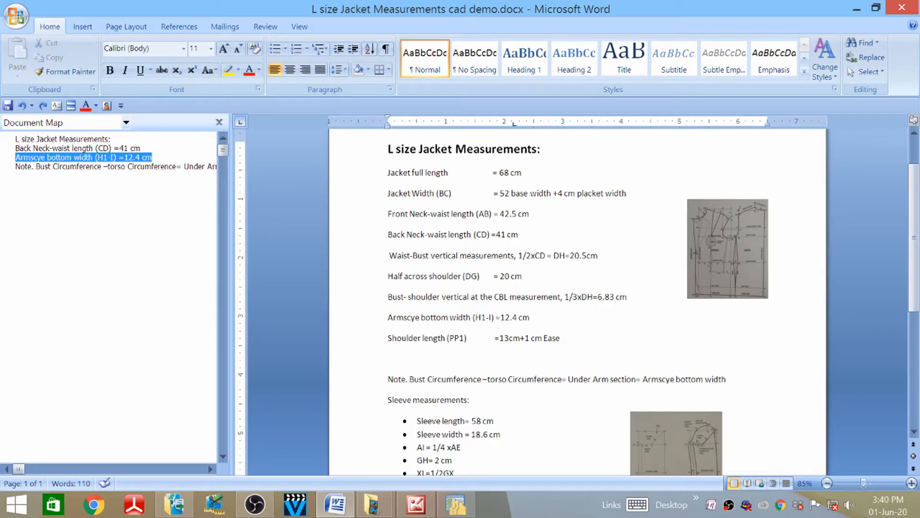
- Switch to AccuMark Explorer and list the storage areas on drive C:
scroll(577, 302, down, 2)
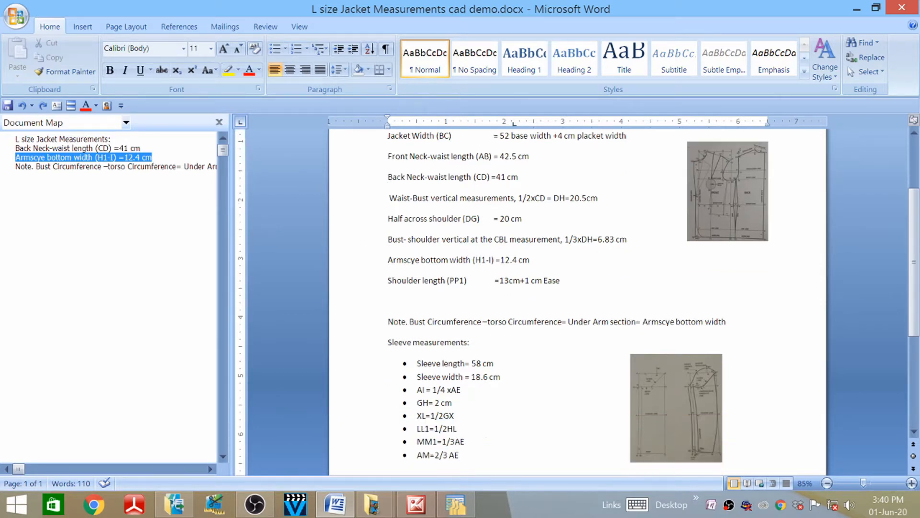
scroll(577, 302, up, 4)
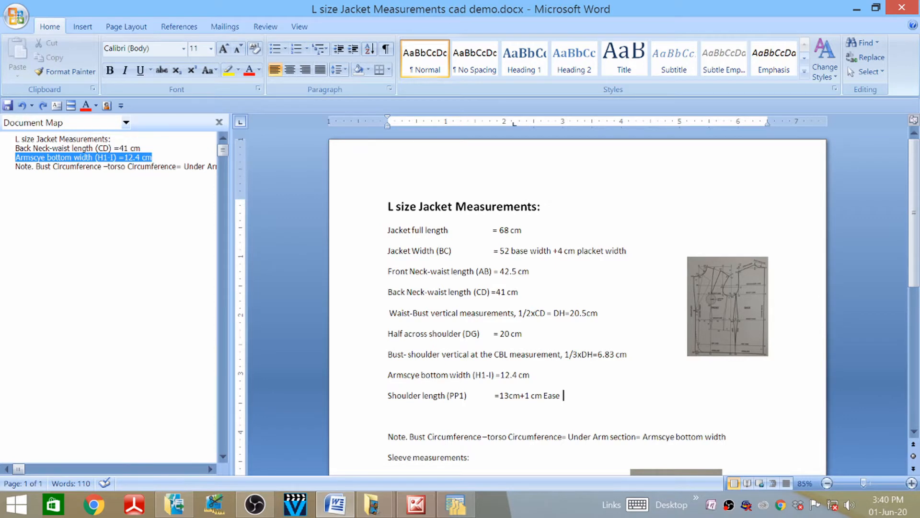
scroll(577, 301, down, 2)
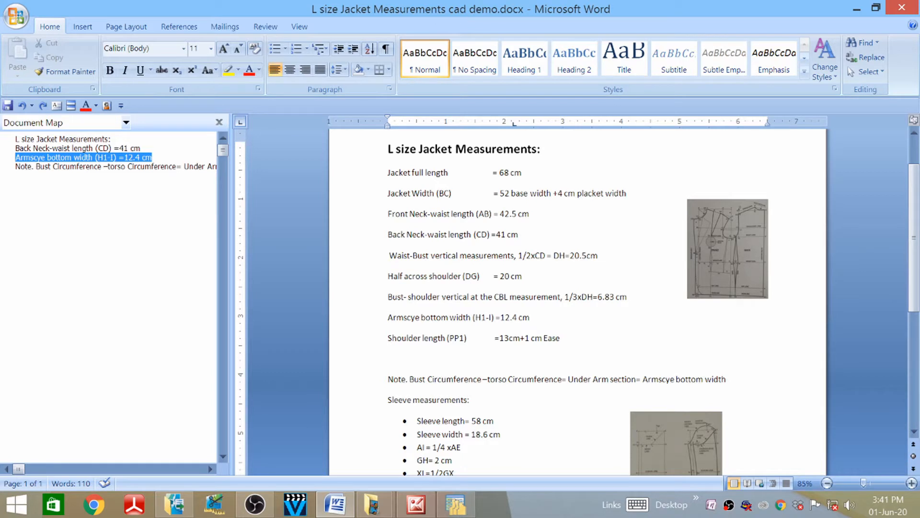
scroll(575, 297, down, 2)
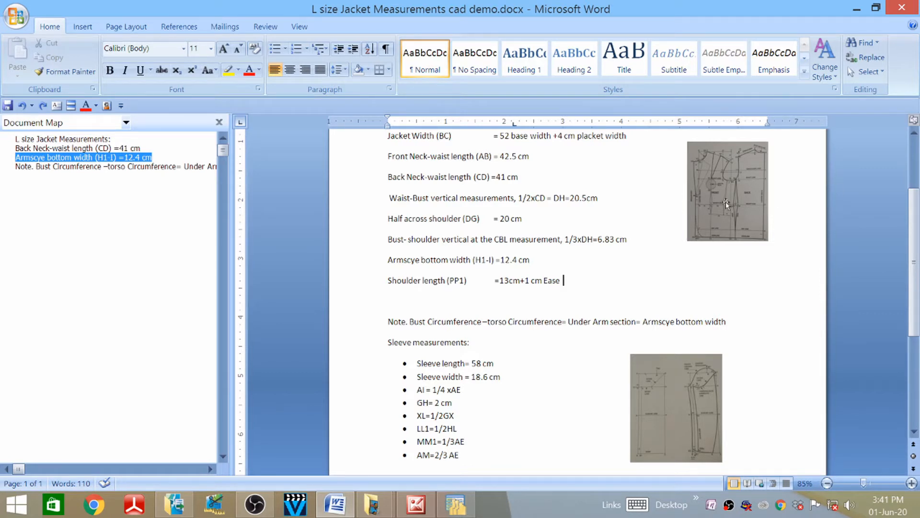
scroll(727, 204, up, 2)
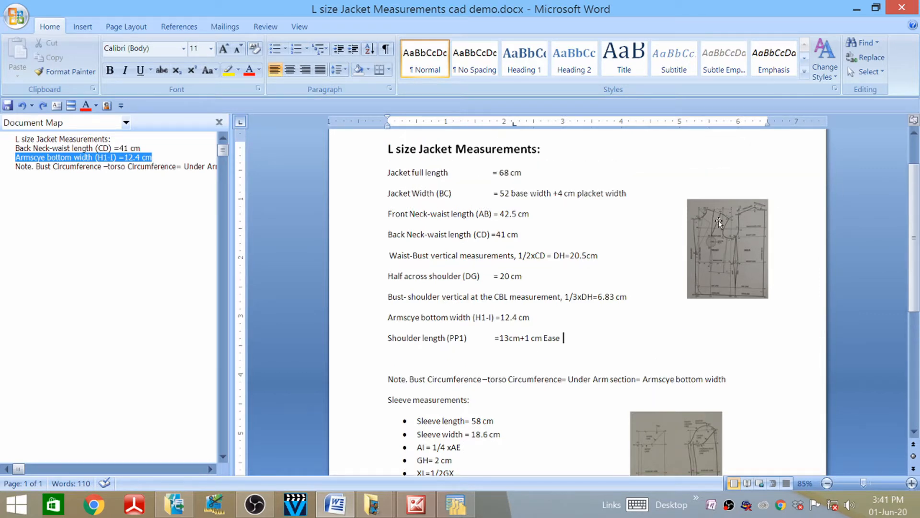
scroll(718, 220, down, 3)
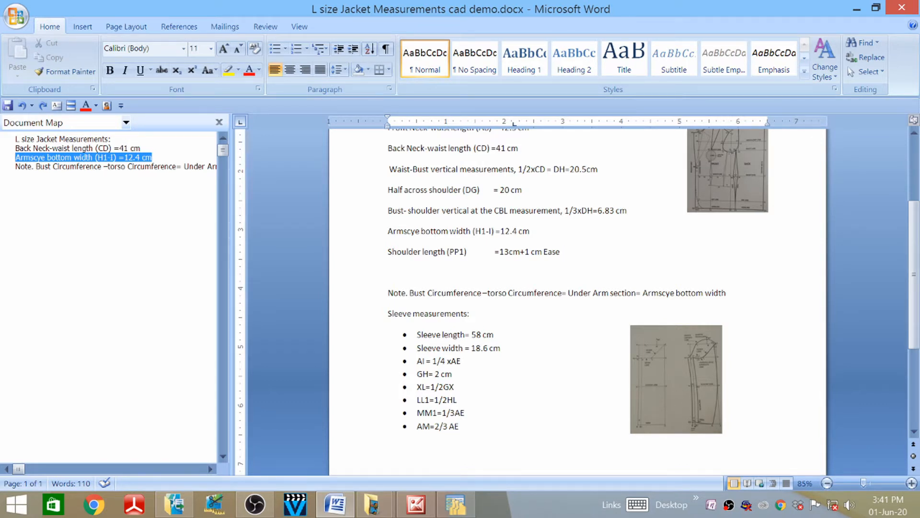
scroll(578, 295, up, 1)
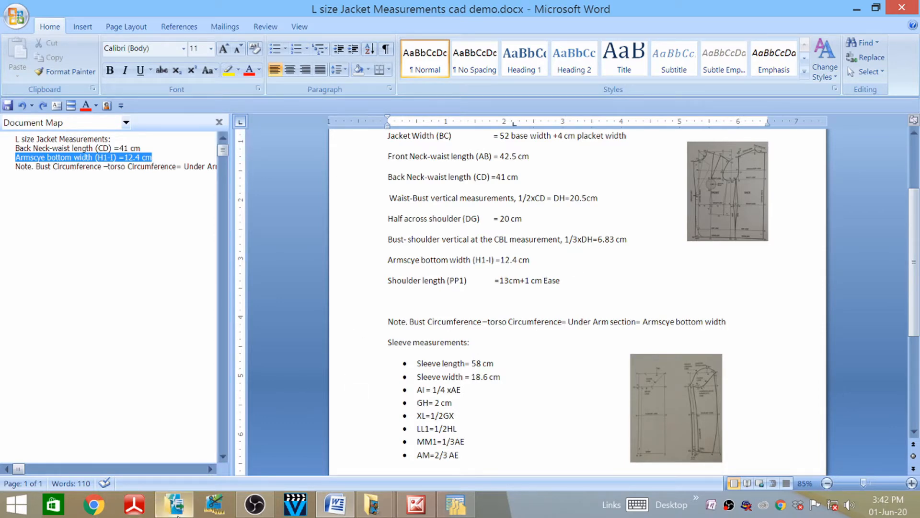
click(175, 506)
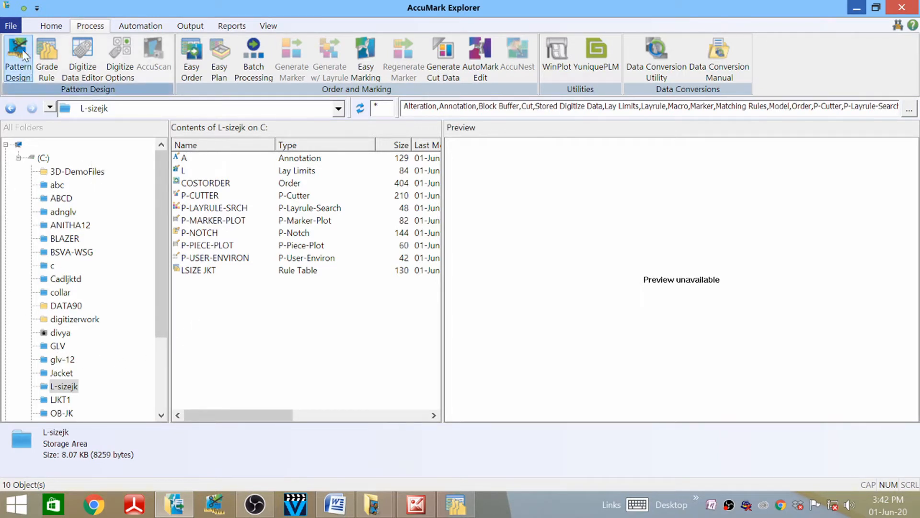
click(14, 28)
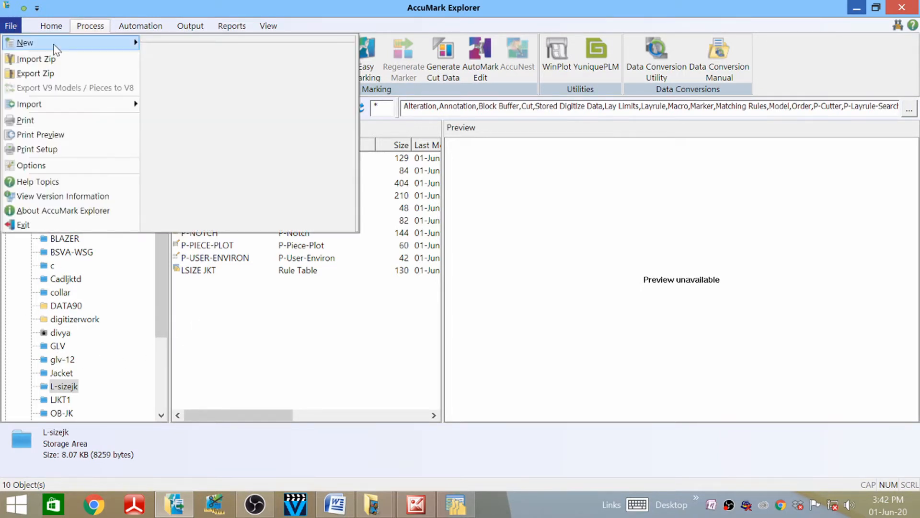
mouse_move(58, 45)
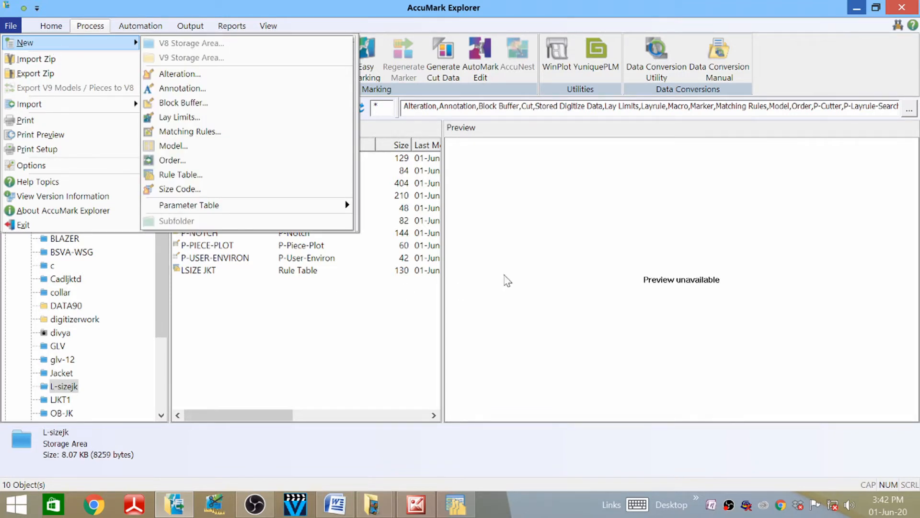
click(532, 290)
click(43, 158)
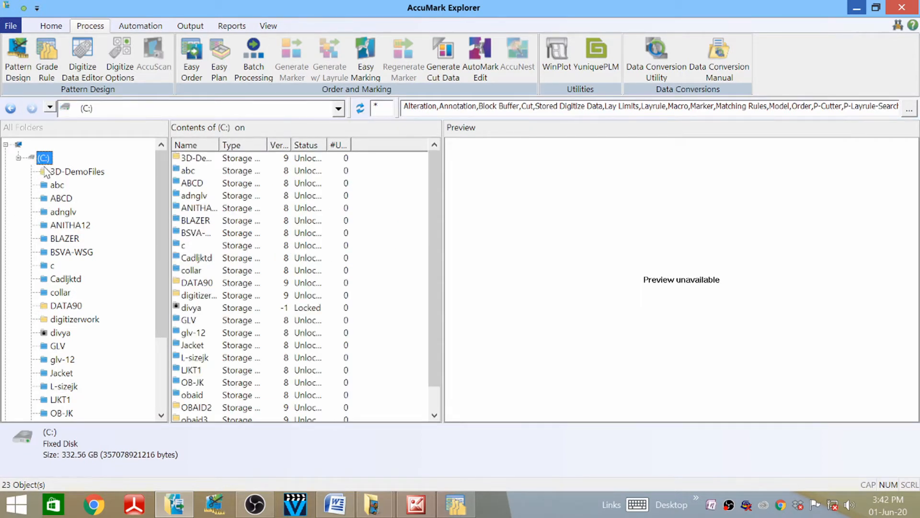
- Create a new V8 storage area named lsjt
click(19, 30)
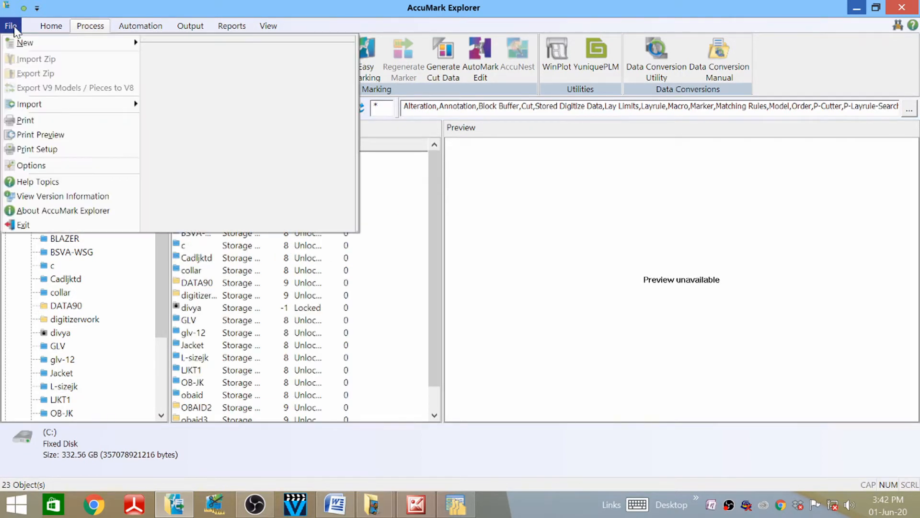
mouse_move(62, 48)
click(192, 45)
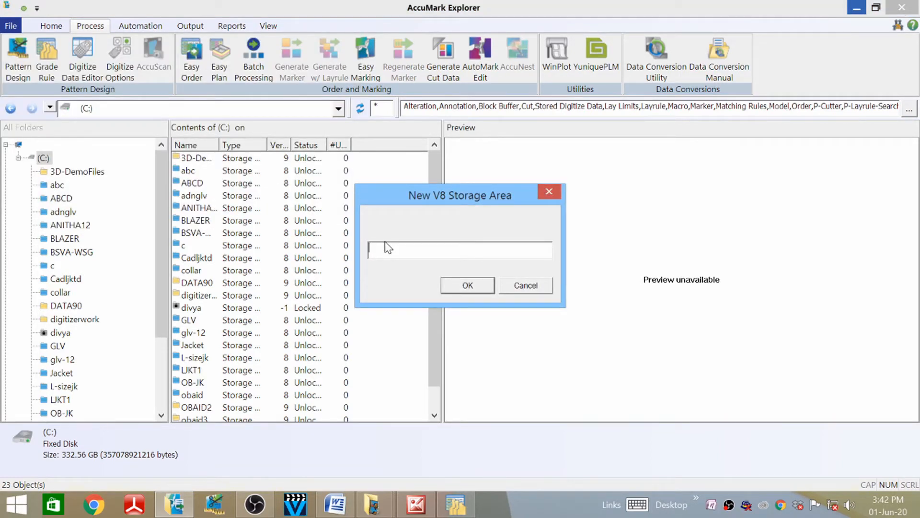
text(lsjt)
click(466, 285)
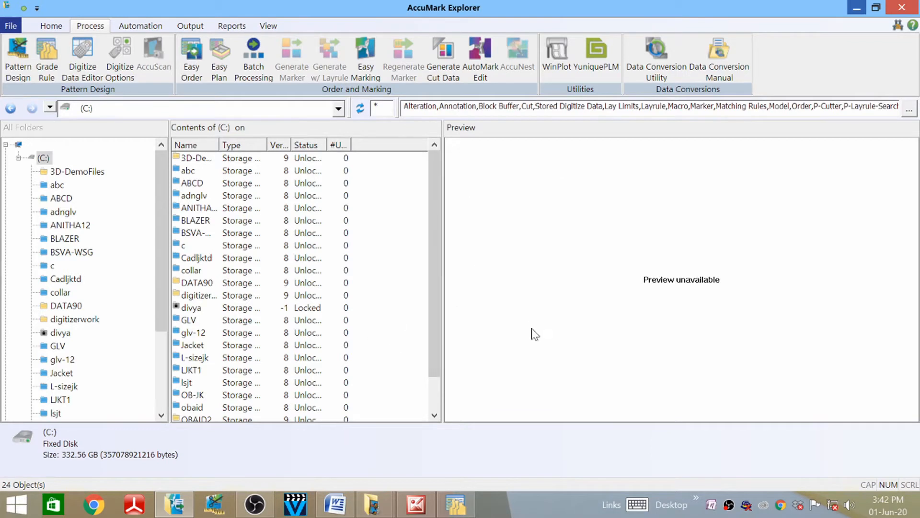
- Open the lsjt storage area and start a new Rule Table in it
double_click(187, 383)
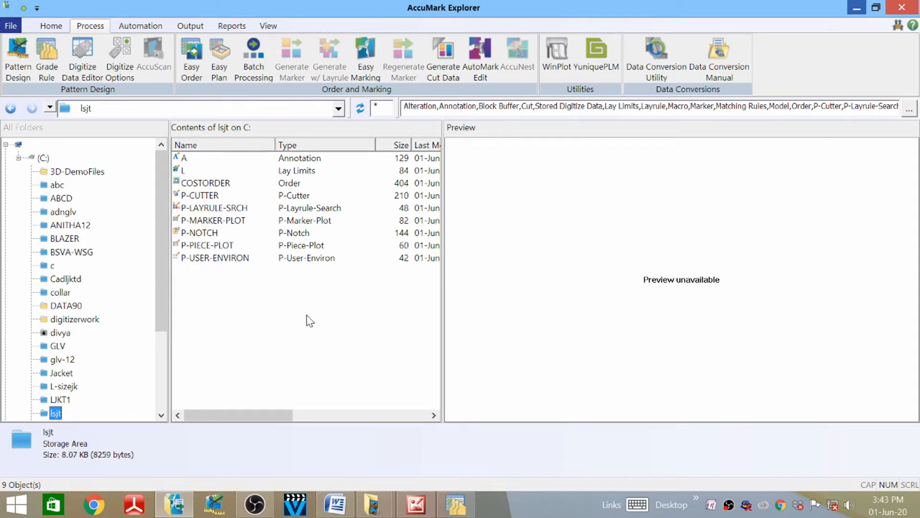
right_click(300, 288)
mouse_move(361, 299)
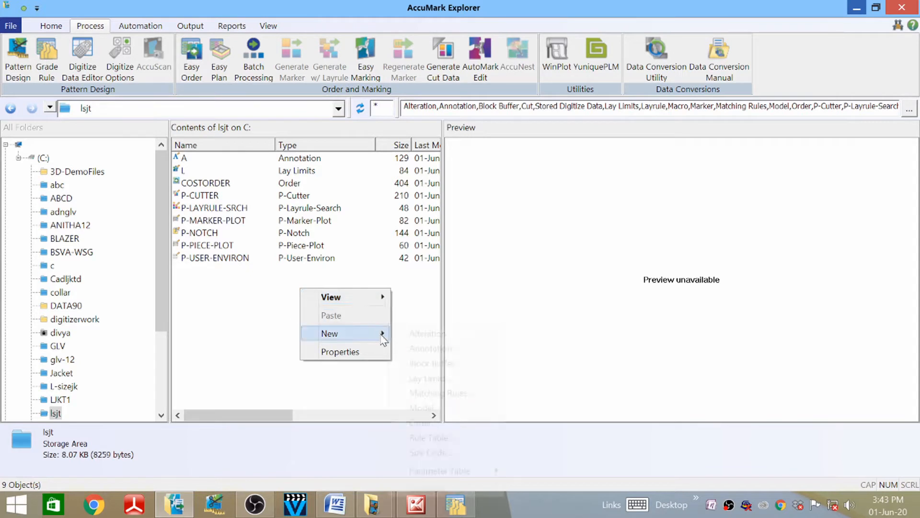
mouse_move(367, 333)
click(445, 438)
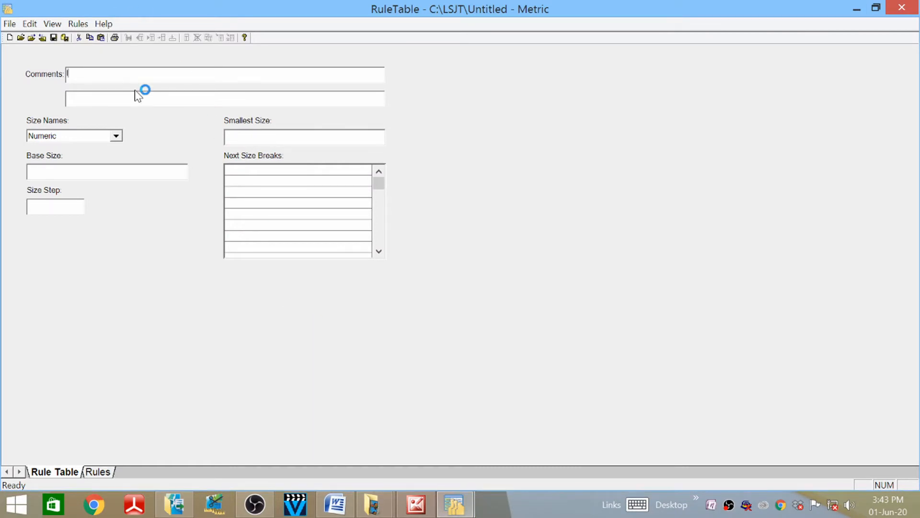
- Enter comment 'large size jat' and set AlphaNumeric sizes: base L, smallest S, breaks M and L
text(large size jat)
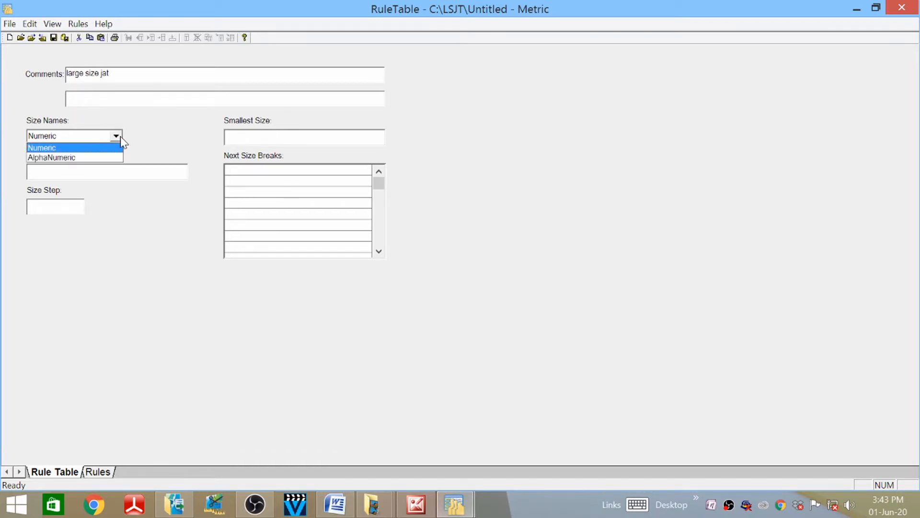
click(78, 157)
click(118, 171)
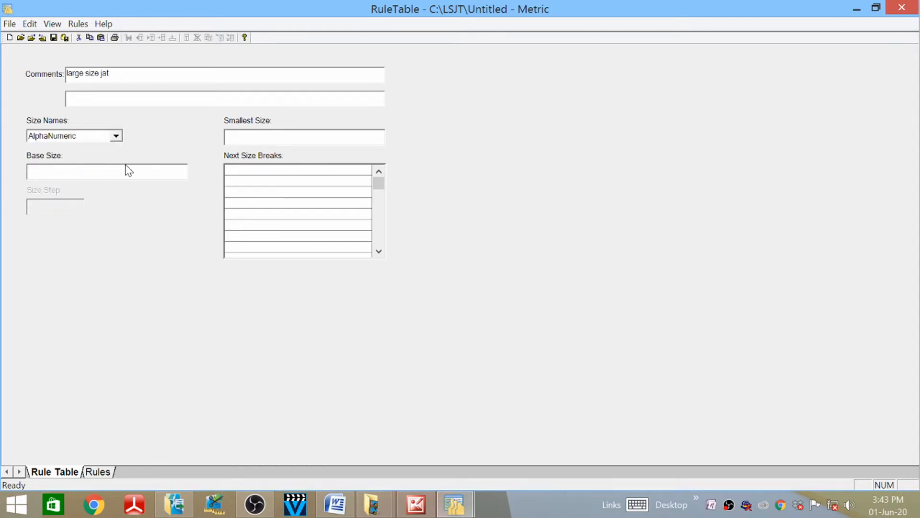
text(L)
click(249, 131)
text(S)
click(263, 171)
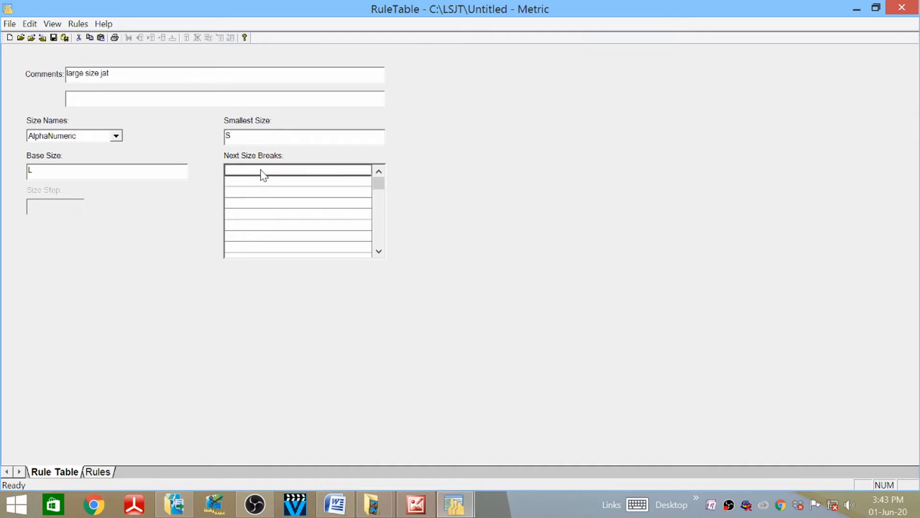
text(M)
key(Return)
text(L)
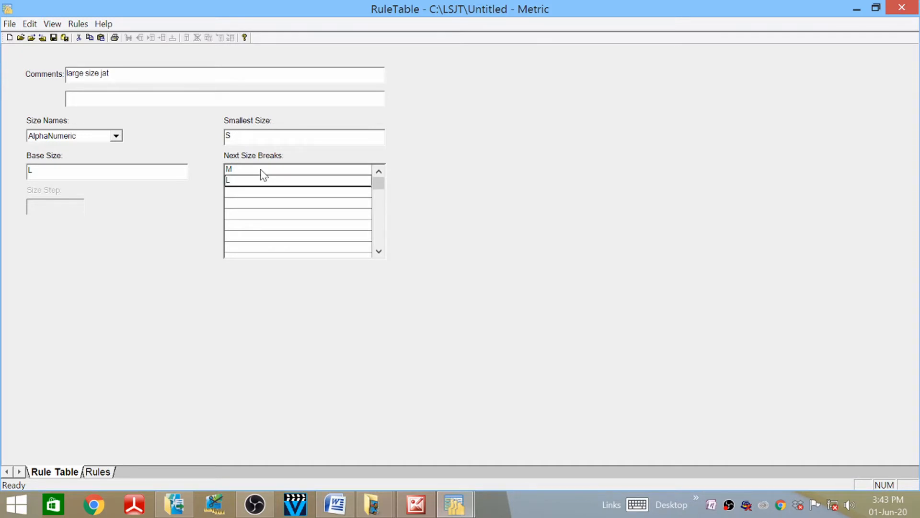
- Save the rule table as LARGE SIZE JKT-S-L
click(65, 39)
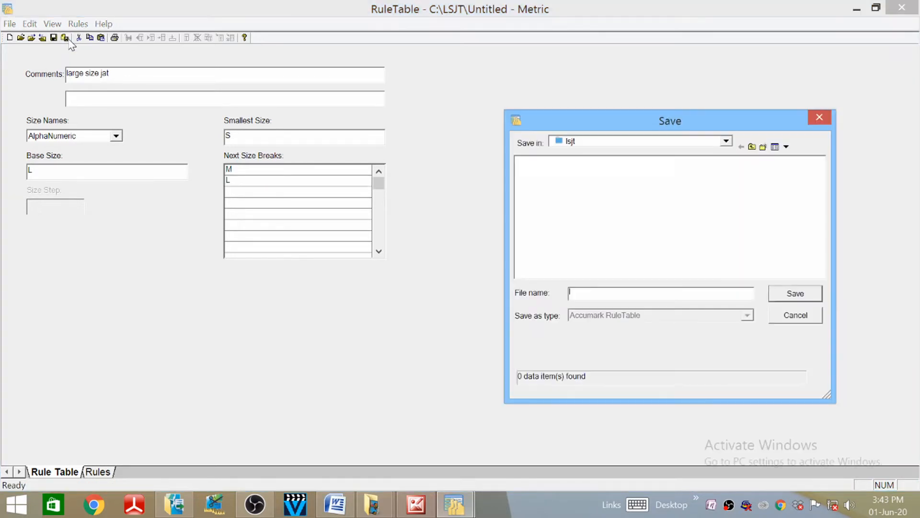
click(633, 295)
text(ls)
text(rge)
text( size jkt-s-l)
click(801, 294)
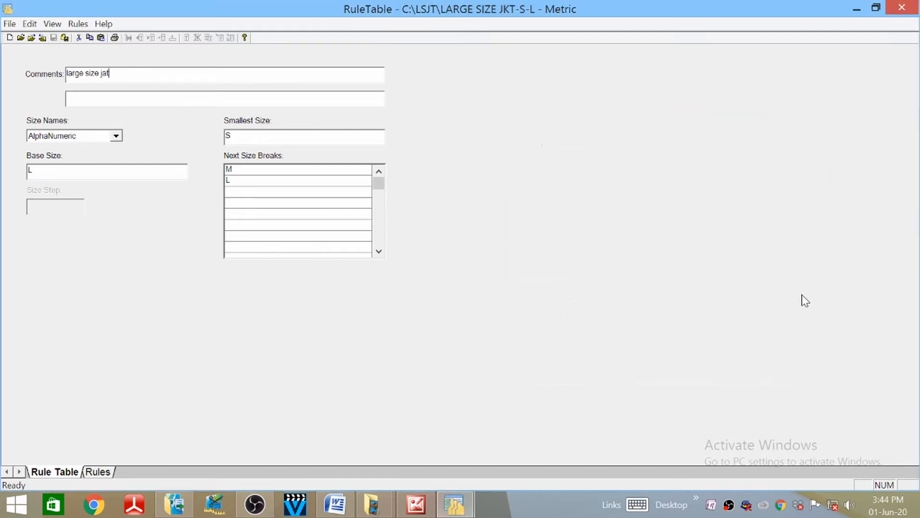
- Close the rule table editor and review the lsjt storage area properties
click(900, 7)
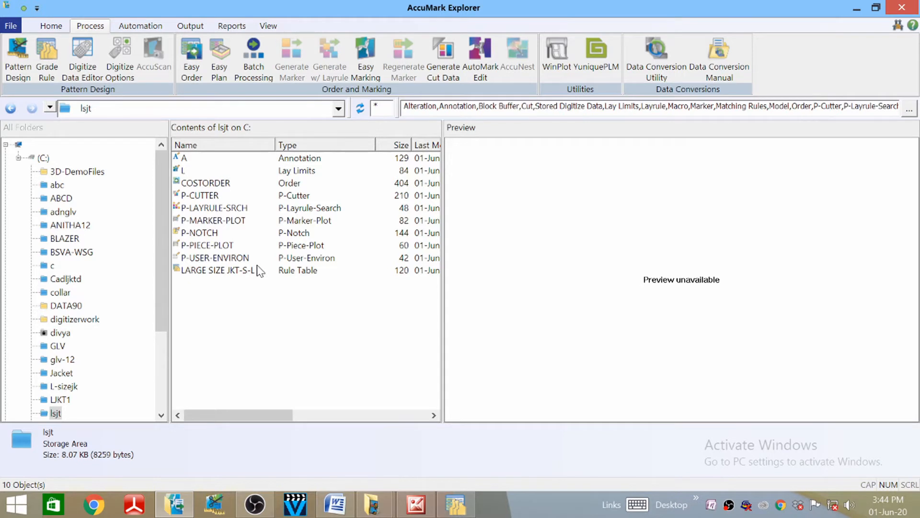
right_click(261, 307)
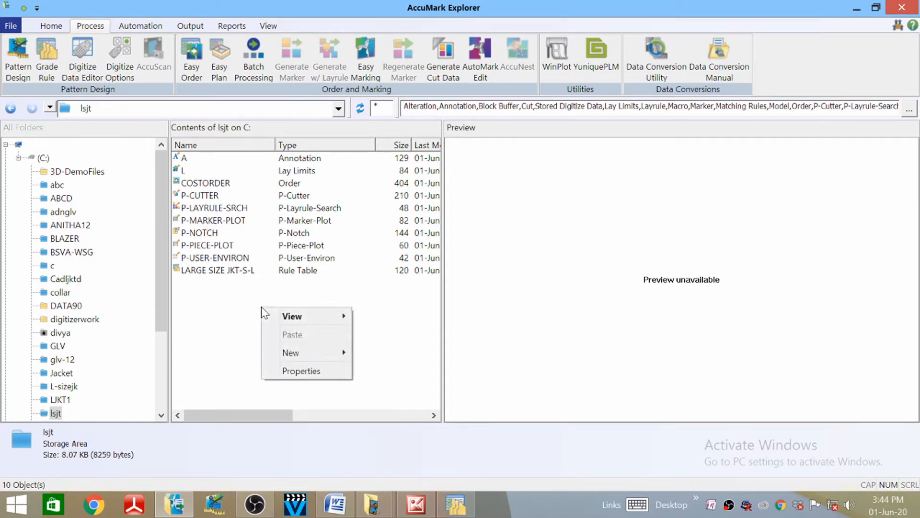
click(322, 375)
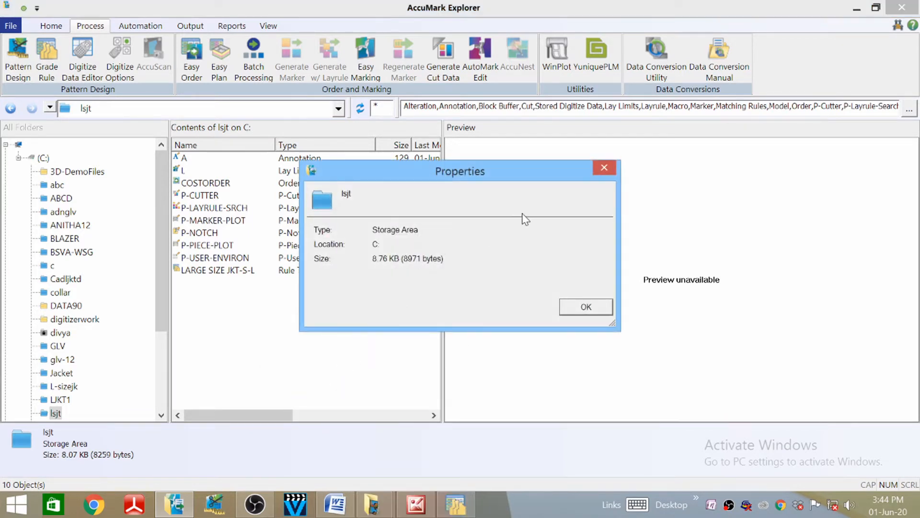
click(583, 306)
- Create a Metric P-USER-ENVIRON user environment table in lsjt, then close its editor
right_click(294, 305)
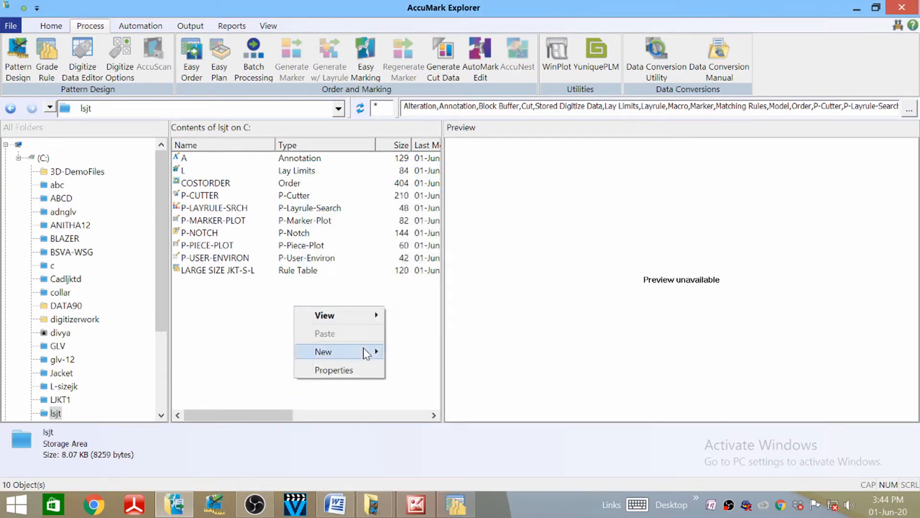
mouse_move(365, 351)
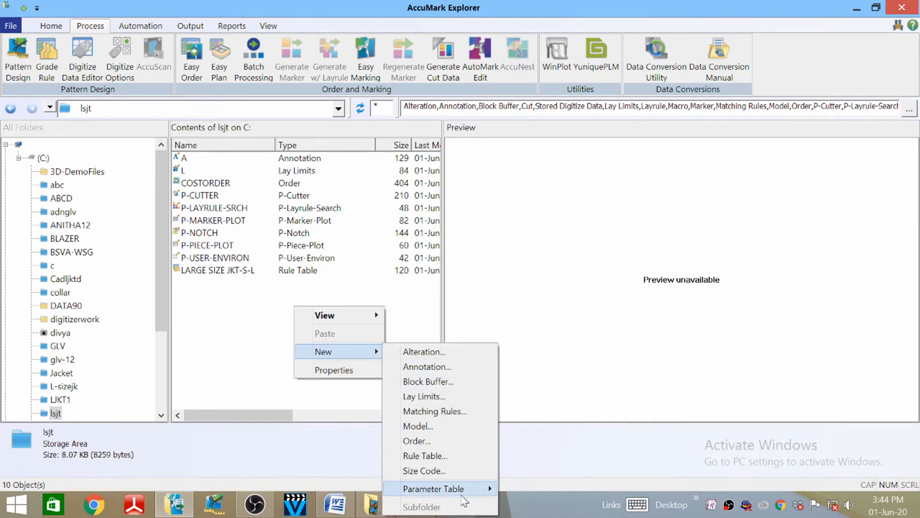
mouse_move(493, 493)
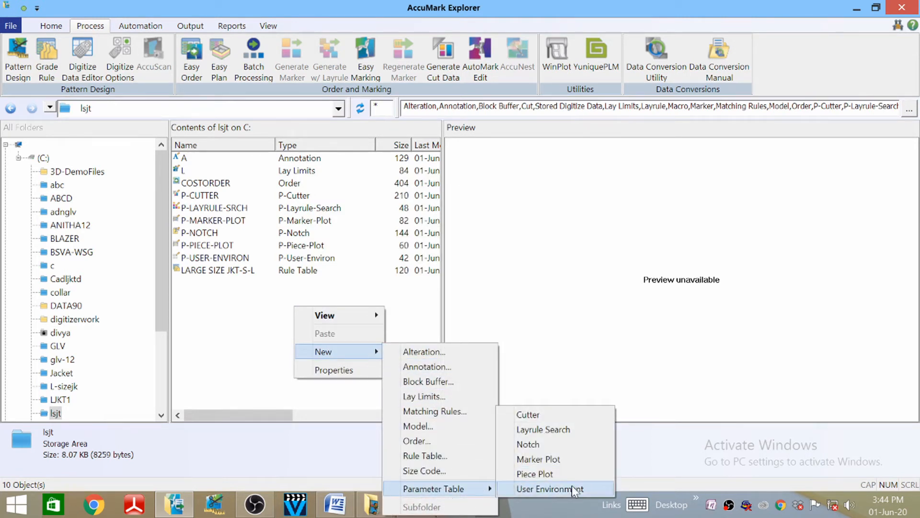
click(548, 489)
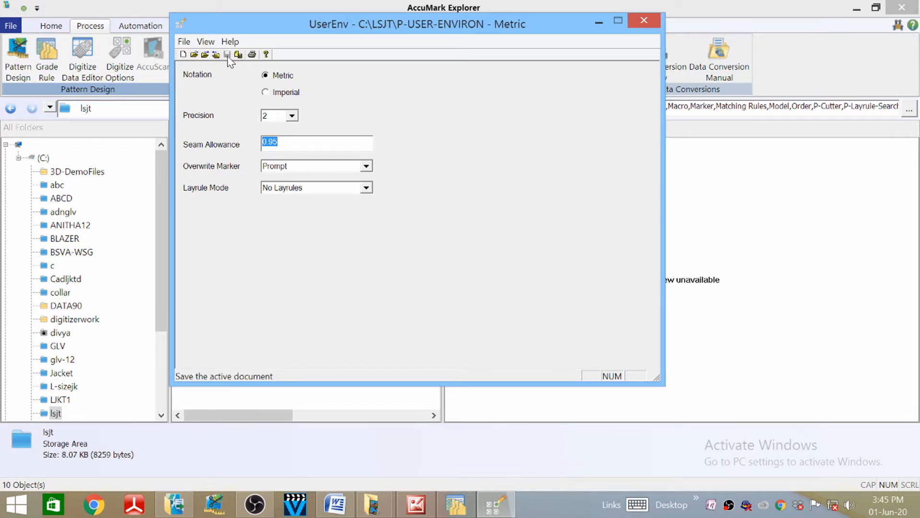
click(643, 20)
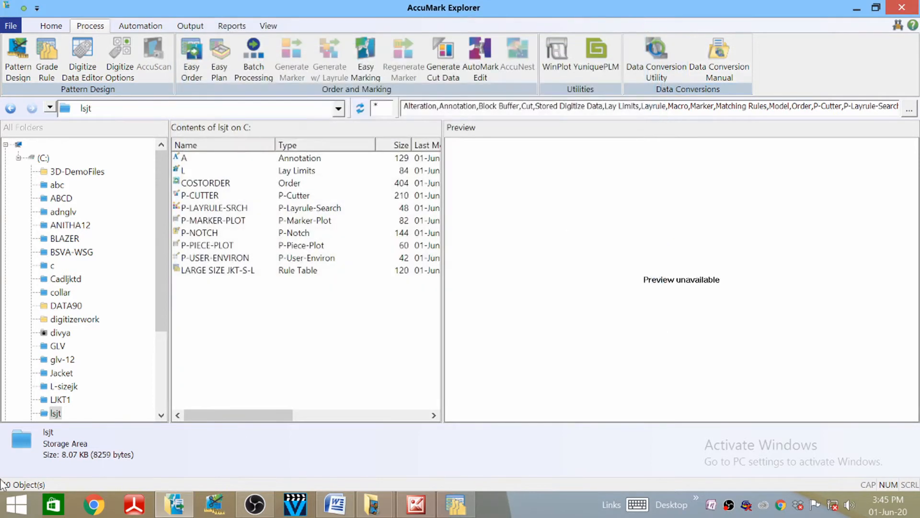
- Launch AccuMark Pattern Design from the Process ribbon
click(18, 57)
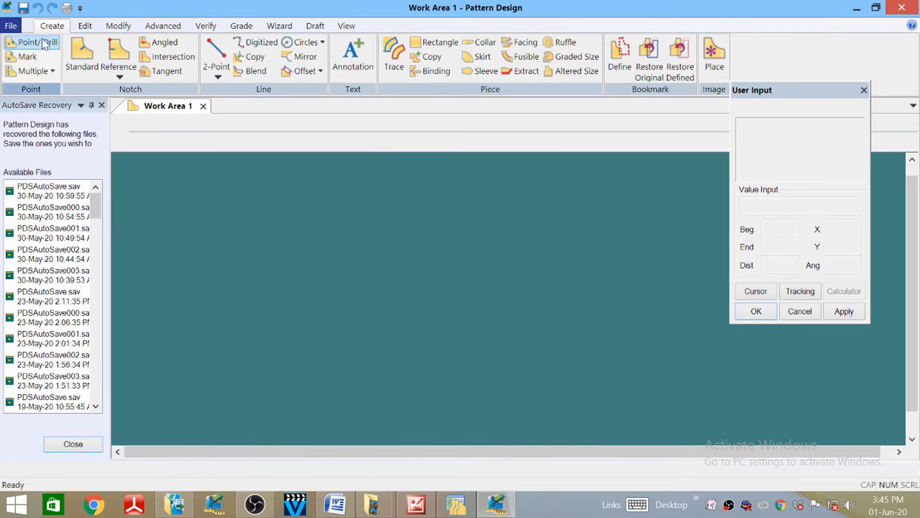
- Set the Paths preferences to drive C:, storage area LSJT and rule table LARGE SIZE JKT-S-L
click(89, 28)
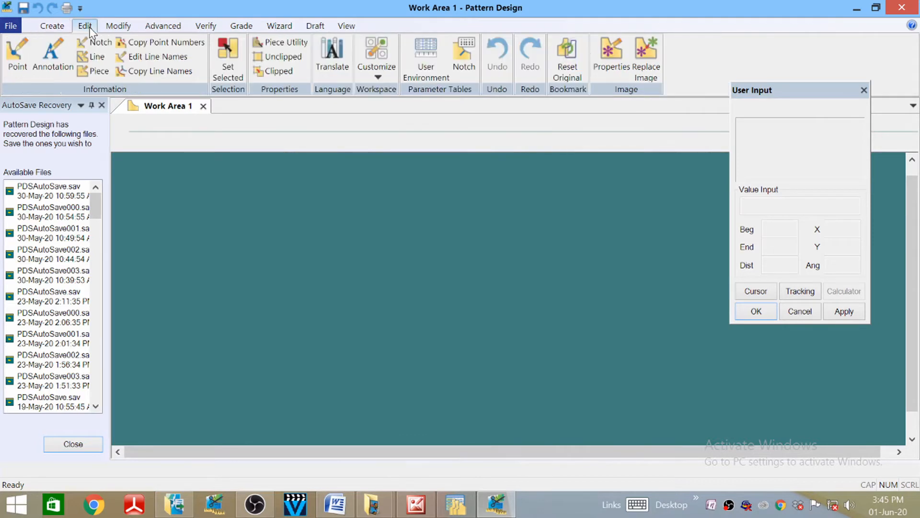
click(371, 77)
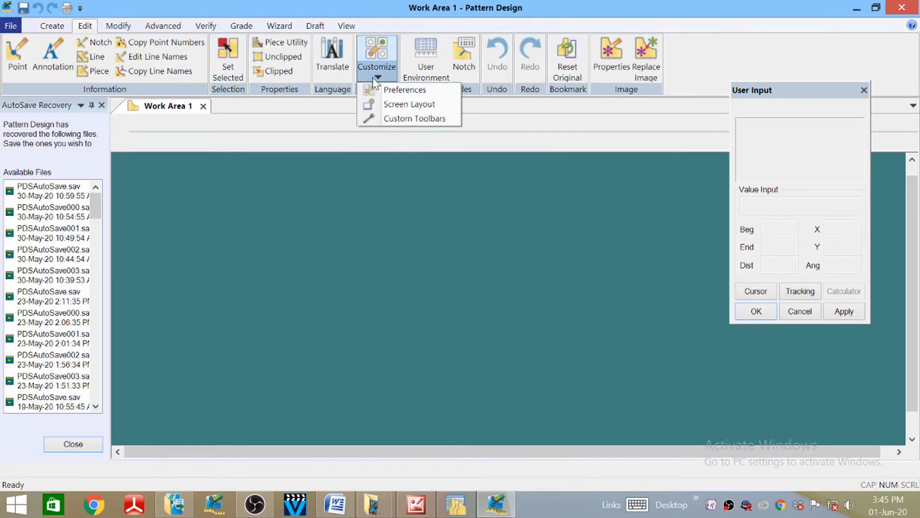
click(402, 89)
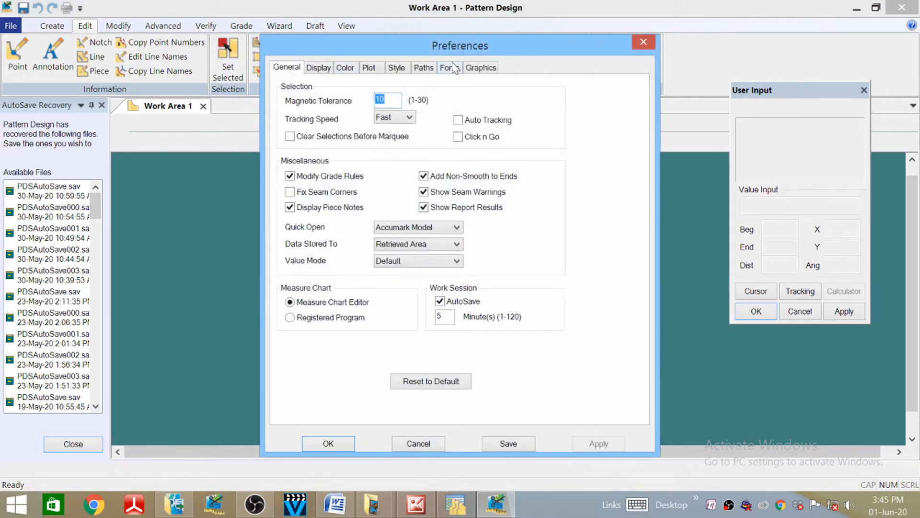
click(422, 68)
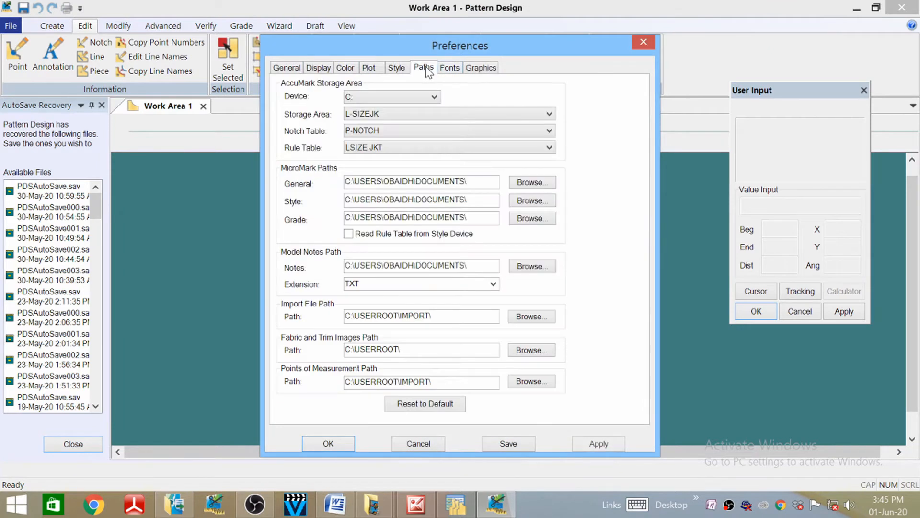
click(434, 97)
click(348, 110)
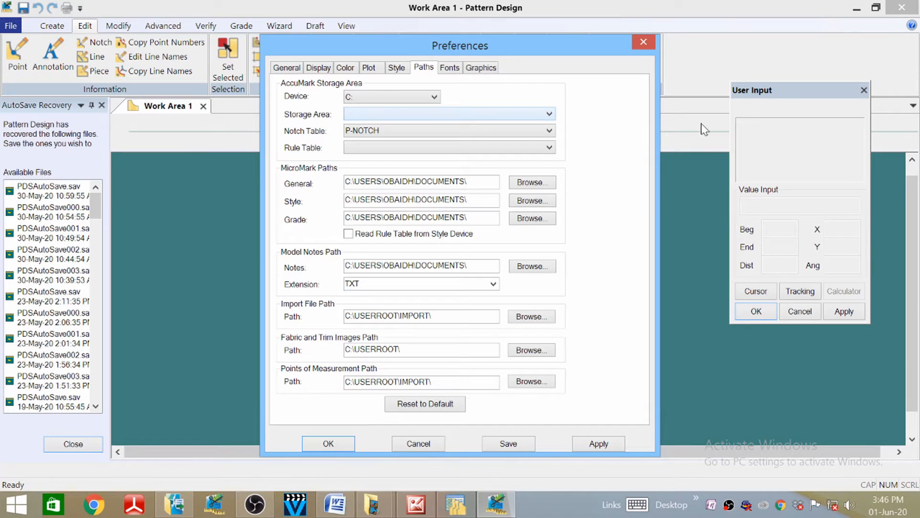
click(549, 115)
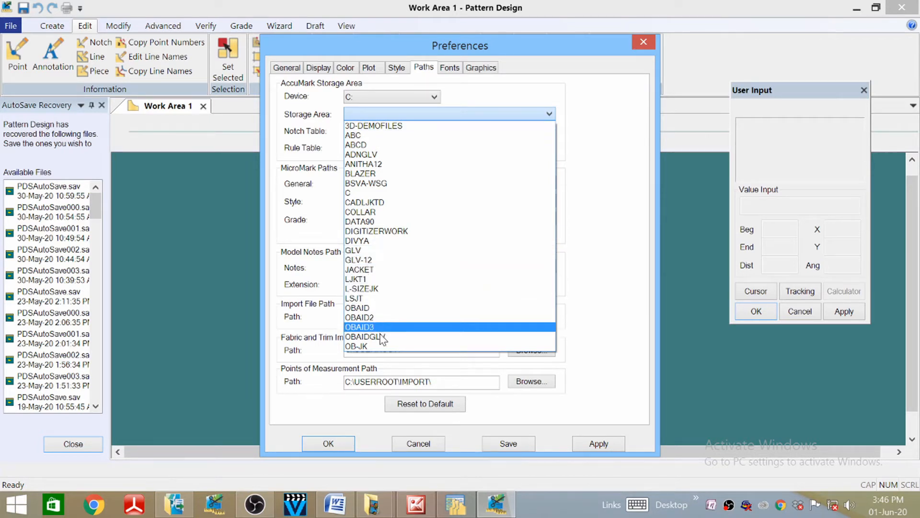
click(356, 300)
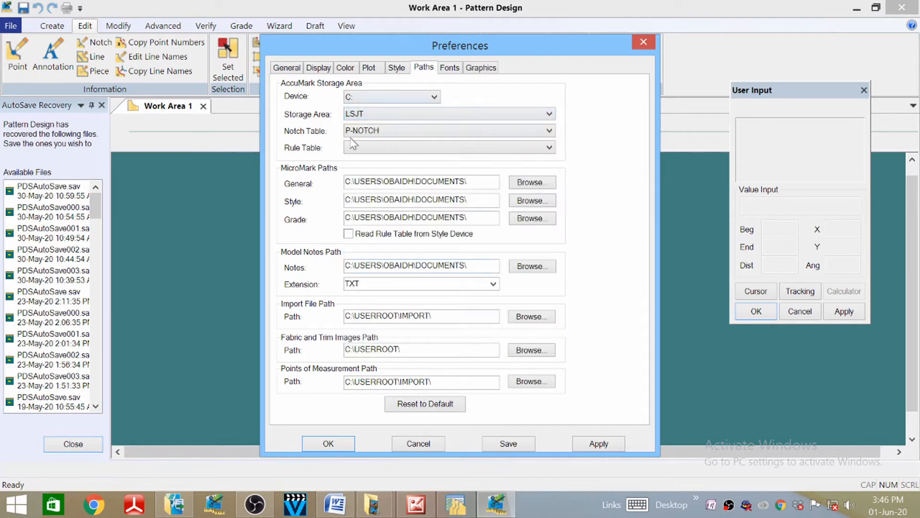
click(549, 147)
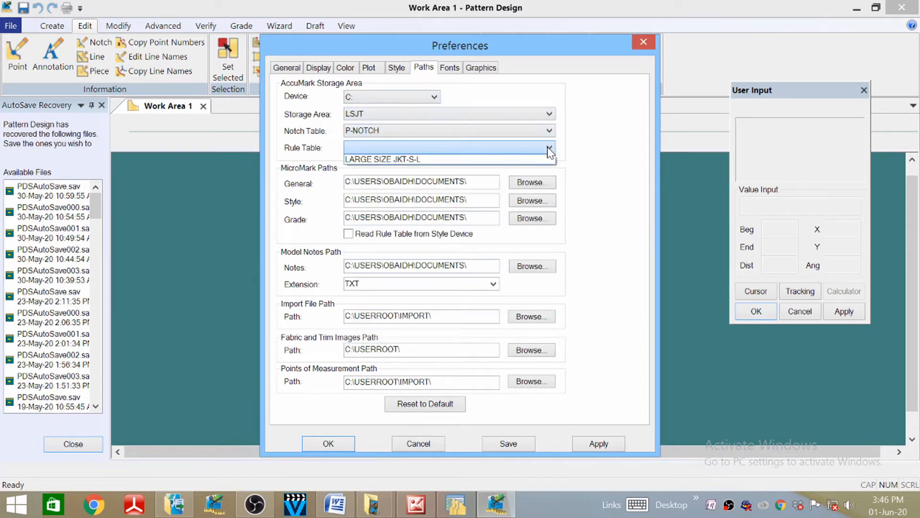
click(415, 160)
click(598, 443)
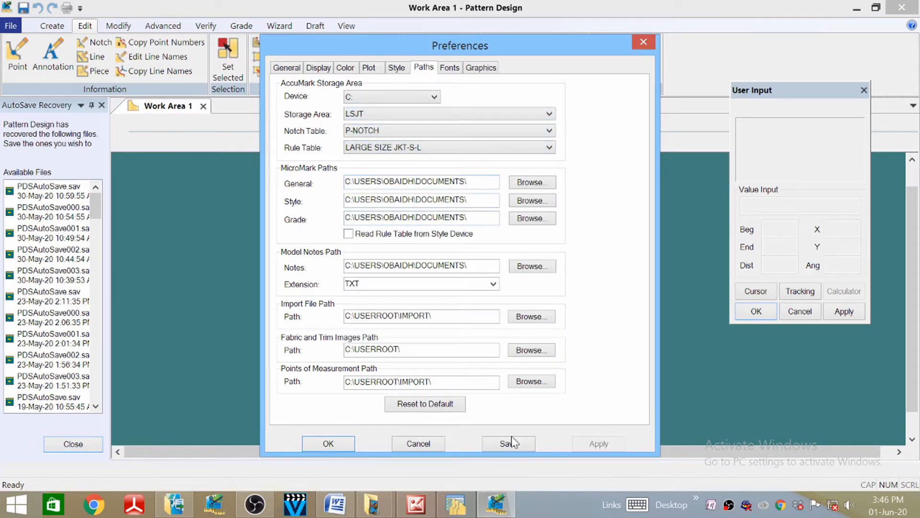
click(326, 443)
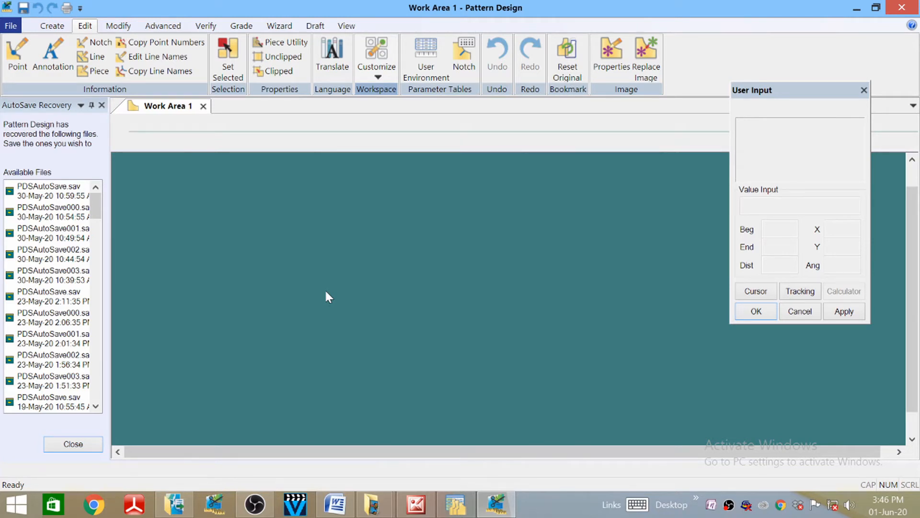
- Start a rectangle piece from a first corner, checking the jacket measurements document
click(51, 25)
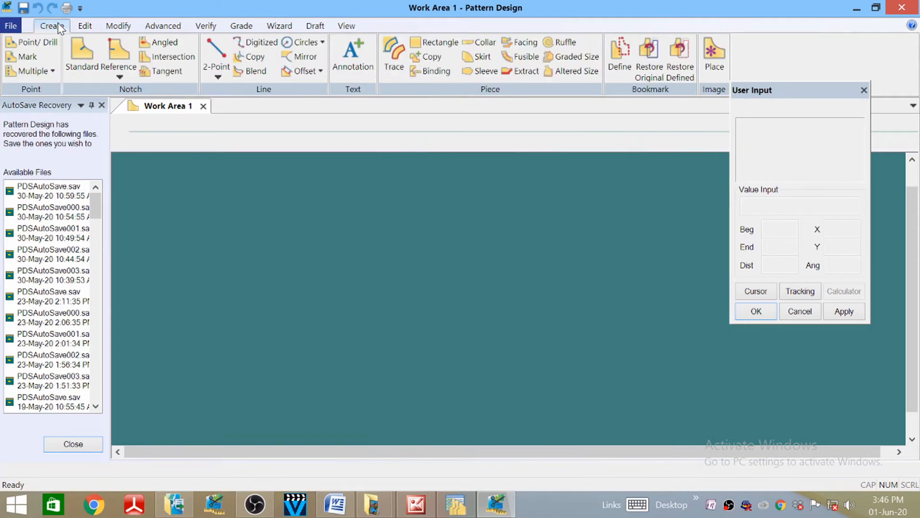
click(433, 42)
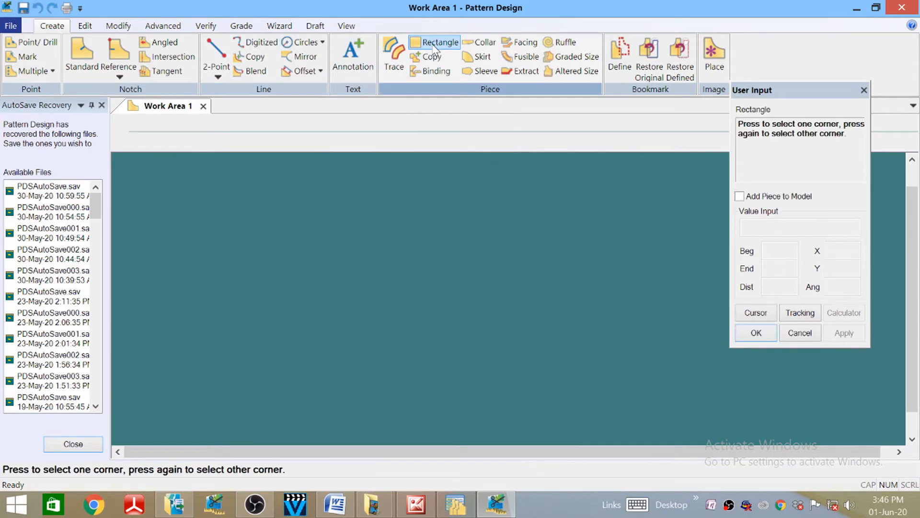
click(509, 255)
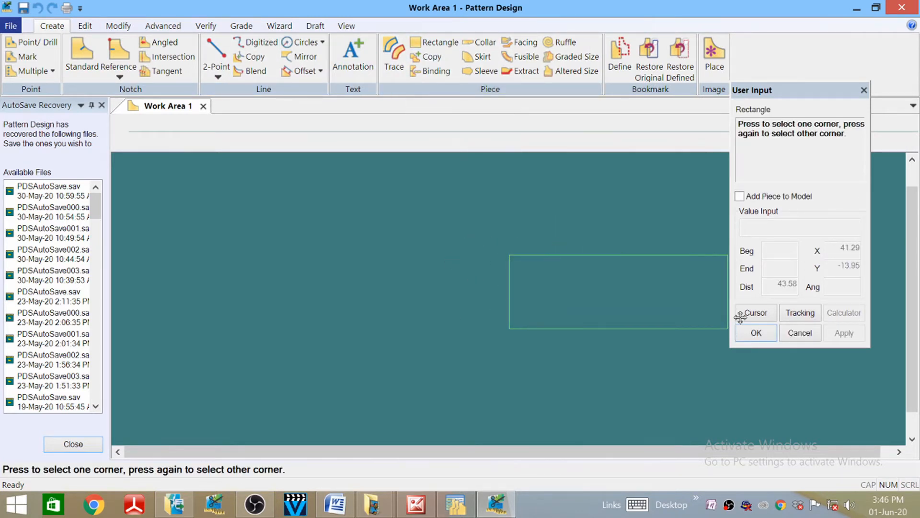
click(756, 314)
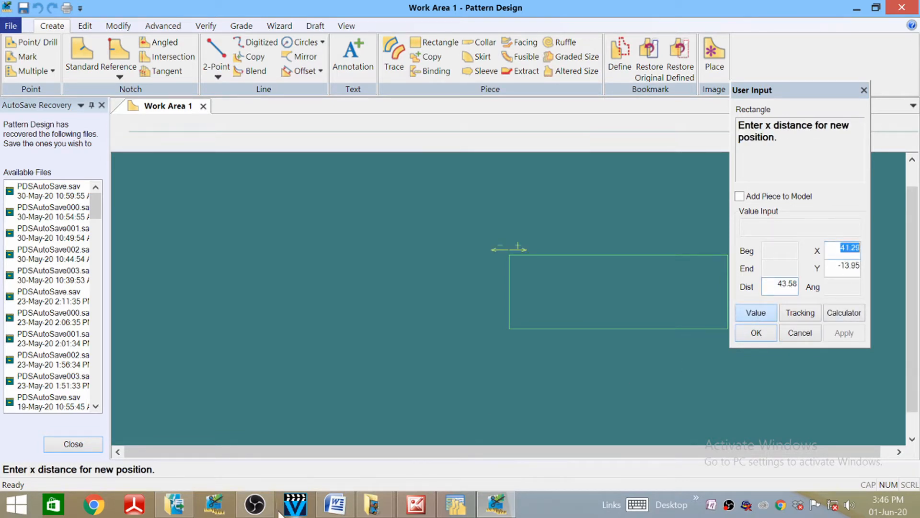
click(336, 504)
scroll(577, 302, up, 2)
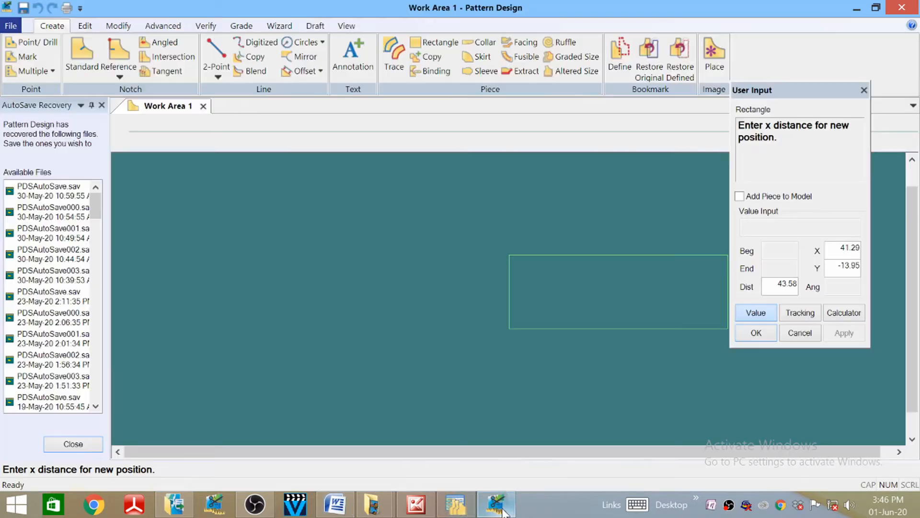
click(496, 503)
- Size the rectangle X 68 by Y 56/2 (28) using the Calculator
click(839, 250)
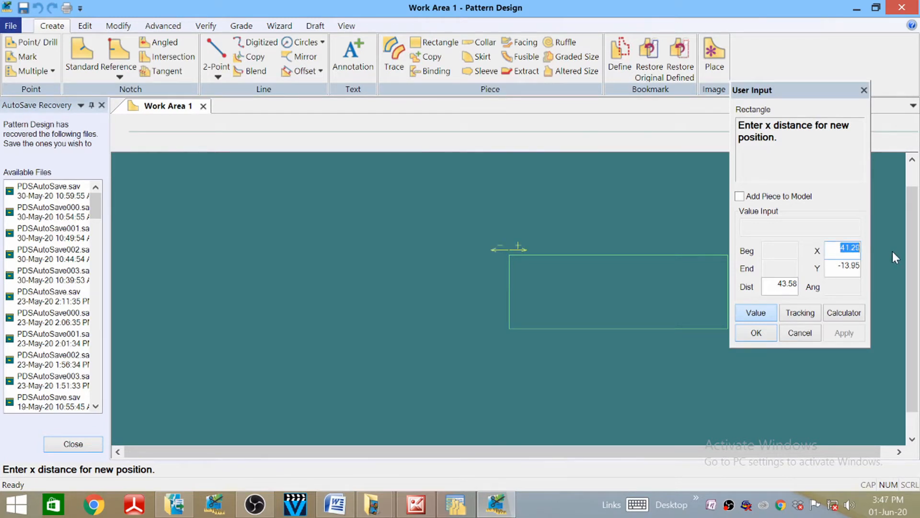
text(68)
drag(838, 266, 848, 267)
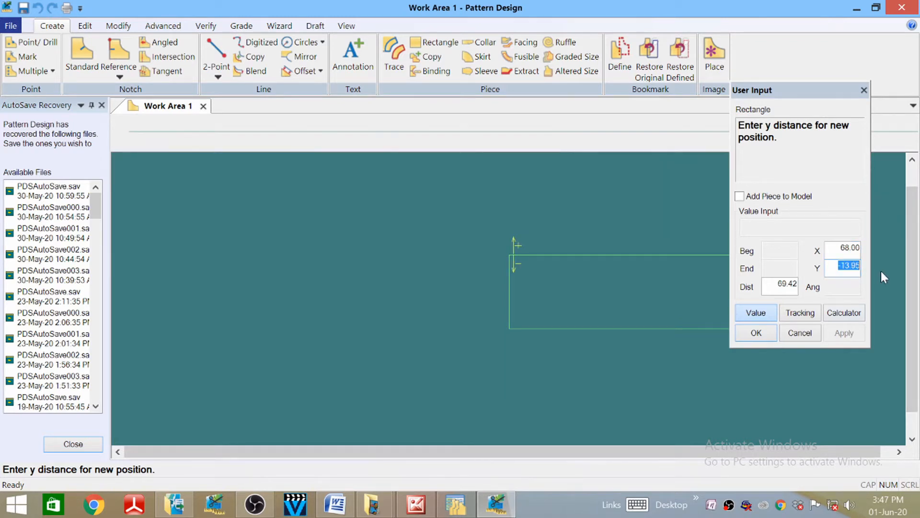
click(842, 313)
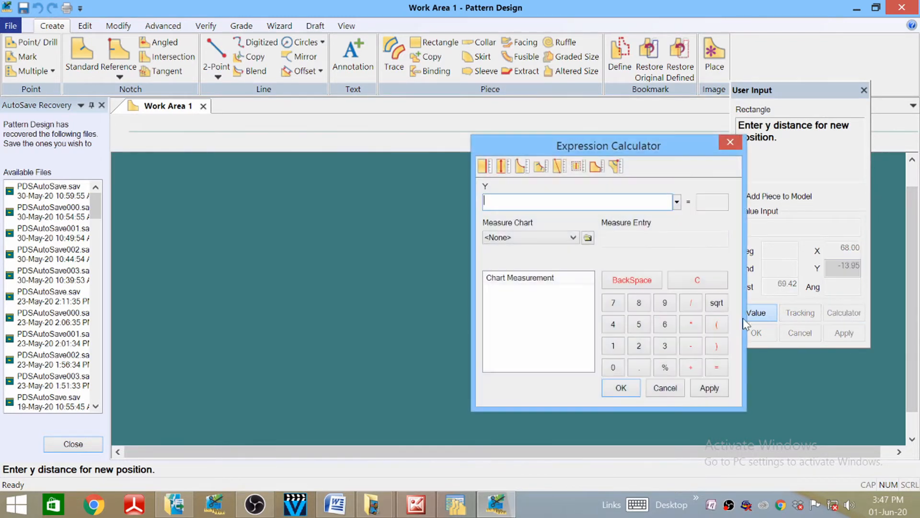
click(666, 323)
click(691, 302)
click(638, 345)
click(621, 387)
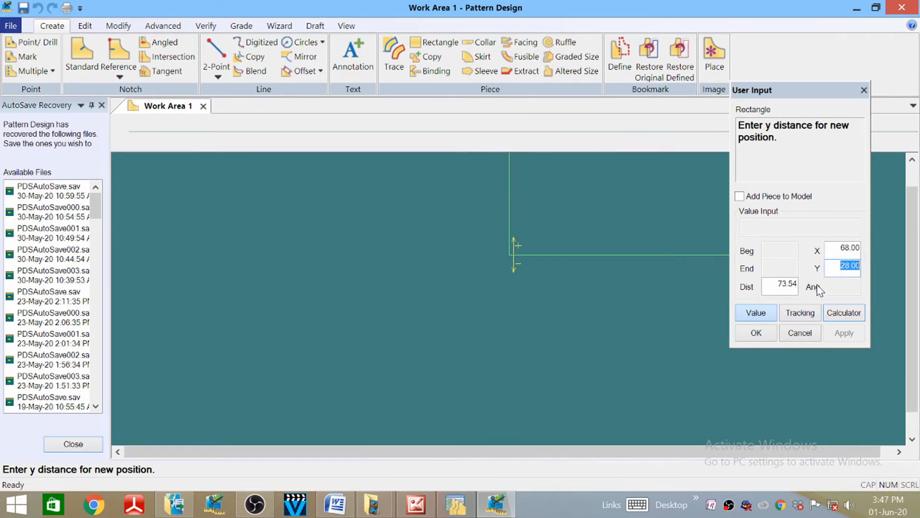
click(756, 332)
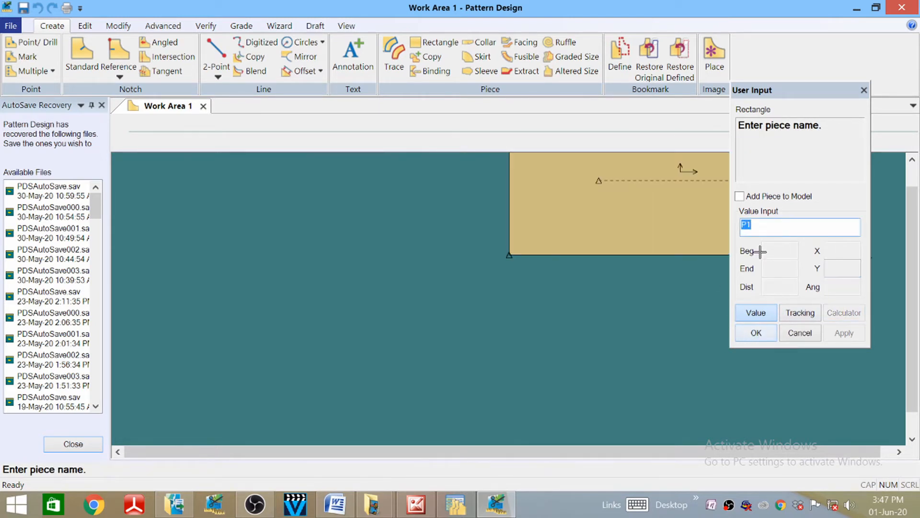
- Accept the piece name and place the rectangle in the middle of the work area
key(BackSpace)
click(756, 333)
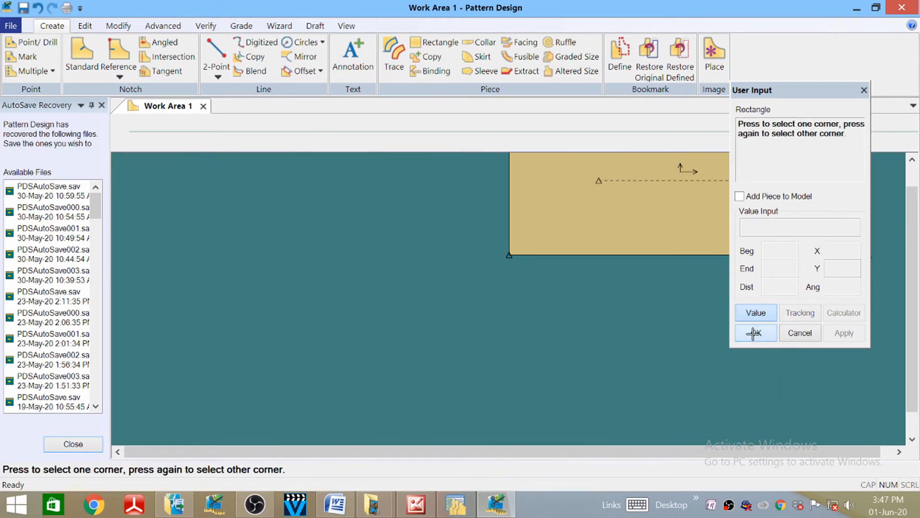
click(756, 333)
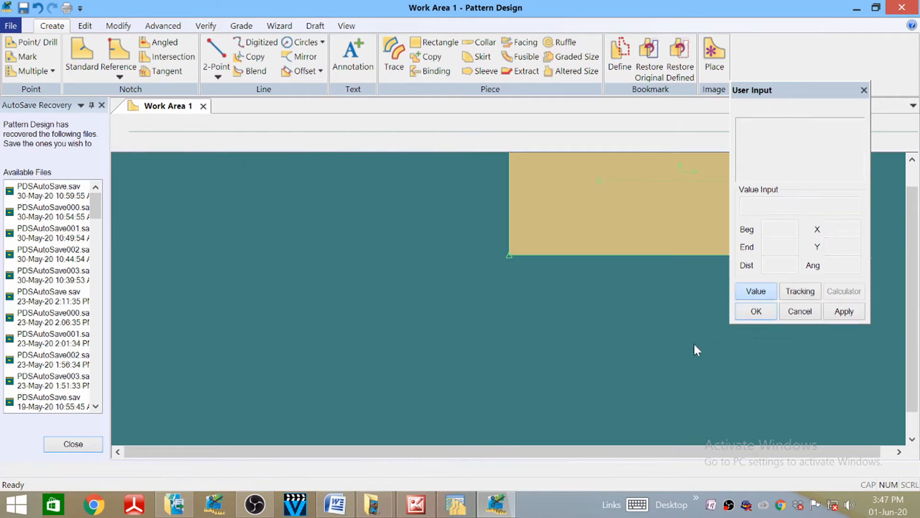
click(562, 211)
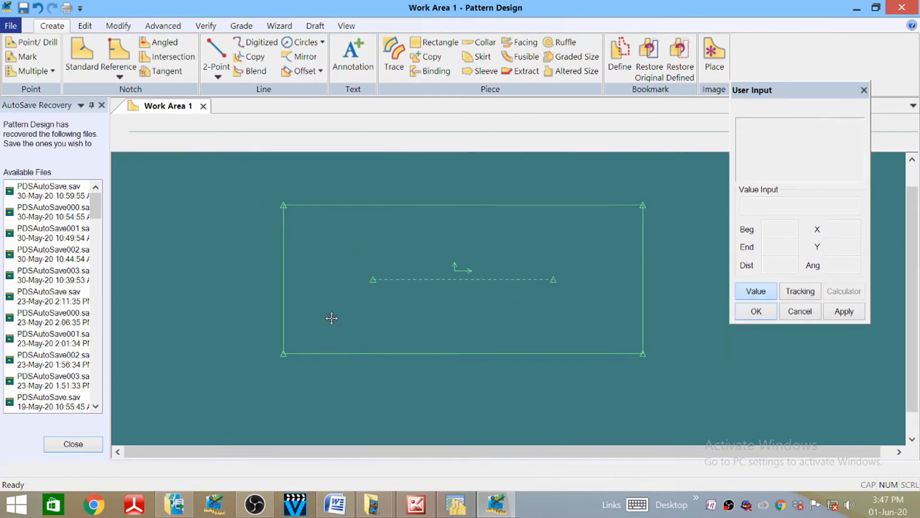
scroll(333, 315, up, 1)
scroll(333, 315, down, 1)
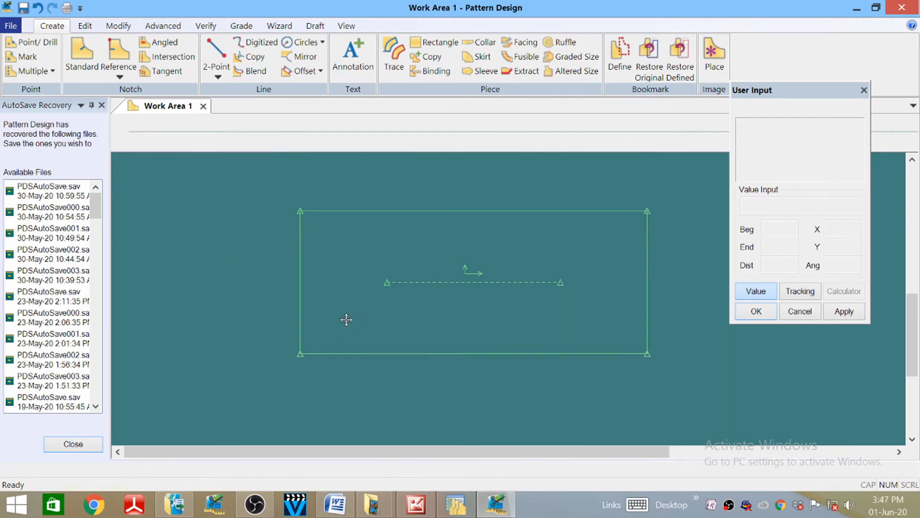
click(340, 318)
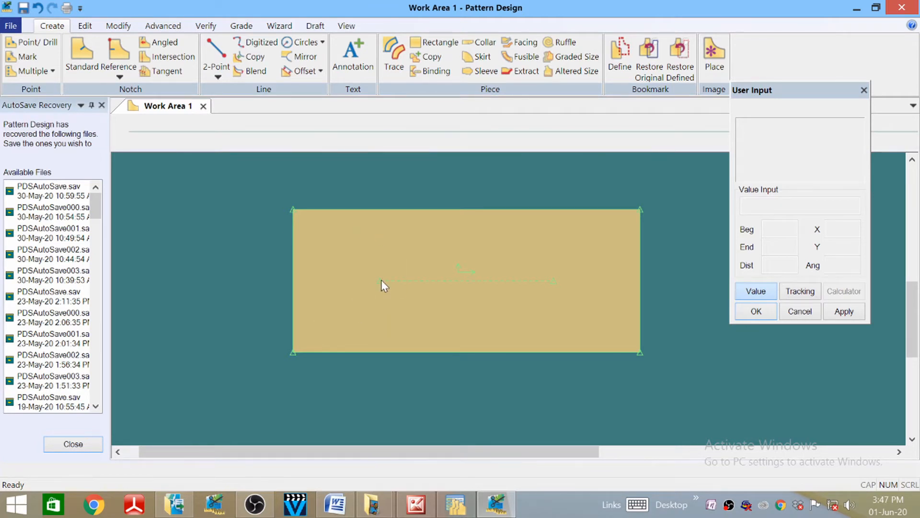
- Offset the rectangle's left edge by -42.5 to make a vertical middle line
click(304, 71)
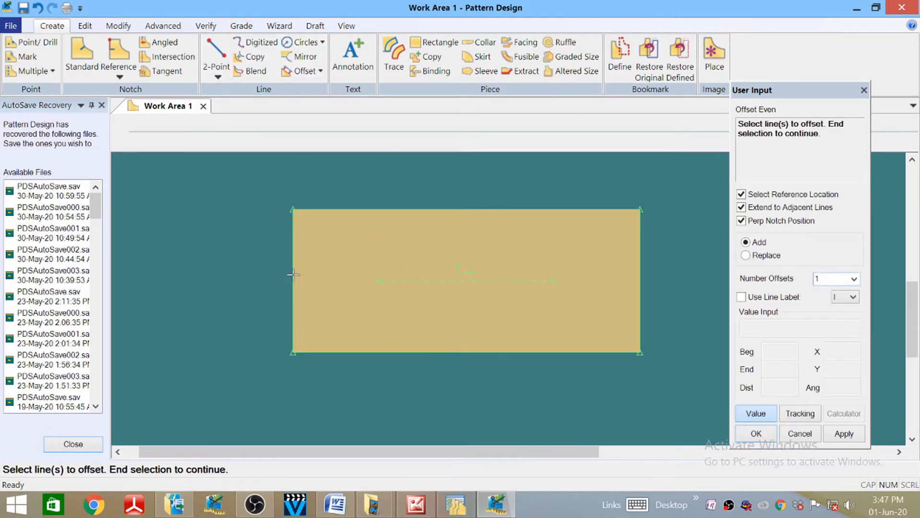
click(296, 268)
right_click(308, 286)
click(309, 289)
click(293, 275)
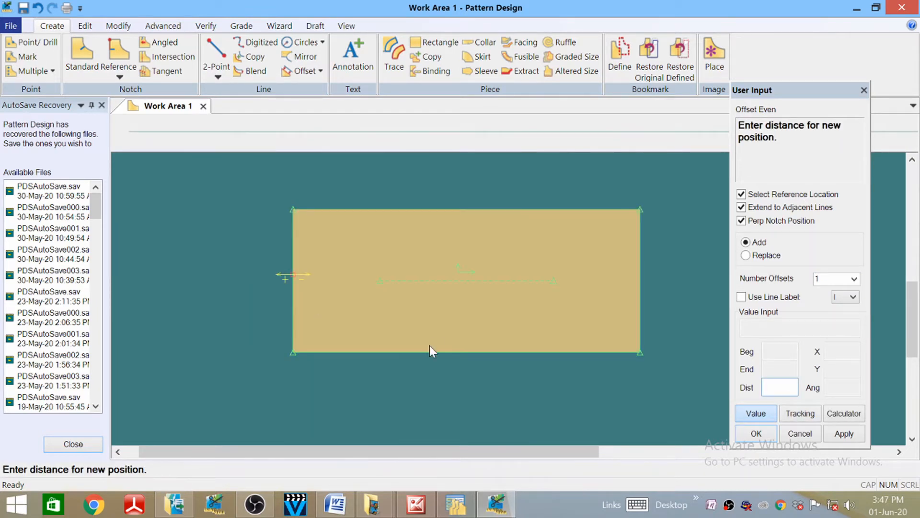
click(335, 504)
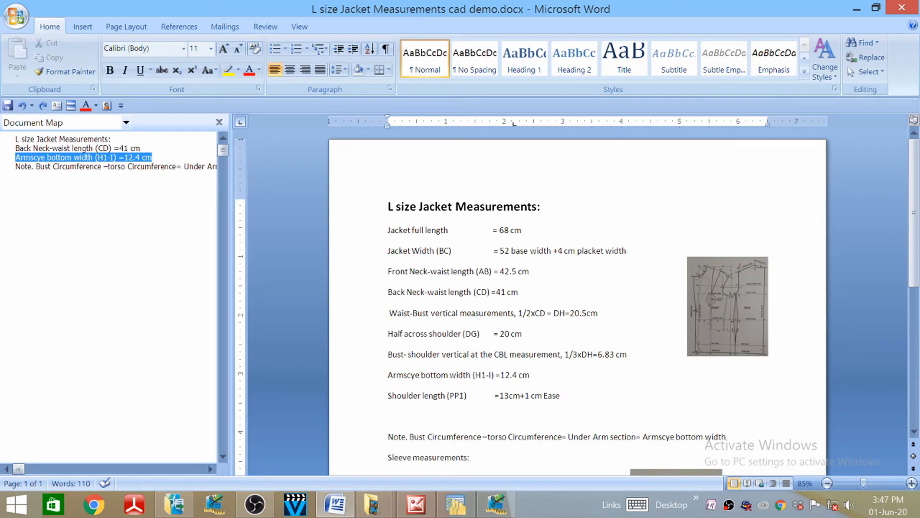
click(338, 508)
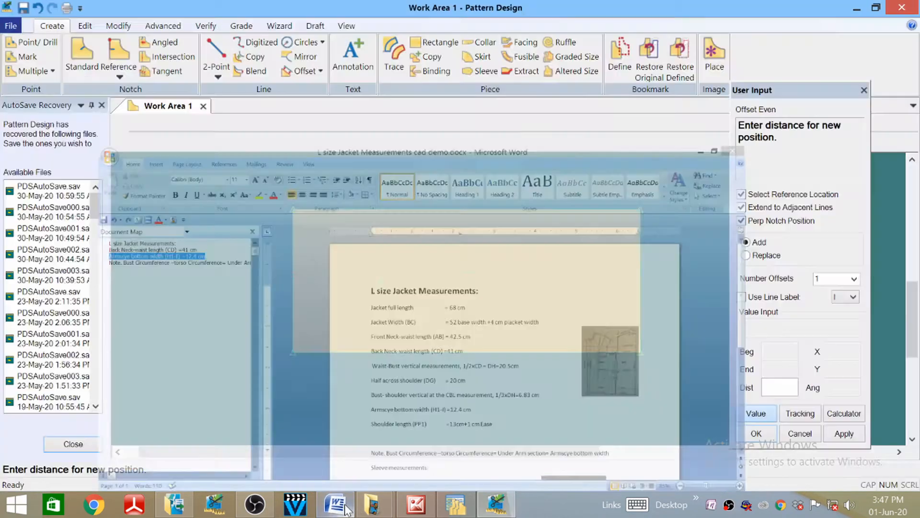
click(773, 389)
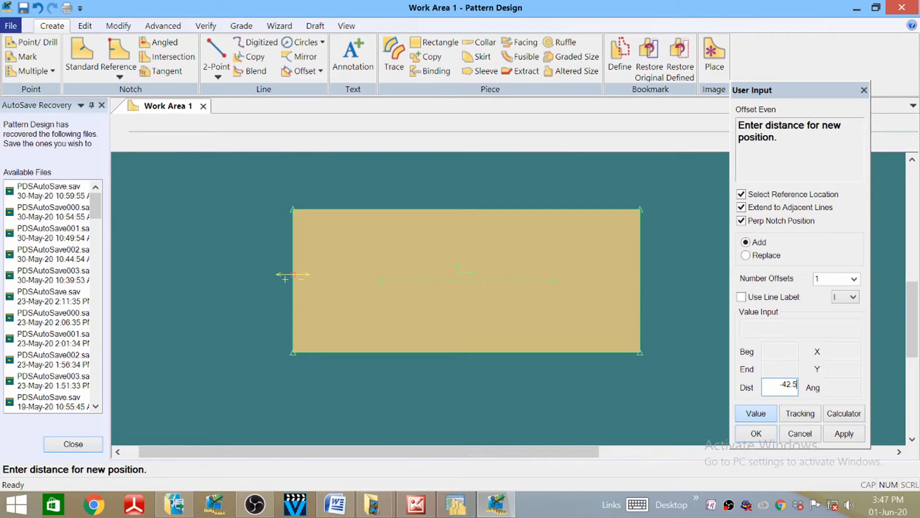
click(756, 432)
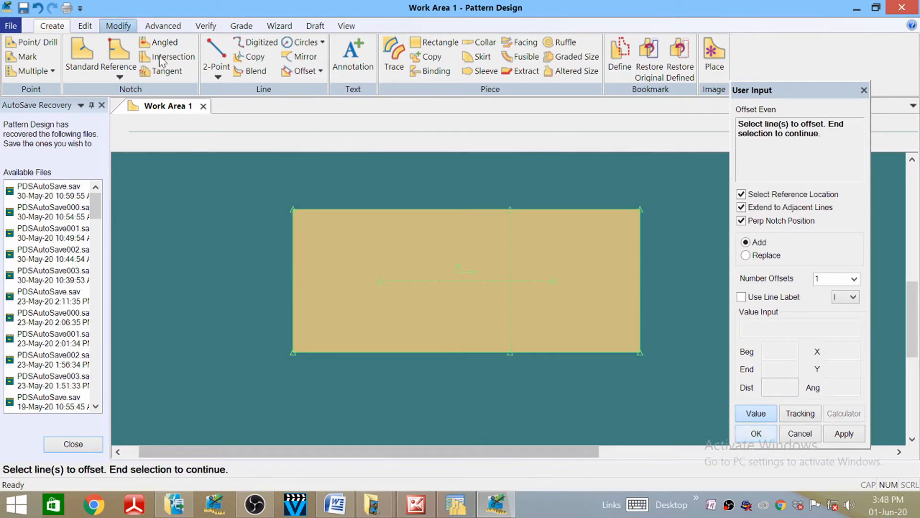
- Select the middle line for offsetting and begin entering the distance in the Calculator
right_click(512, 260)
click(516, 262)
click(510, 261)
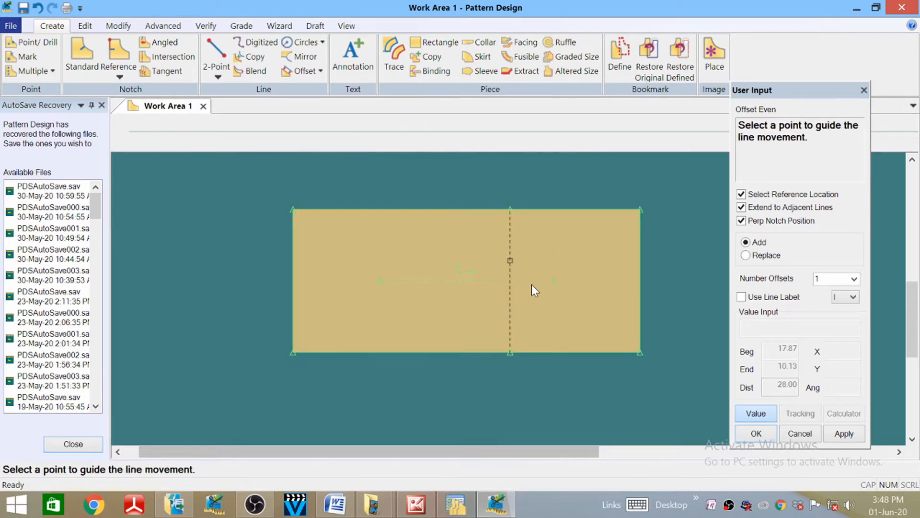
click(535, 288)
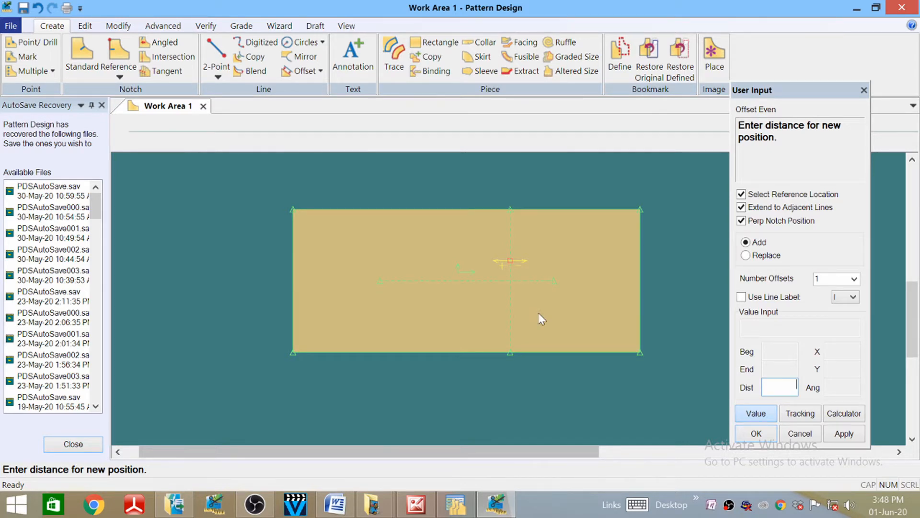
click(844, 413)
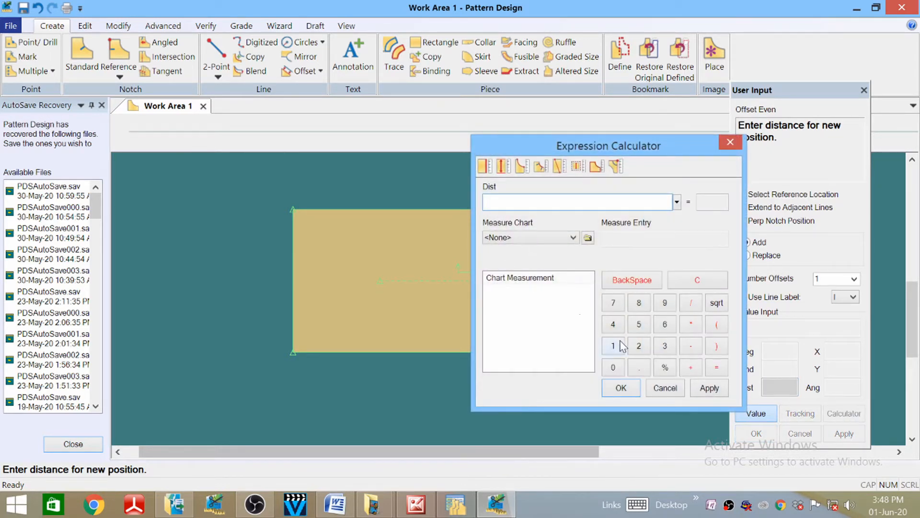
click(613, 324)
click(639, 346)
click(639, 367)
click(639, 324)
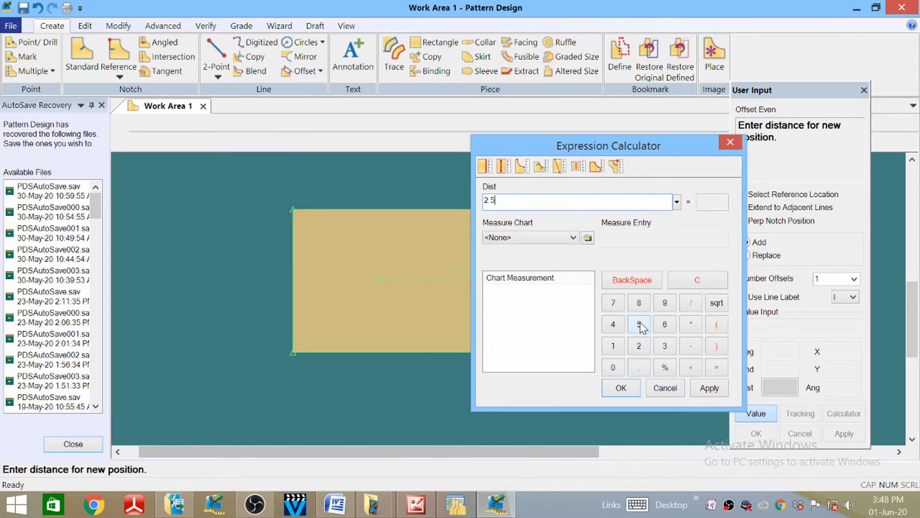
- Re-enter the distance as 42.5/2 (21.25) and apply the offset
click(701, 286)
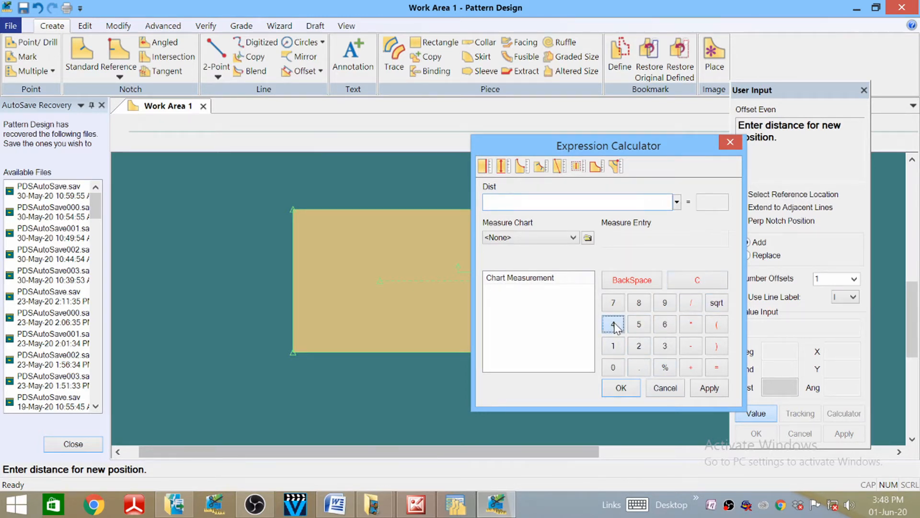
click(640, 345)
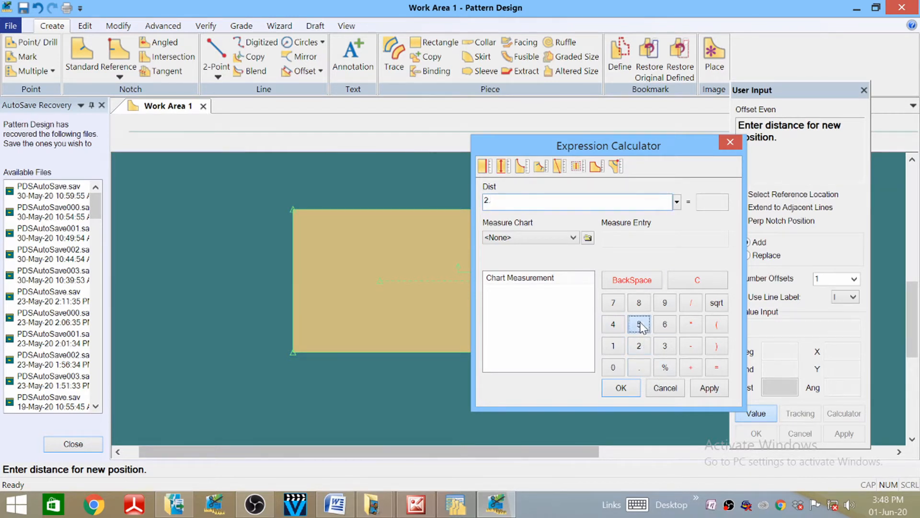
click(641, 325)
click(699, 283)
click(614, 326)
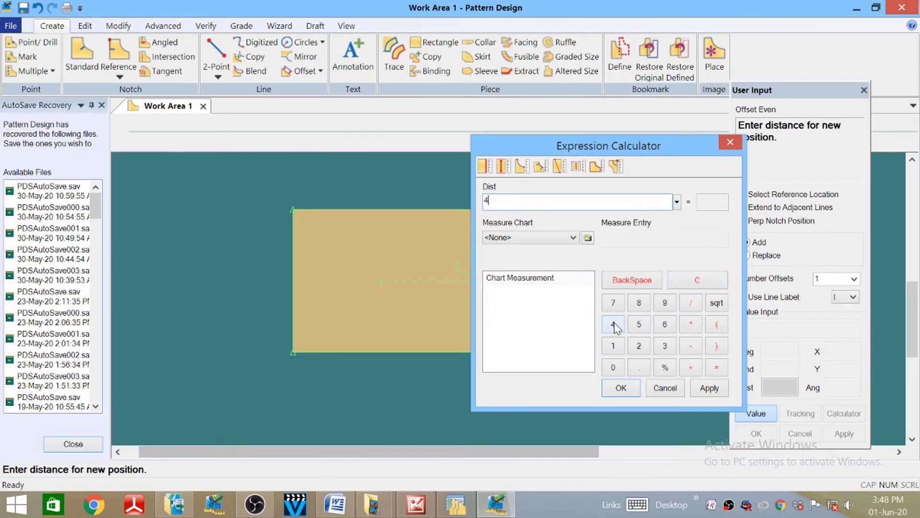
click(641, 346)
click(639, 324)
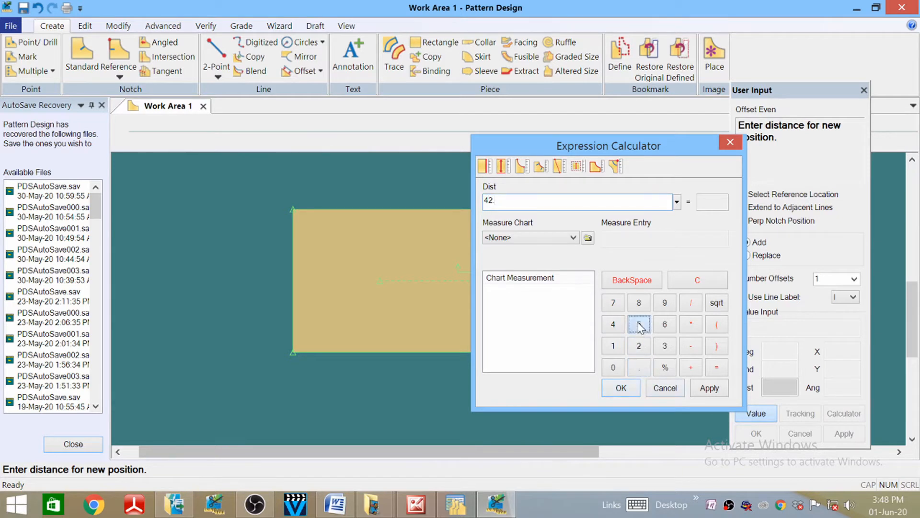
click(691, 302)
click(638, 345)
click(620, 387)
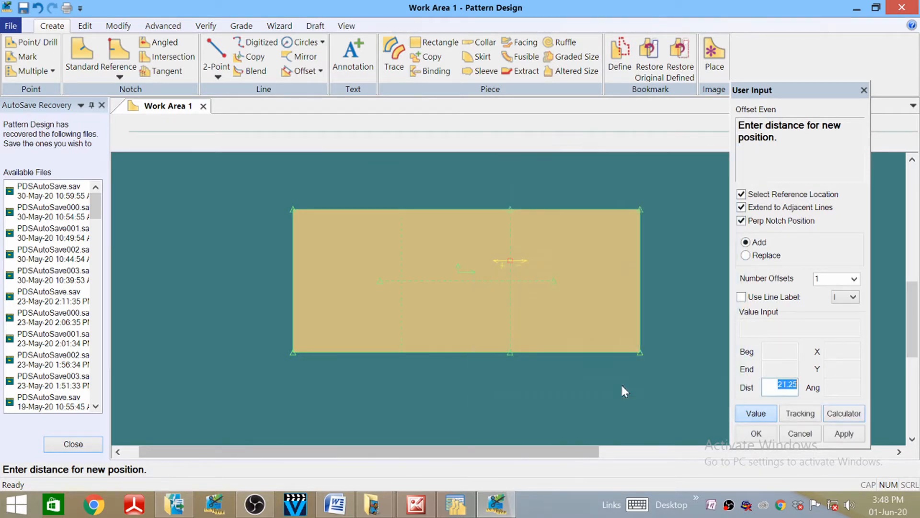
click(772, 390)
click(755, 433)
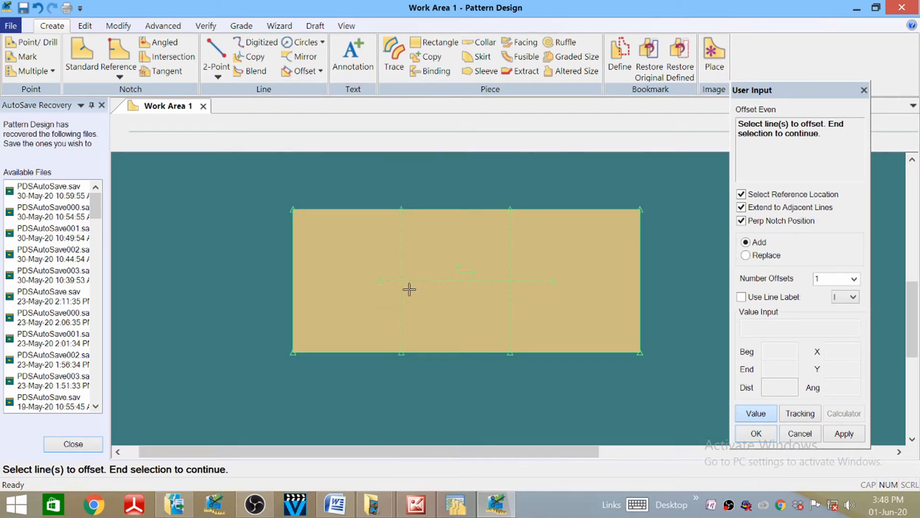
- Offset the 21.25 line by 6.83 after checking the Word measurements
click(337, 505)
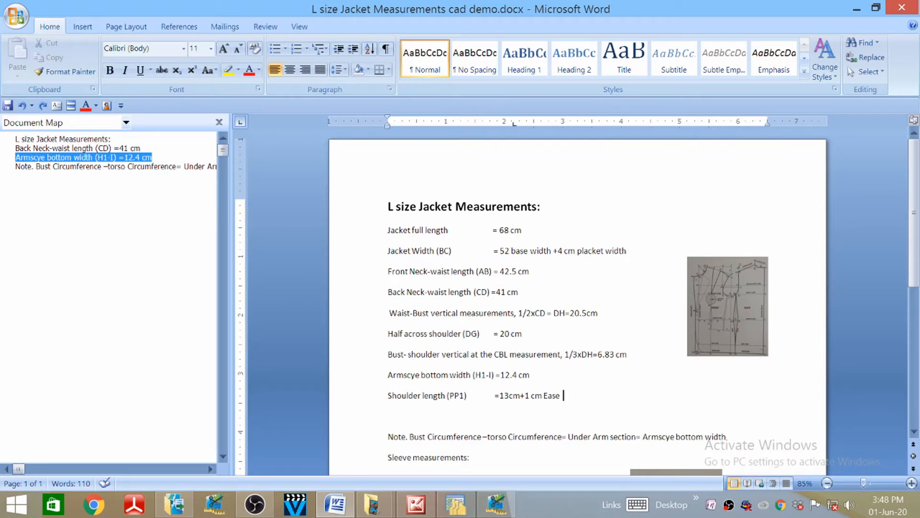
click(496, 503)
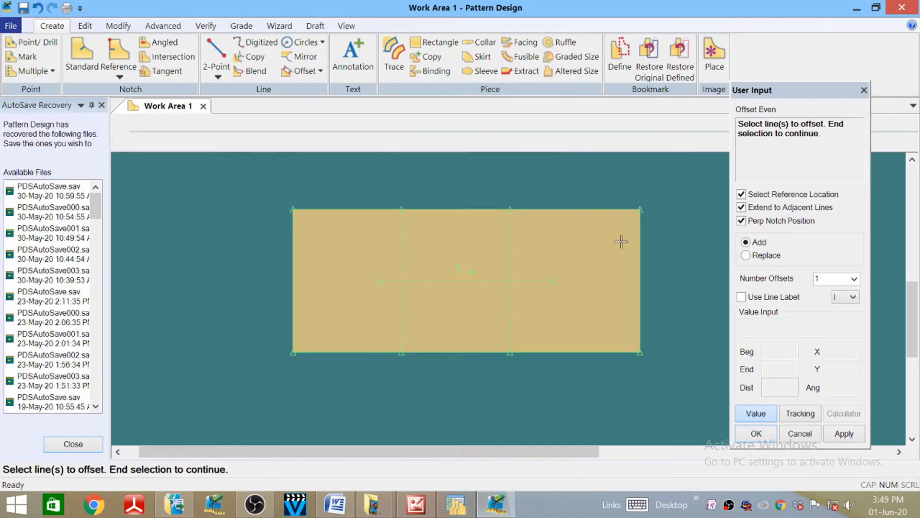
click(400, 244)
right_click(406, 252)
click(405, 253)
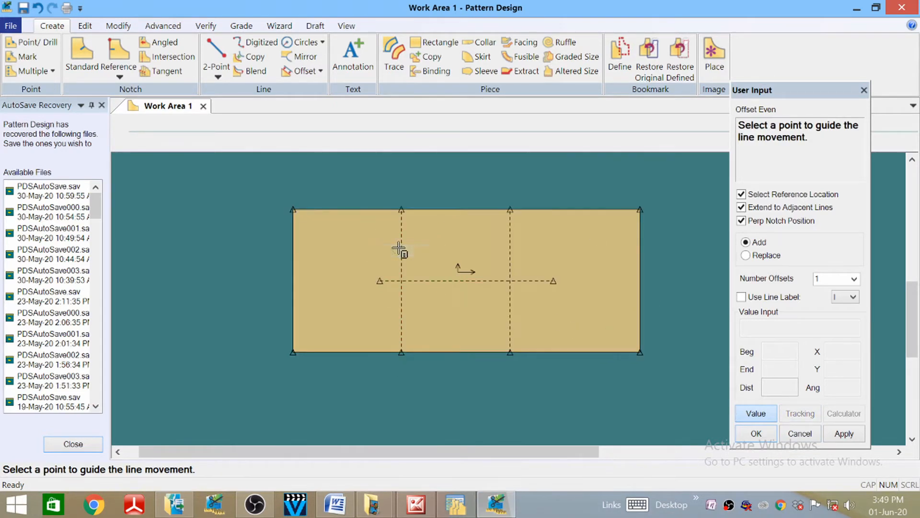
click(400, 251)
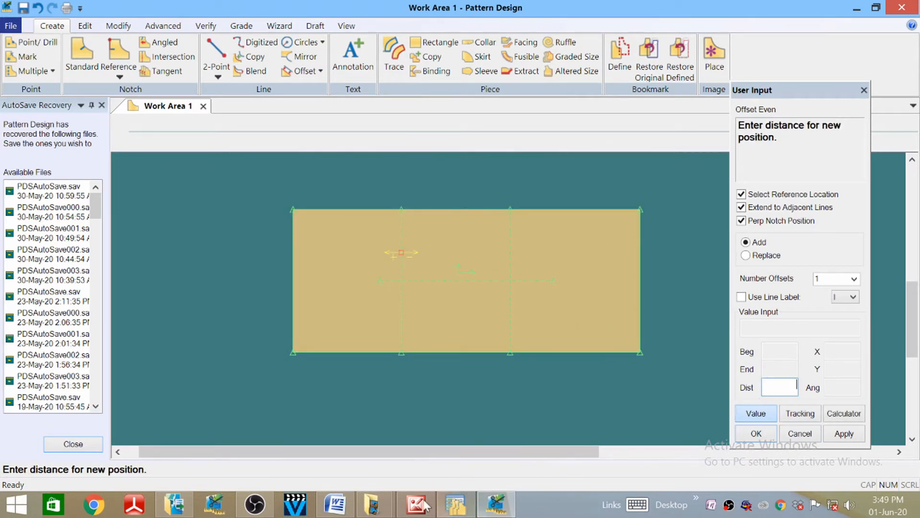
mouse_move(335, 504)
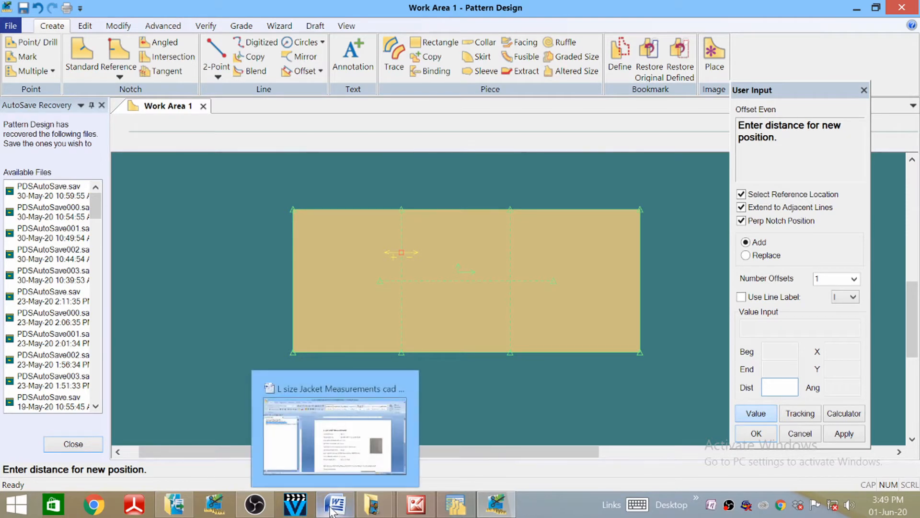
click(375, 459)
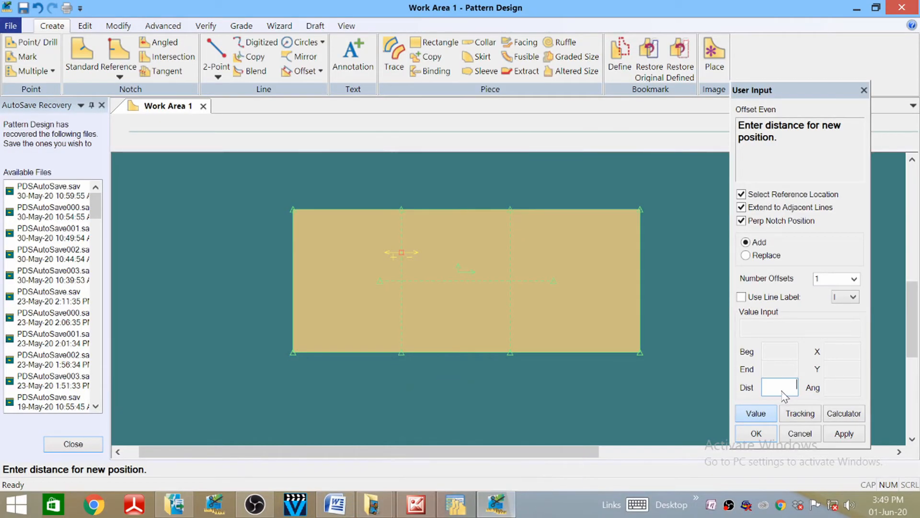
text(6.83)
click(755, 433)
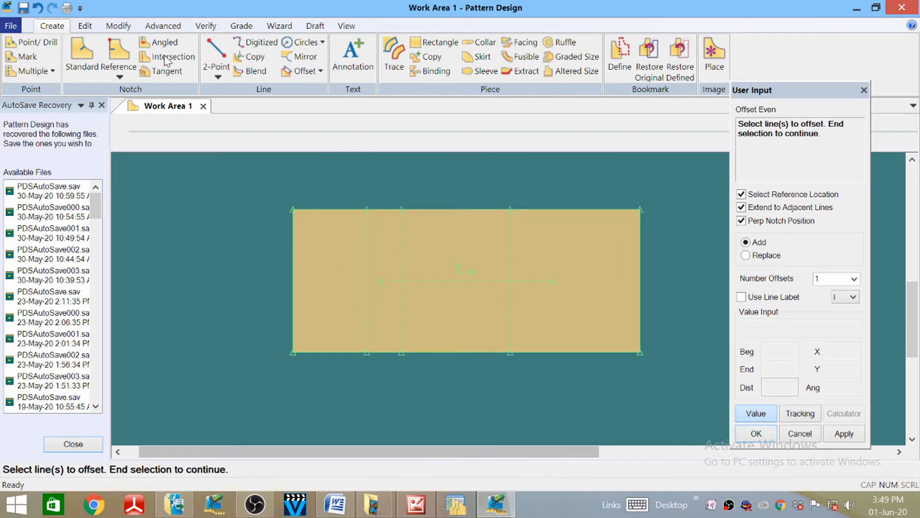
- Offset the middle line by 20, then undo it since it went the wrong way
click(510, 248)
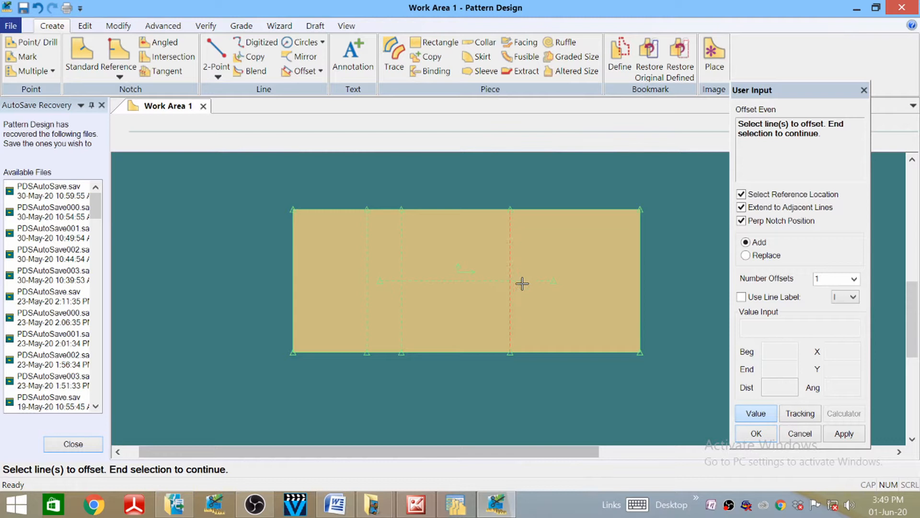
right_click(508, 250)
click(511, 251)
click(511, 250)
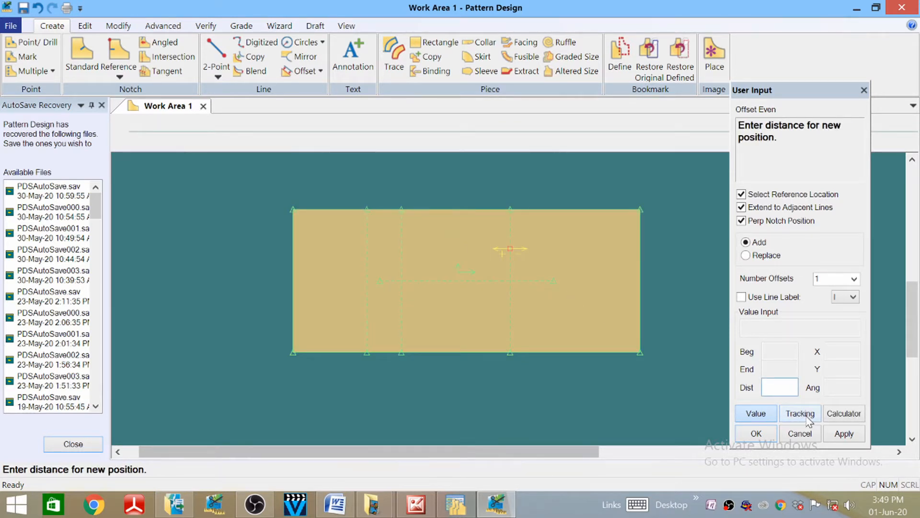
text(20)
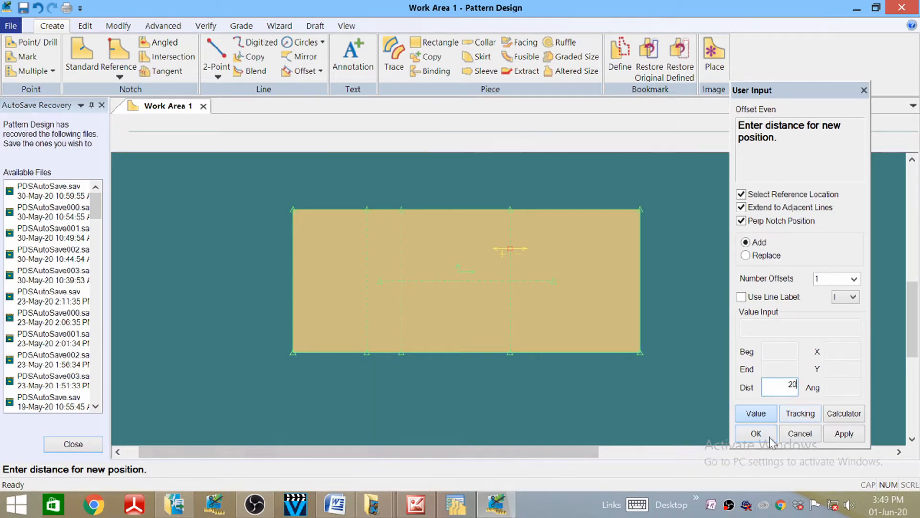
click(756, 434)
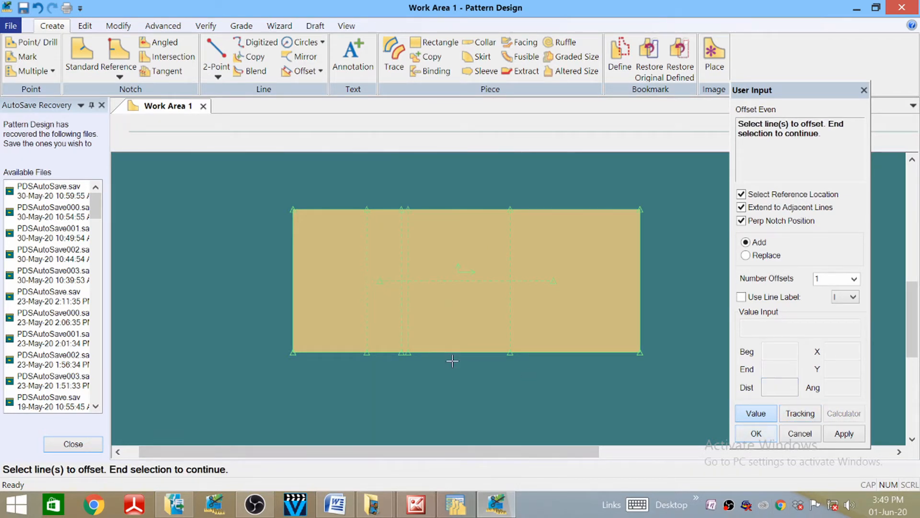
click(37, 8)
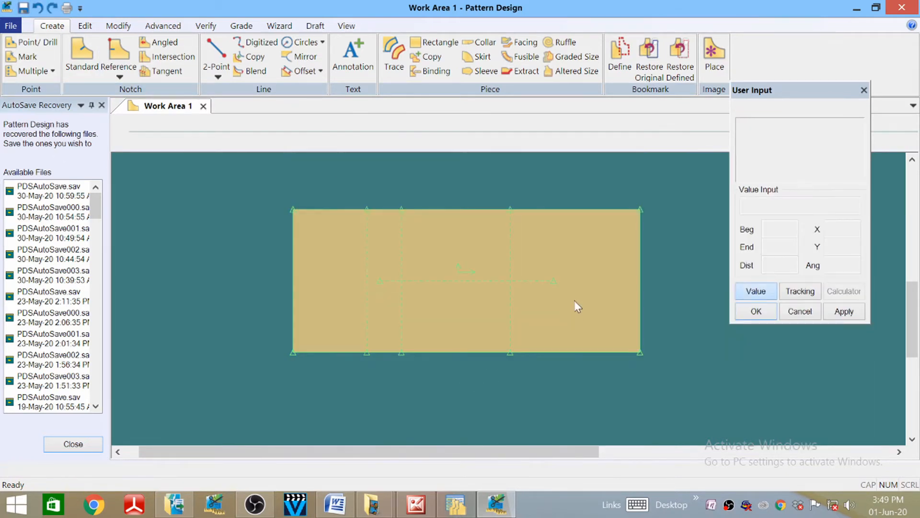
- Offset the middle line by -20 to place a line 20 cm to its right
click(301, 71)
click(513, 252)
right_click(514, 251)
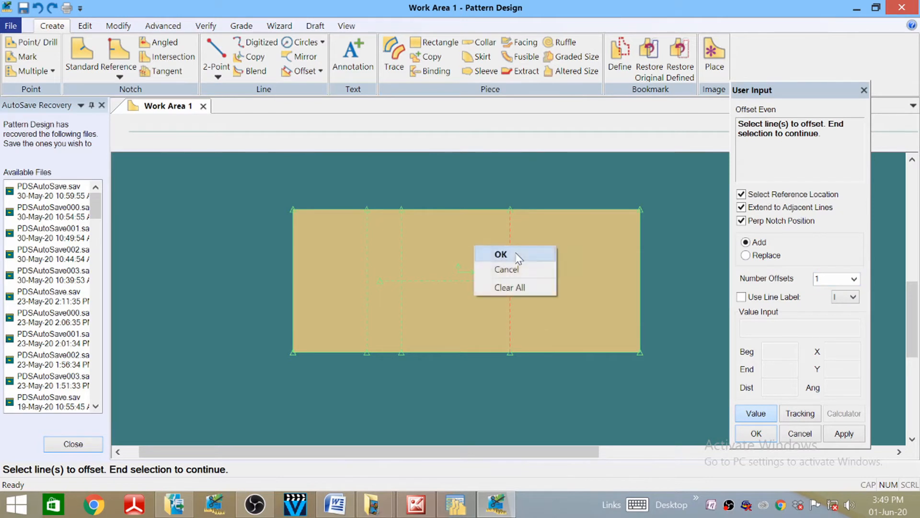
click(501, 253)
click(510, 249)
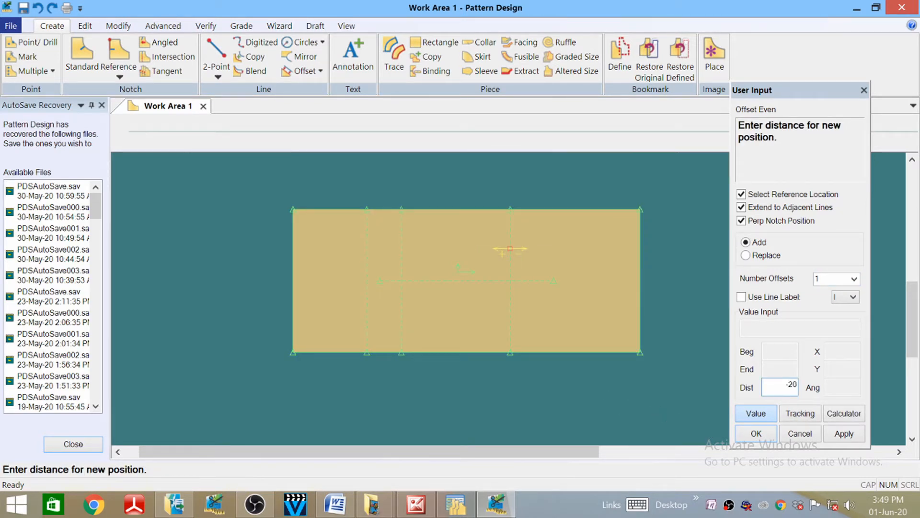
click(757, 433)
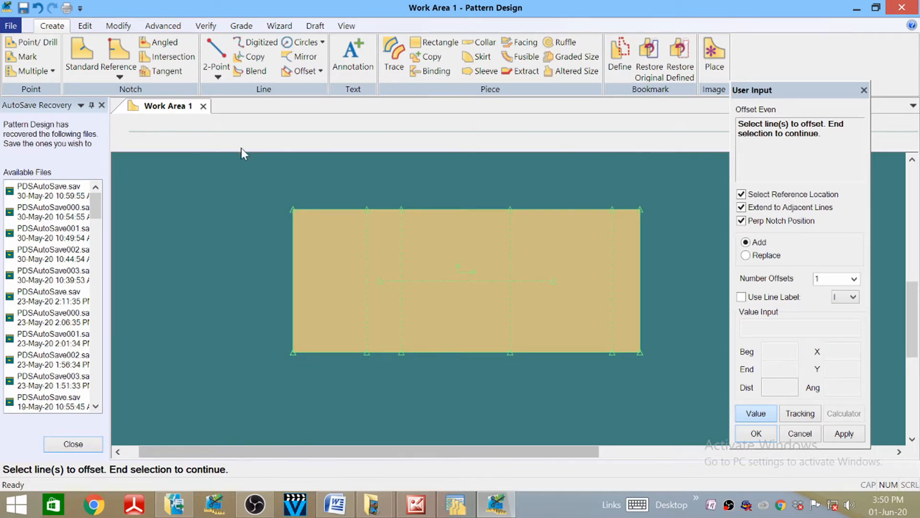
click(347, 26)
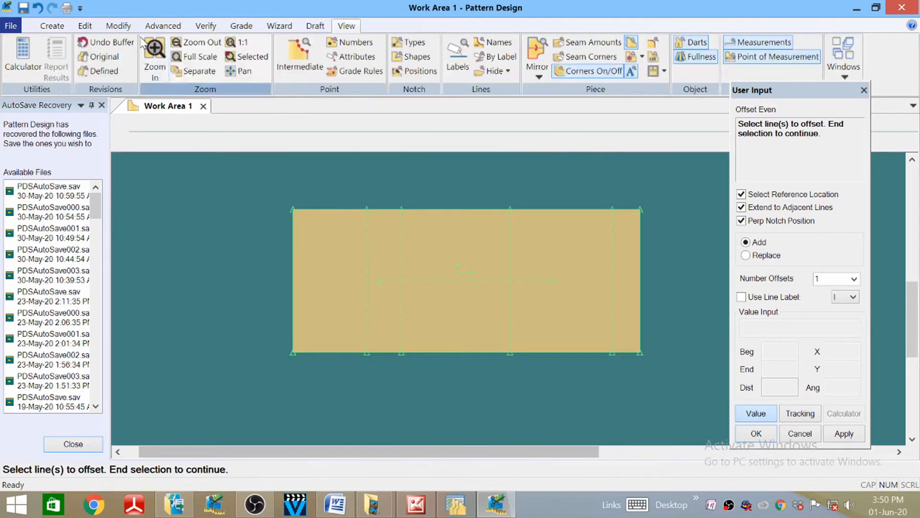
- Zoom in on the piece's top edge and cancel an unneeded Split Line command
click(155, 55)
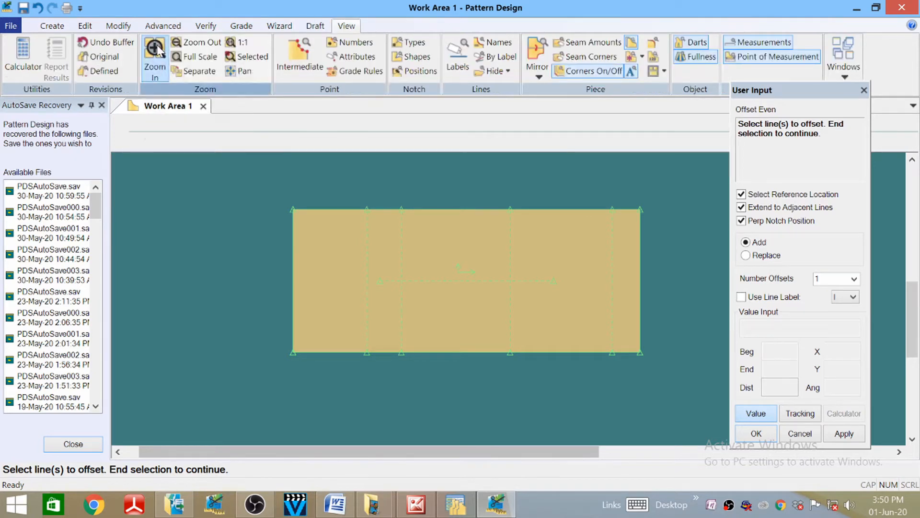
click(446, 230)
click(408, 197)
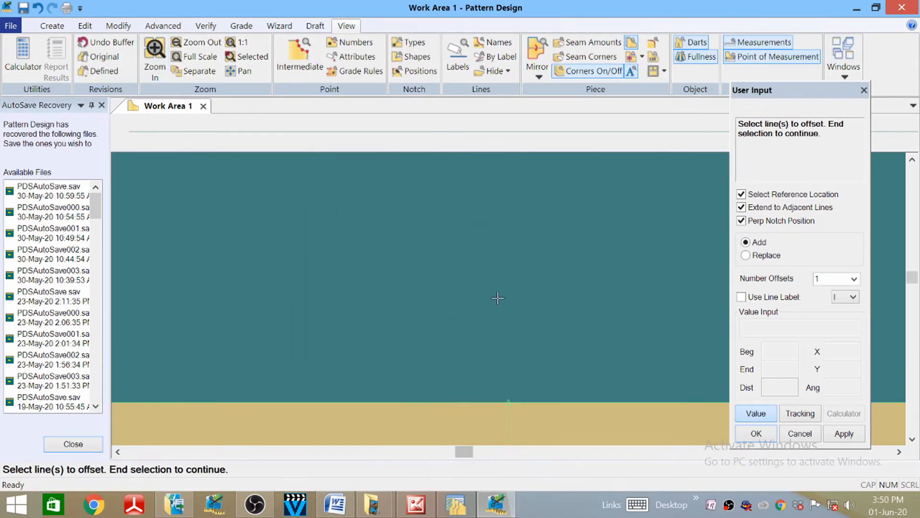
click(118, 25)
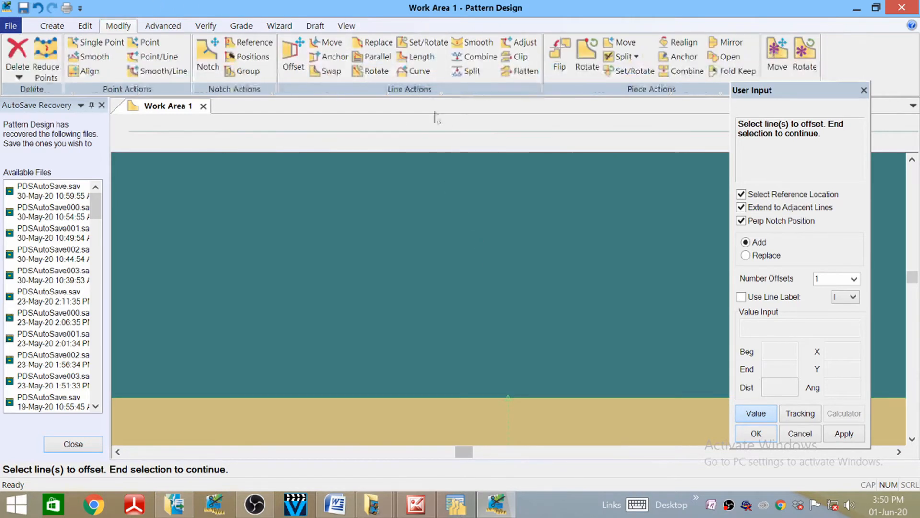
click(468, 70)
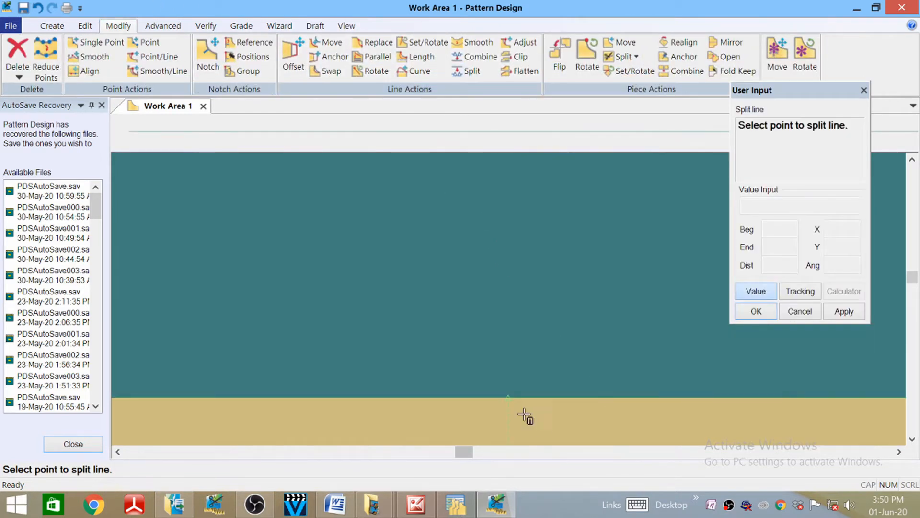
right_click(366, 211)
click(368, 213)
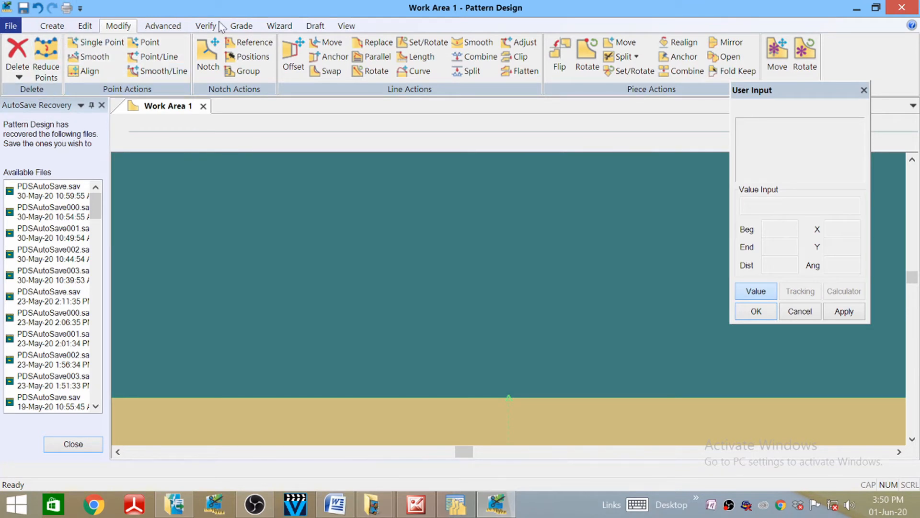
- Zoom out to the whole pattern piece and nudge it slightly left and down
click(346, 25)
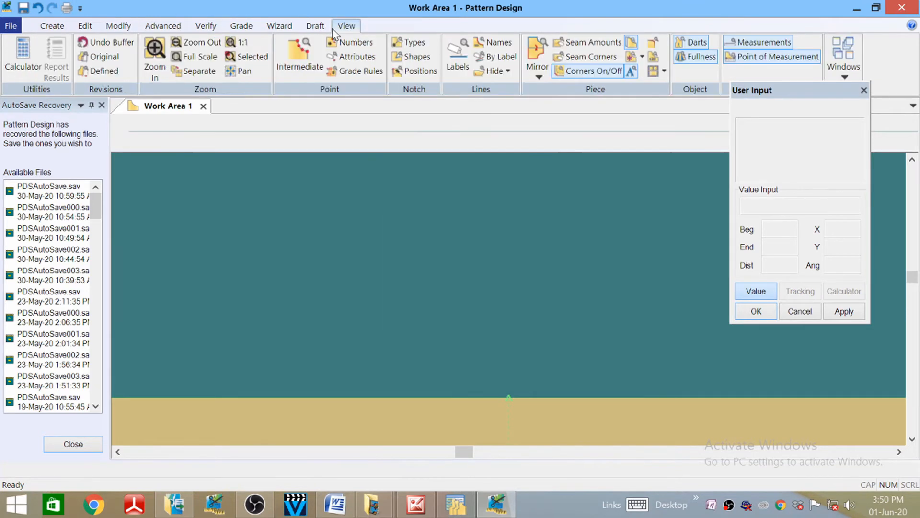
click(201, 42)
scroll(386, 221, up, 1)
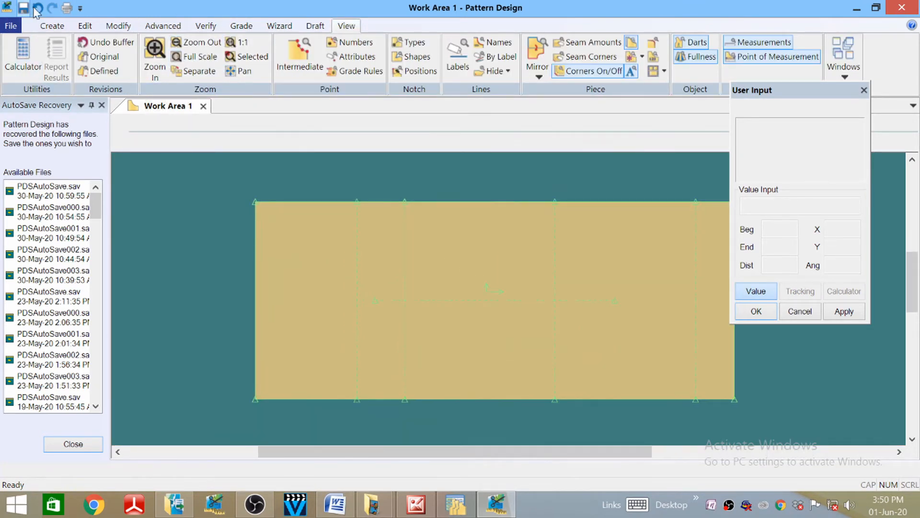
click(52, 25)
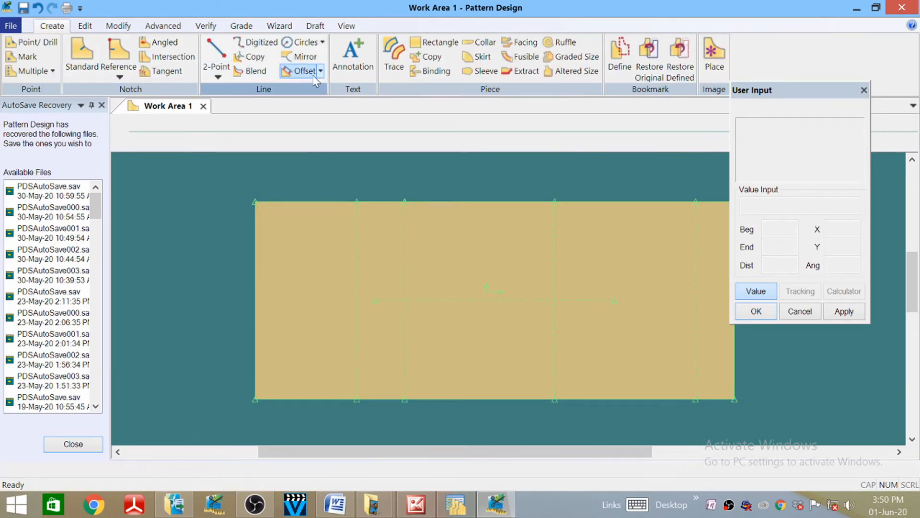
click(338, 206)
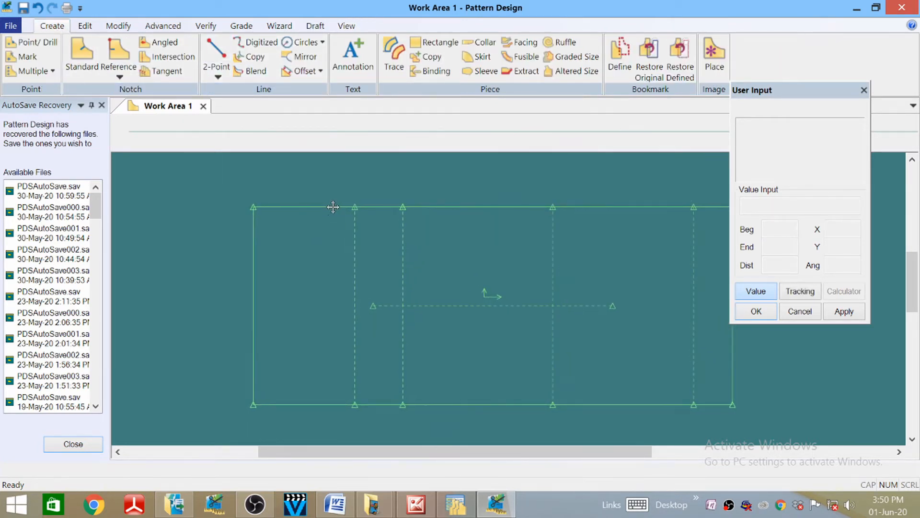
click(333, 209)
- Start an Offset Even of the top line with a guide point, then bring up the Word measurements
click(320, 70)
click(307, 108)
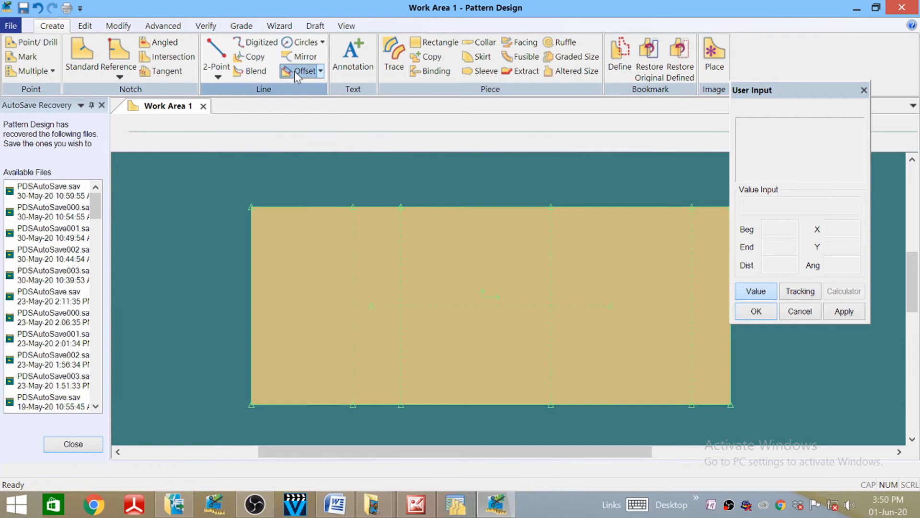
click(317, 210)
right_click(329, 201)
click(328, 202)
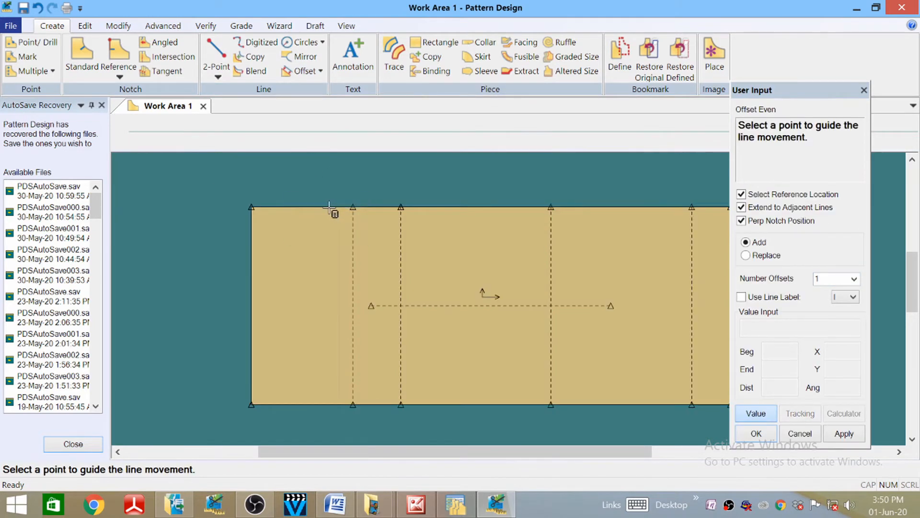
click(329, 208)
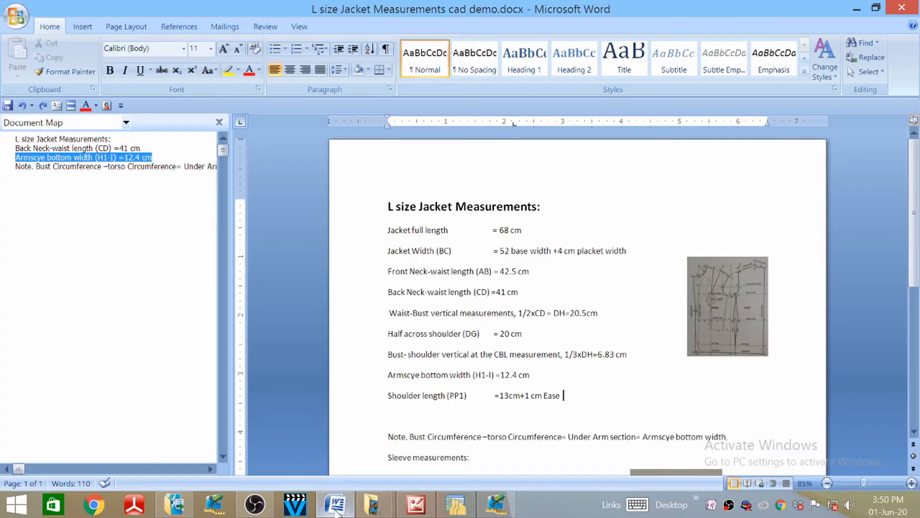
click(335, 504)
- Look up the 12.4 cm Armscye bottom width in Word and return to Pattern Design
scroll(577, 302, down, 4)
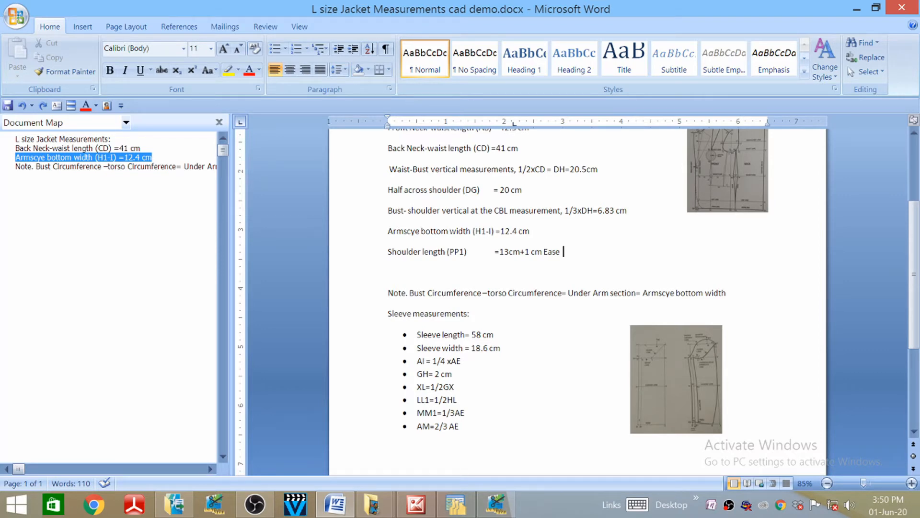
click(495, 504)
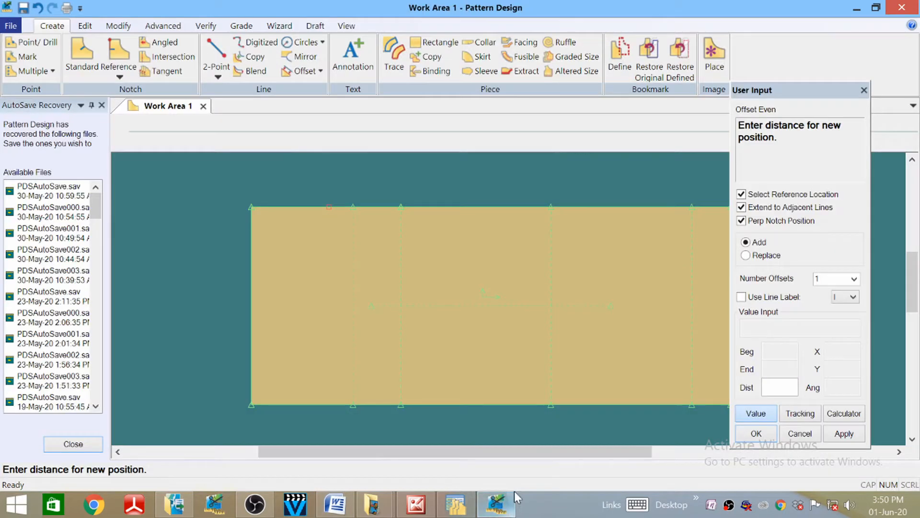
- Offset the top line downward by 6.20, calculated as 12.4/2 in the Expression Calculator
click(845, 414)
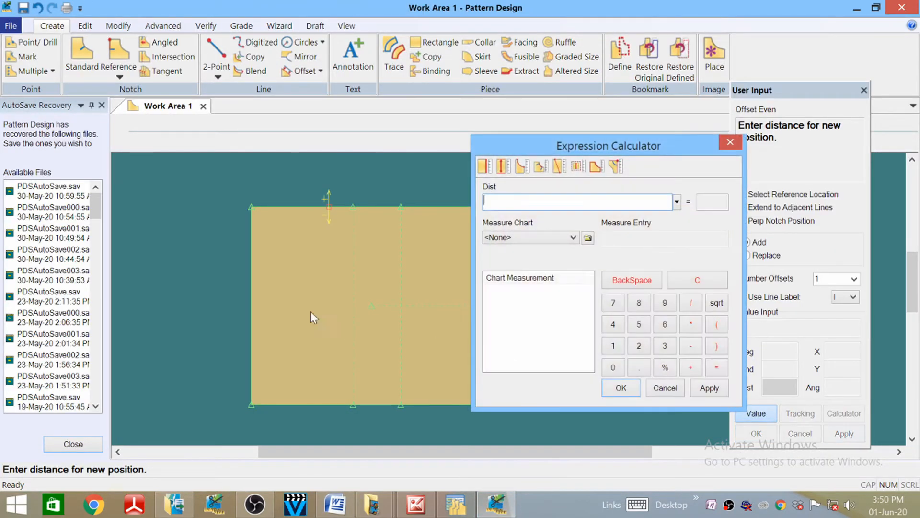
click(638, 347)
click(613, 329)
click(639, 347)
click(621, 387)
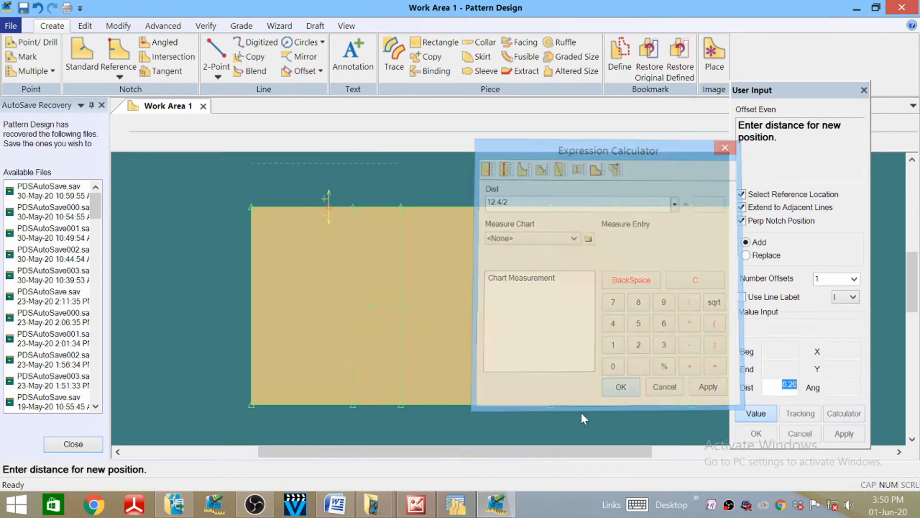
click(778, 389)
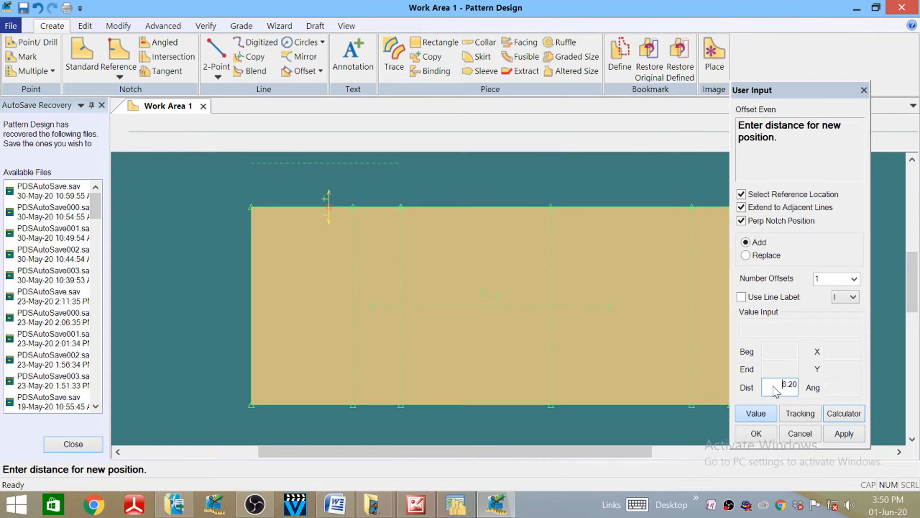
key(Return)
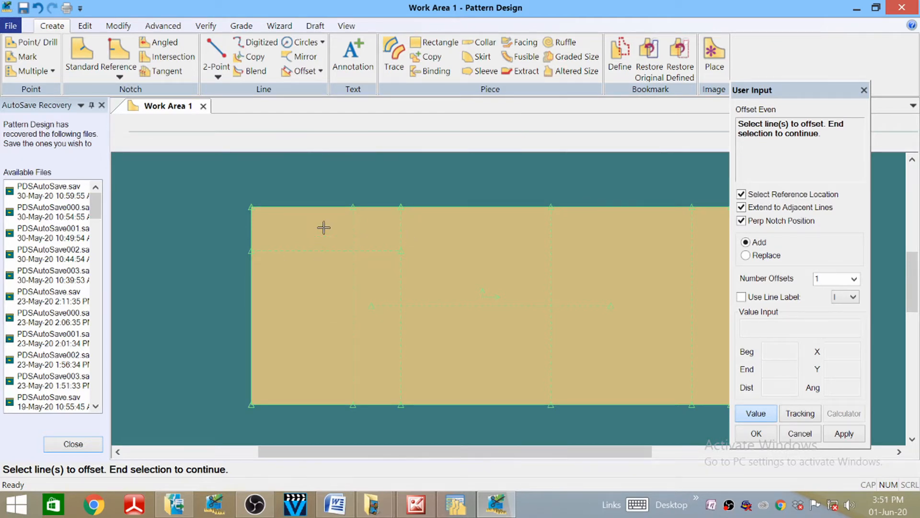
- End the offset command and reposition the pattern piece slightly
right_click(330, 190)
click(330, 190)
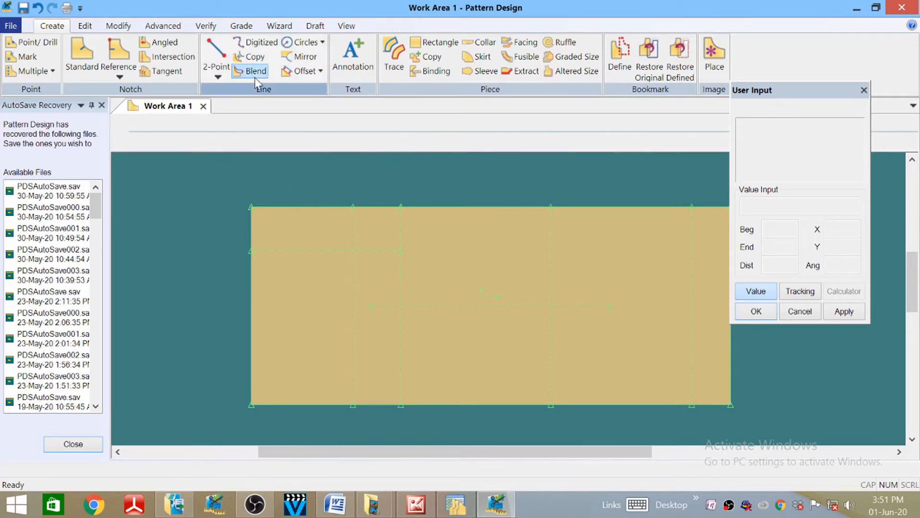
click(400, 277)
click(391, 281)
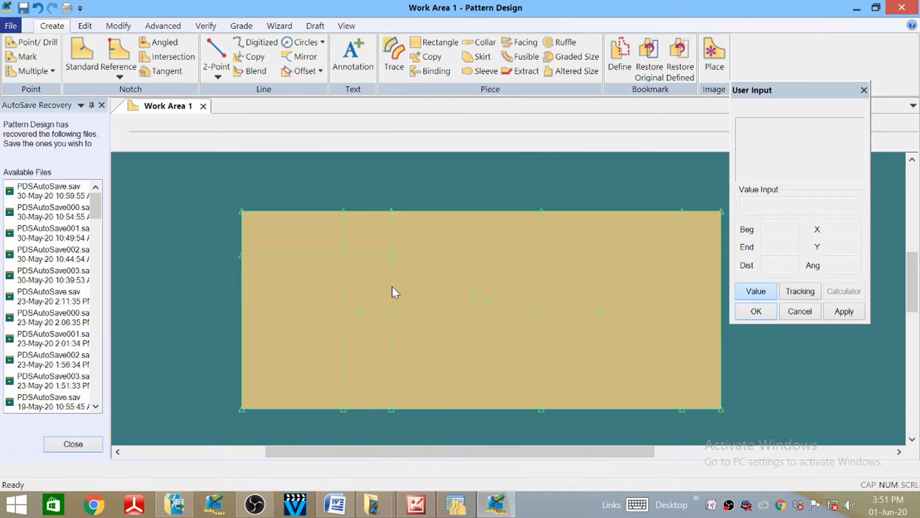
click(392, 287)
click(397, 290)
- Attempt an Offset Even on the inner vertical line, then abandon the attempt
click(302, 71)
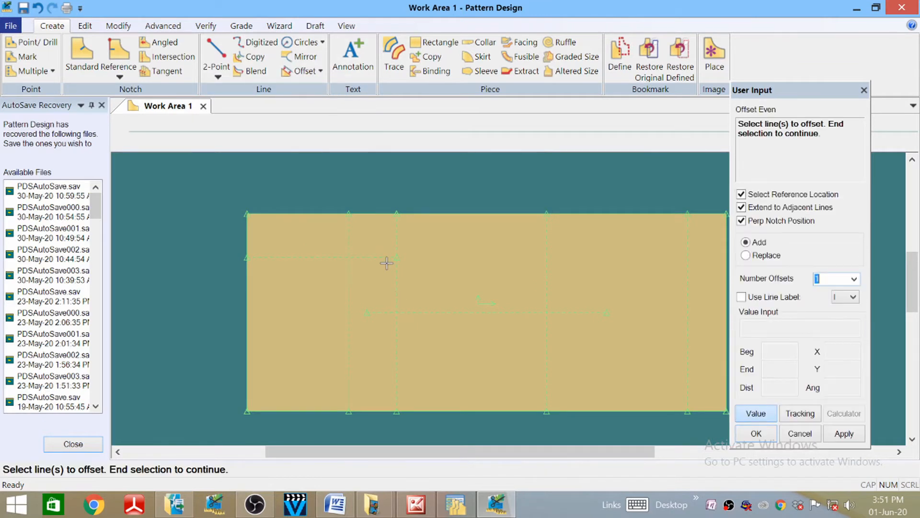
right_click(395, 280)
click(390, 280)
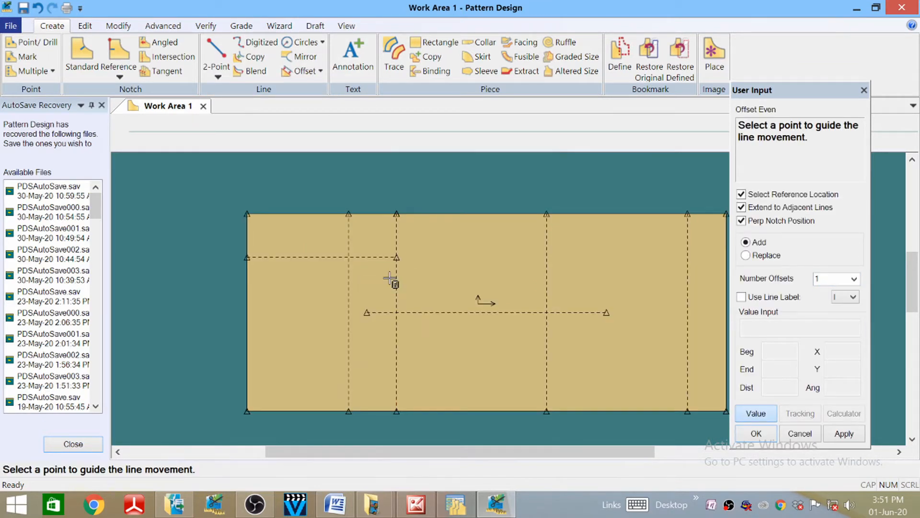
click(395, 280)
right_click(396, 280)
click(407, 282)
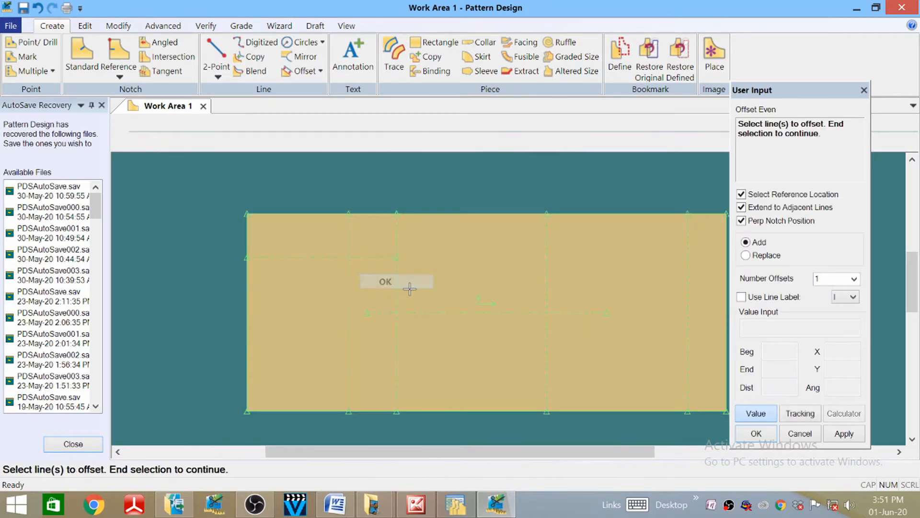
click(397, 282)
right_click(395, 283)
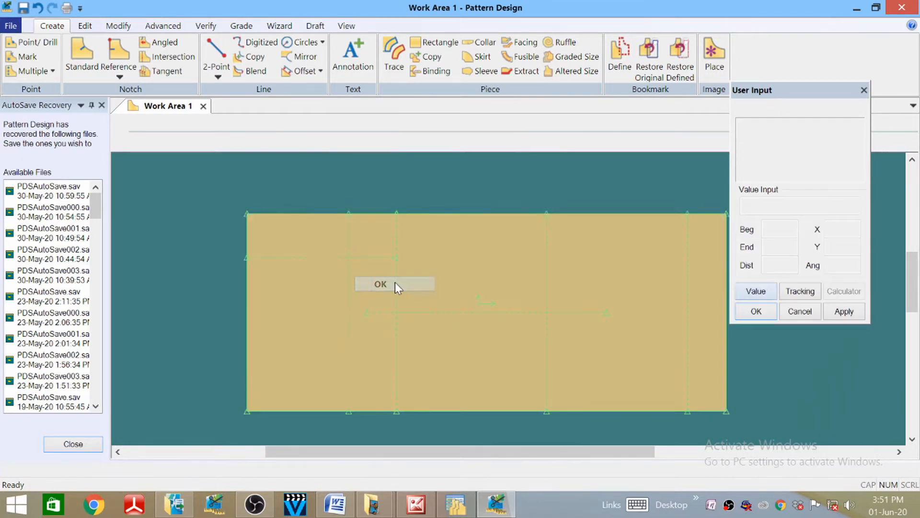
click(395, 282)
- Offset the inner vertical line with distance -1, adding a parallel line 1 to its right
click(304, 71)
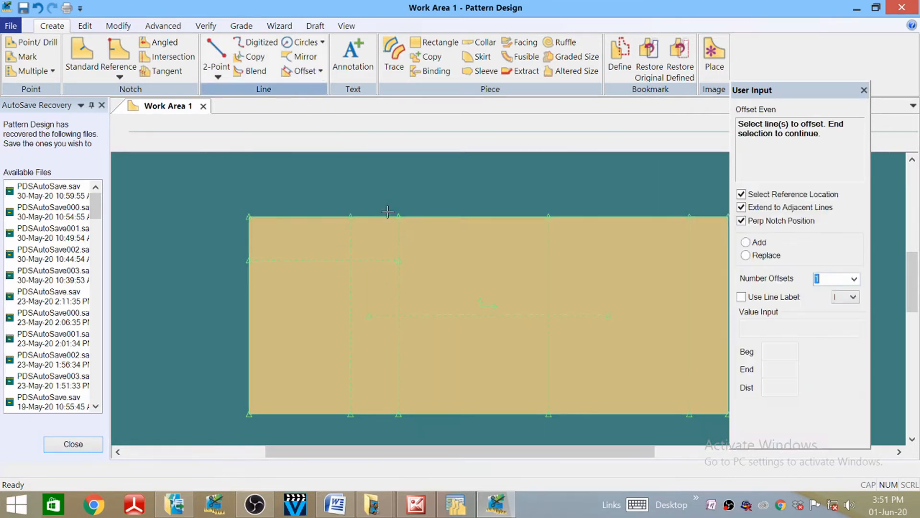
click(398, 293)
right_click(398, 292)
click(398, 293)
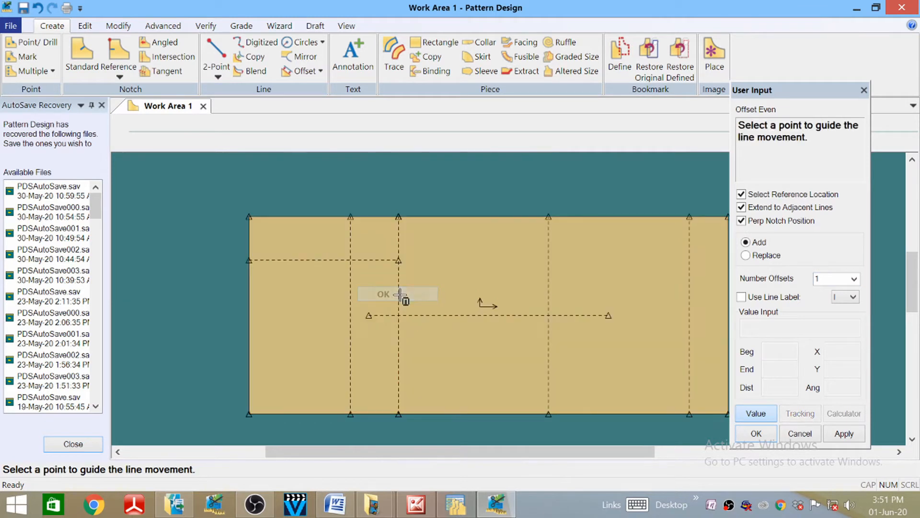
click(399, 295)
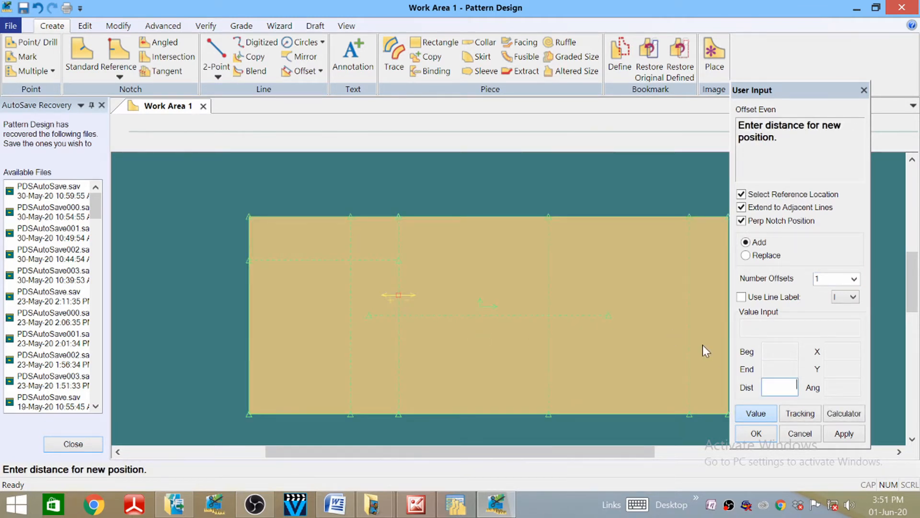
text(-1)
key(Return)
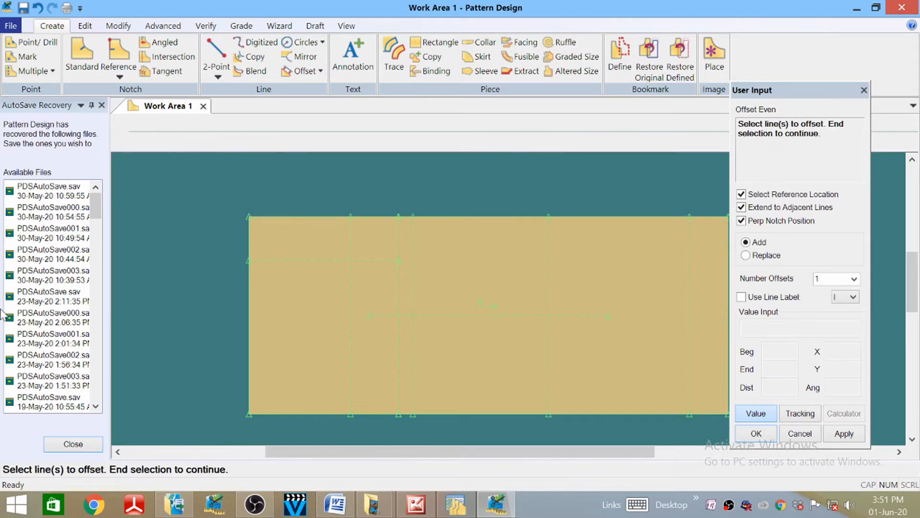
right_click(356, 174)
click(396, 180)
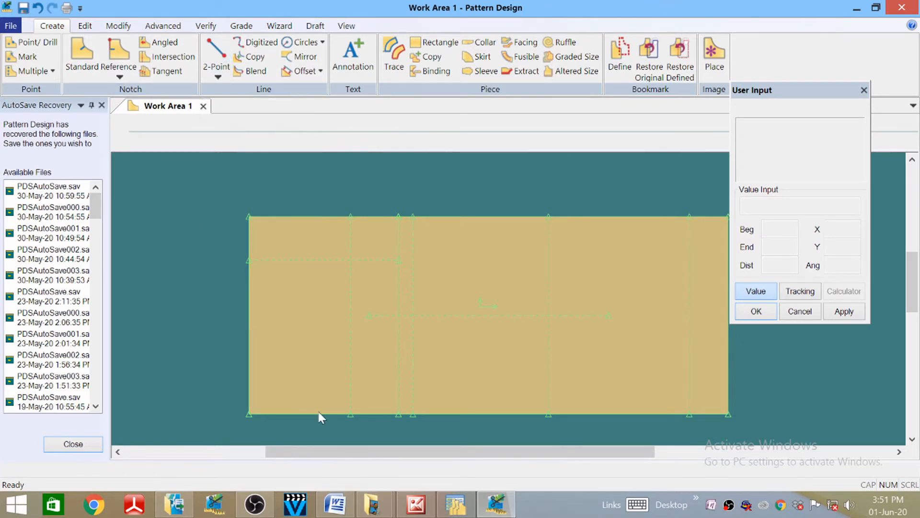
click(302, 71)
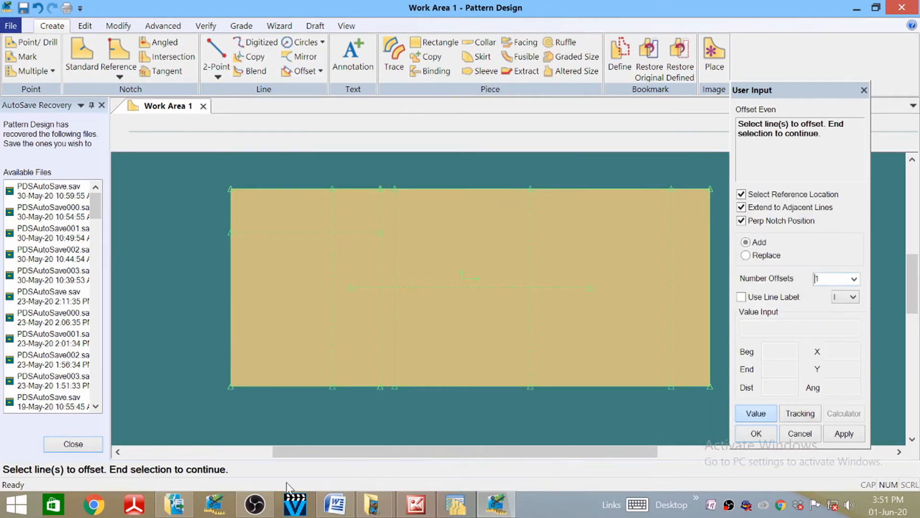
- Select the bottom edge for offsetting with a guide point, checking the measurements in Word
click(292, 386)
right_click(294, 375)
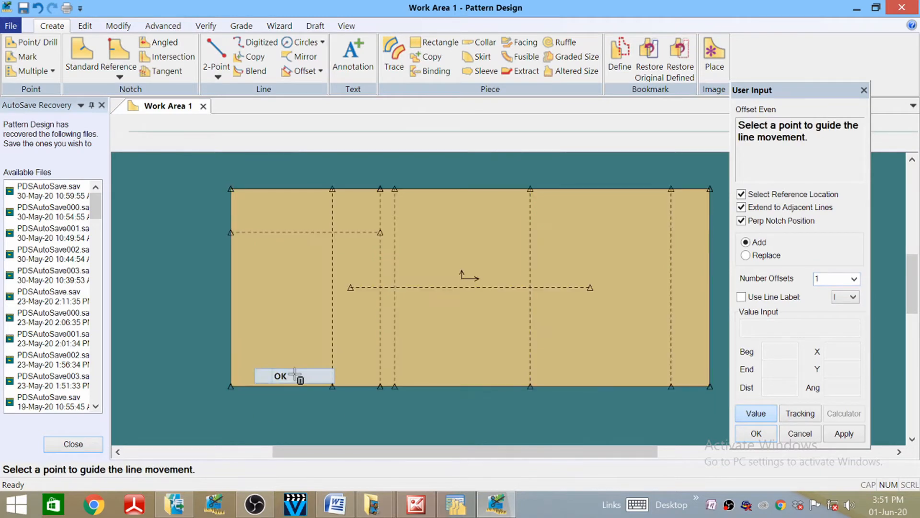
click(281, 375)
click(305, 386)
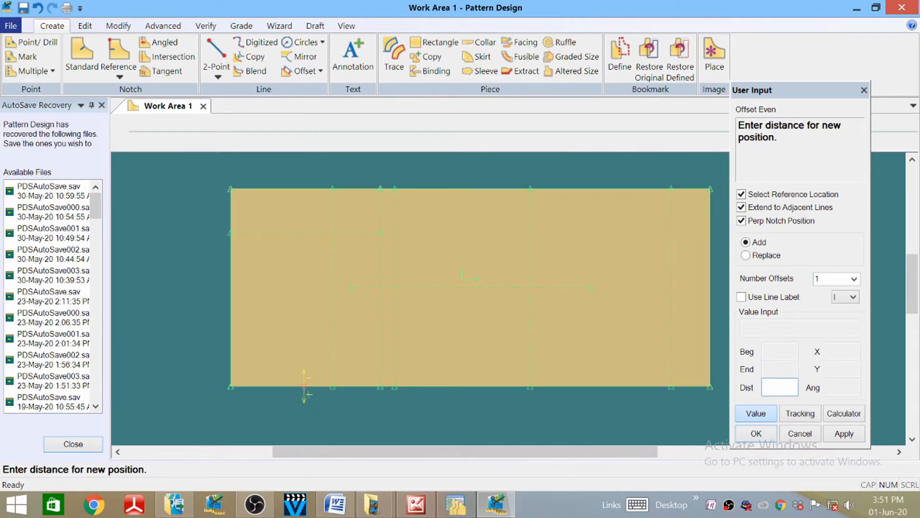
click(335, 504)
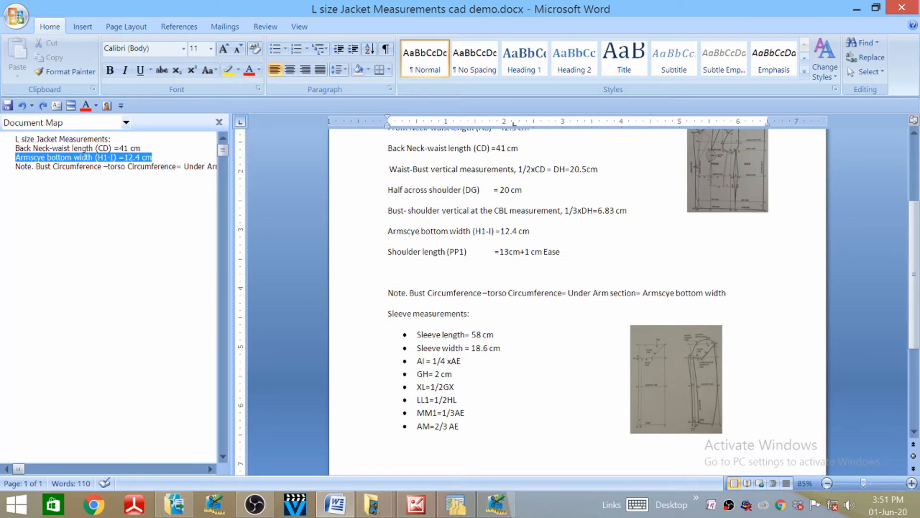
click(496, 503)
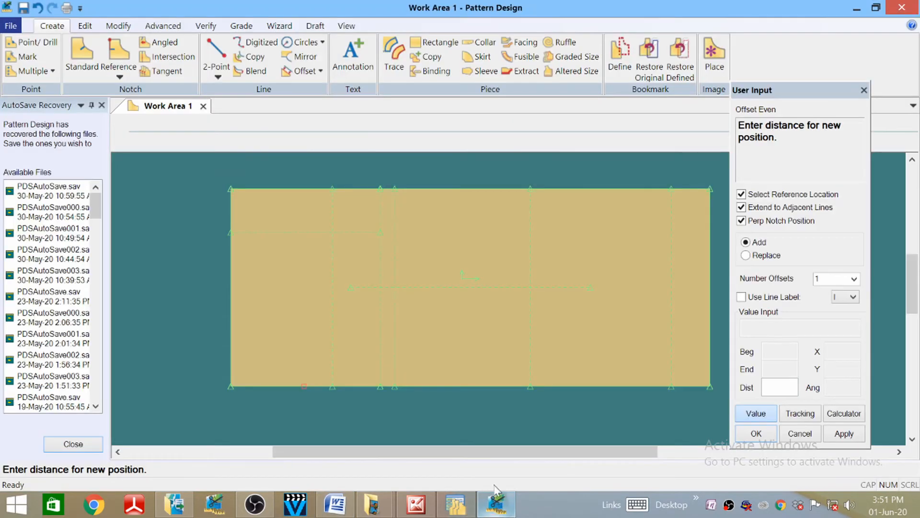
- Offset the bottom edge upward by 6.67, entered as 20/3 in the calculator
click(855, 414)
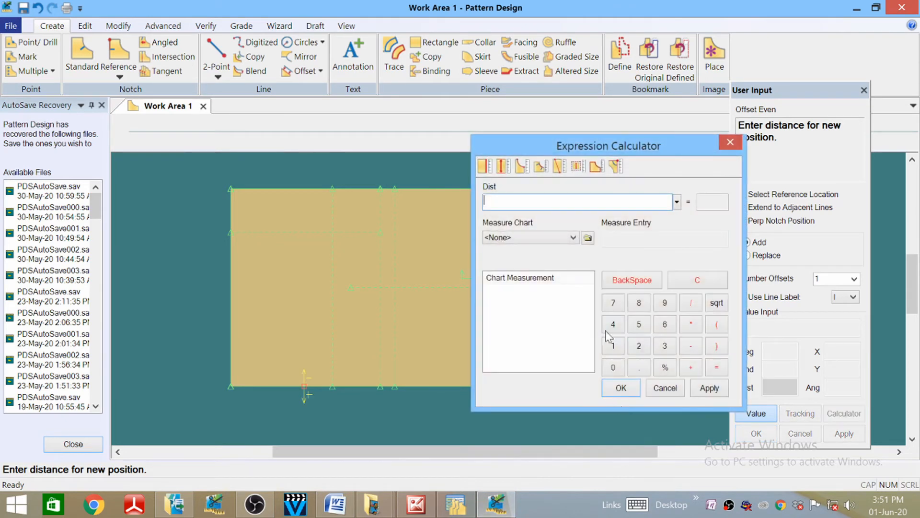
click(639, 346)
click(614, 368)
click(690, 303)
click(665, 346)
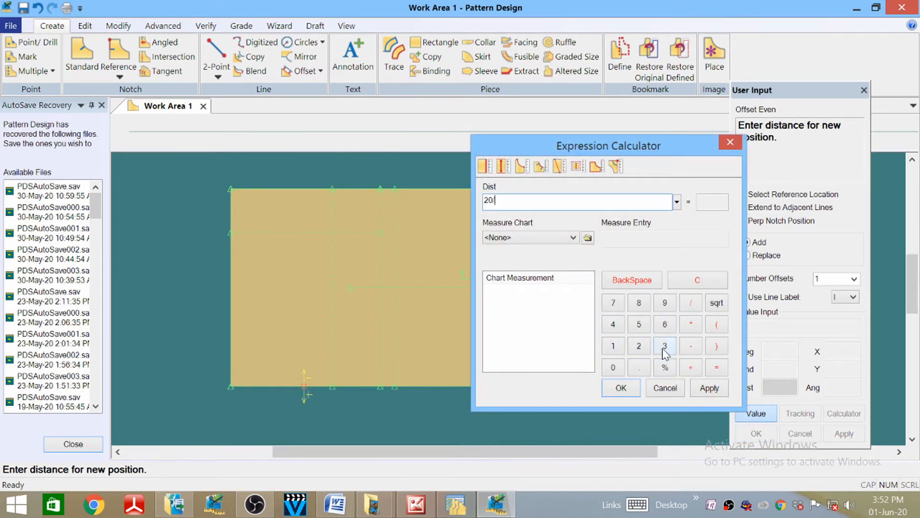
click(621, 388)
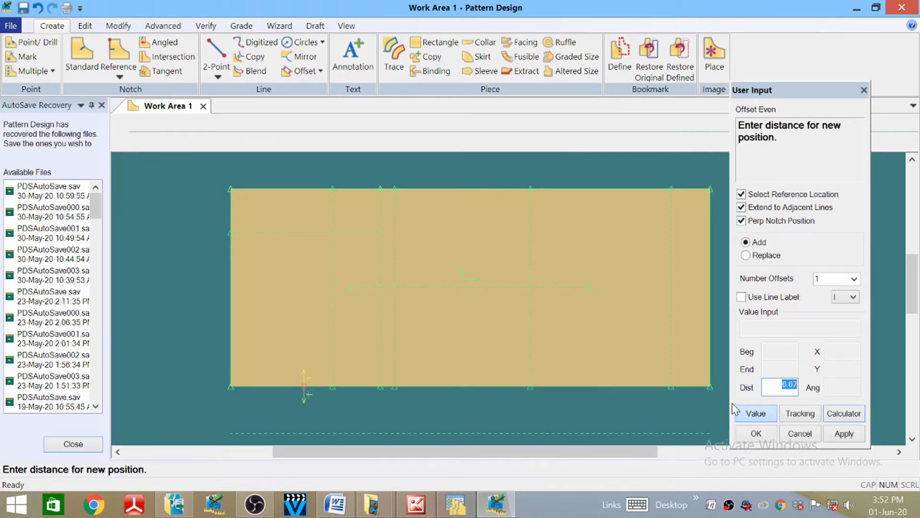
click(786, 386)
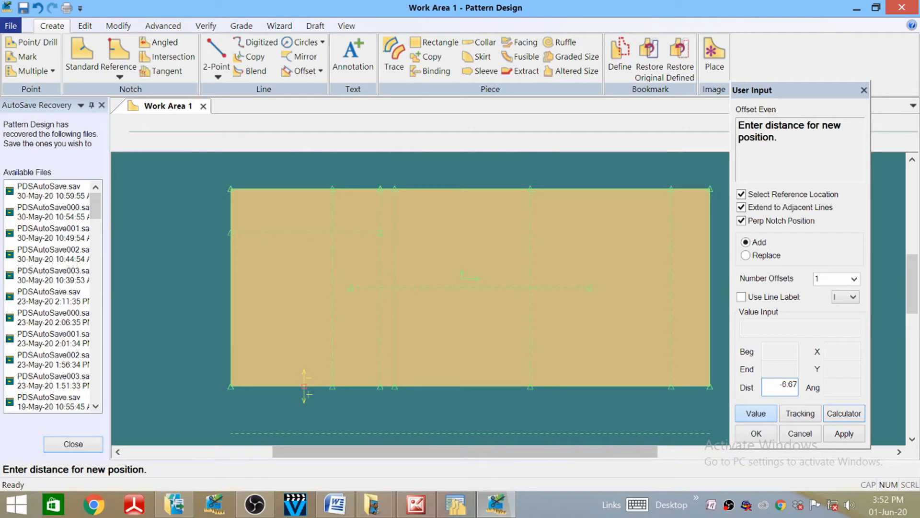
click(304, 385)
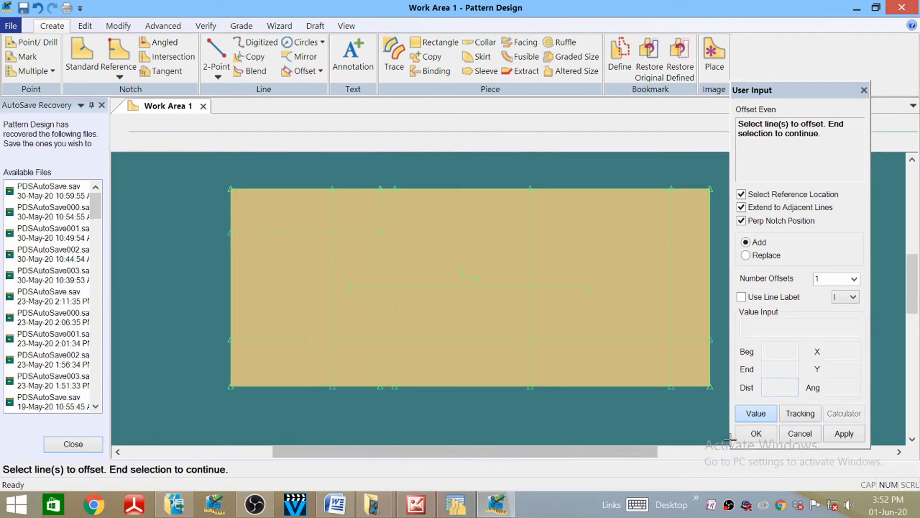
- Offset the left edge by 20/3, then undo the line that landed outside the block
right_click(232, 304)
click(229, 298)
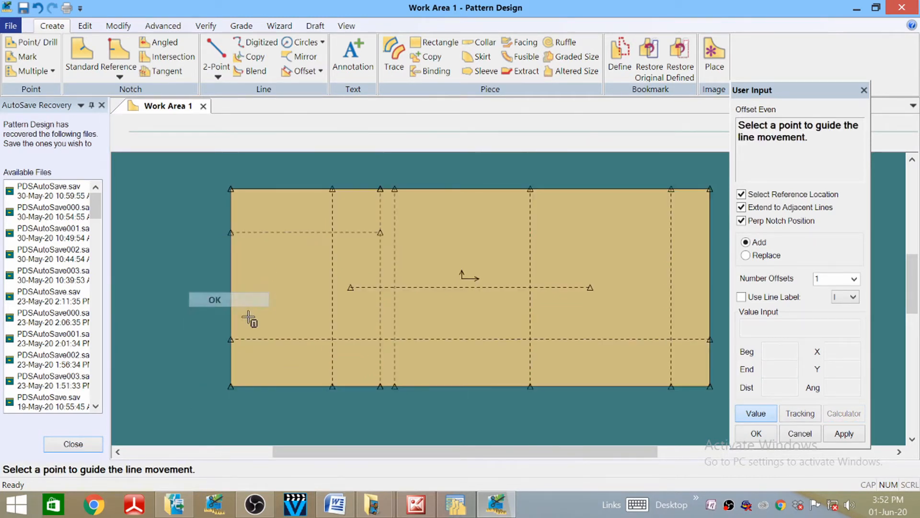
click(228, 296)
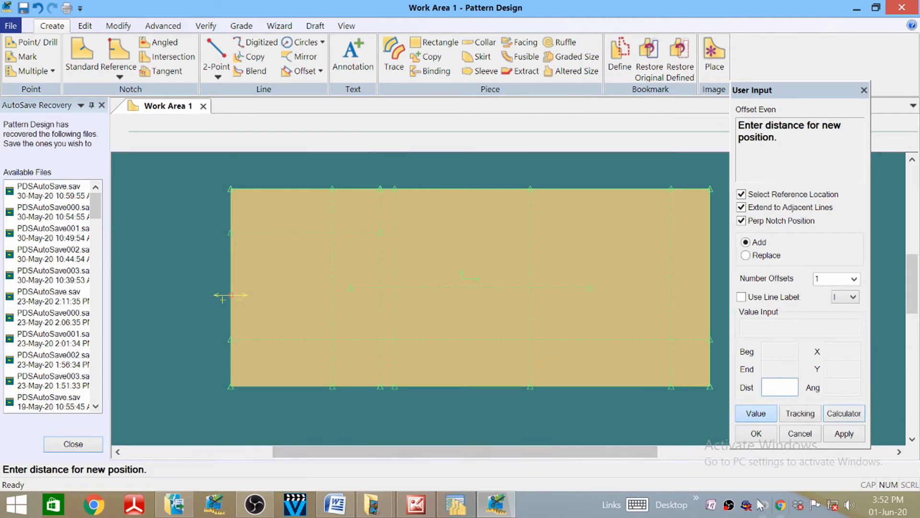
click(858, 413)
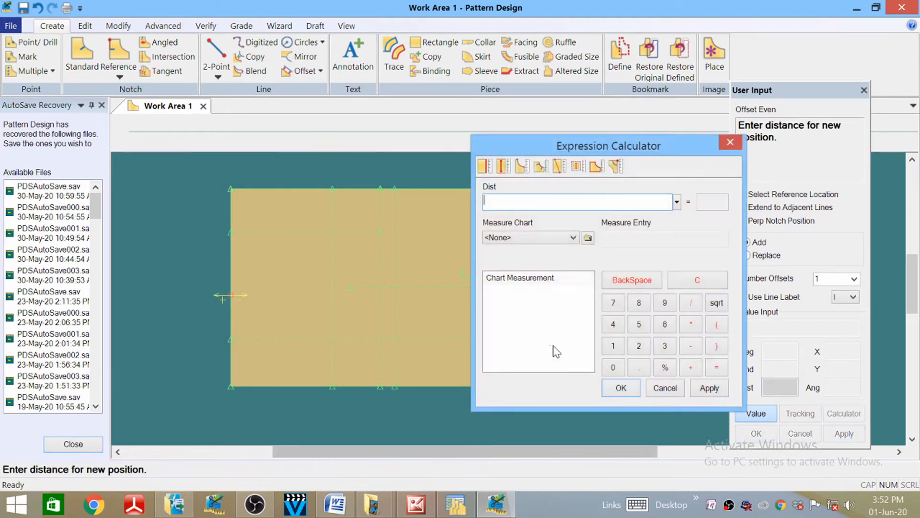
click(644, 347)
click(618, 372)
click(694, 303)
click(665, 346)
click(621, 388)
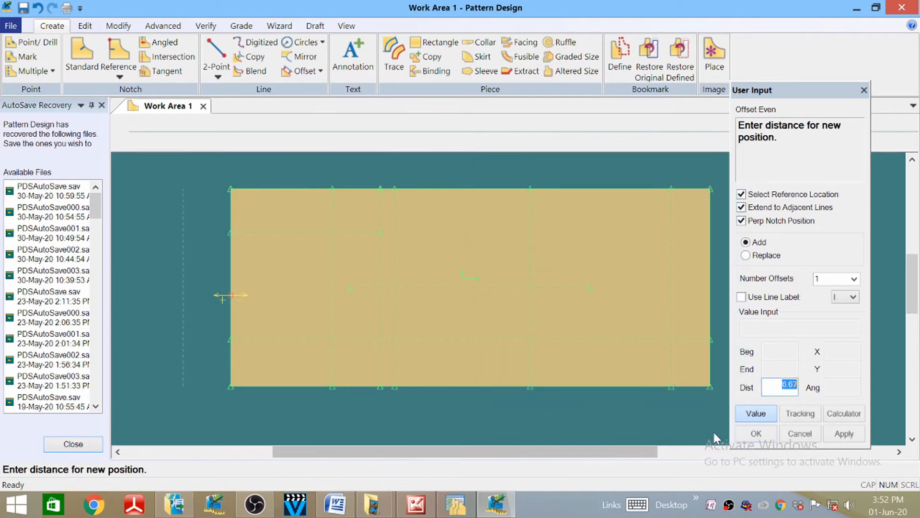
click(756, 433)
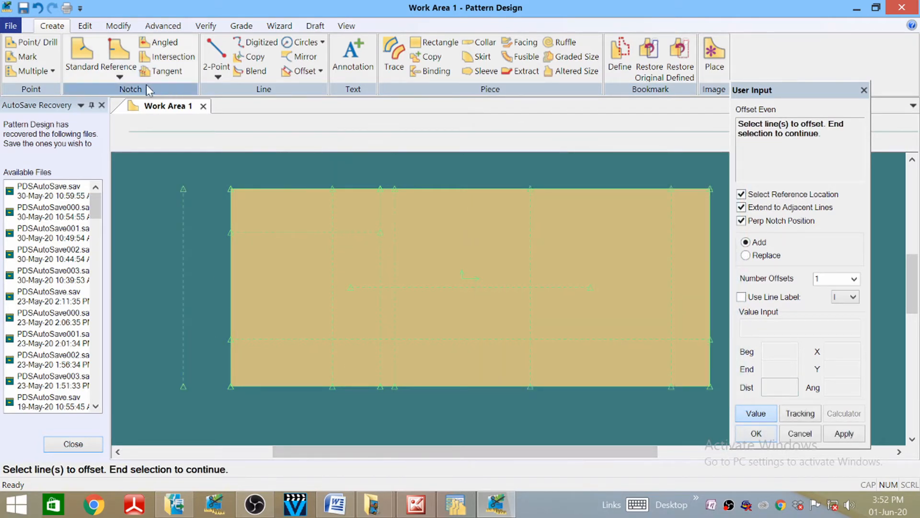
click(37, 8)
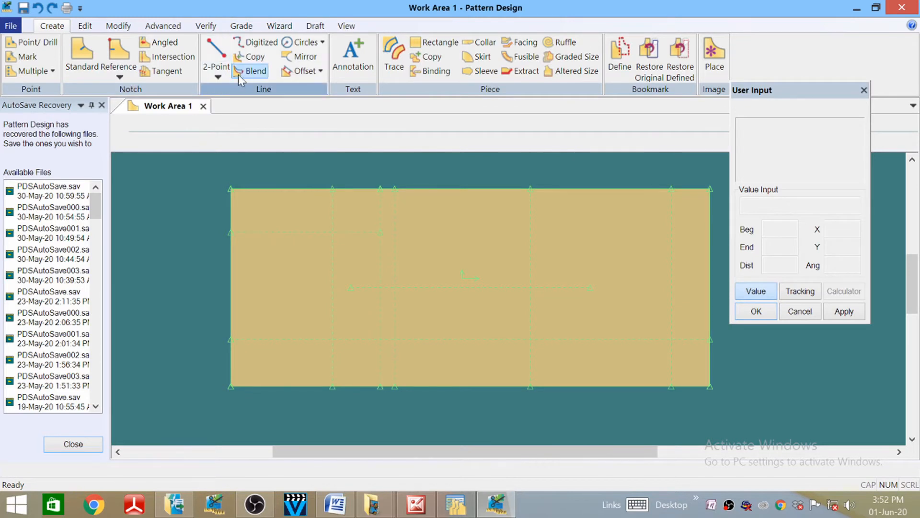
- Reselect the left edge for offsetting with a guide point inside the block
click(300, 71)
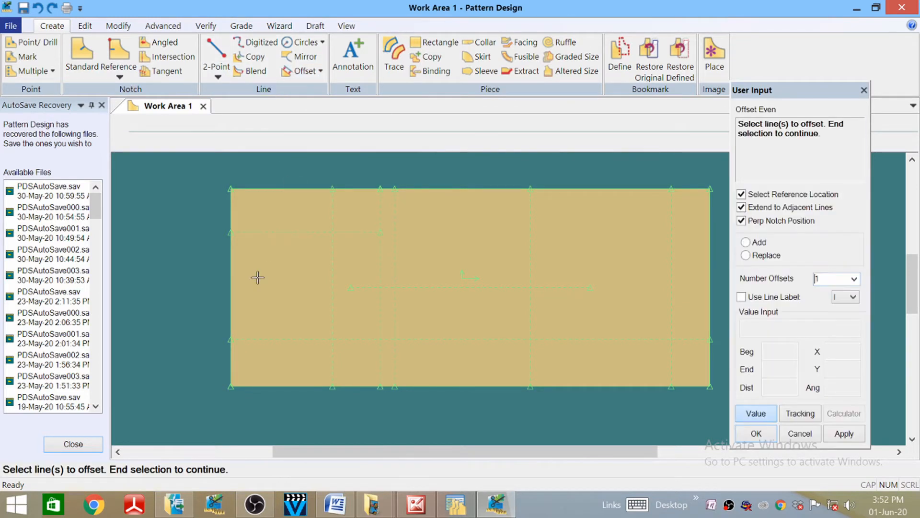
right_click(235, 288)
click(235, 283)
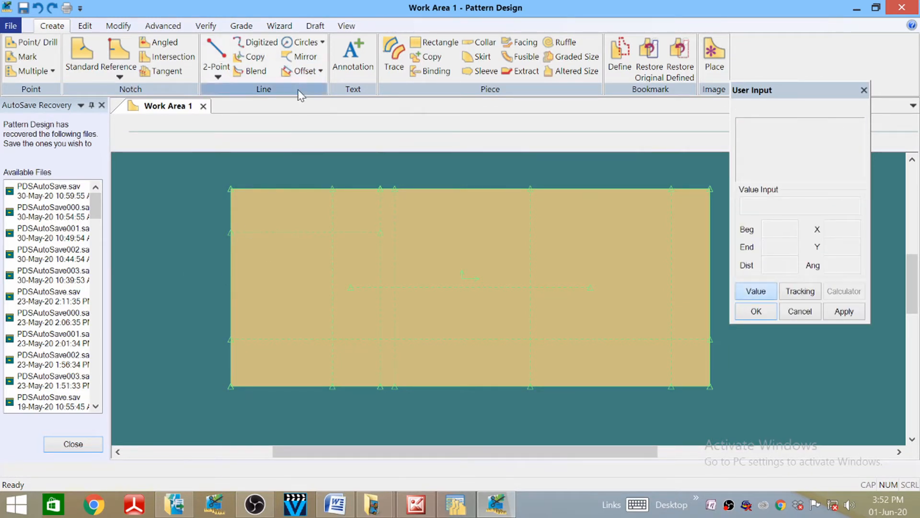
click(300, 71)
click(233, 286)
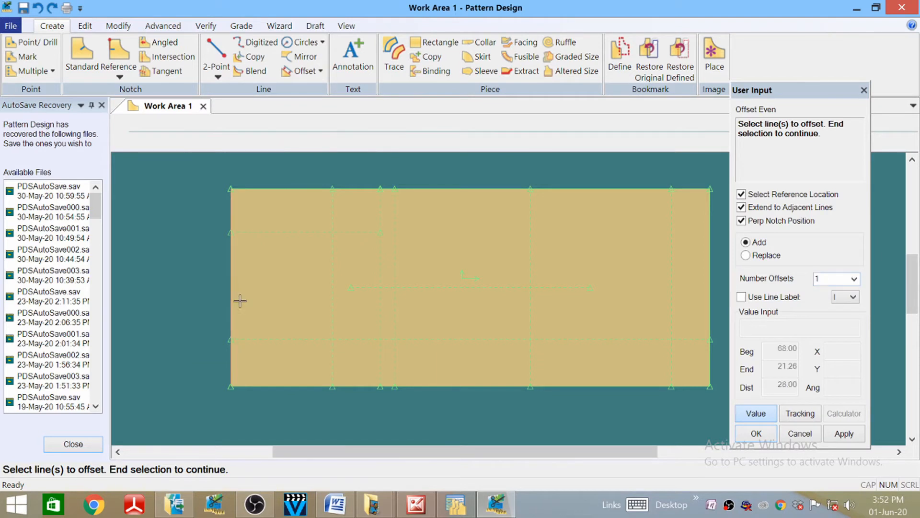
right_click(234, 286)
click(235, 285)
click(232, 287)
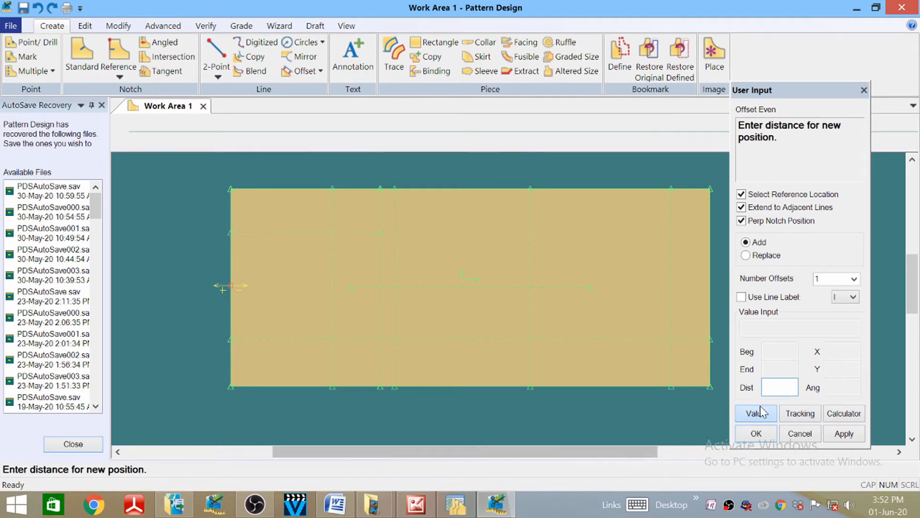
- Apply a 6.67 (20/3) offset inside the left edge
click(851, 415)
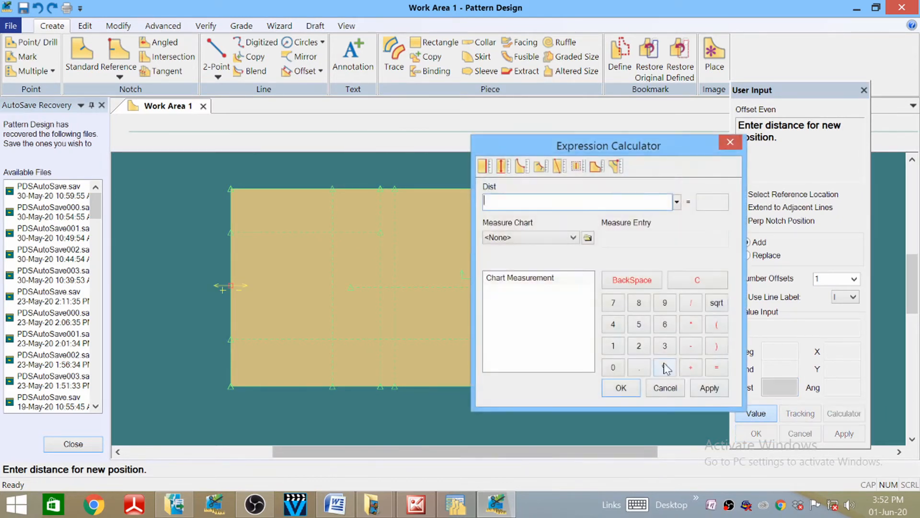
click(640, 346)
click(613, 367)
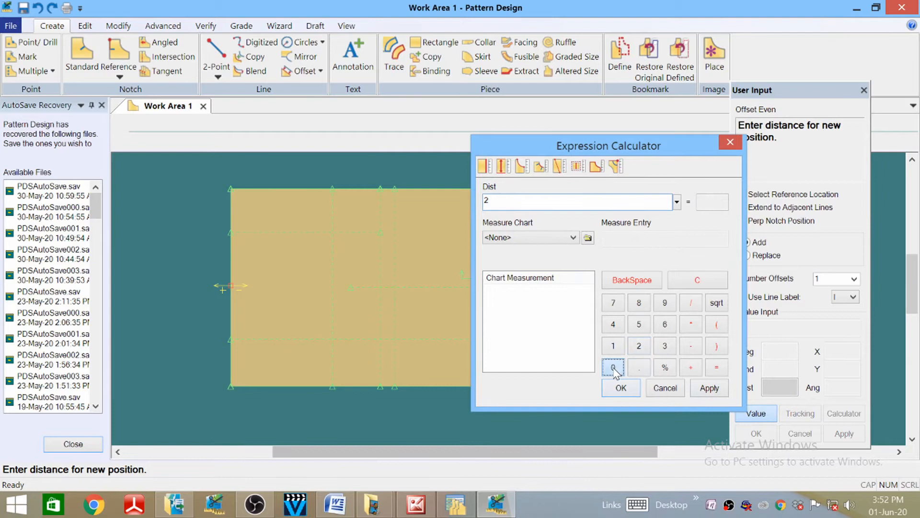
click(691, 303)
click(664, 346)
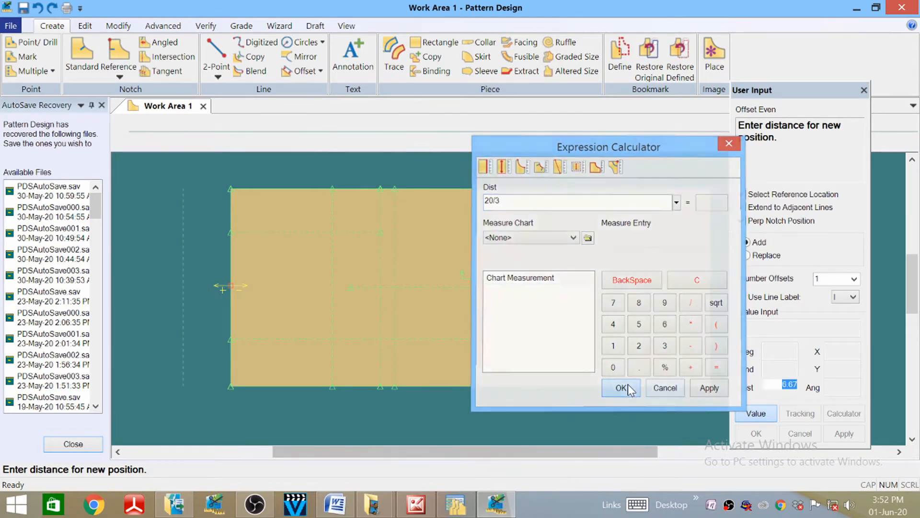
click(621, 387)
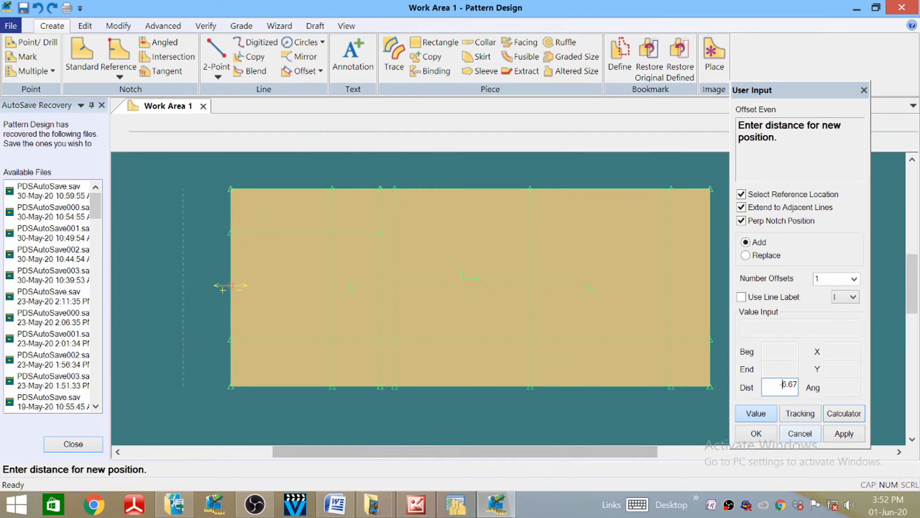
key(Return)
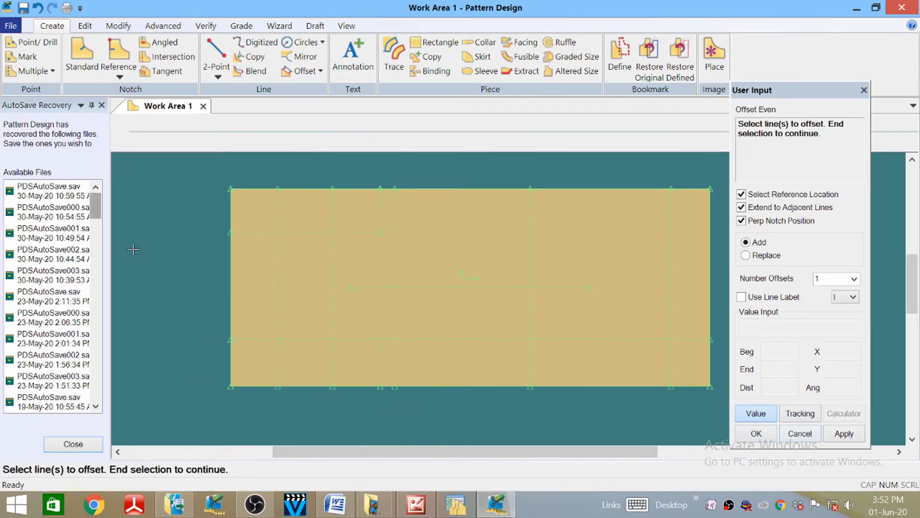
- Move the point on the left edge along its line by an entered Dist value with Move Point Line
scroll(244, 363, up, 2)
scroll(230, 352, up, 2)
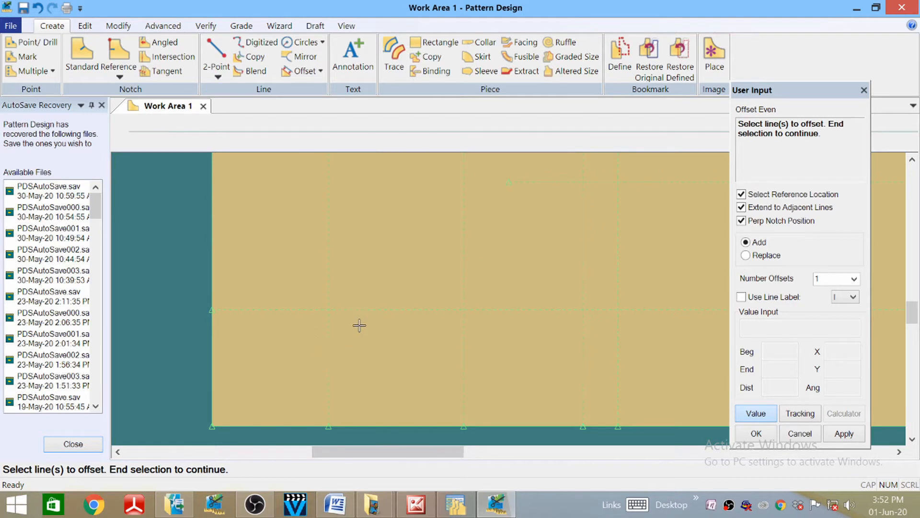
scroll(379, 330, down, 3)
scroll(333, 384, down, 1)
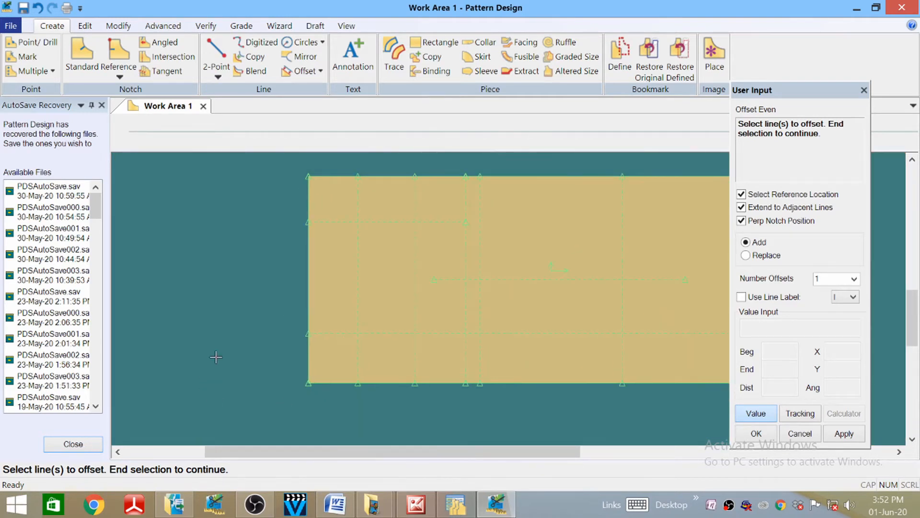
scroll(226, 367, down, 1)
scroll(298, 325, up, 2)
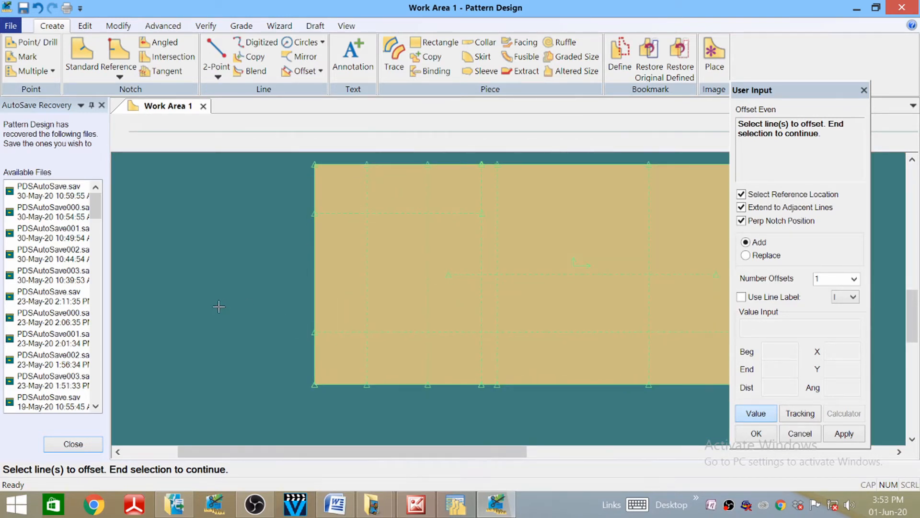
scroll(218, 307, up, 1)
scroll(230, 345, down, 1)
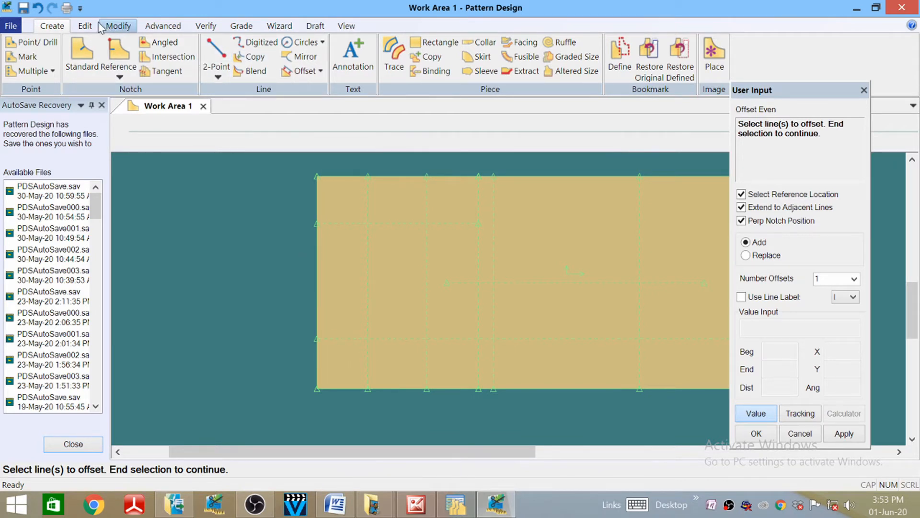
click(119, 27)
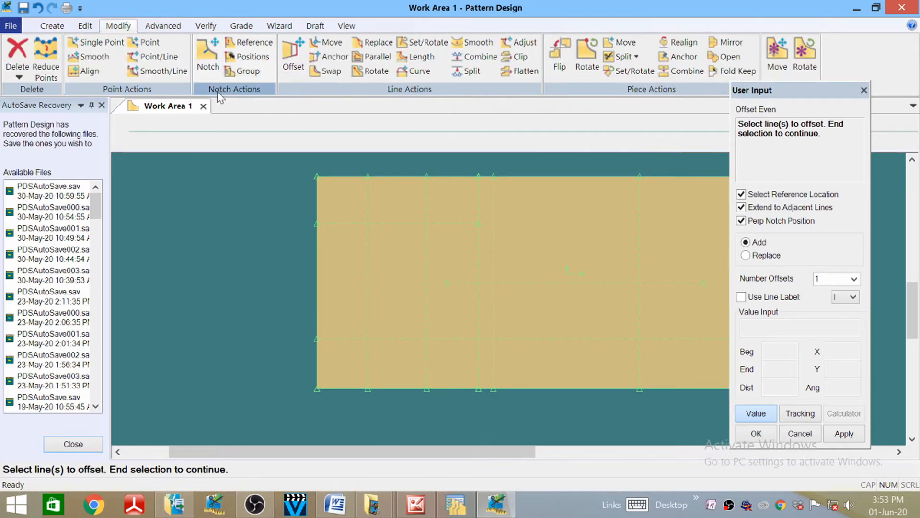
click(161, 60)
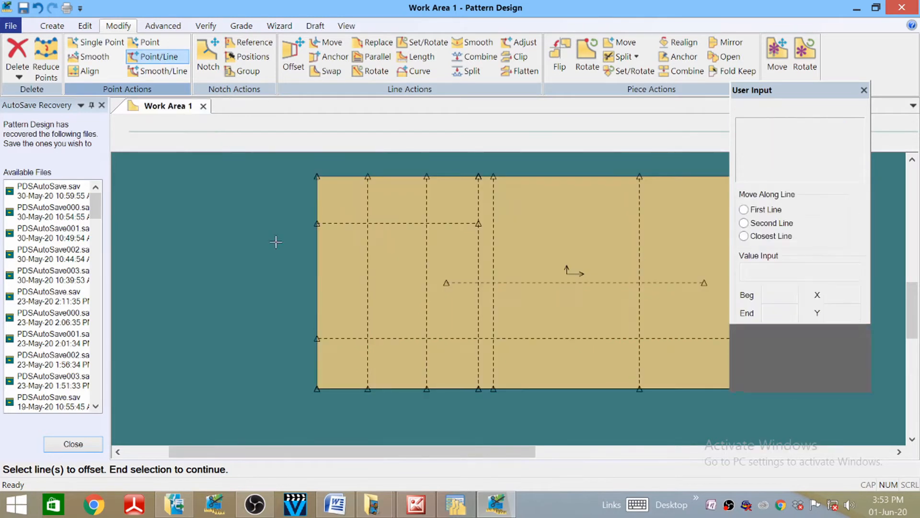
click(316, 341)
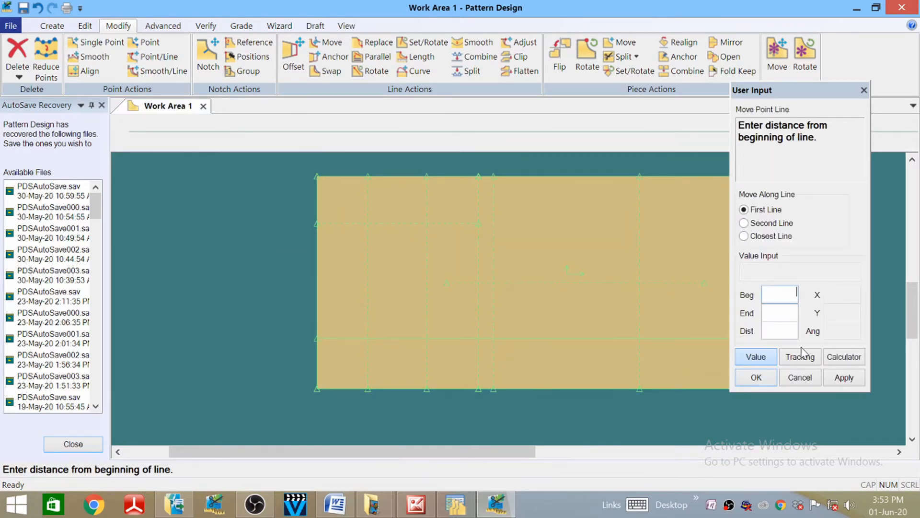
key(Tab)
key(Tab)
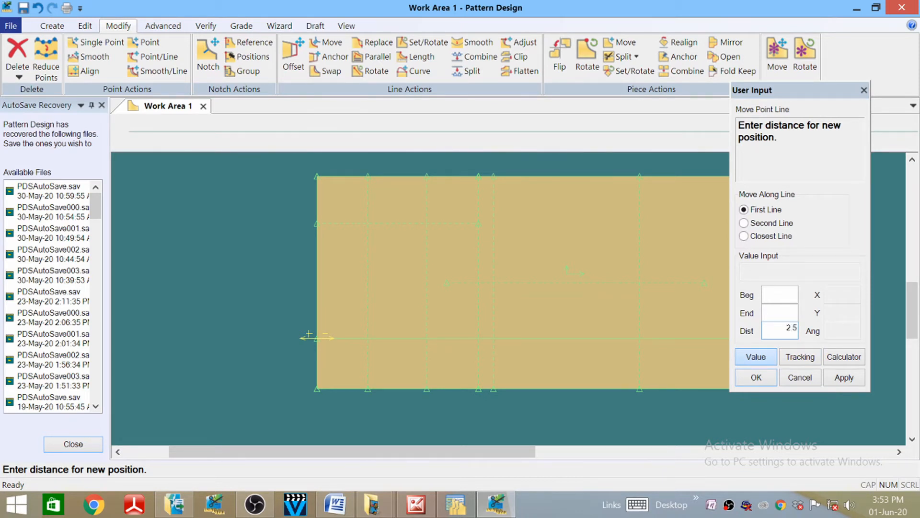
key(Return)
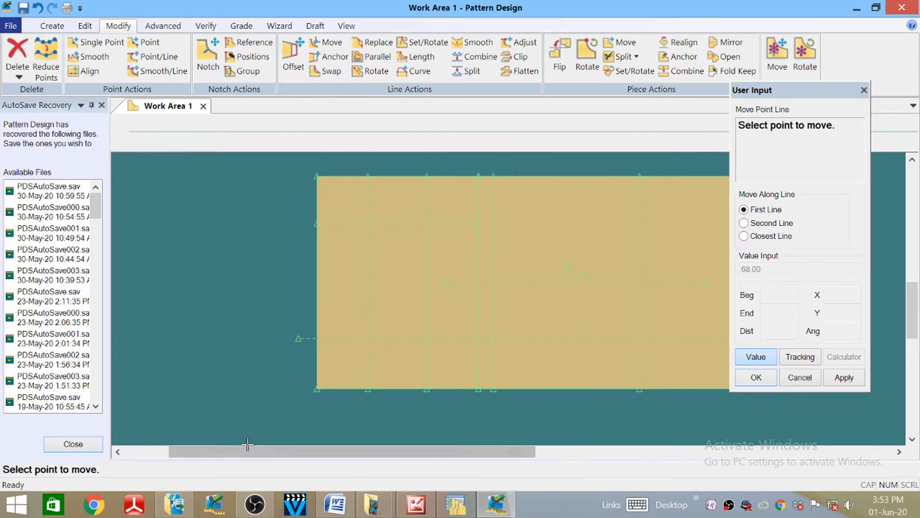
- Move the point at the line's left end by a Beg distance and finish moving points
scroll(299, 357, up, 1)
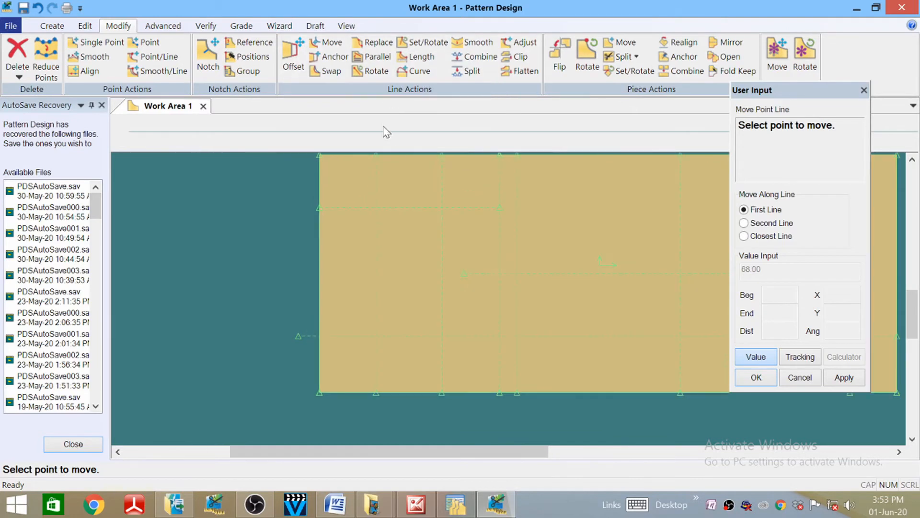
click(319, 207)
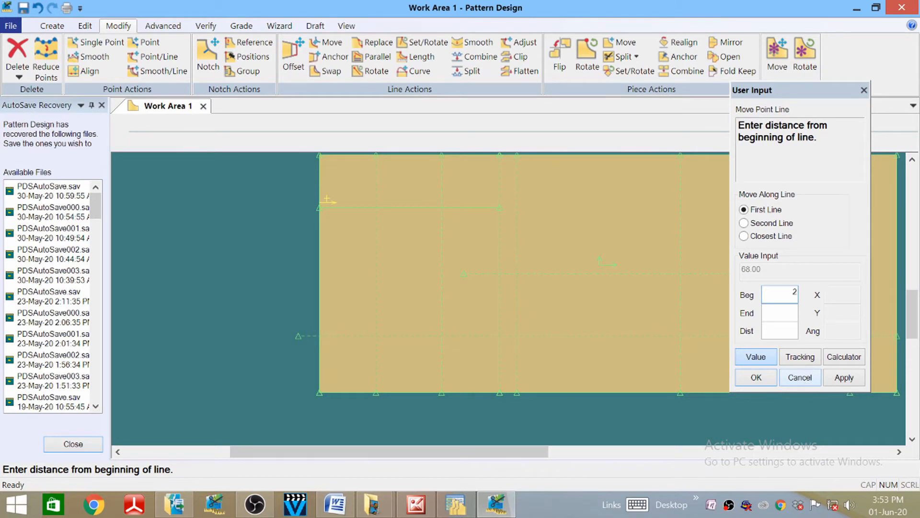
key(Return)
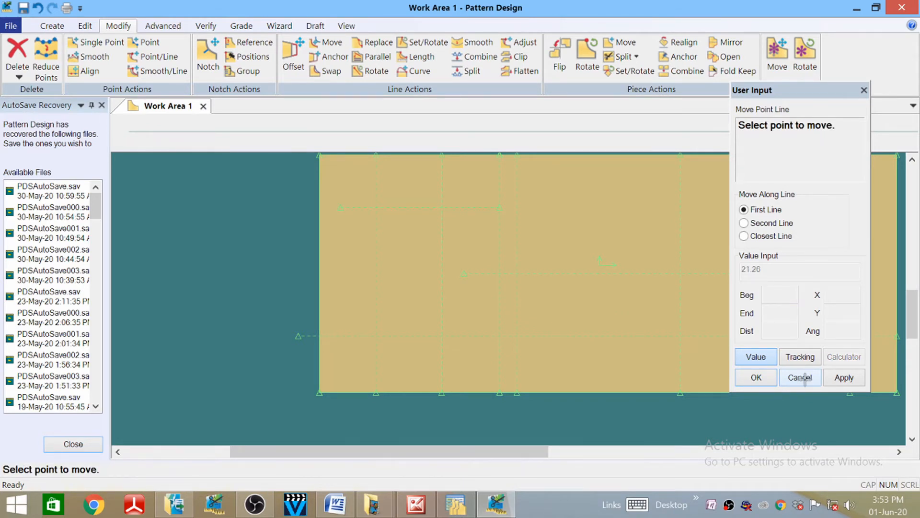
right_click(212, 265)
click(212, 270)
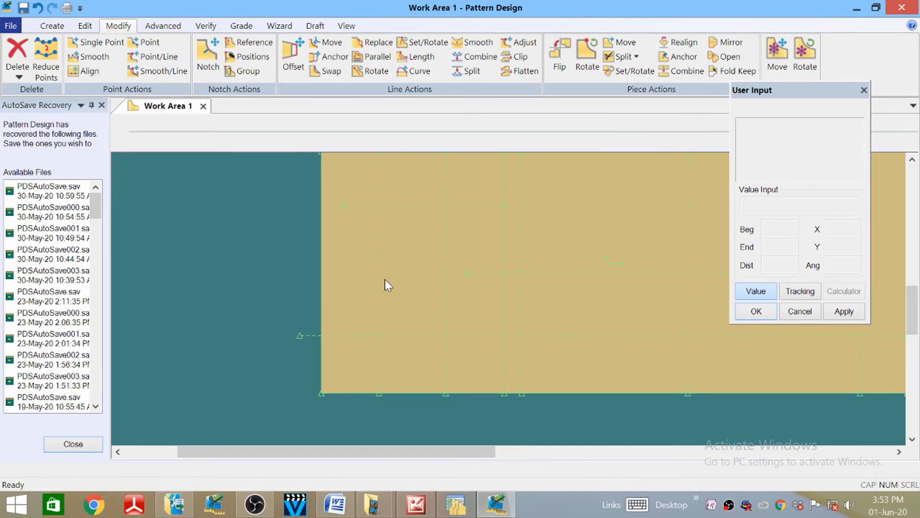
drag(240, 336, 186, 395)
scroll(186, 395, up, 2)
scroll(186, 395, down, 2)
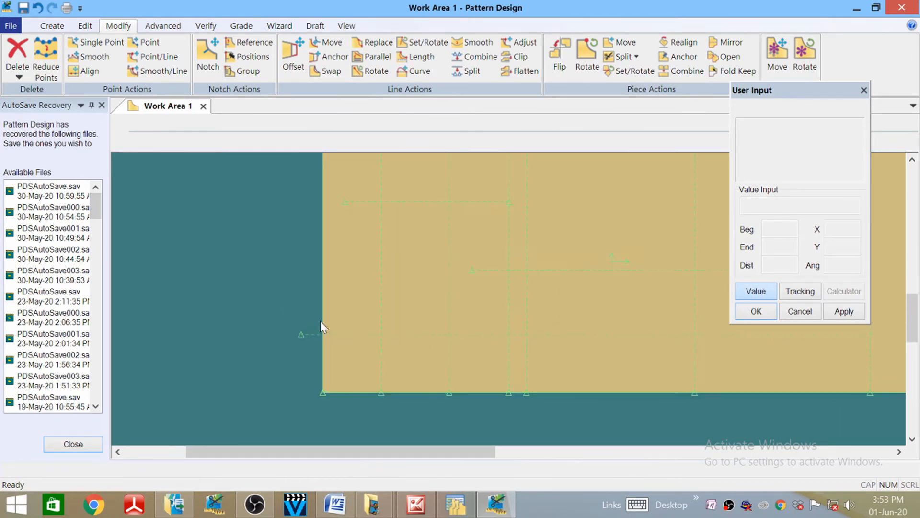
scroll(302, 341, down, 3)
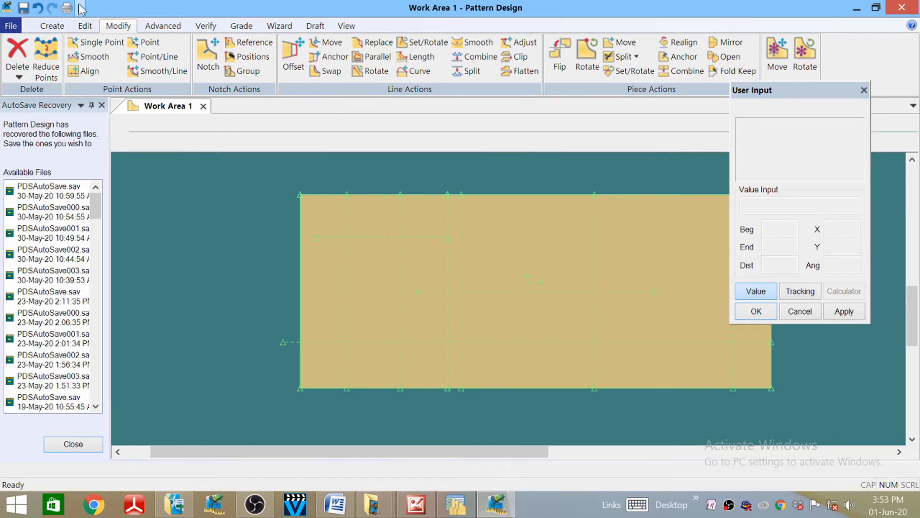
click(52, 25)
- Draw a 2-Point Curve from the dashed-line point down to the bottom-edge point, setting its bend
click(219, 77)
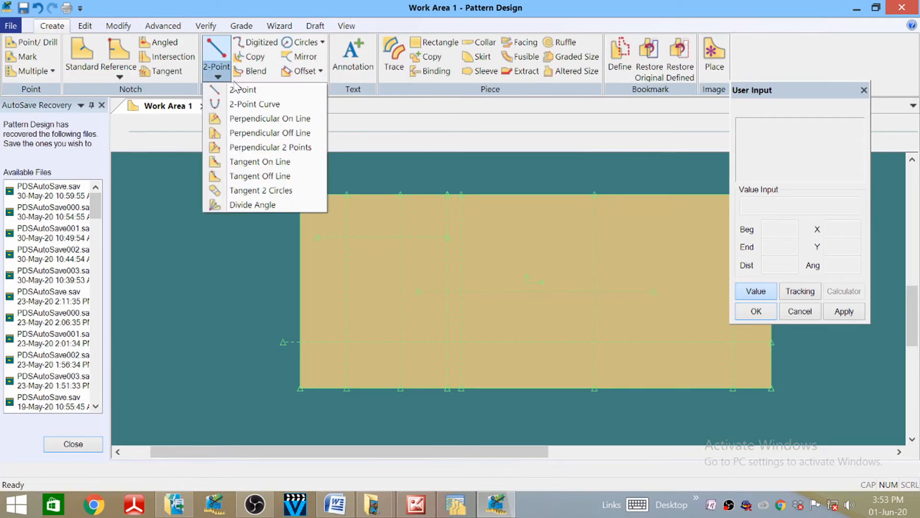
click(230, 105)
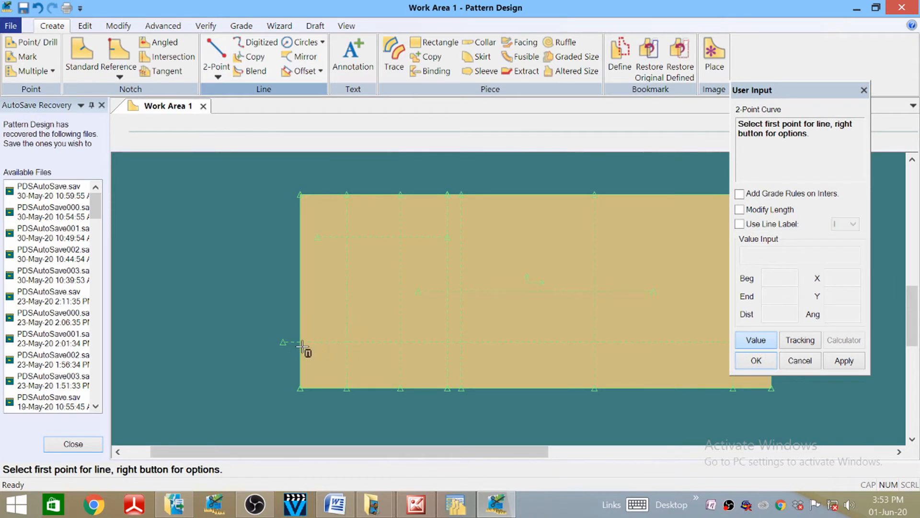
scroll(300, 344, down, 1)
scroll(300, 343, up, 3)
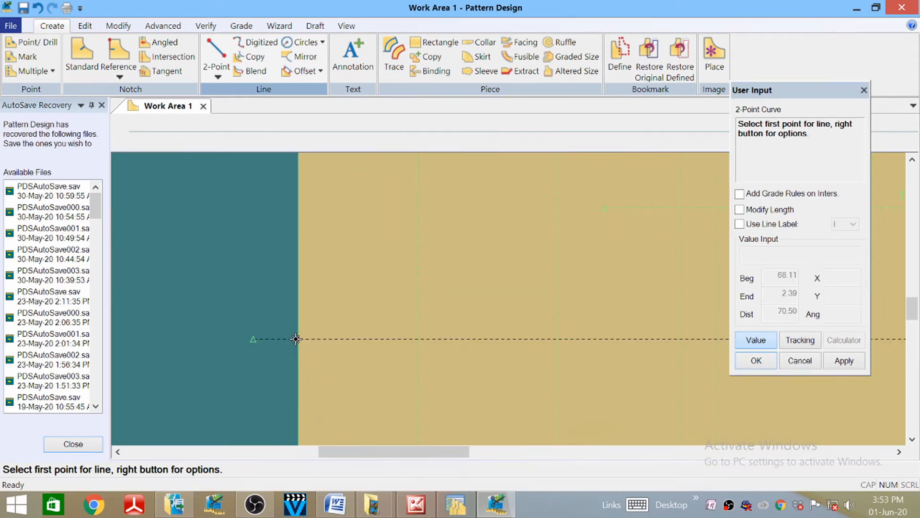
click(296, 339)
click(755, 340)
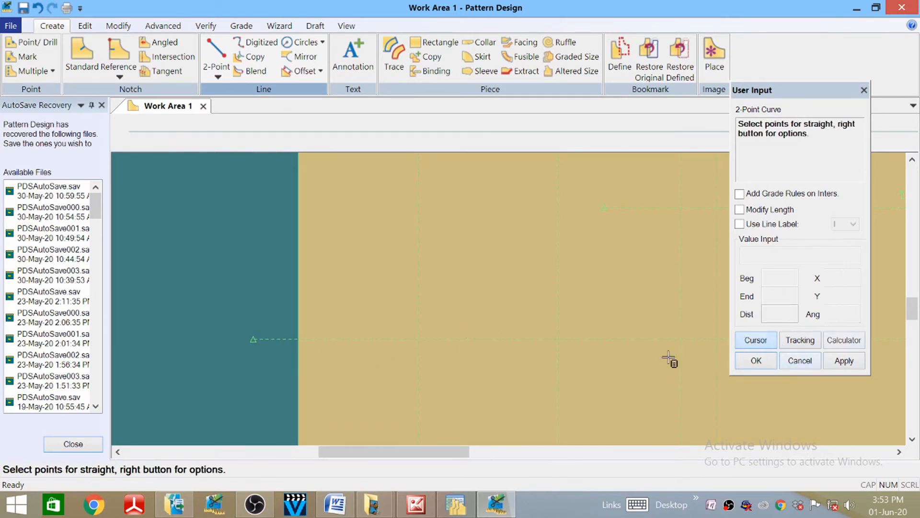
scroll(404, 250, up, 1)
scroll(372, 273, down, 1)
scroll(361, 247, down, 1)
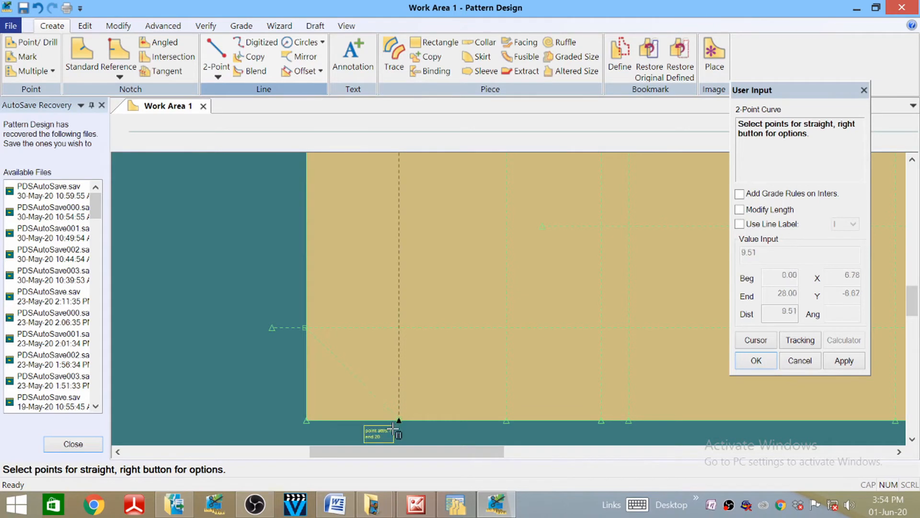
click(392, 428)
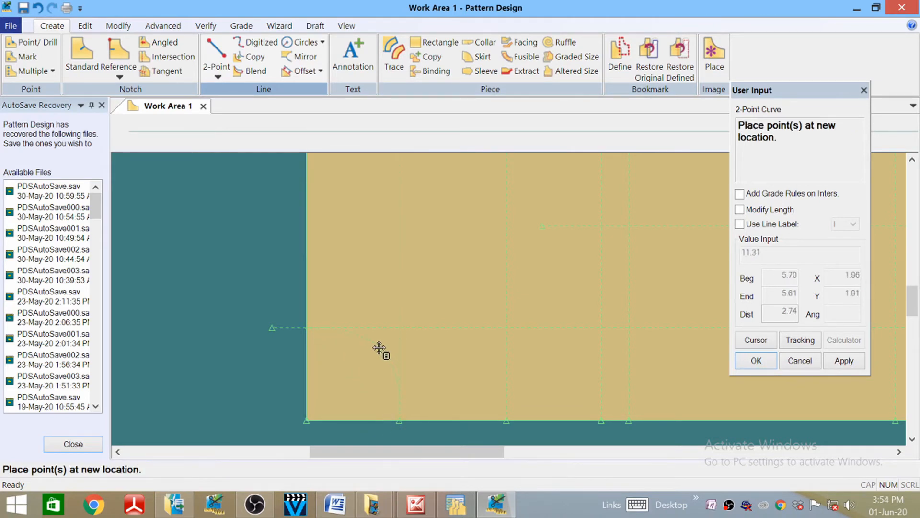
click(379, 348)
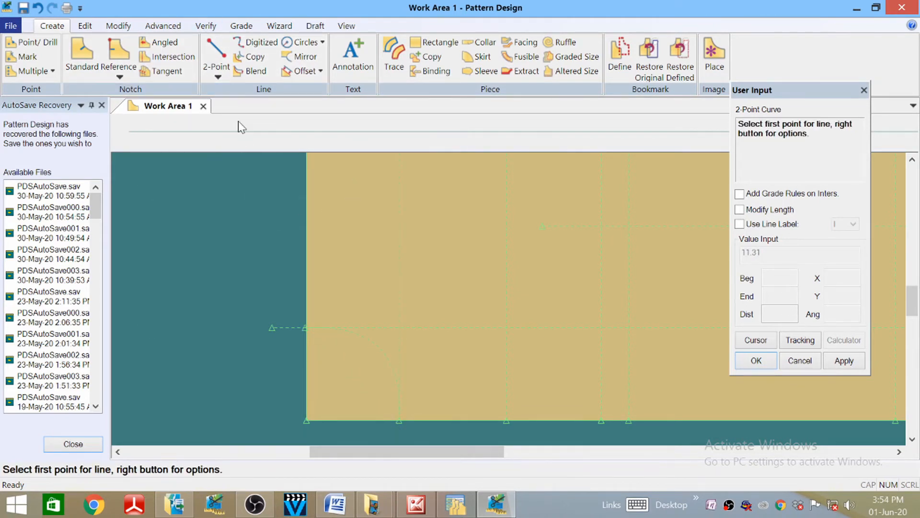
- Draw a second curve from the left point to near the bottom-left corner, then finish
click(271, 328)
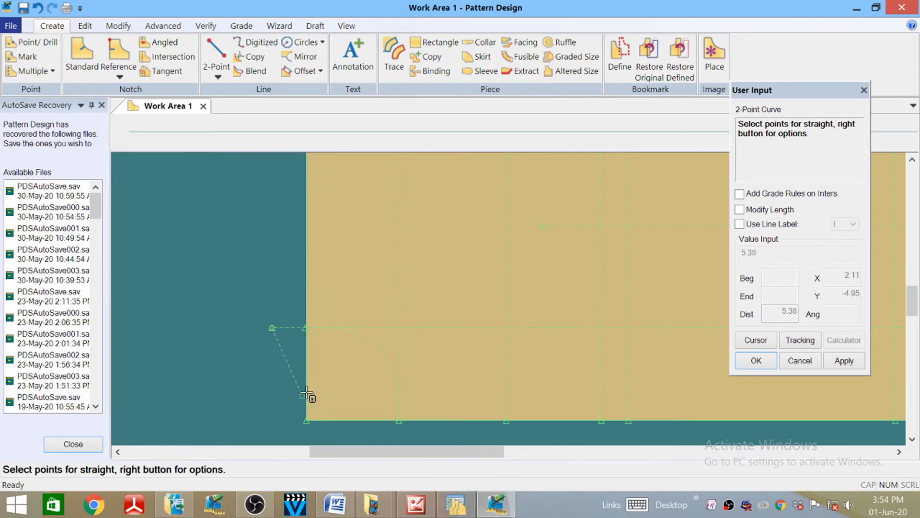
click(306, 421)
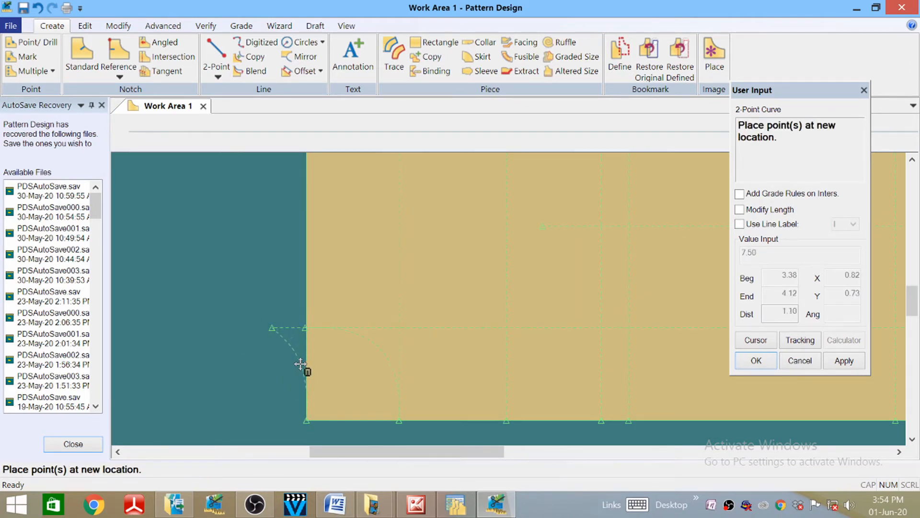
click(303, 367)
right_click(247, 275)
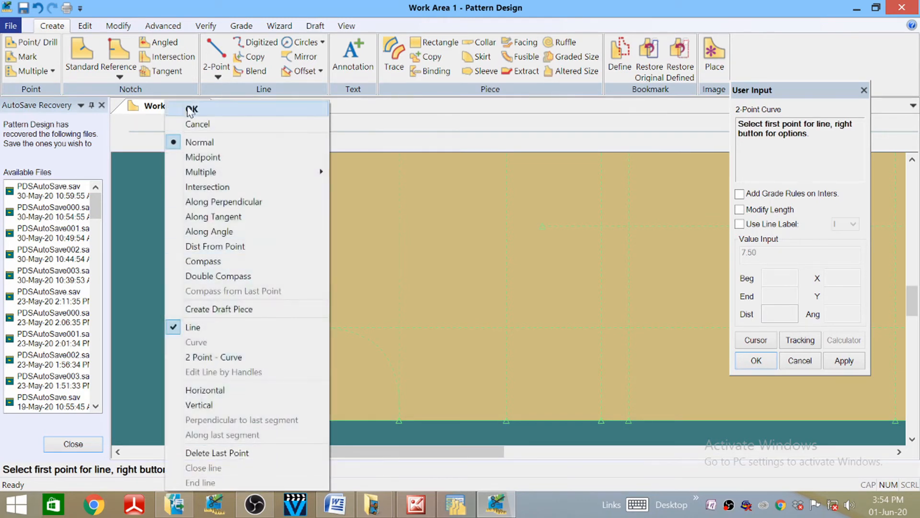
click(191, 109)
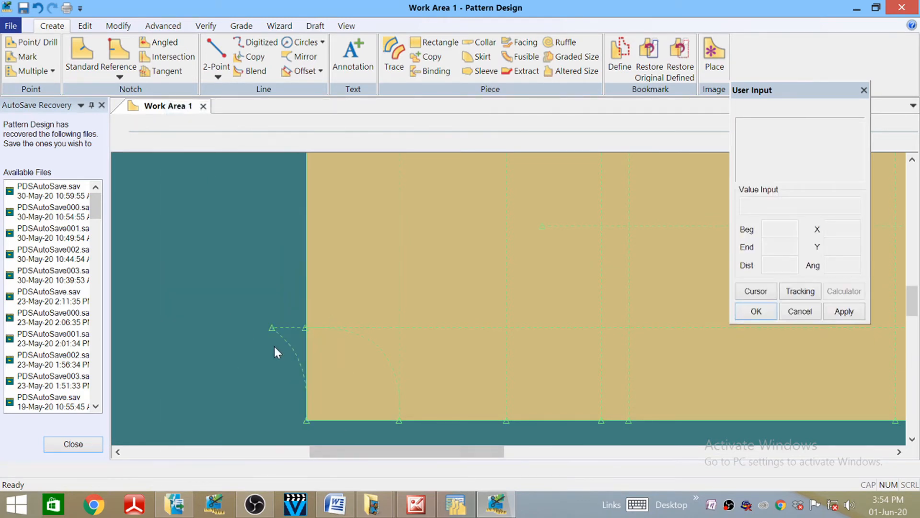
- Clear the selection, then draw a 2-Point straight line from the point left of the block to the top-left point
drag(221, 309, 223, 257)
scroll(229, 401, up, 3)
scroll(227, 401, down, 7)
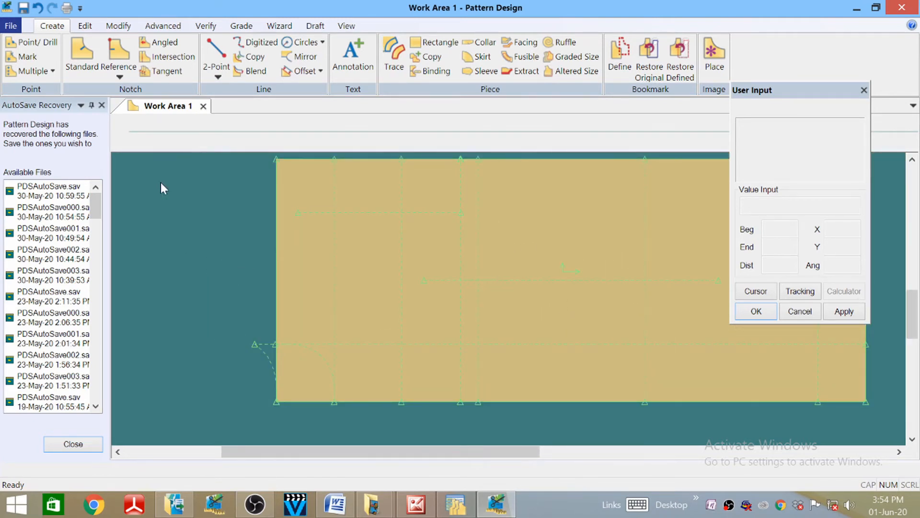
click(217, 53)
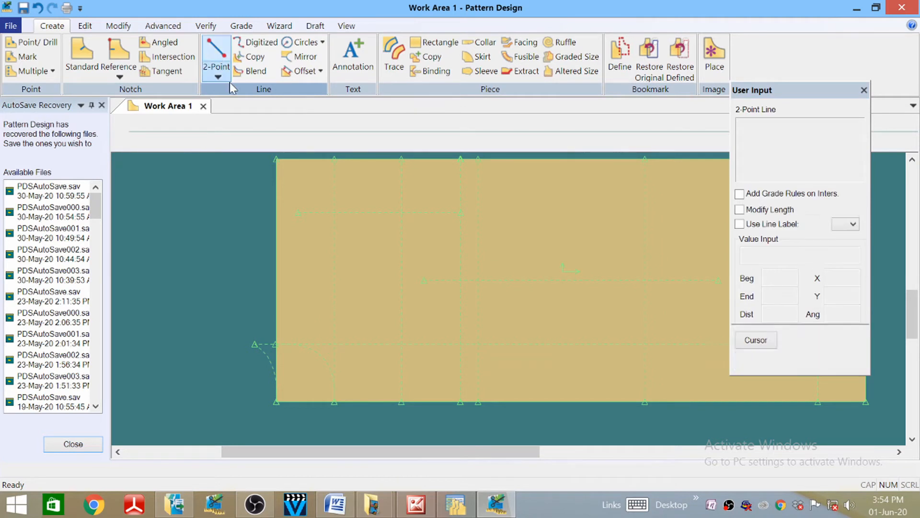
click(253, 344)
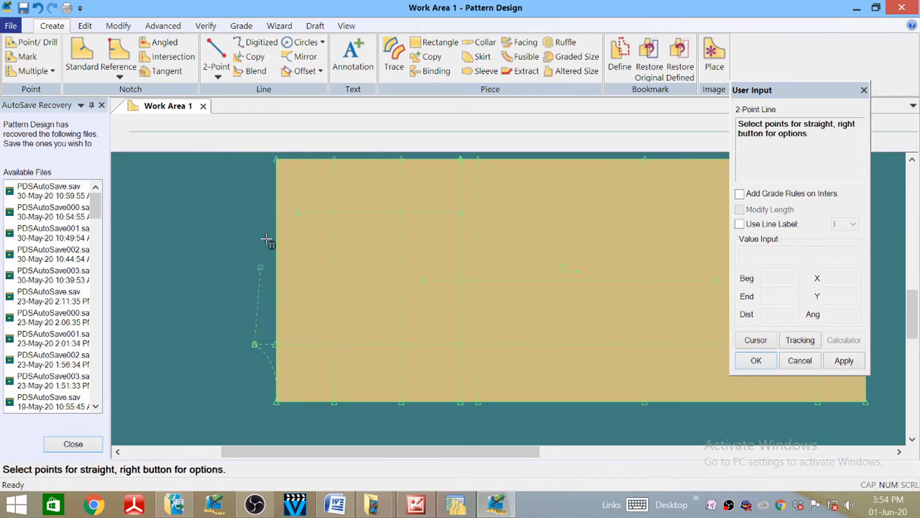
click(297, 214)
right_click(195, 246)
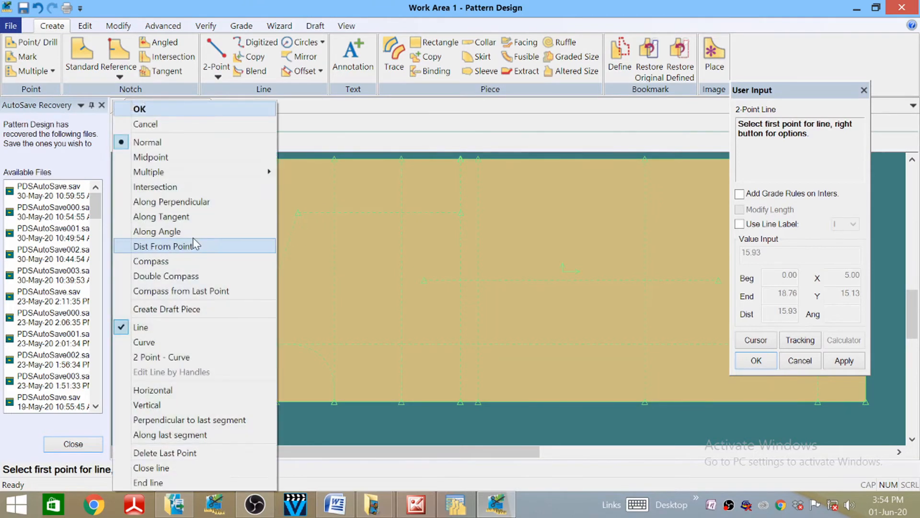
click(139, 110)
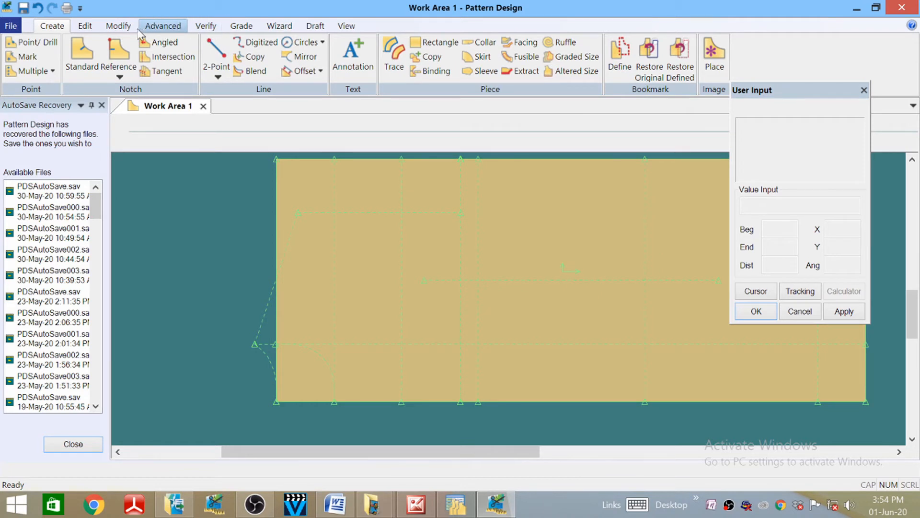
- With Move Point Line, slide the slanted line's point to a Beg value of 14
click(118, 25)
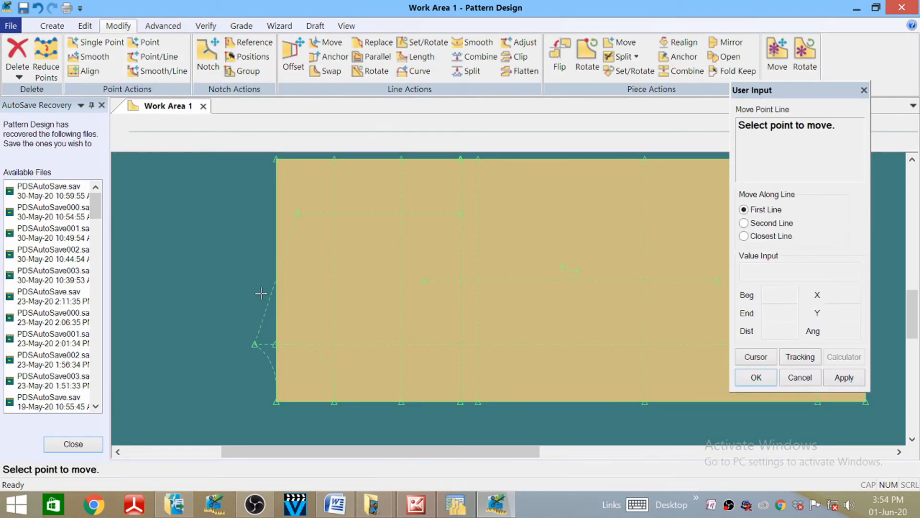
click(296, 226)
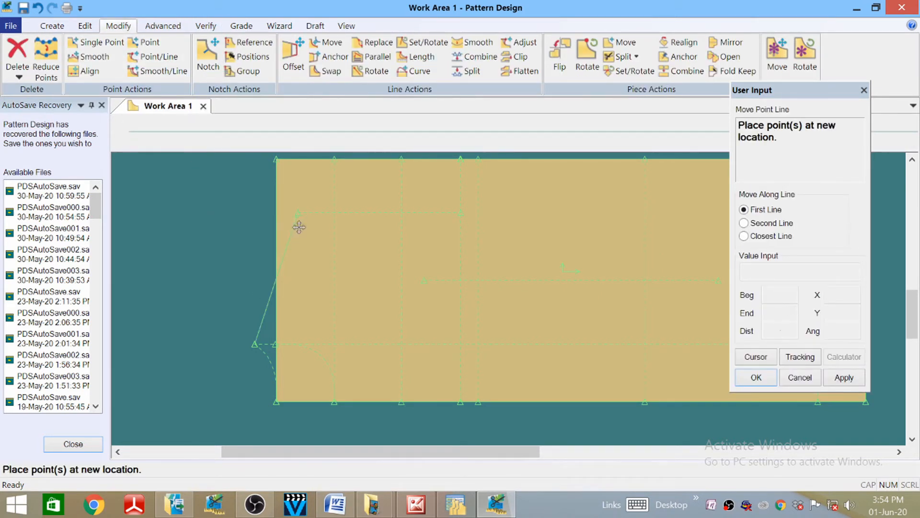
click(757, 357)
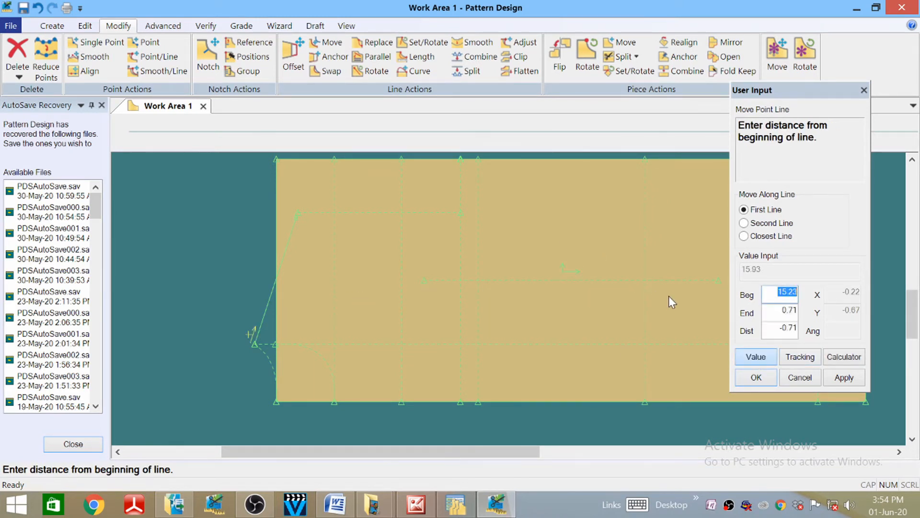
text(14)
key(Return)
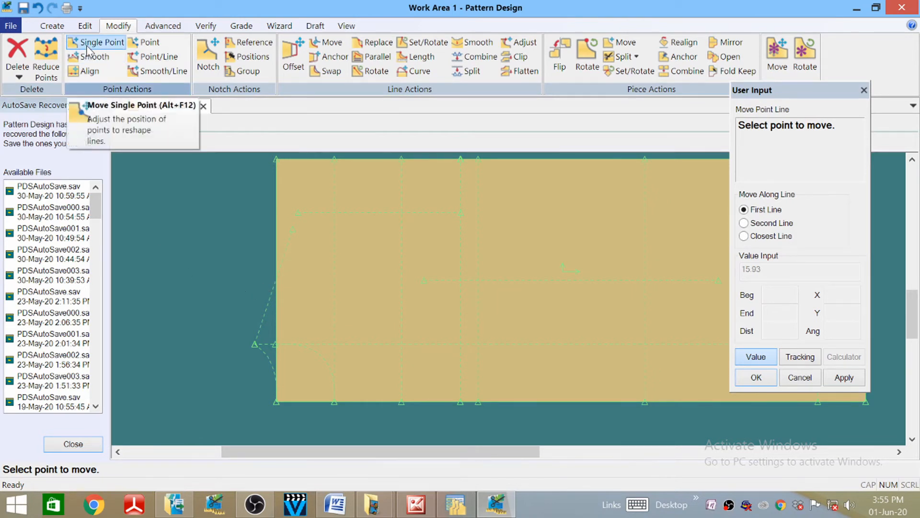
click(52, 25)
- Draw a 2-Point Curve from the moved point up to the block's top edge, bending it through a middle point
click(218, 76)
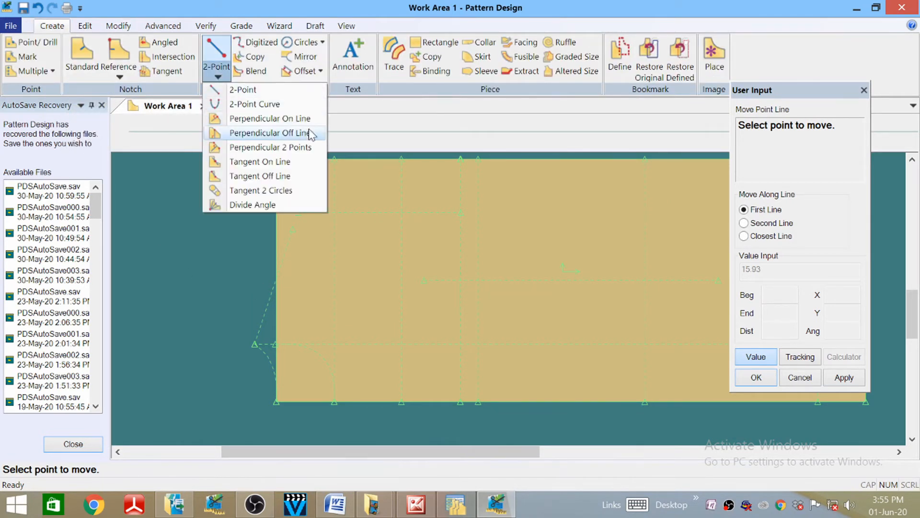
click(261, 103)
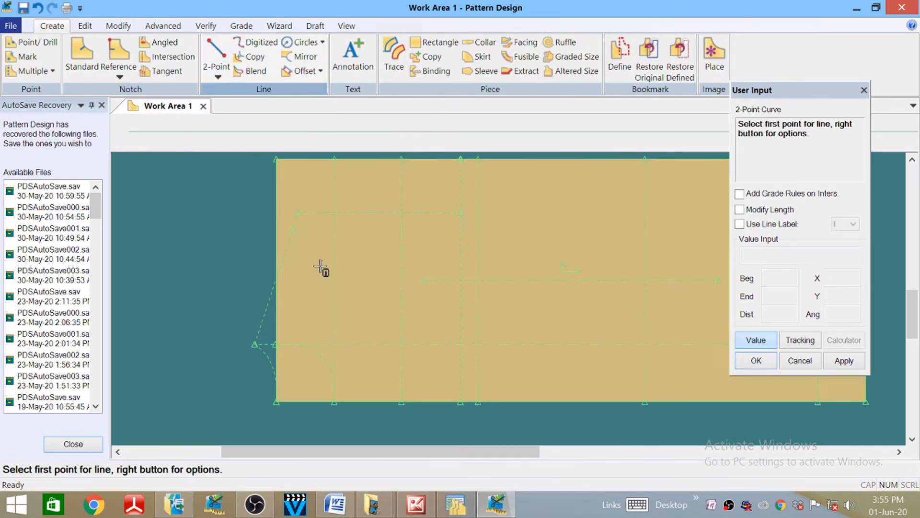
click(300, 228)
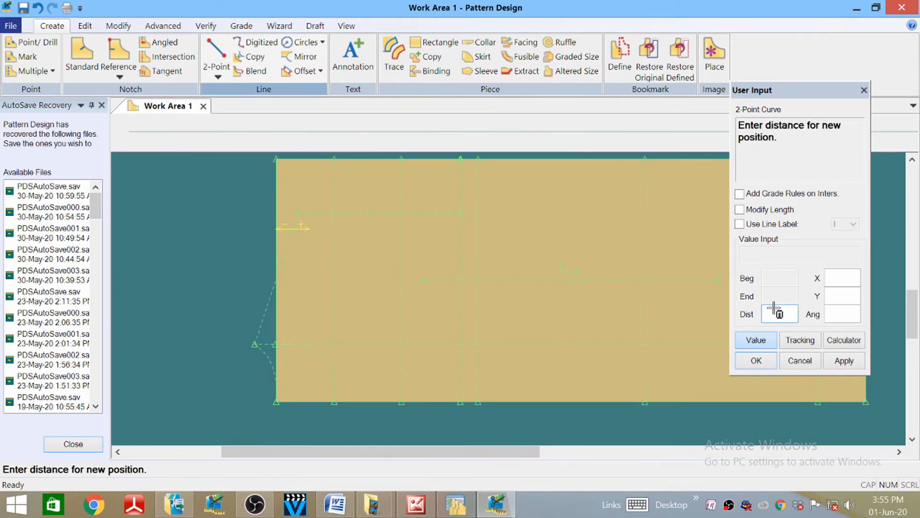
click(756, 340)
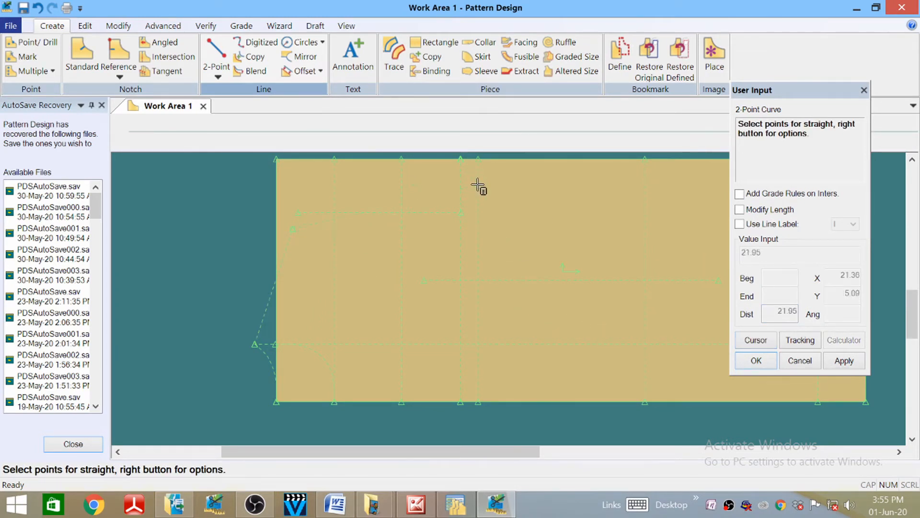
click(476, 215)
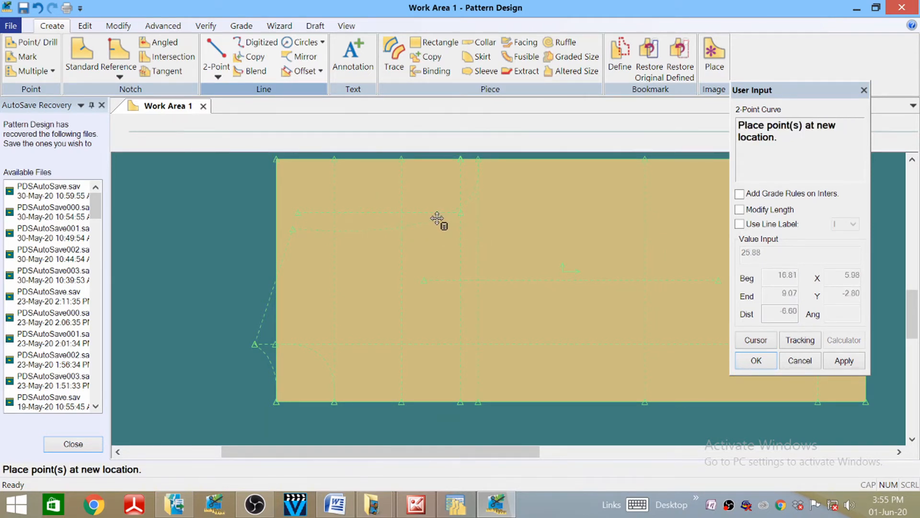
click(438, 219)
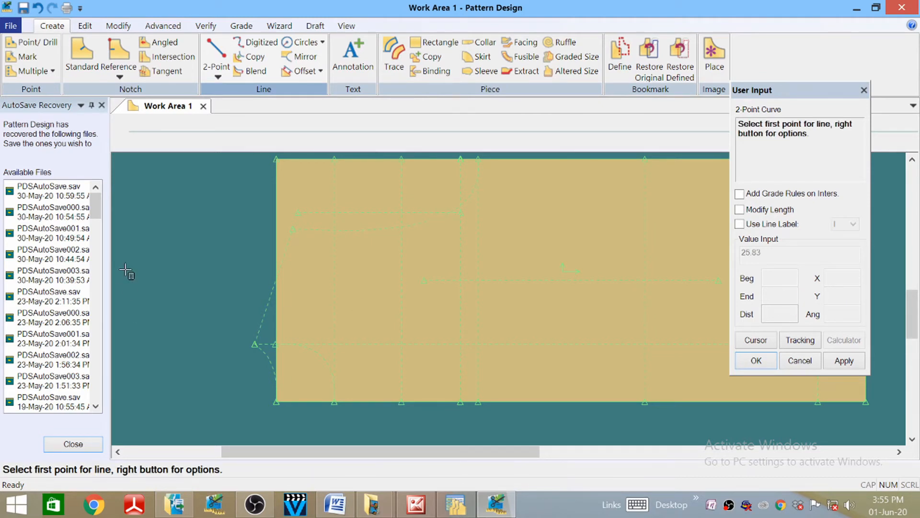
right_click(181, 240)
click(131, 111)
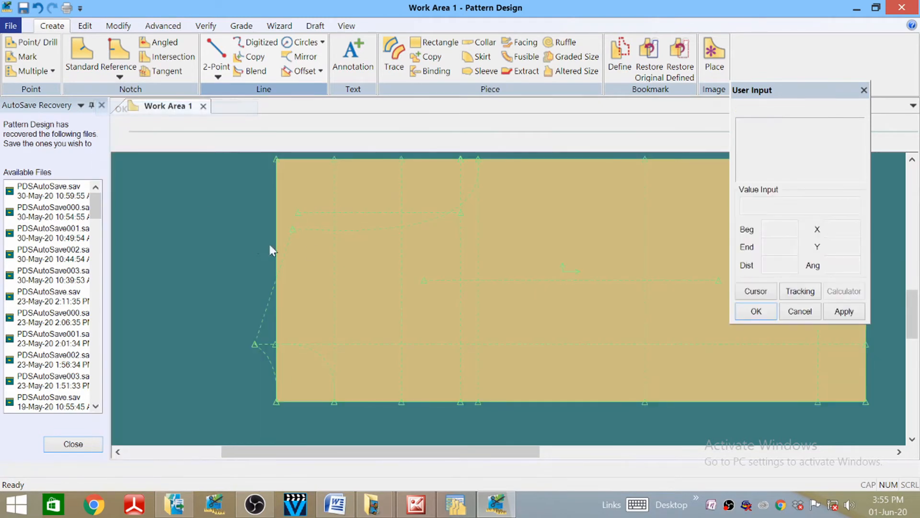
scroll(205, 220, down, 4)
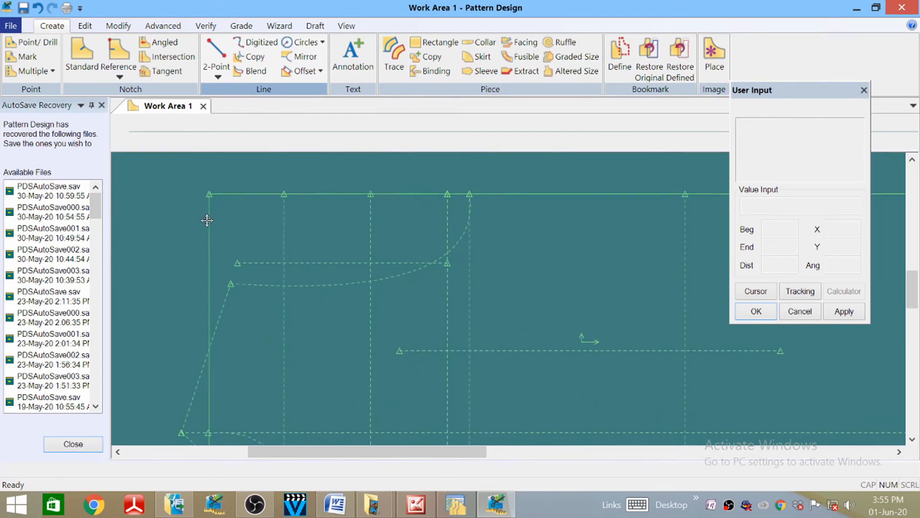
middle_drag(294, 219, 254, 220)
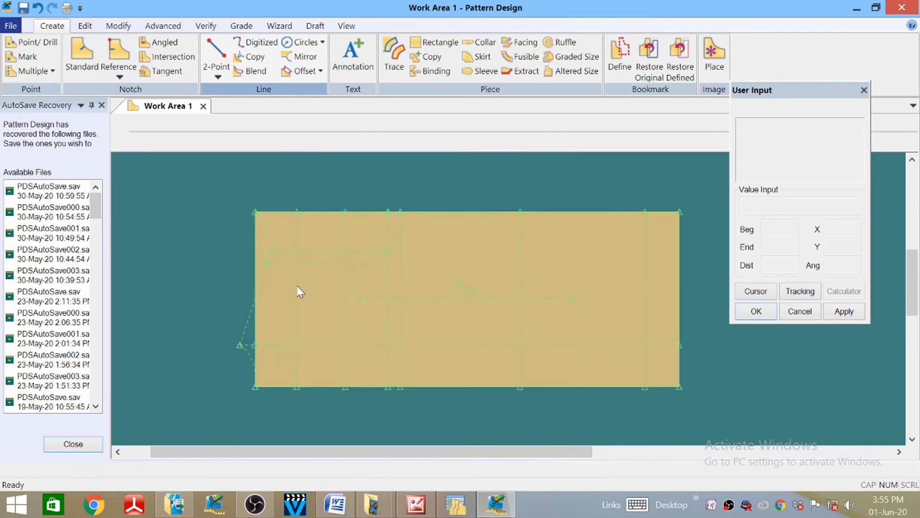
scroll(296, 284, down, 2)
scroll(295, 284, up, 2)
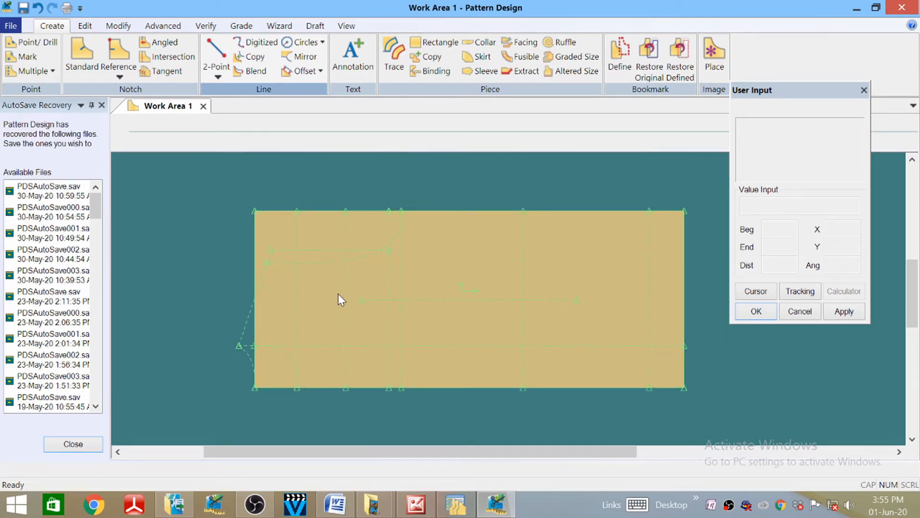
scroll(335, 283, down, 1)
scroll(336, 278, up, 3)
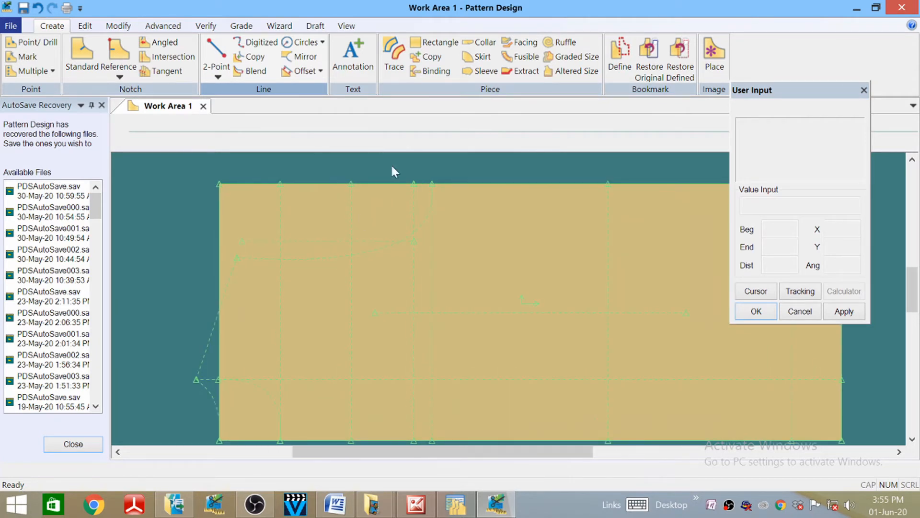
- Draw a second 2-Point Curve from the short line's end to the top edge, beside the first curve
click(218, 76)
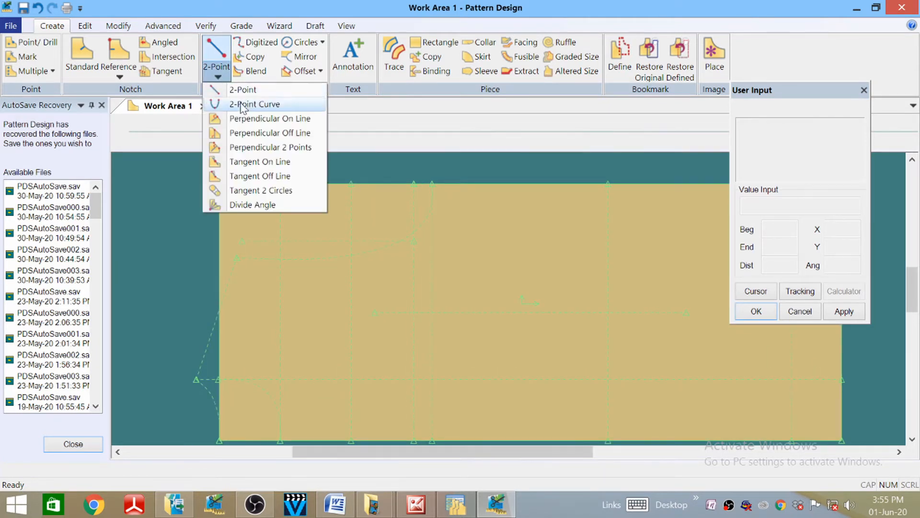
click(240, 103)
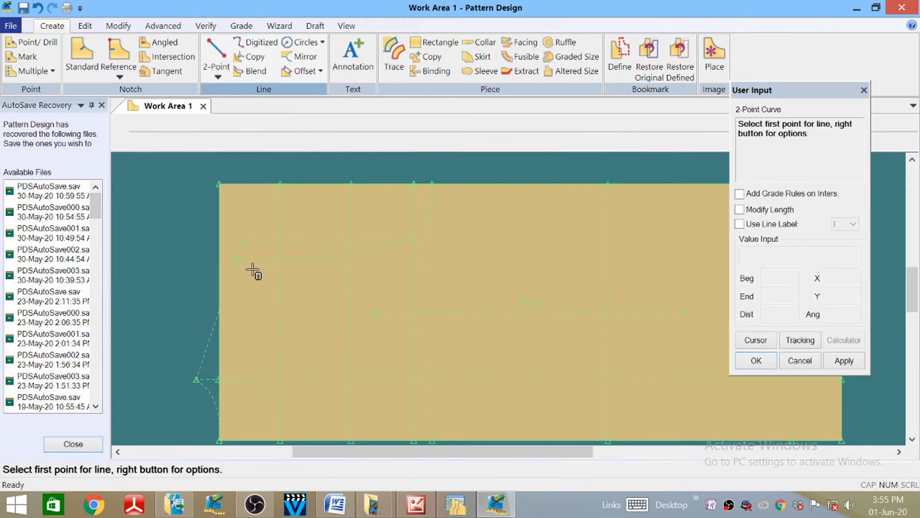
click(236, 261)
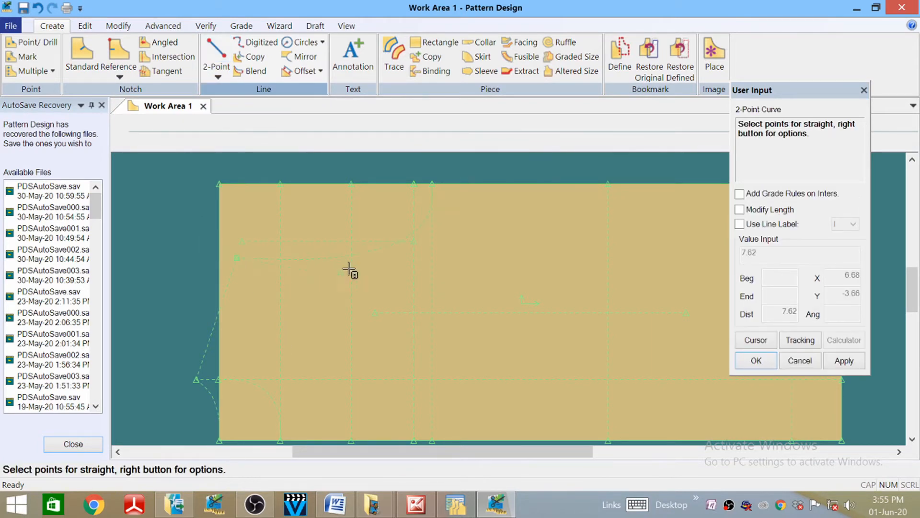
click(430, 186)
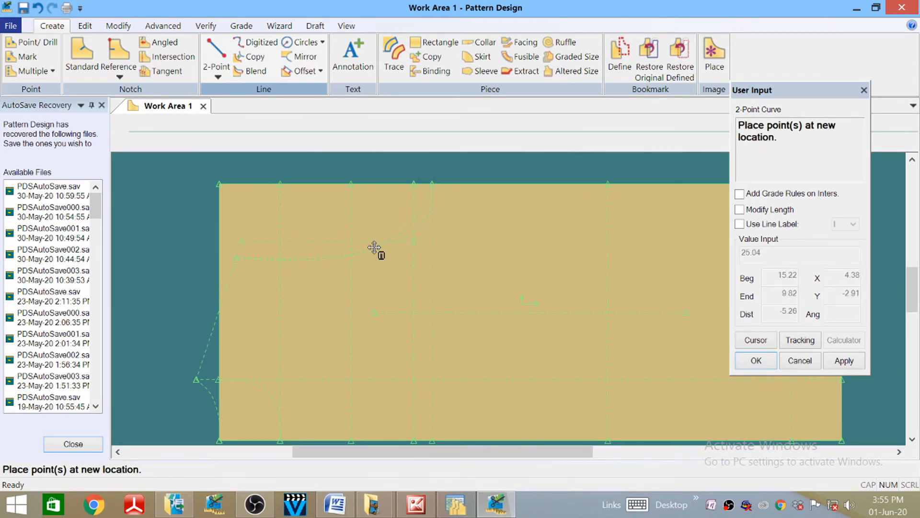
click(374, 247)
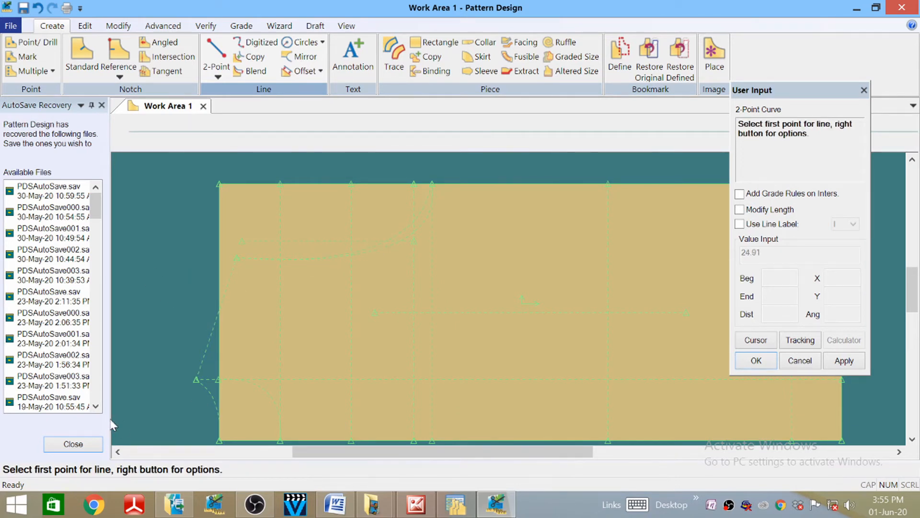
right_click(240, 185)
click(174, 124)
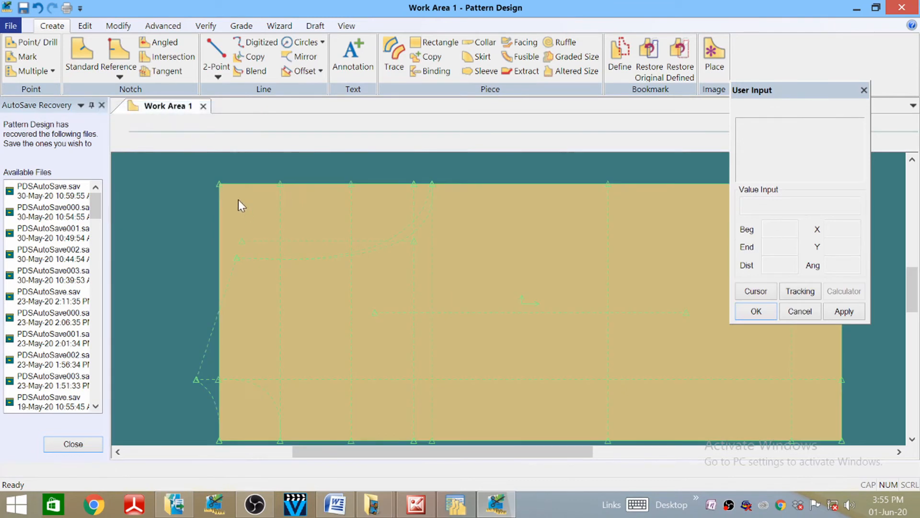
scroll(238, 200, down, 3)
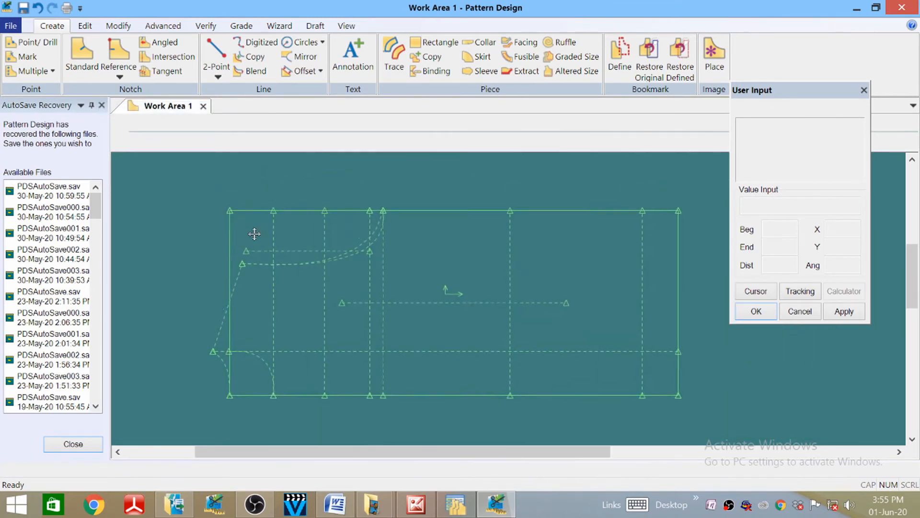
scroll(254, 234, down, 3)
scroll(261, 231, up, 4)
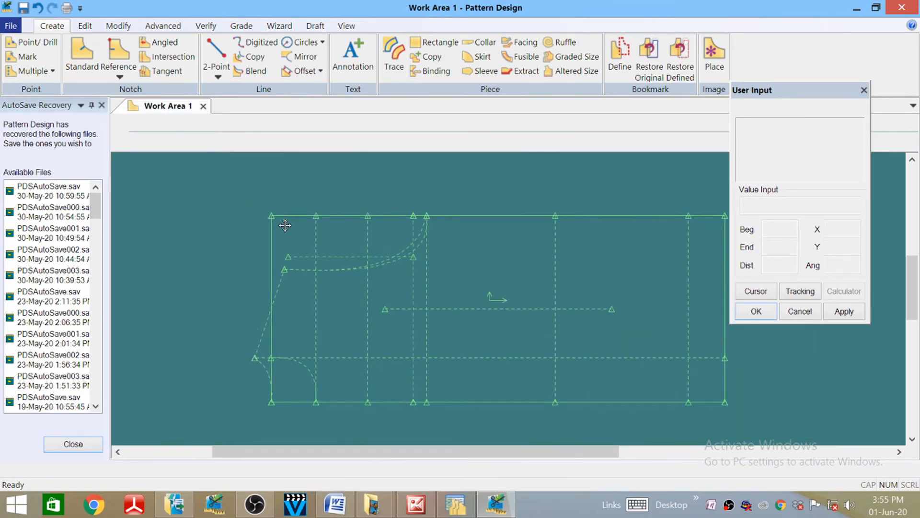
scroll(285, 225, down, 3)
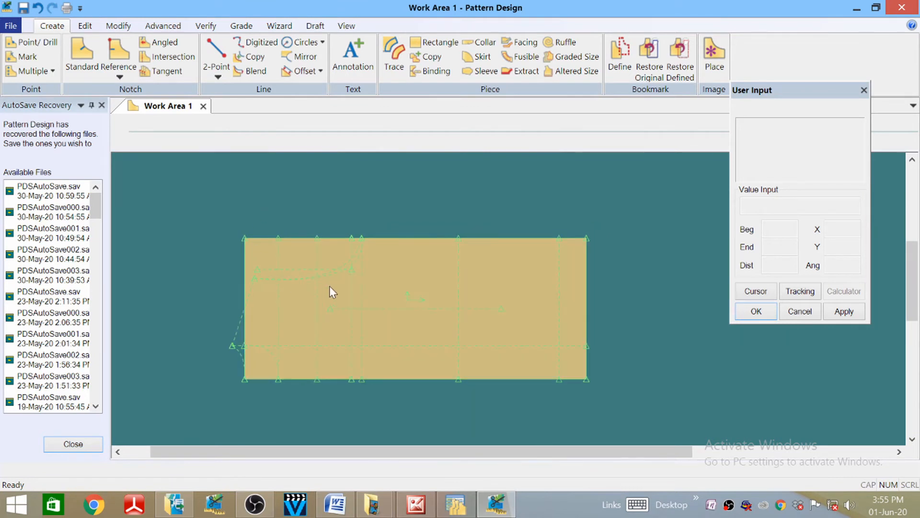
scroll(212, 347, up, 2)
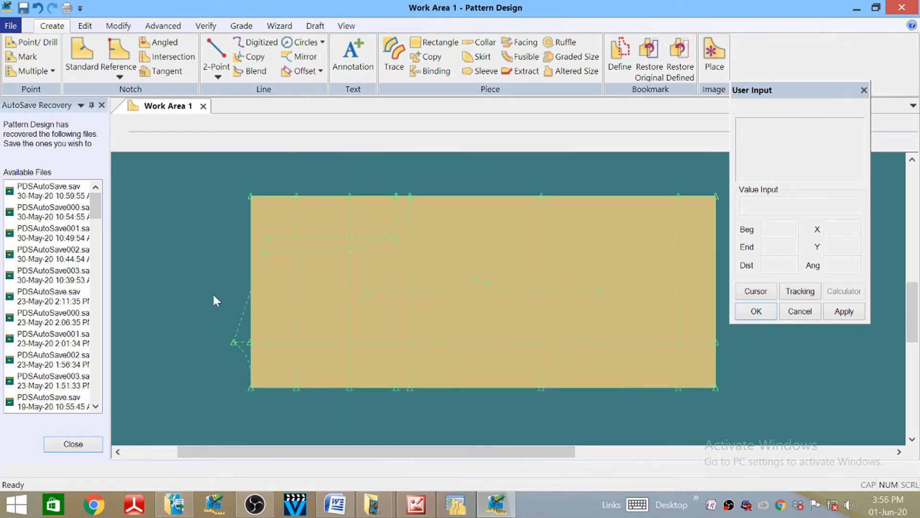
scroll(232, 278, down, 2)
scroll(249, 307, up, 1)
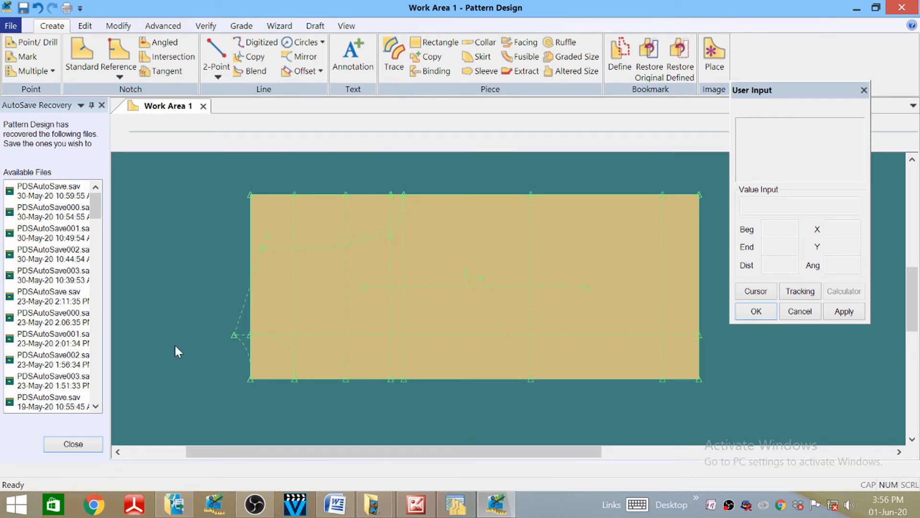
click(206, 25)
- Measure the left-end curve with Line Length (7.50), then restart the 2-Point Line tool
click(298, 60)
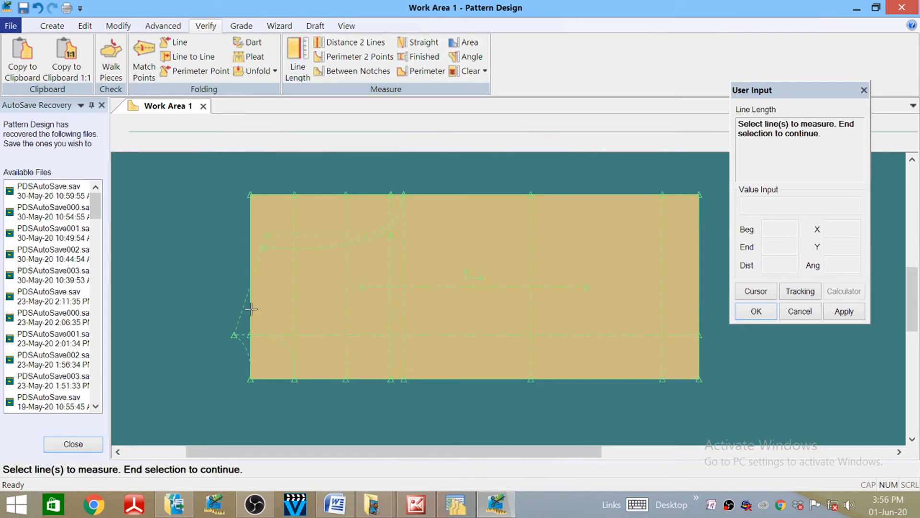
scroll(251, 308, up, 3)
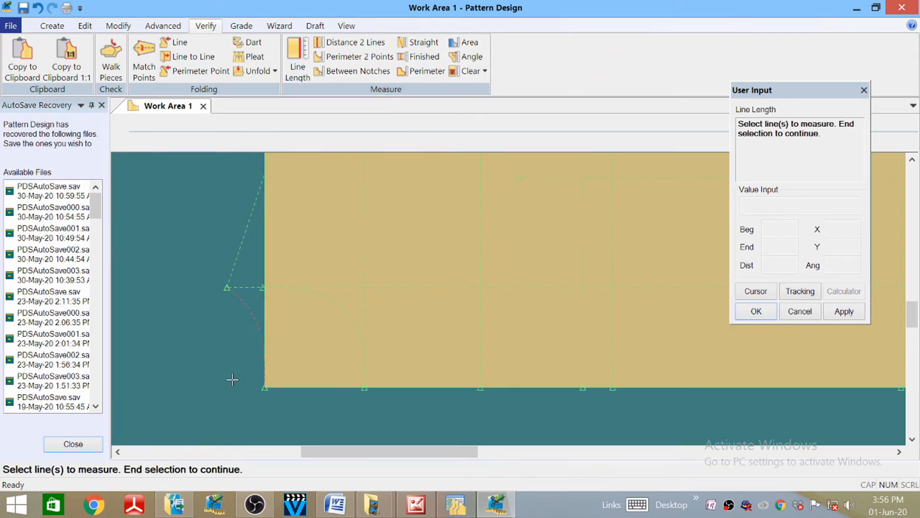
right_click(211, 314)
click(211, 318)
scroll(246, 355, up, 1)
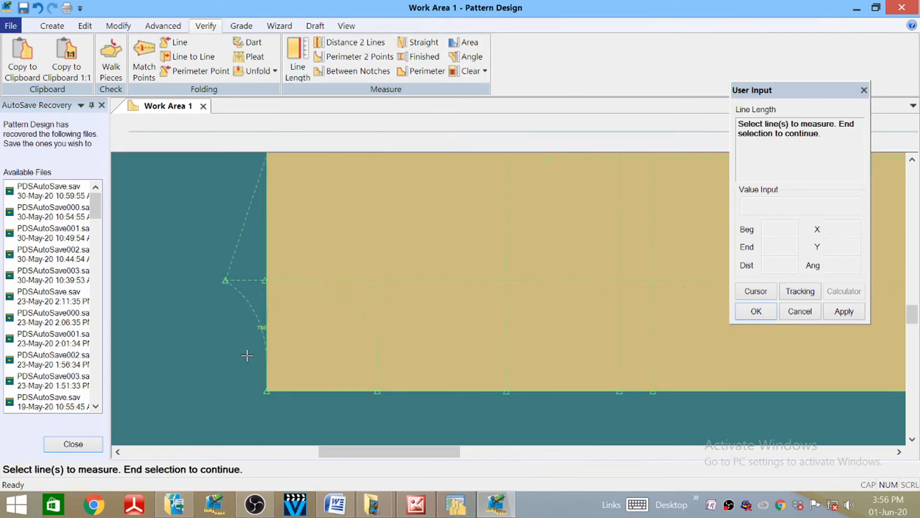
scroll(247, 355, up, 2)
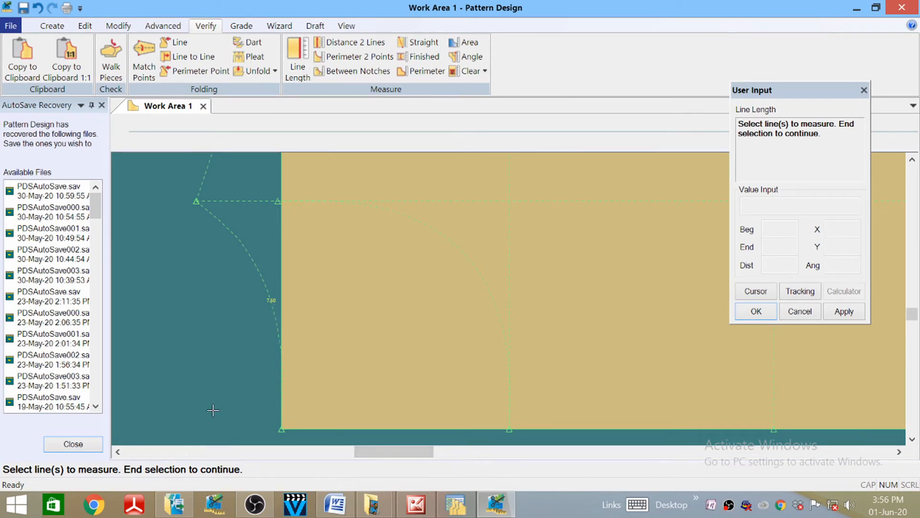
scroll(212, 410, down, 2)
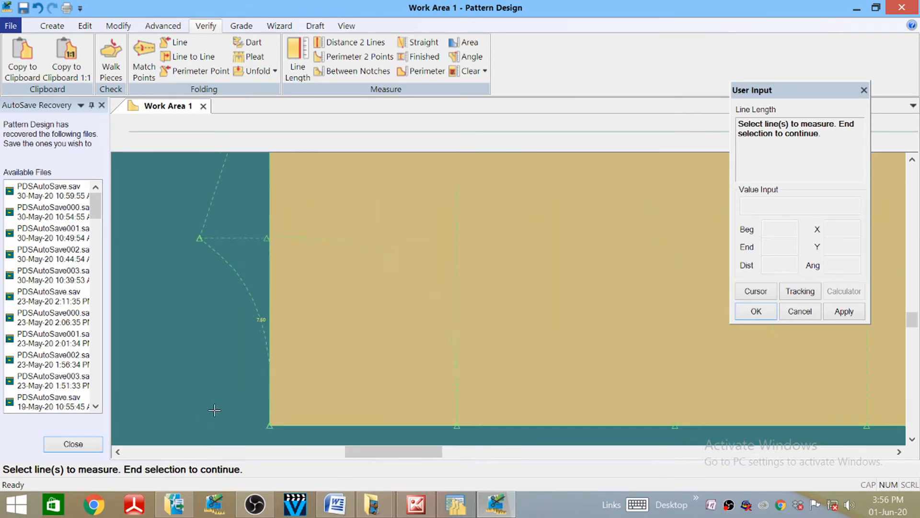
click(64, 28)
click(216, 53)
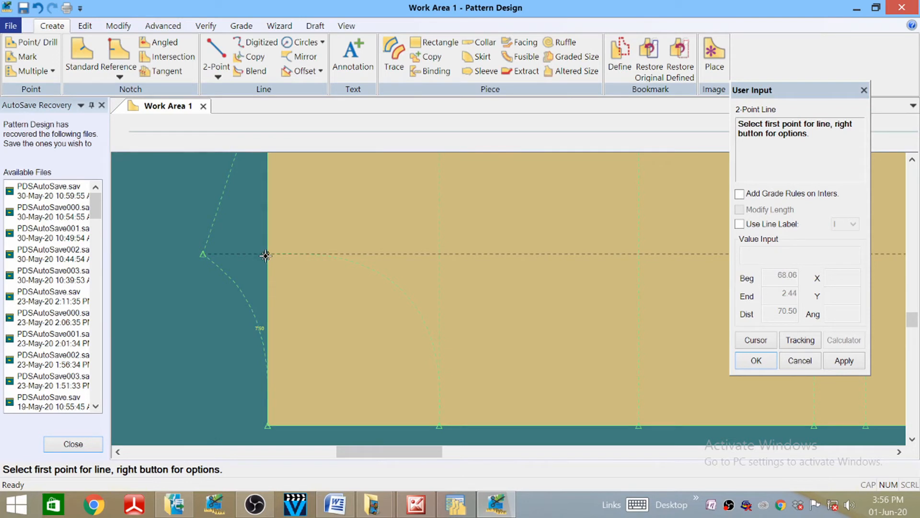
- Start a straight line at the guide intersection and zoom around it
click(266, 254)
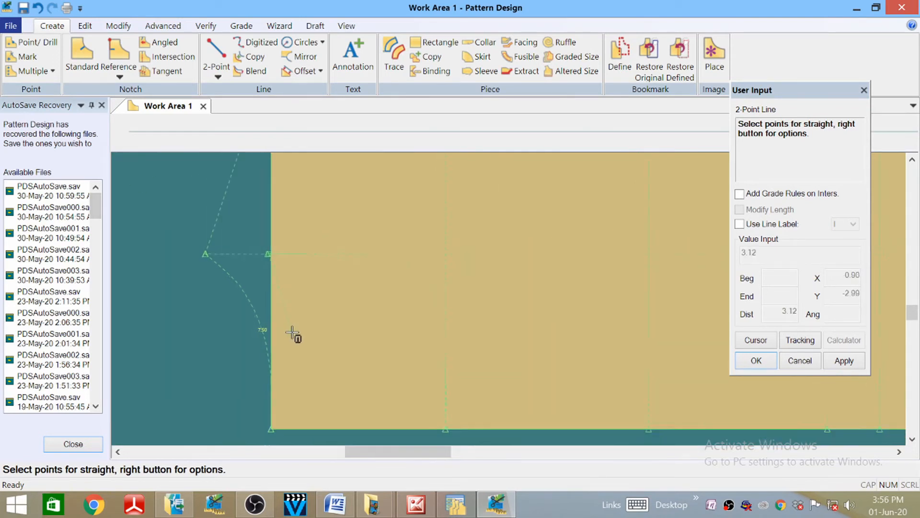
scroll(292, 334, down, 2)
scroll(200, 206, down, 1)
scroll(308, 343, up, 1)
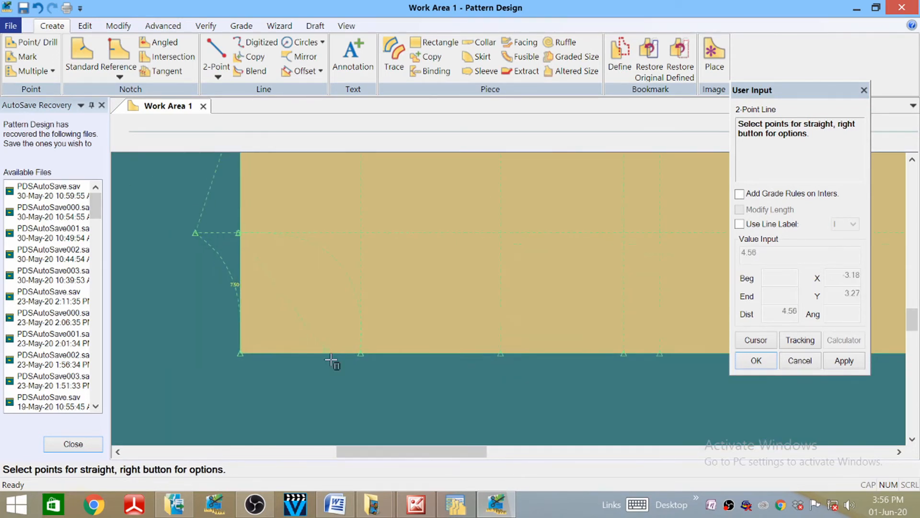
scroll(337, 378, down, 2)
- Cancel the unfinished straight line and start Move Point Line from the Modify functions
key(Escape)
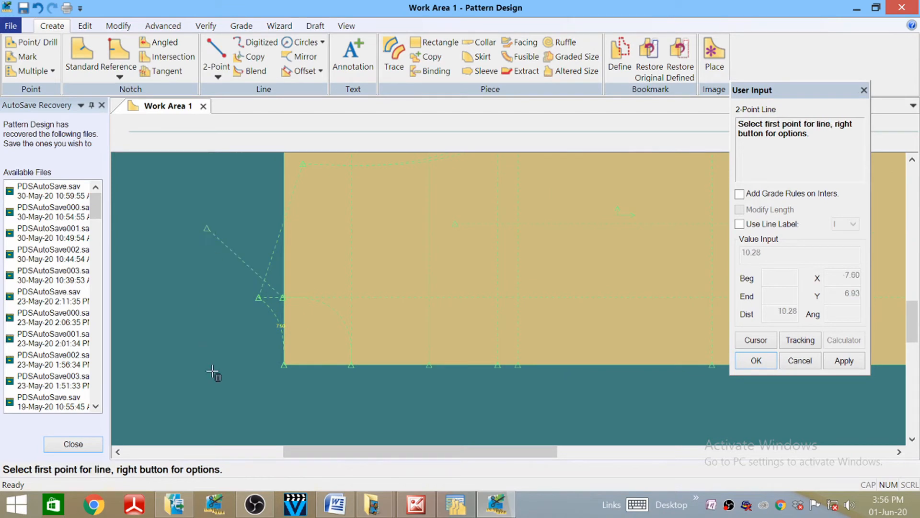
right_click(182, 225)
click(131, 124)
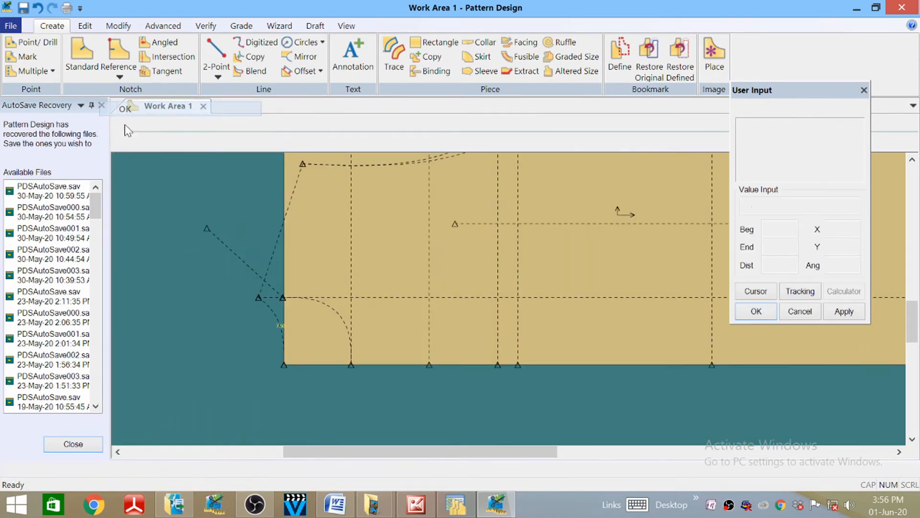
click(117, 27)
click(153, 56)
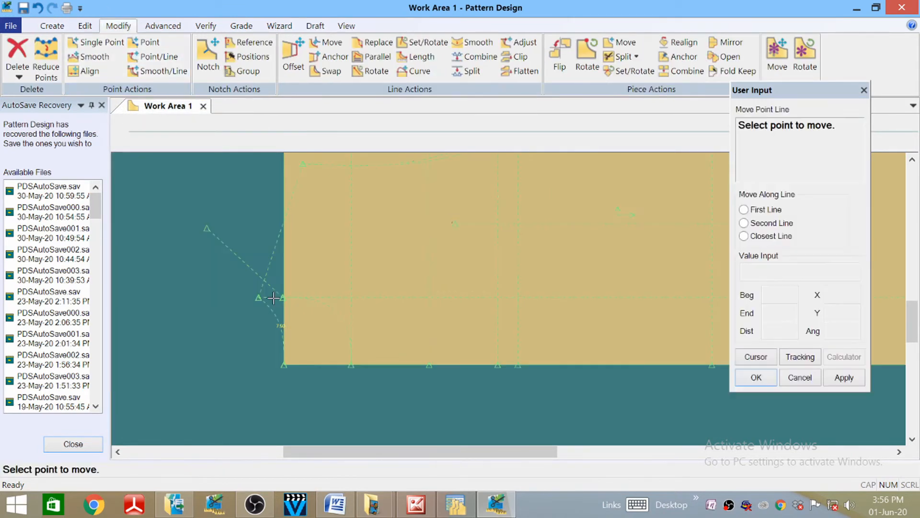
- Slide the diagonal guide line's end point to 7 from the line's beginning
click(205, 229)
click(756, 357)
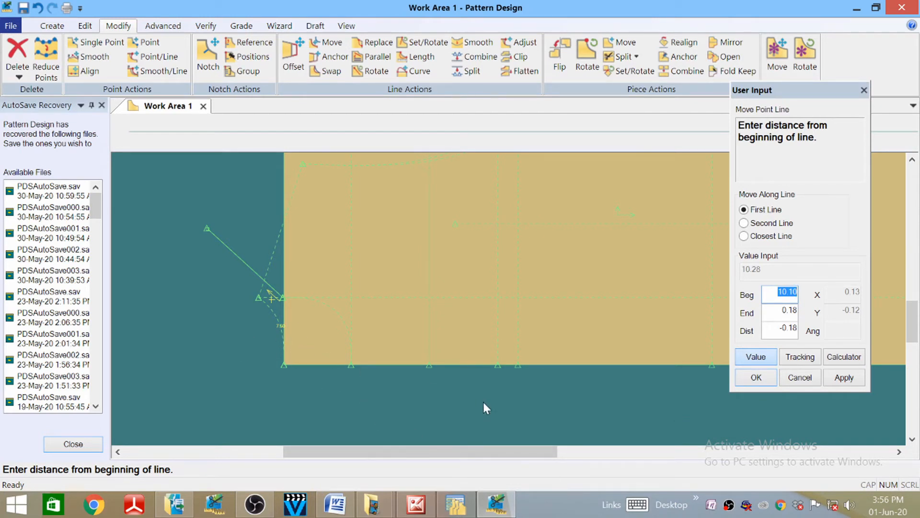
text(7.5)
key(Return)
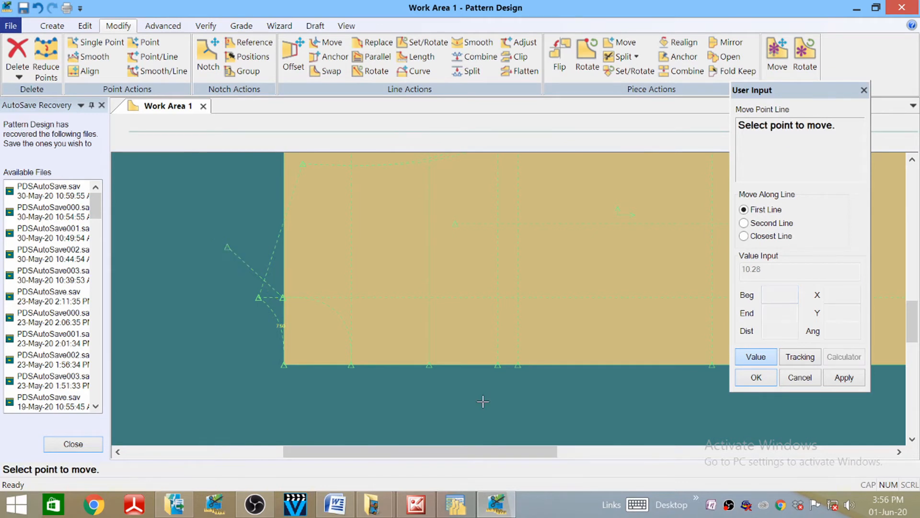
click(756, 377)
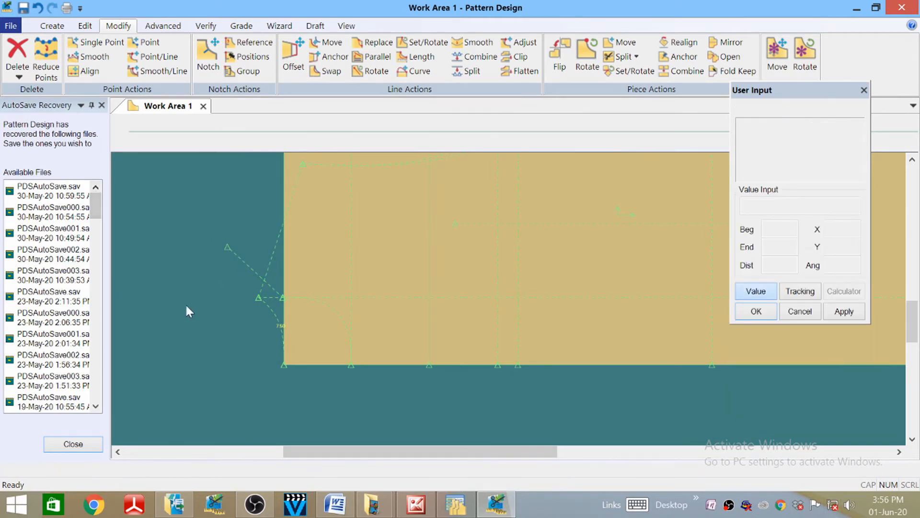
scroll(206, 260, up, 5)
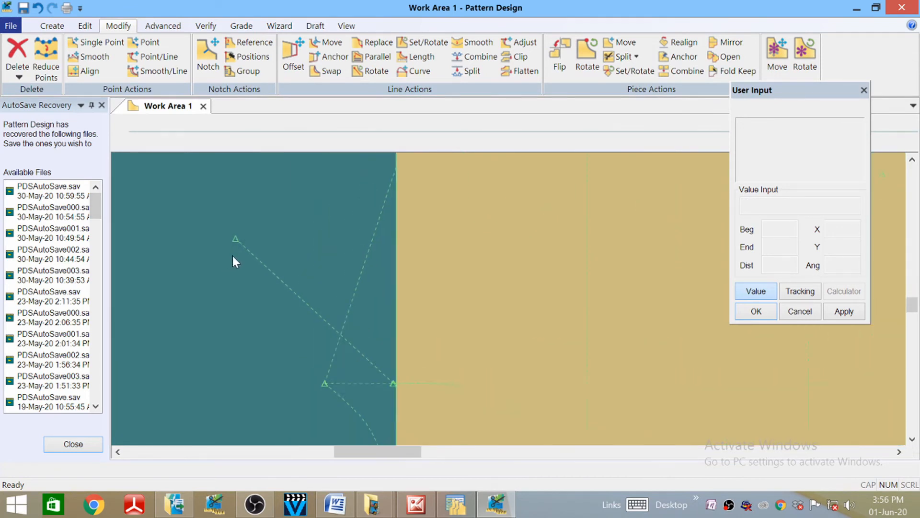
scroll(233, 255, up, 2)
scroll(265, 253, up, 2)
scroll(278, 267, down, 4)
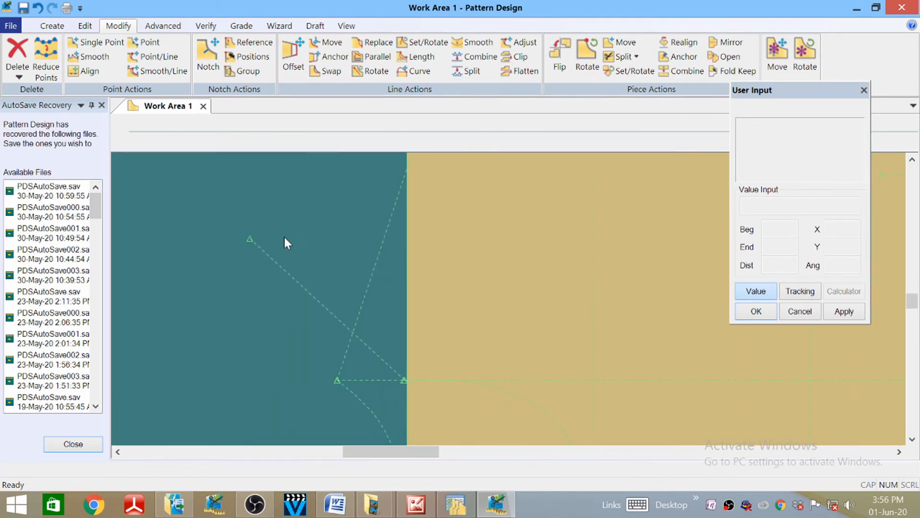
scroll(259, 278, down, 3)
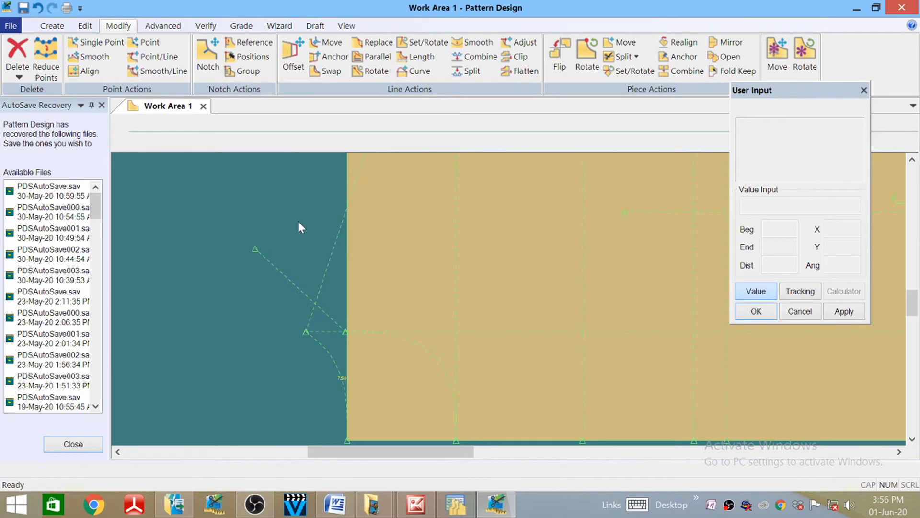
click(51, 26)
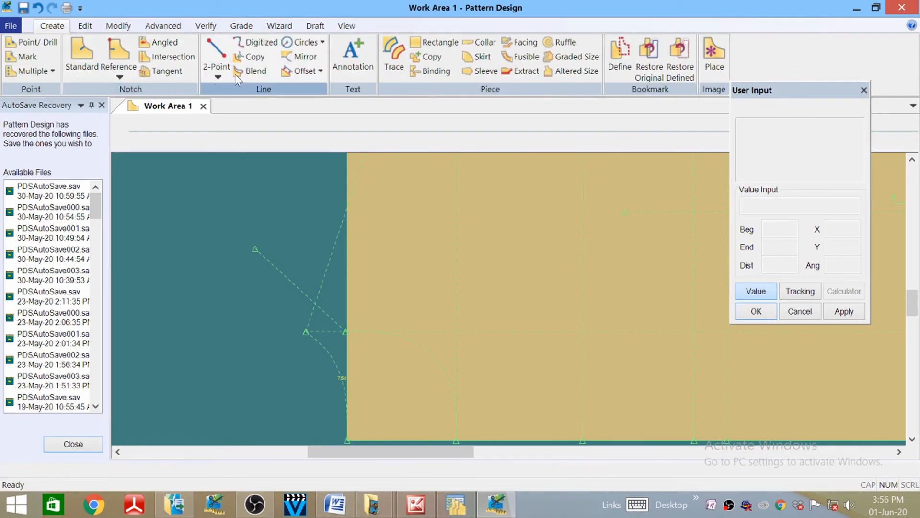
- Draw a 7-long Perpendicular On Line through the shortened diagonal's end point
click(217, 72)
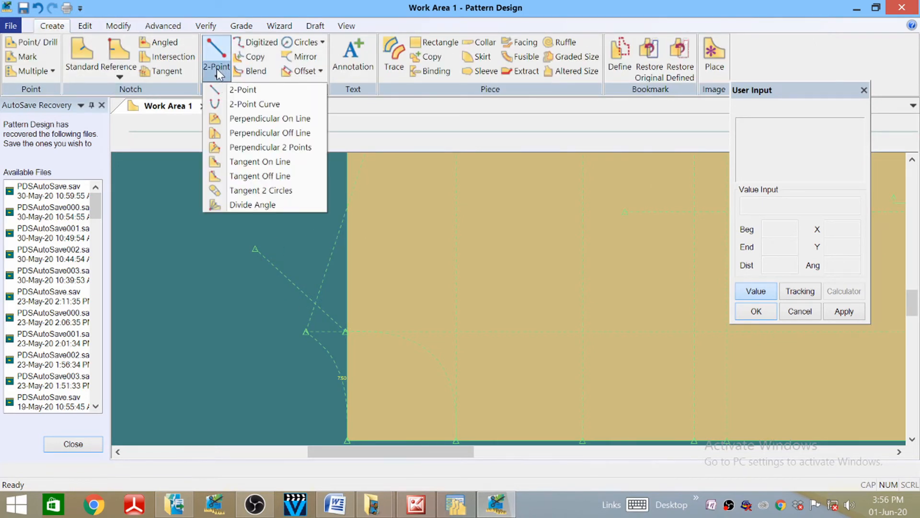
click(253, 120)
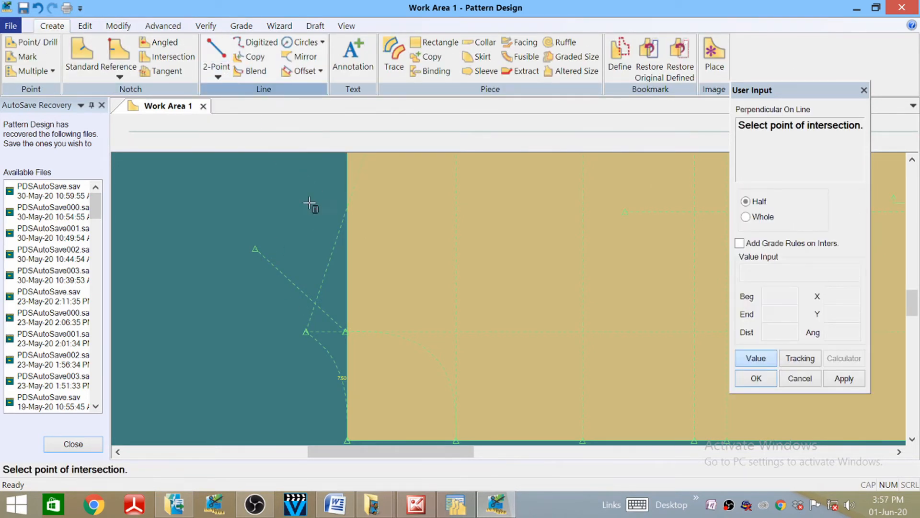
click(152, 332)
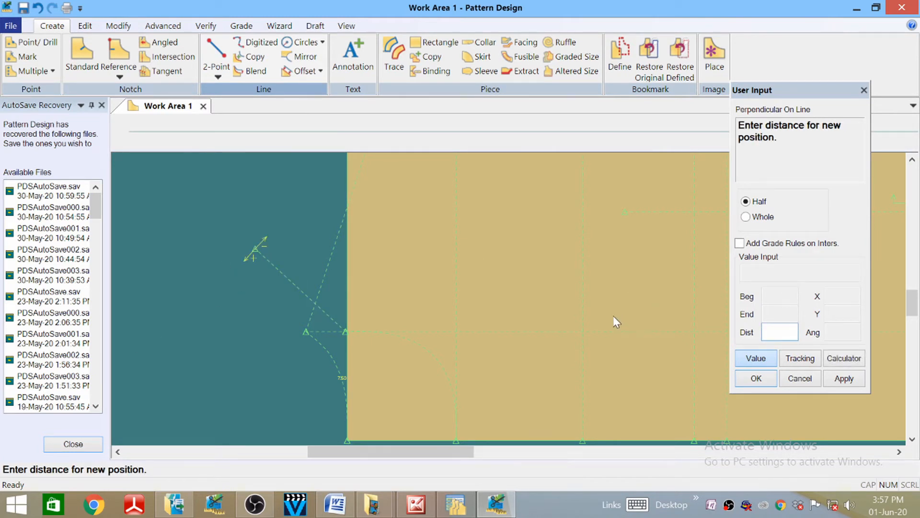
text(7)
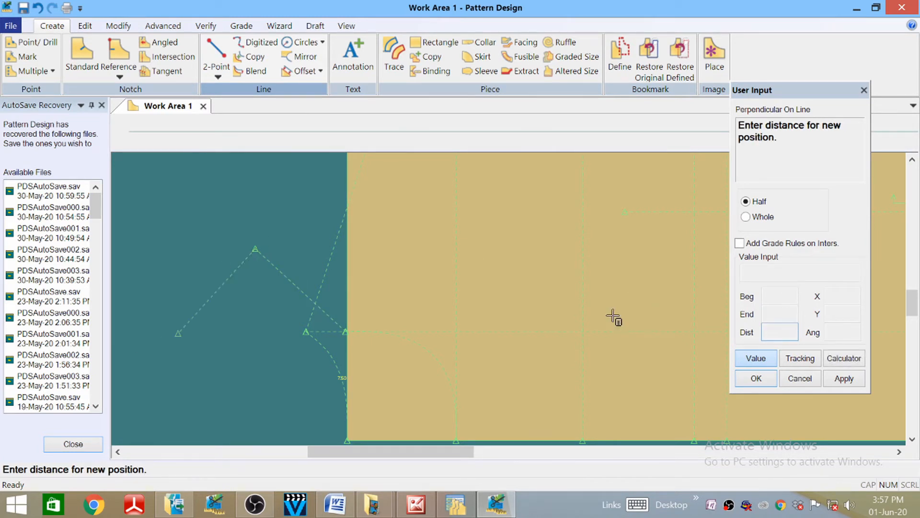
key(Return)
scroll(524, 203, up, 1)
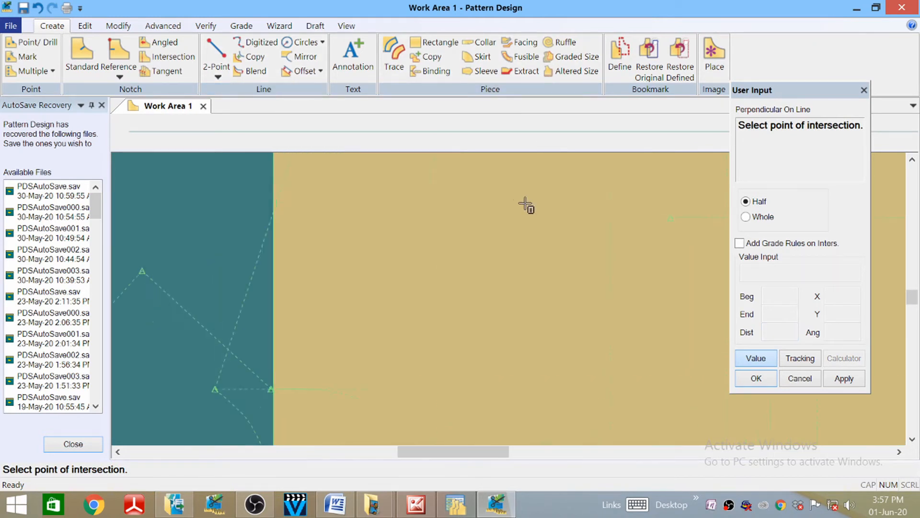
scroll(555, 154, down, 2)
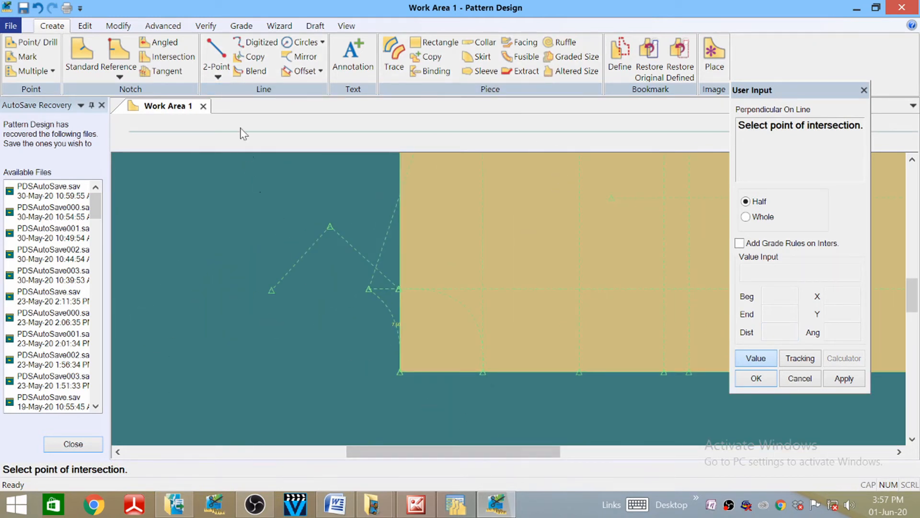
click(221, 72)
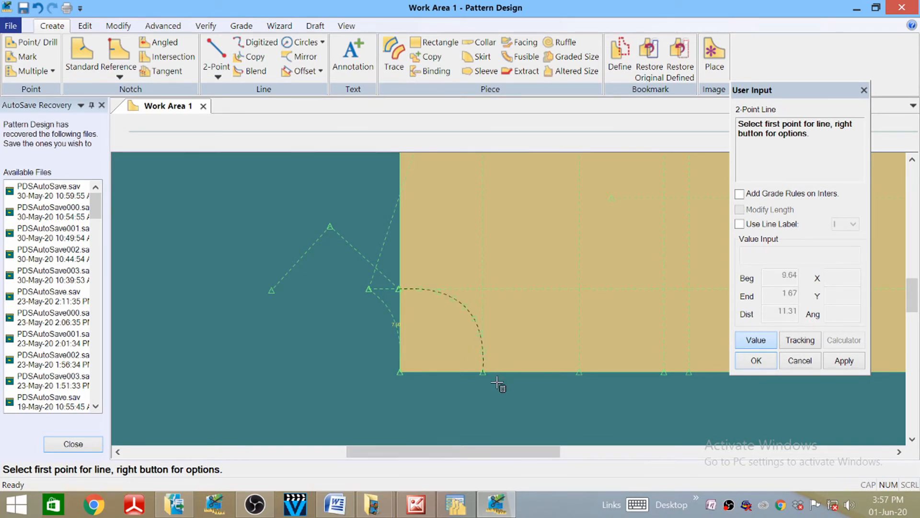
- Draw a 4-long vertical line up from the hem curve's end using a Y offset of 4
click(483, 377)
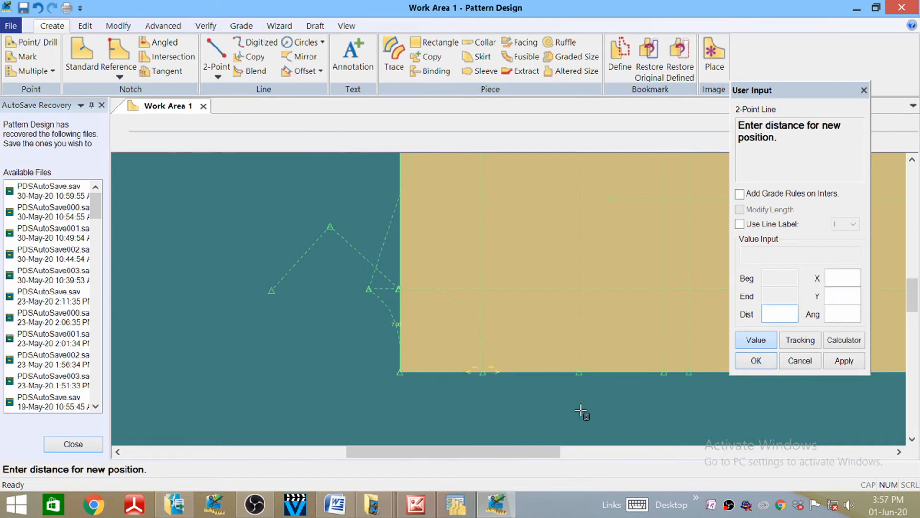
click(844, 278)
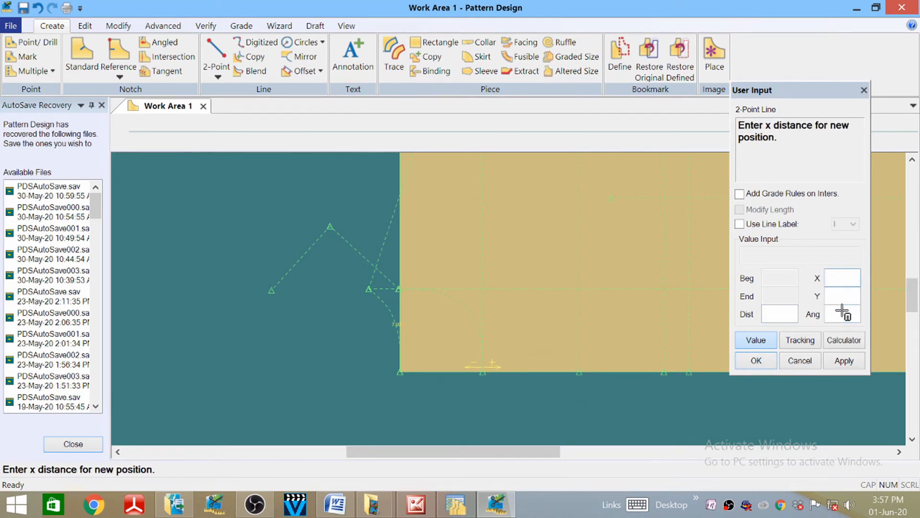
click(843, 300)
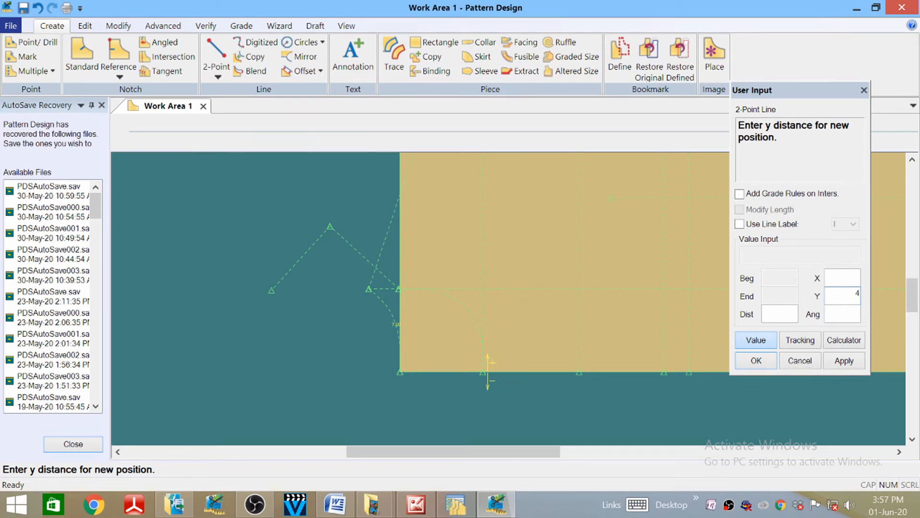
text(4)
key(Return)
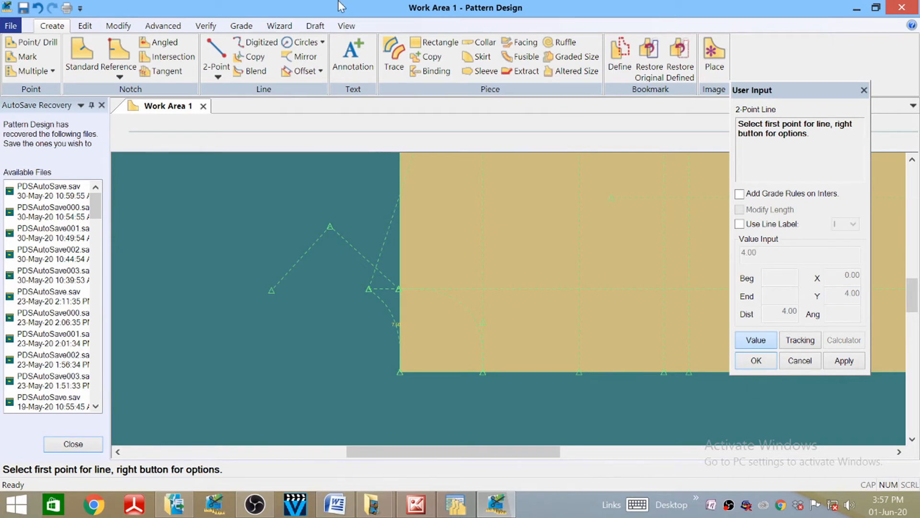
scroll(489, 336, down, 3)
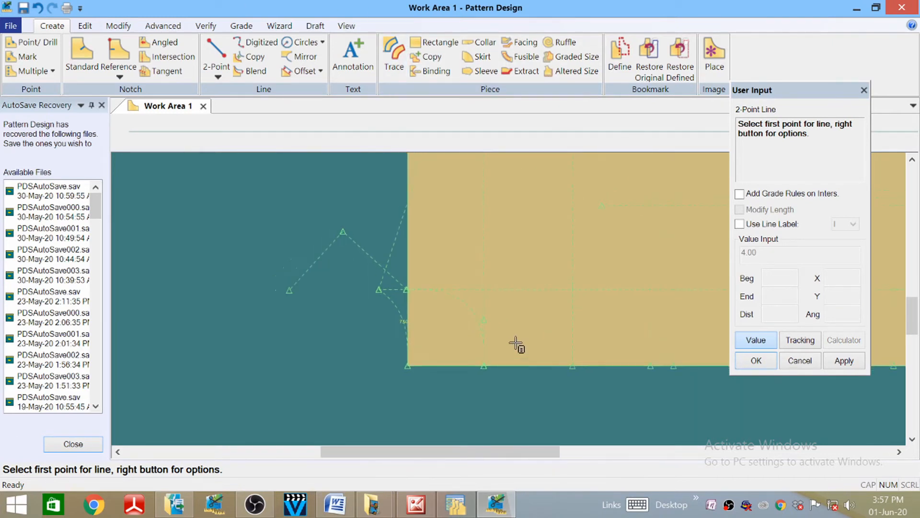
- Add another straight line of 3.18 by placing its points directly near the hem
click(773, 343)
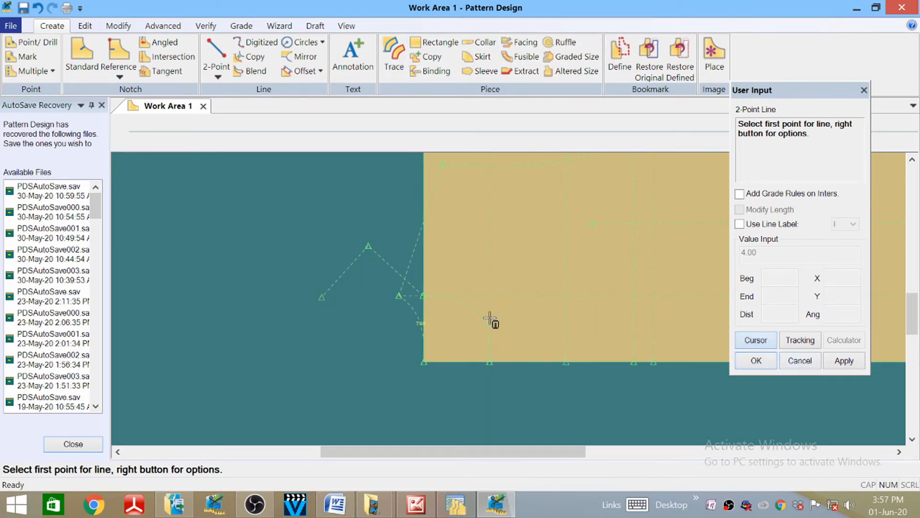
click(488, 333)
scroll(475, 333, down, 1)
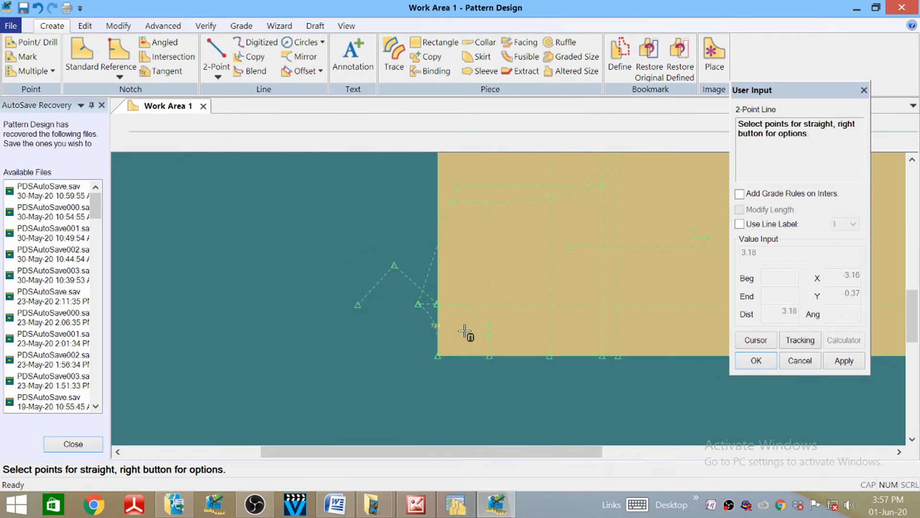
right_click(386, 281)
click(472, 109)
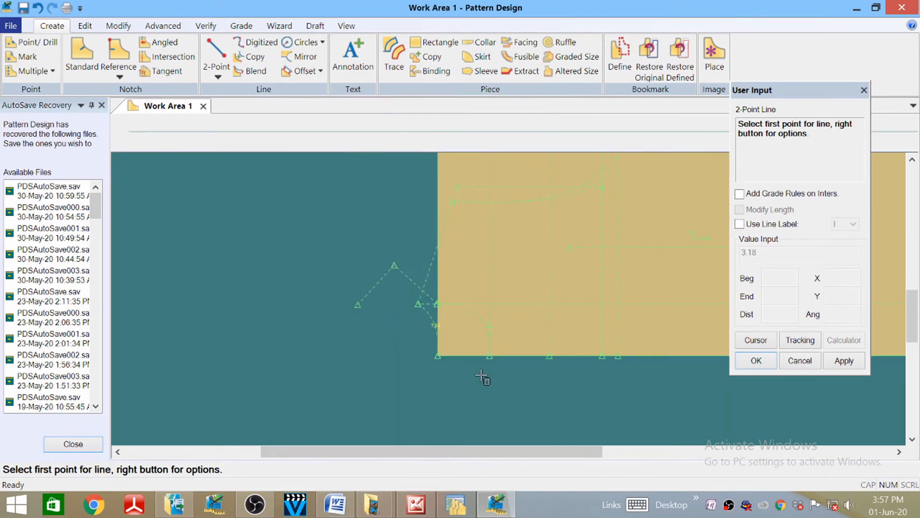
scroll(466, 339, up, 5)
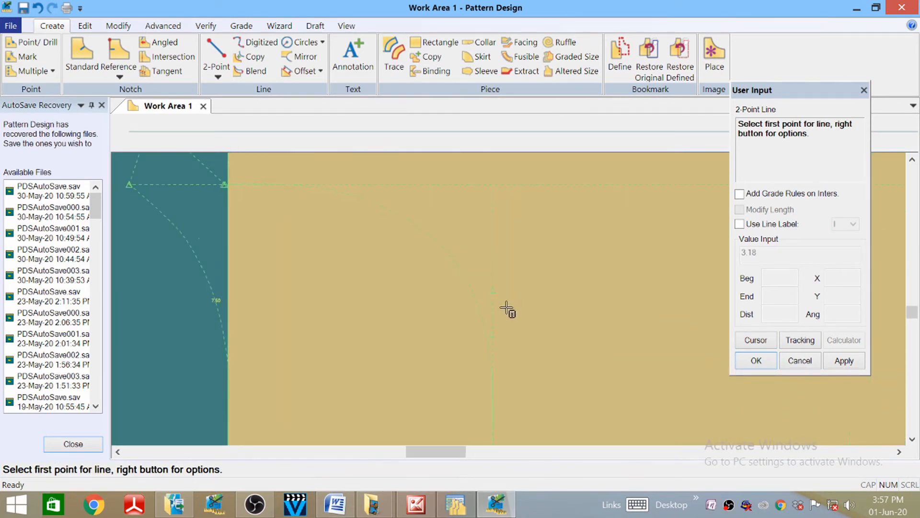
scroll(507, 308, up, 1)
click(350, 30)
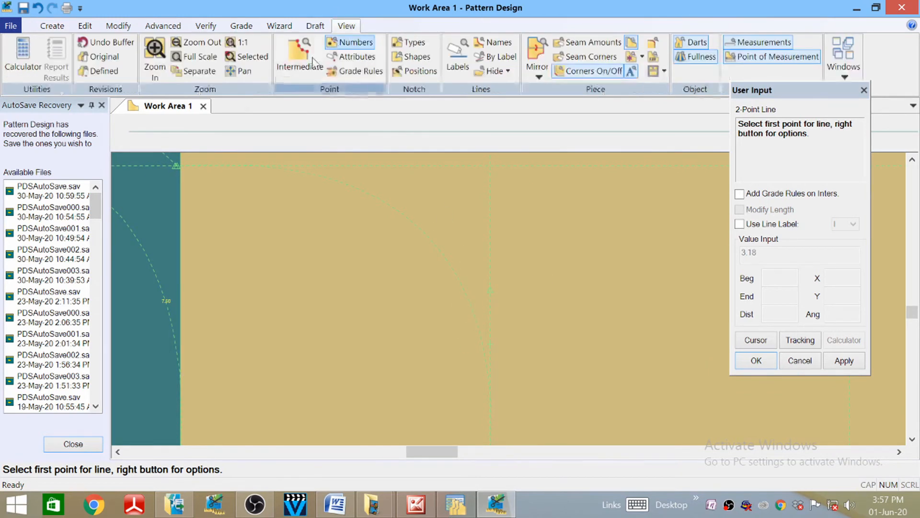
- Zoom into the hem area and split the vertical line above the hem
click(154, 55)
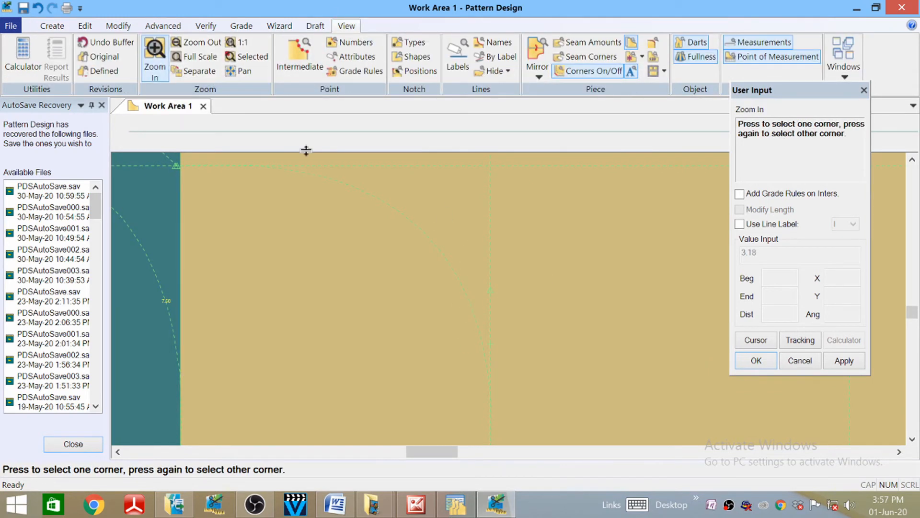
click(509, 307)
click(472, 268)
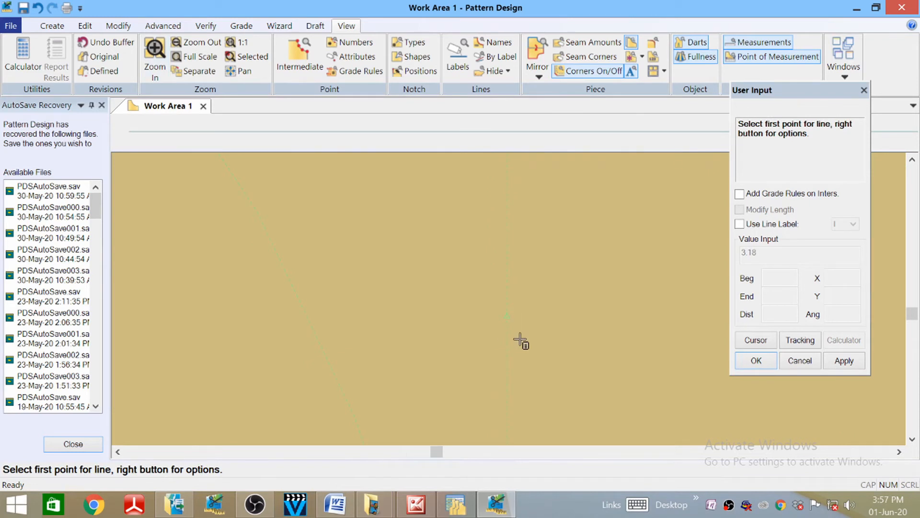
click(118, 25)
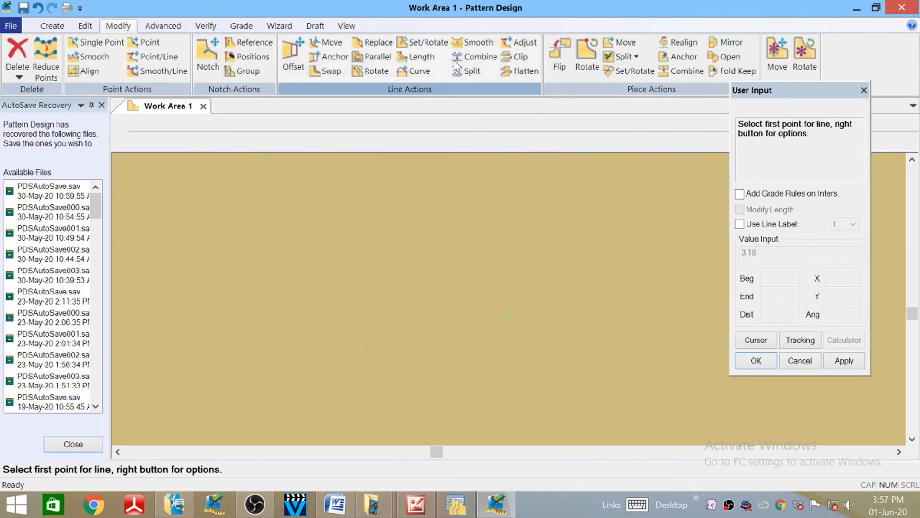
click(468, 73)
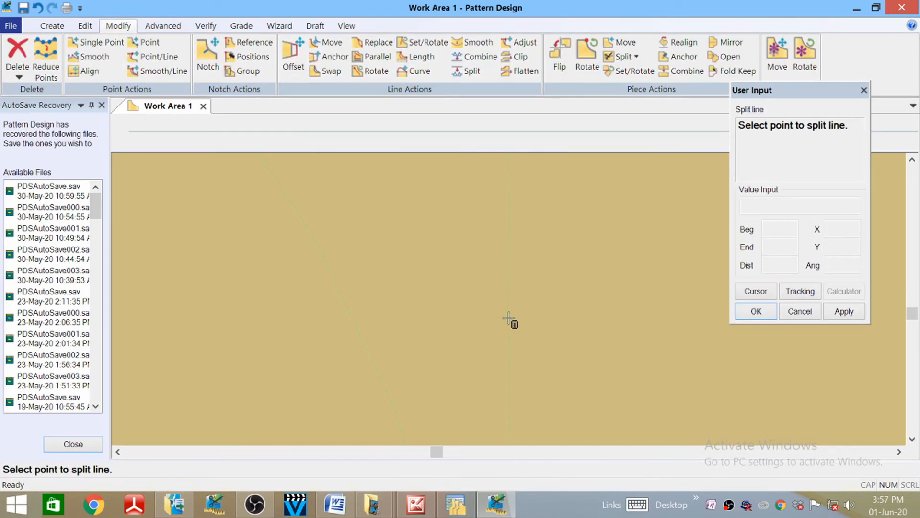
click(509, 318)
right_click(268, 284)
click(286, 293)
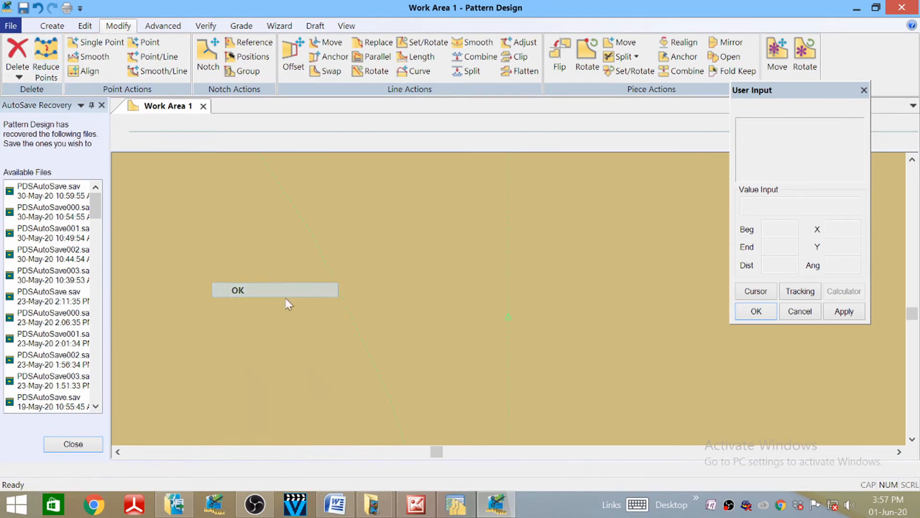
- Draw a roughly 4.16-long straight line from the split point down-left toward the hem
click(346, 26)
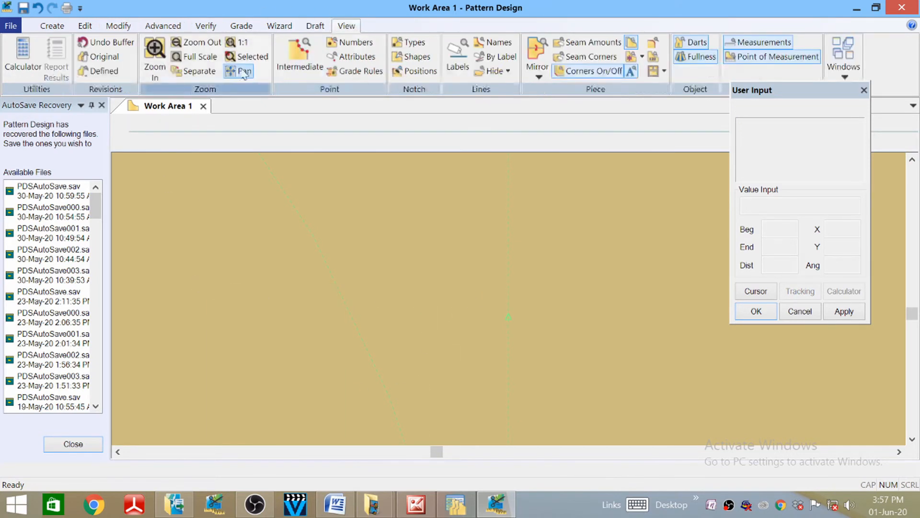
click(196, 43)
scroll(488, 318, up, 1)
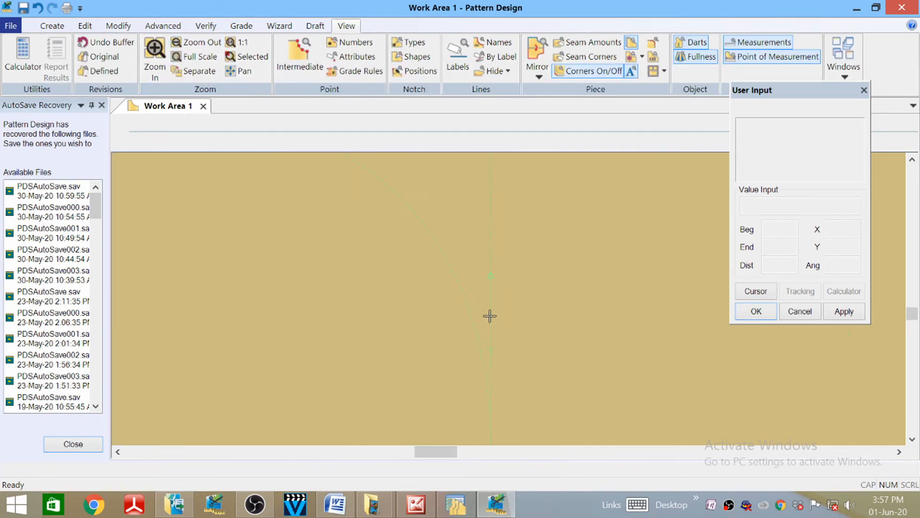
scroll(499, 275, down, 2)
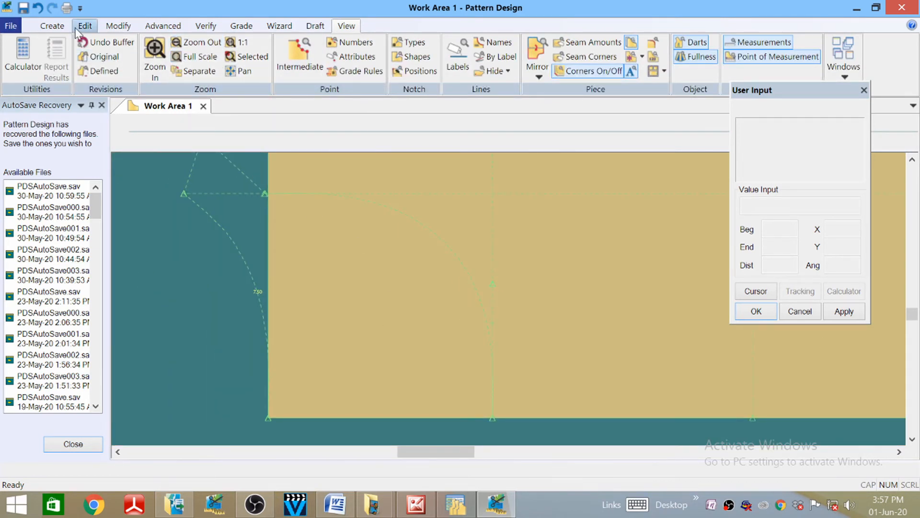
click(52, 26)
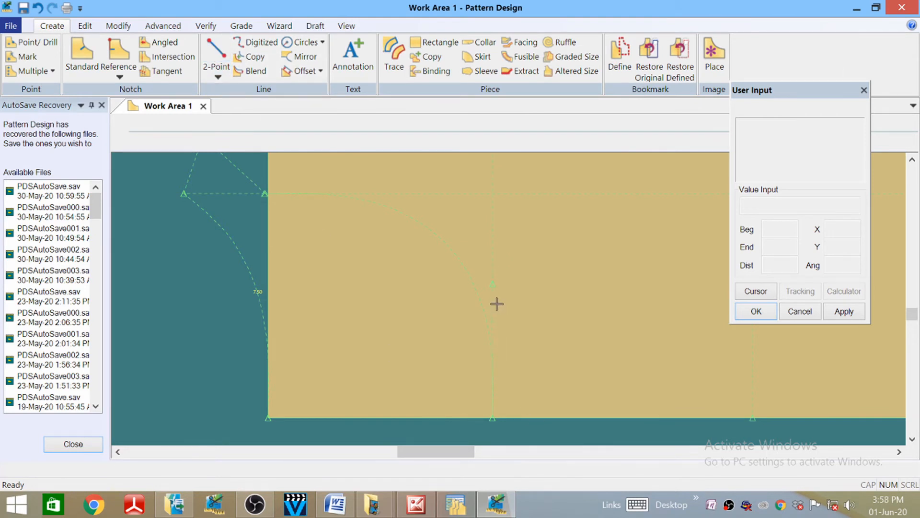
scroll(503, 360, down, 1)
scroll(490, 343, up, 1)
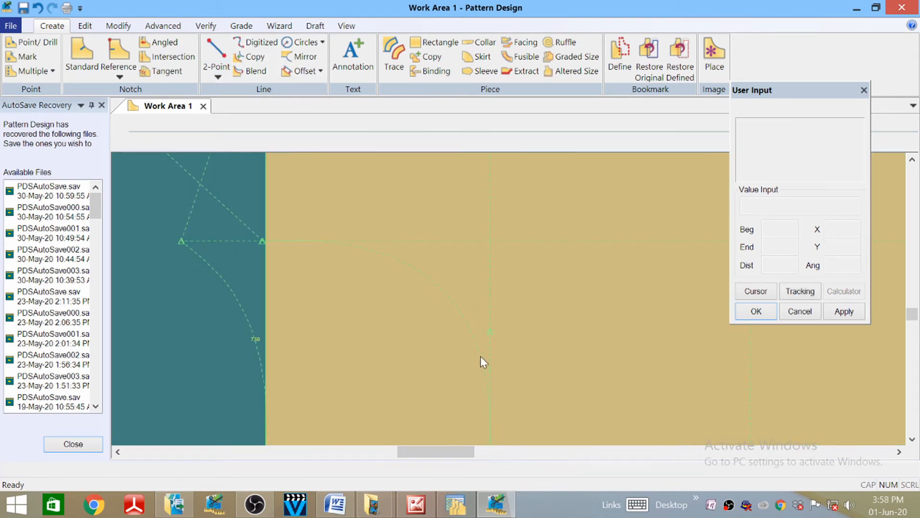
click(216, 53)
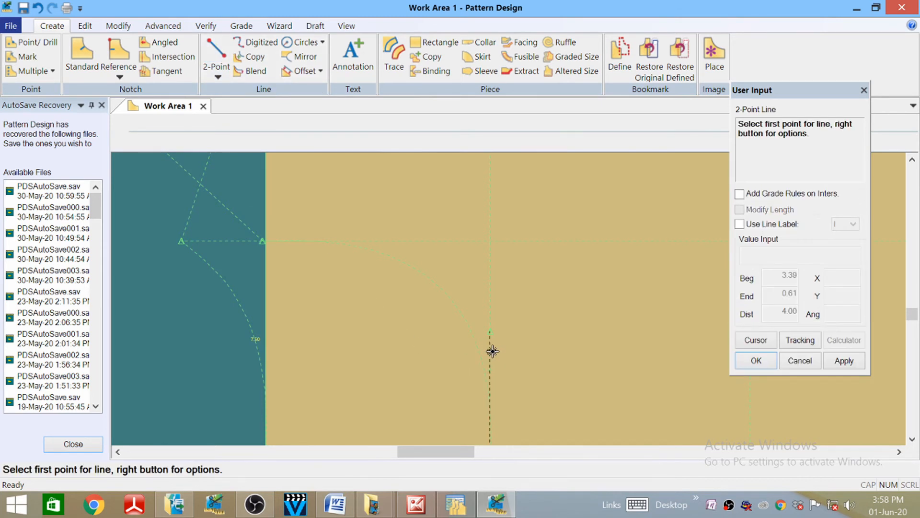
click(493, 331)
scroll(486, 252, up, 1)
scroll(486, 215, down, 2)
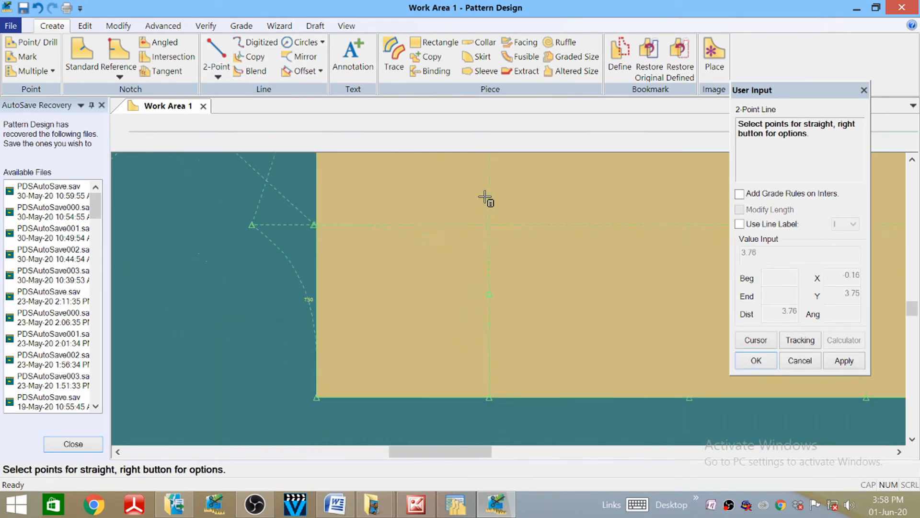
scroll(485, 198, down, 1)
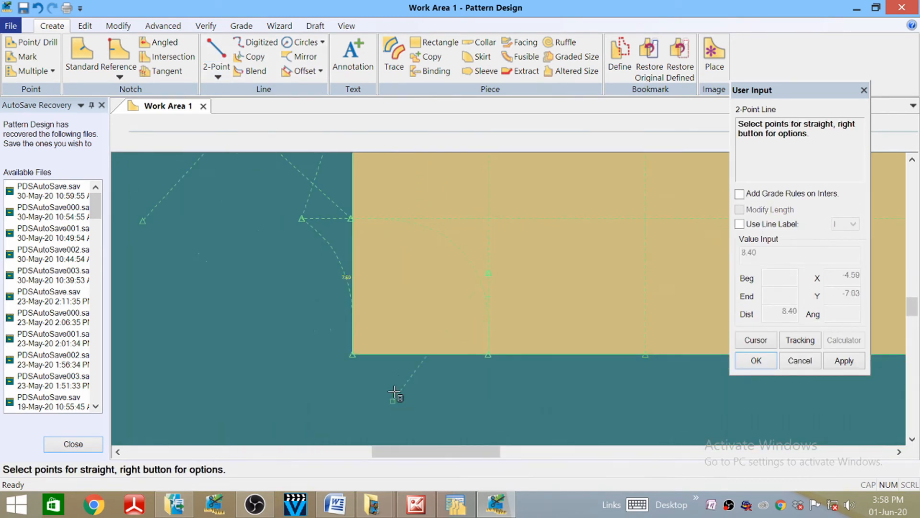
click(424, 329)
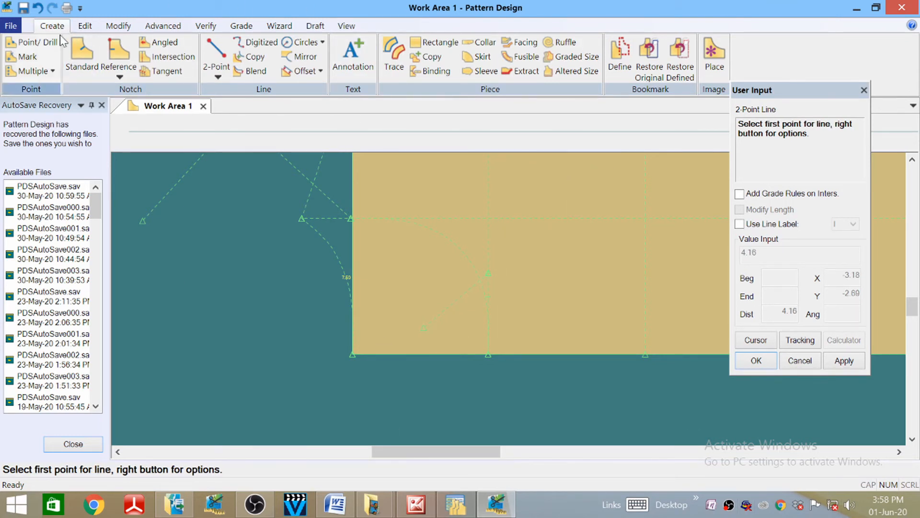
- Move the new line's lower endpoint down onto the hem with Single Point
click(119, 26)
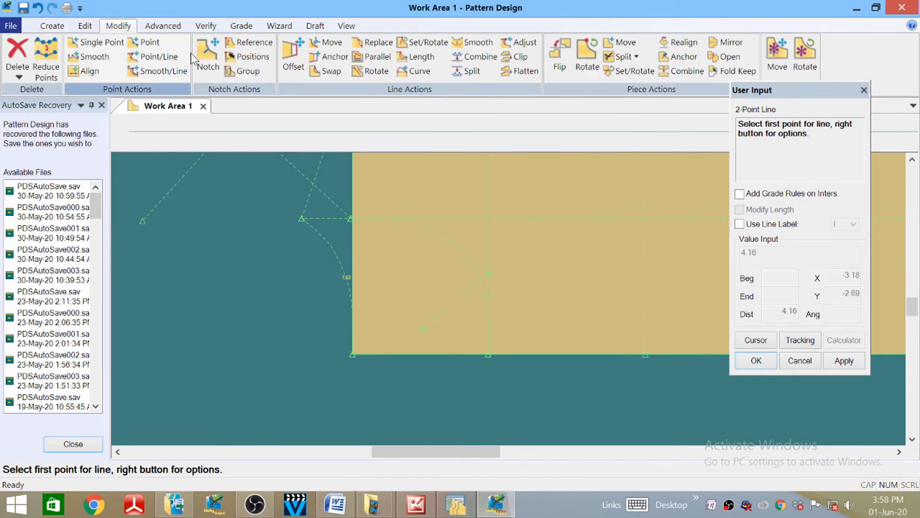
click(96, 42)
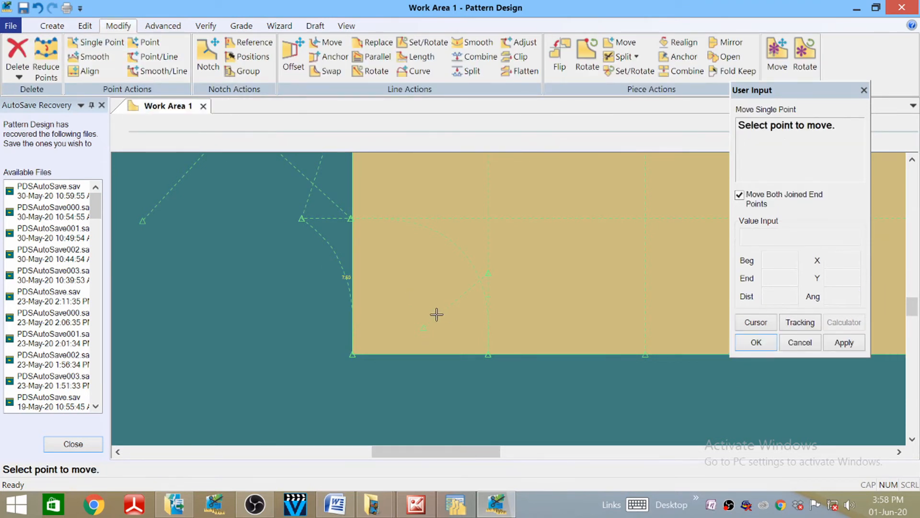
click(423, 329)
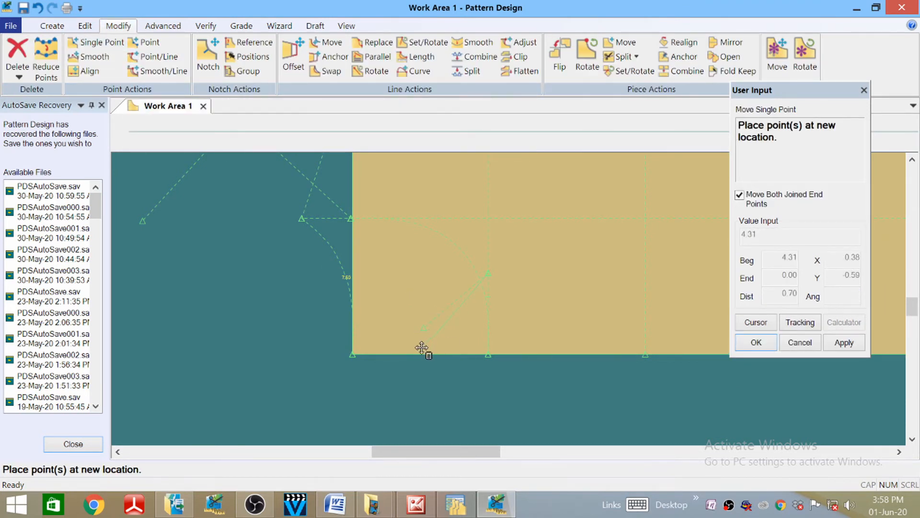
click(448, 344)
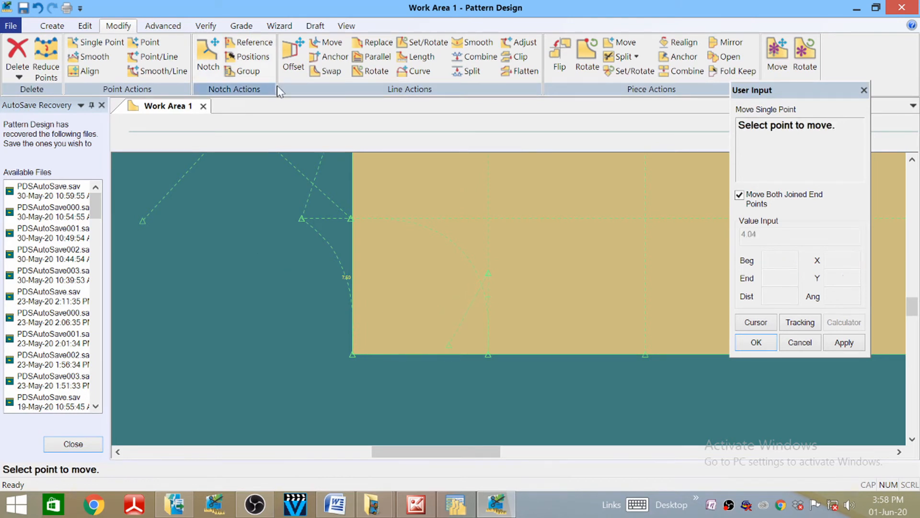
- Slide that point along its line to sit 4 from the line's beginning
click(152, 56)
click(446, 343)
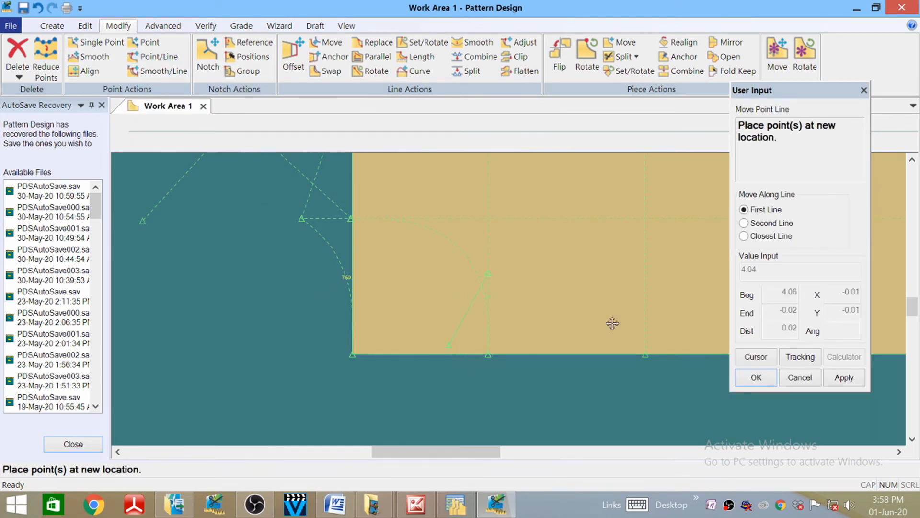
click(766, 362)
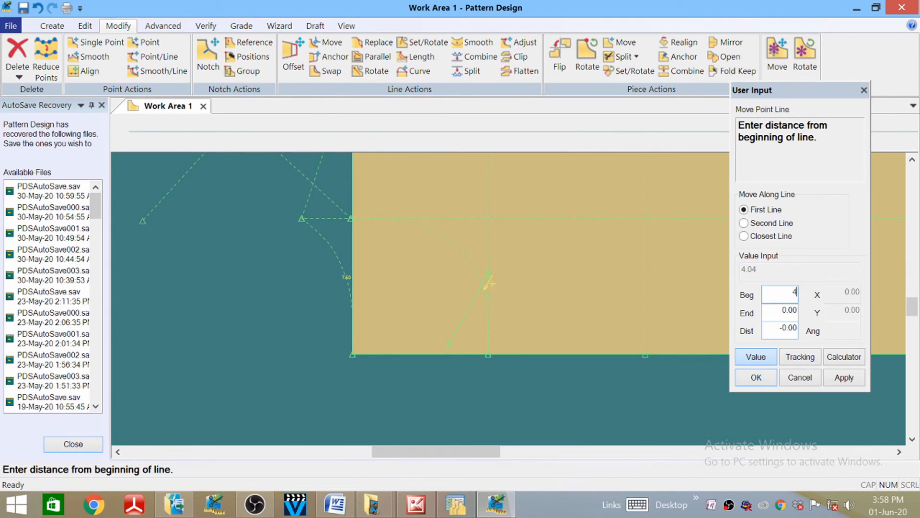
text(4)
key(Return)
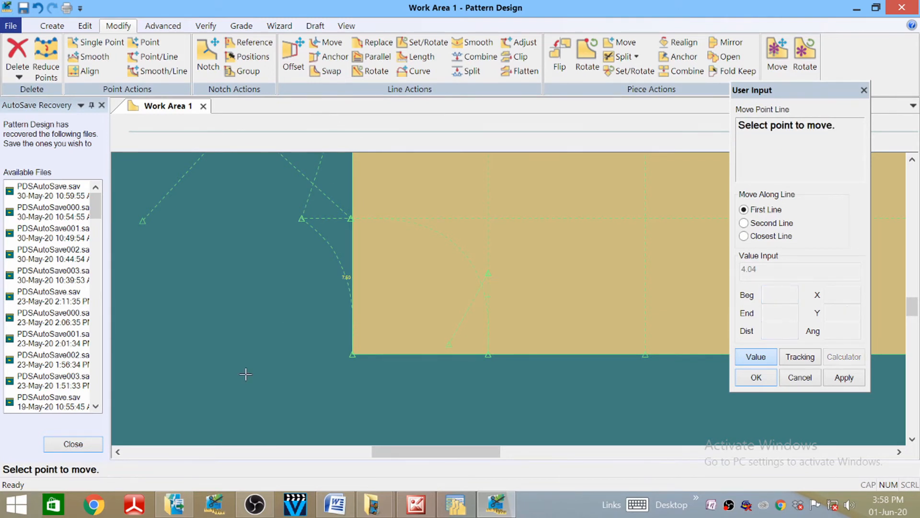
right_click(248, 341)
click(248, 338)
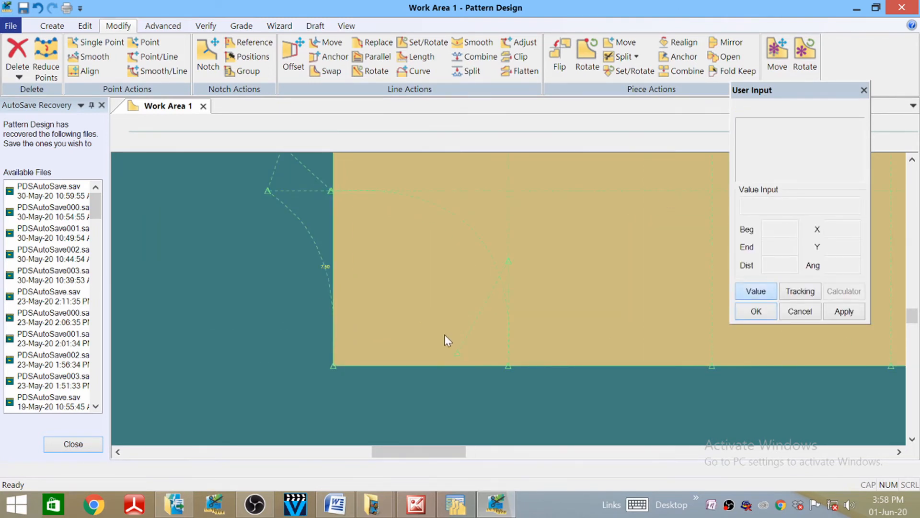
scroll(448, 348, down, 2)
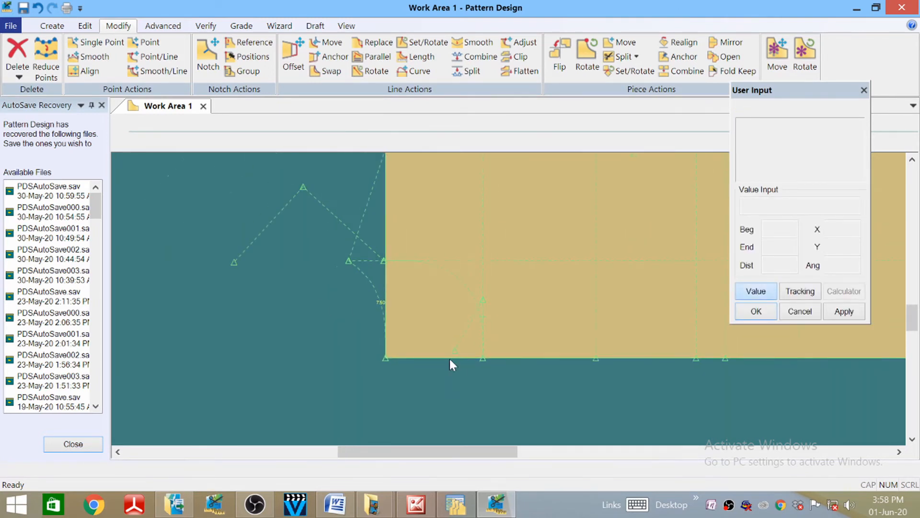
click(50, 25)
click(218, 74)
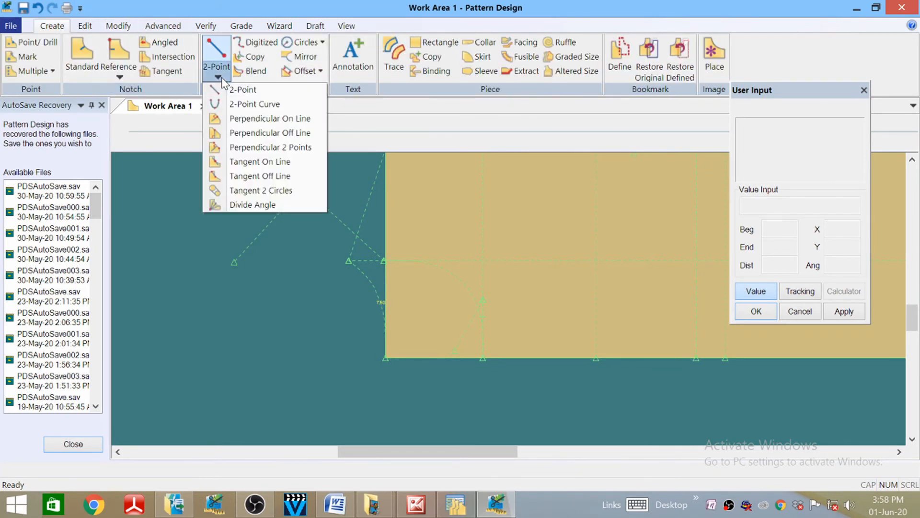
click(235, 105)
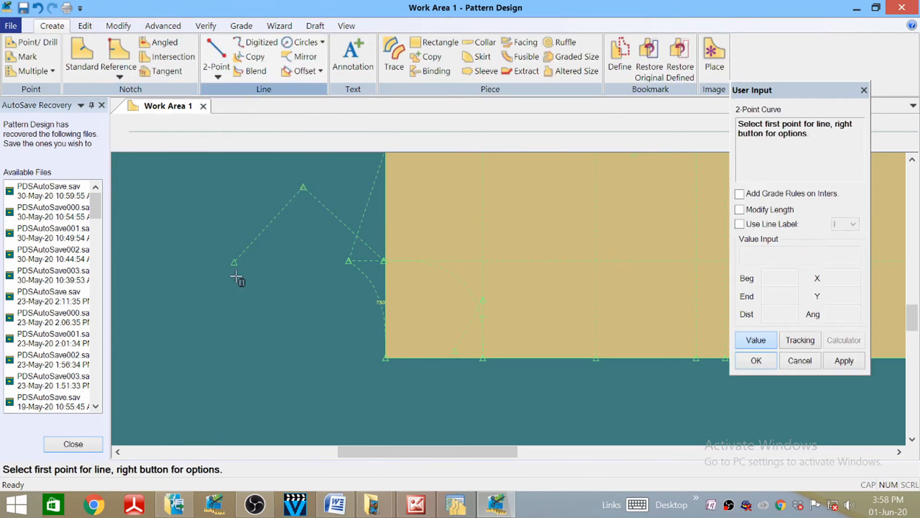
click(234, 261)
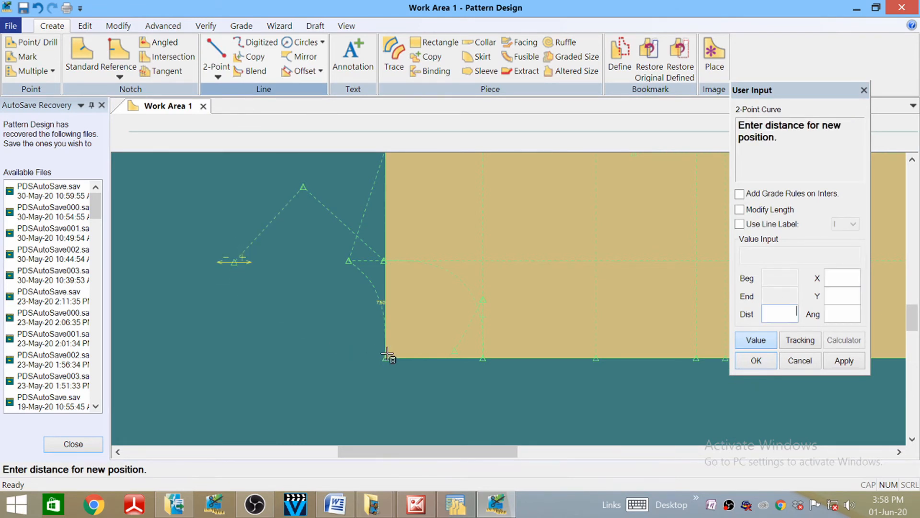
click(757, 341)
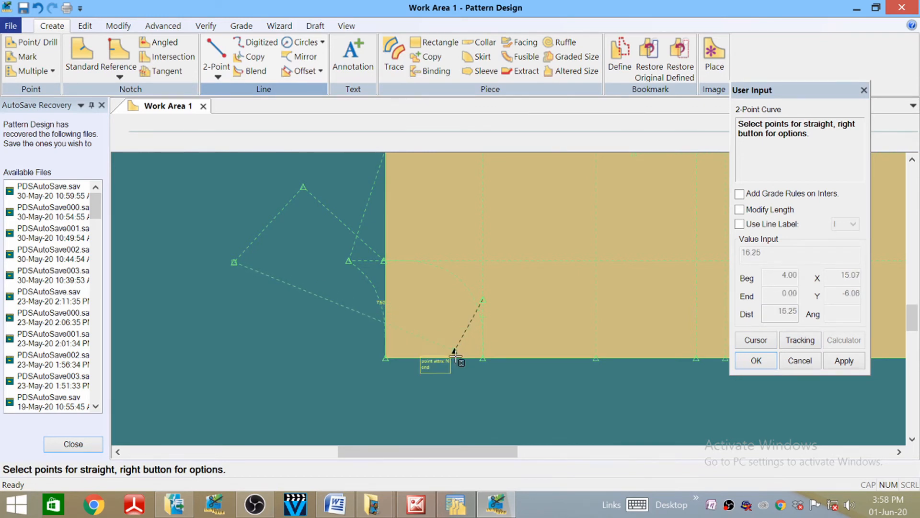
click(412, 354)
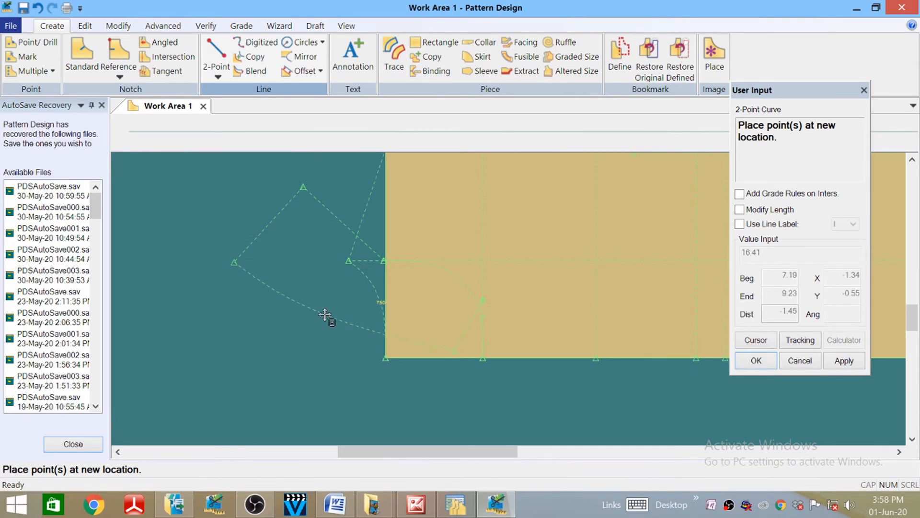
click(325, 314)
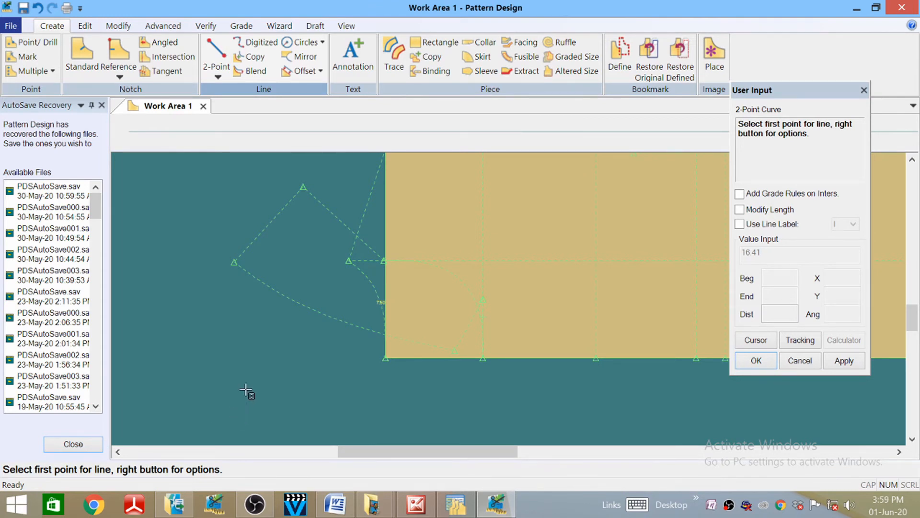
scroll(404, 330, down, 2)
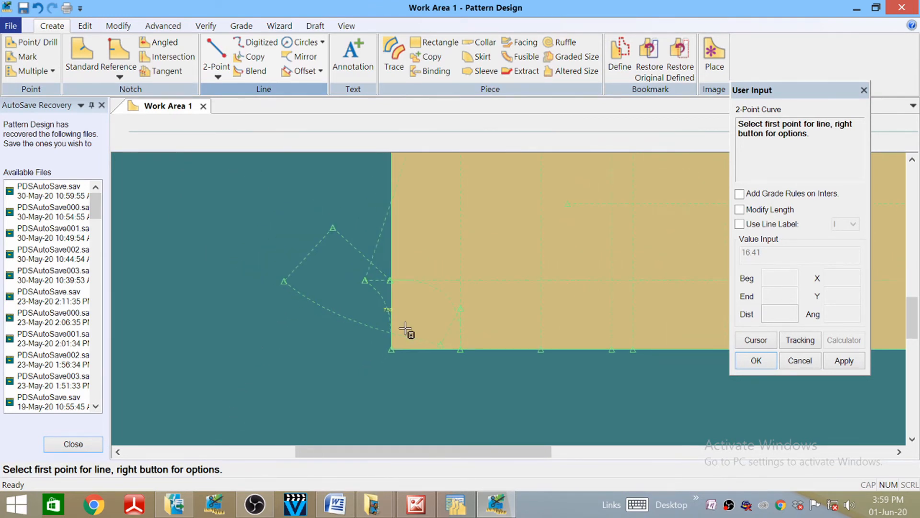
scroll(403, 333, up, 5)
scroll(463, 314, down, 3)
scroll(460, 314, down, 1)
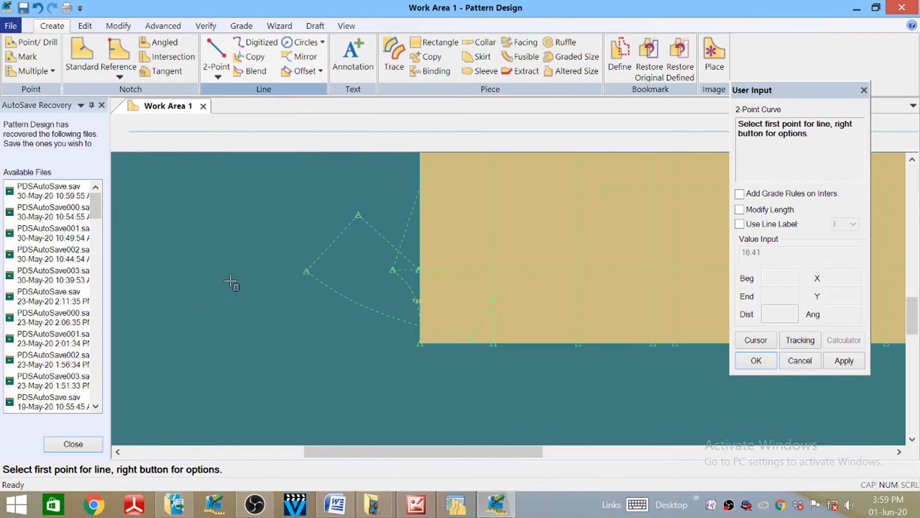
right_click(231, 245)
click(203, 113)
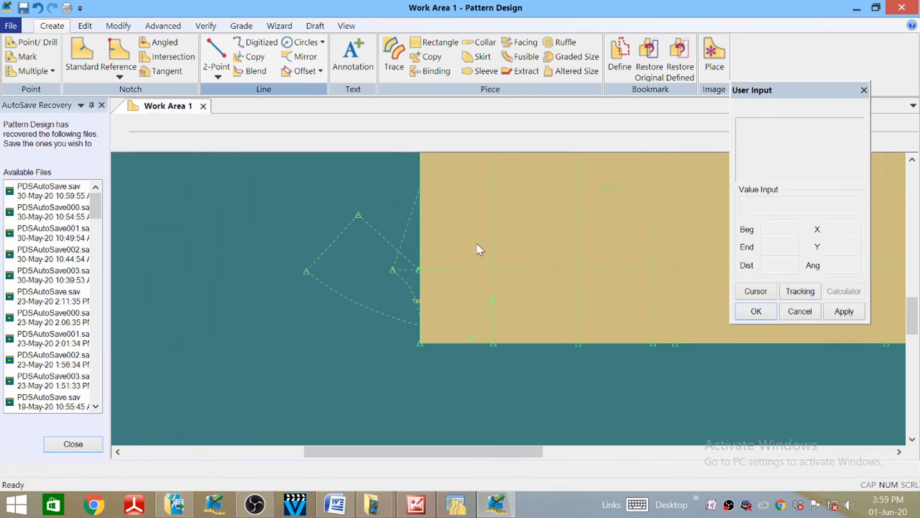
scroll(431, 333, up, 2)
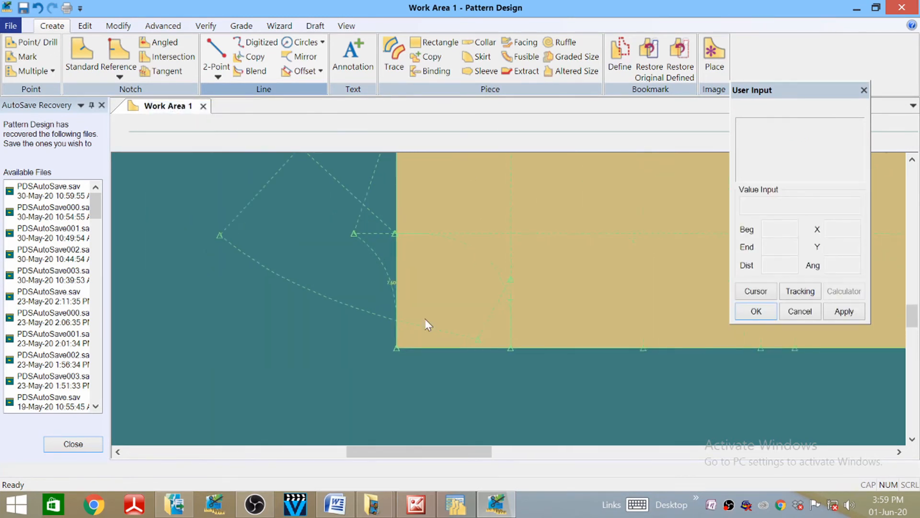
scroll(412, 409, down, 2)
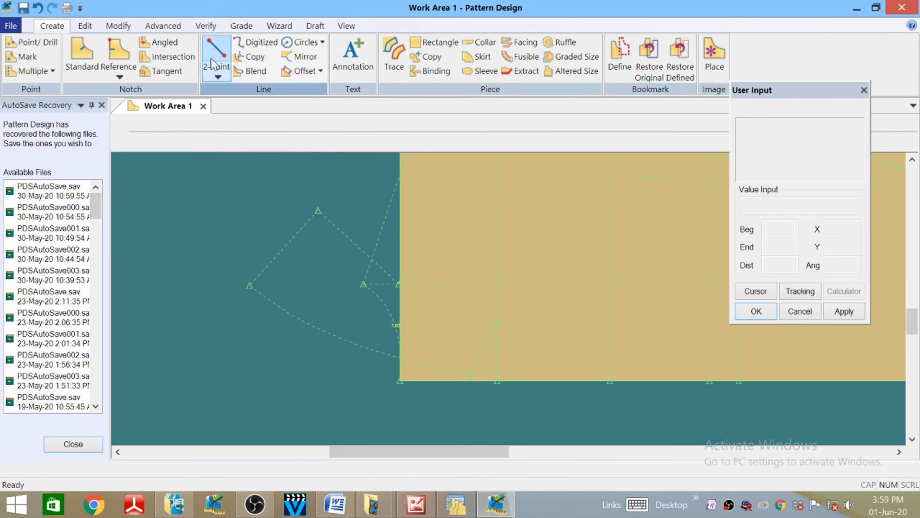
click(216, 75)
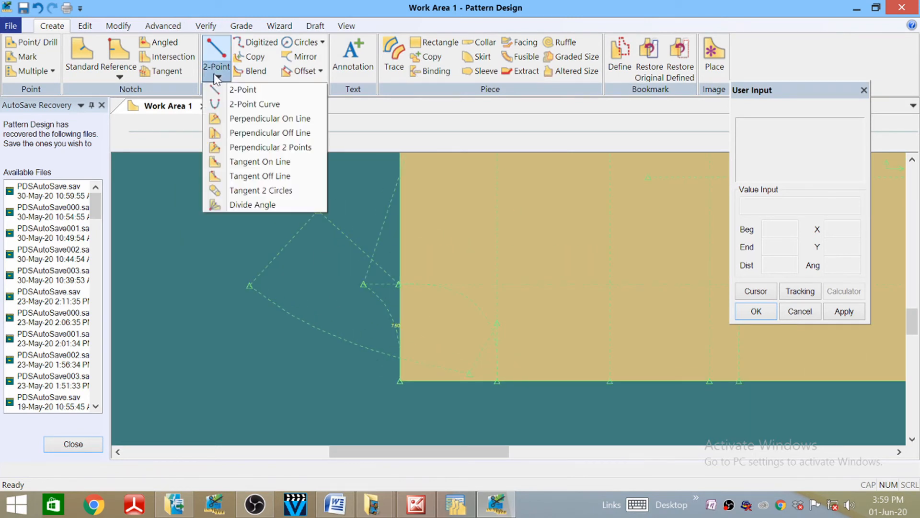
click(251, 104)
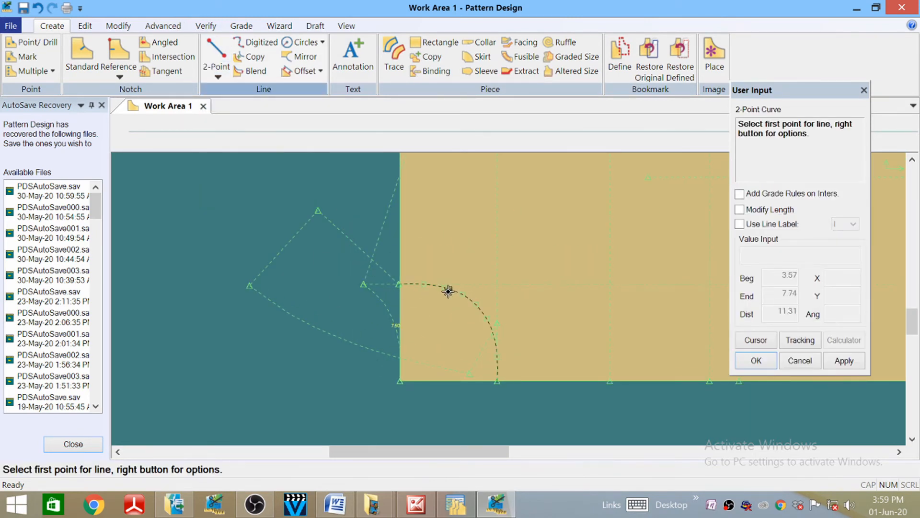
click(335, 215)
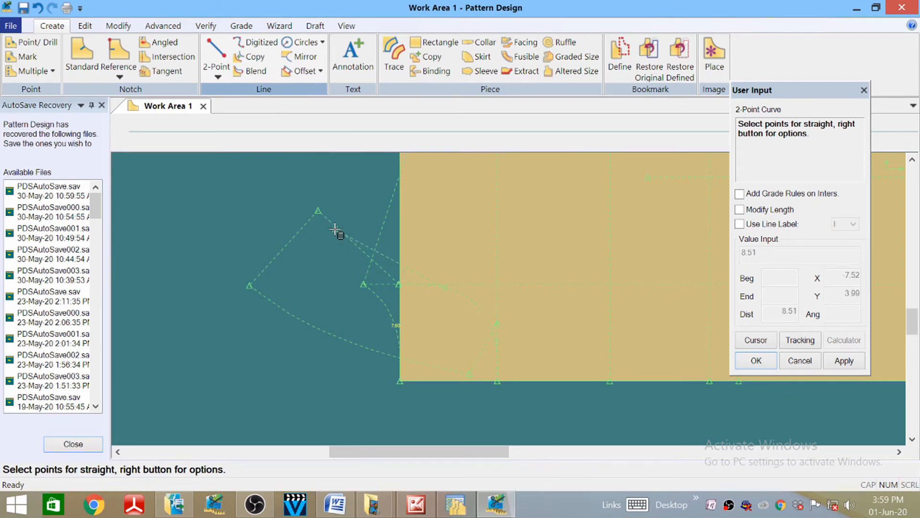
right_click(383, 205)
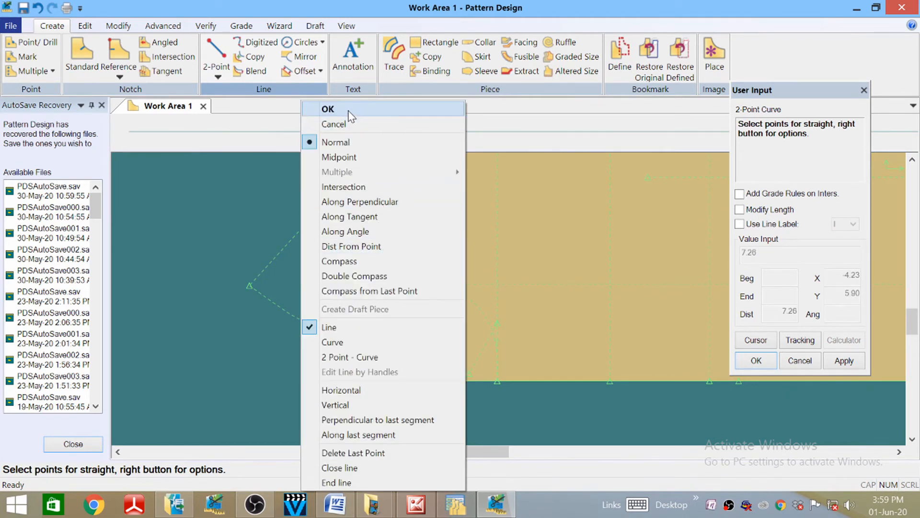
click(349, 123)
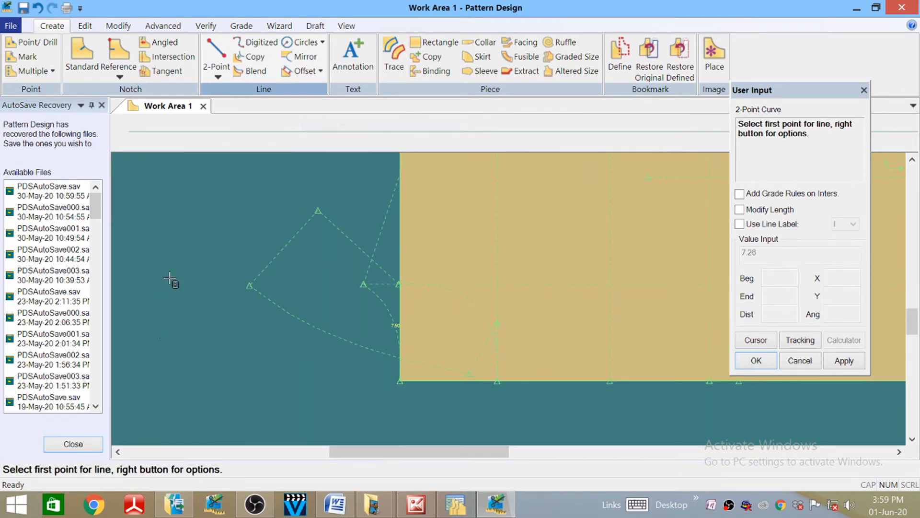
- Move the angled line's top point 1 further along the line with Point/Line
click(129, 29)
click(156, 57)
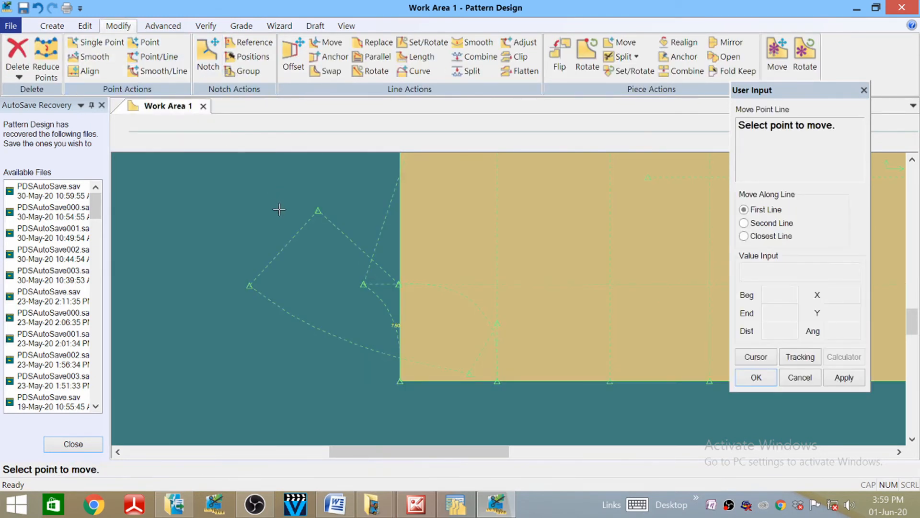
click(319, 211)
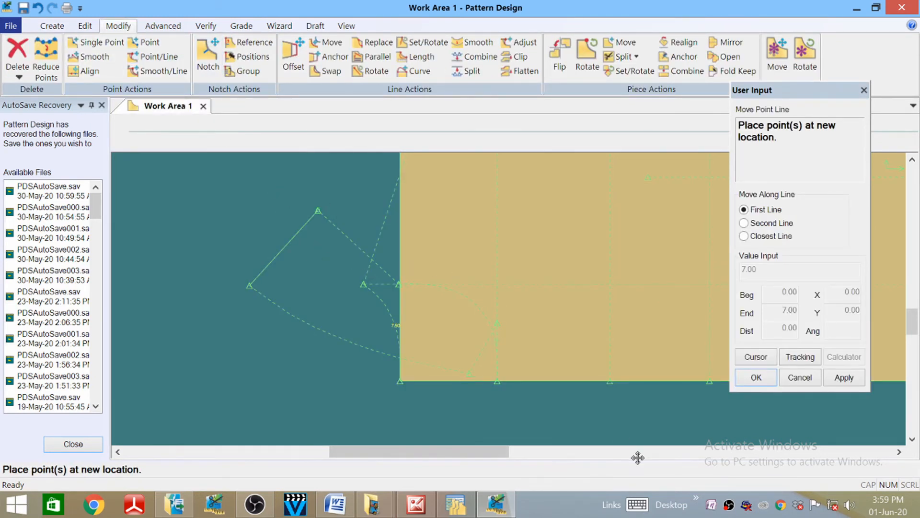
click(755, 357)
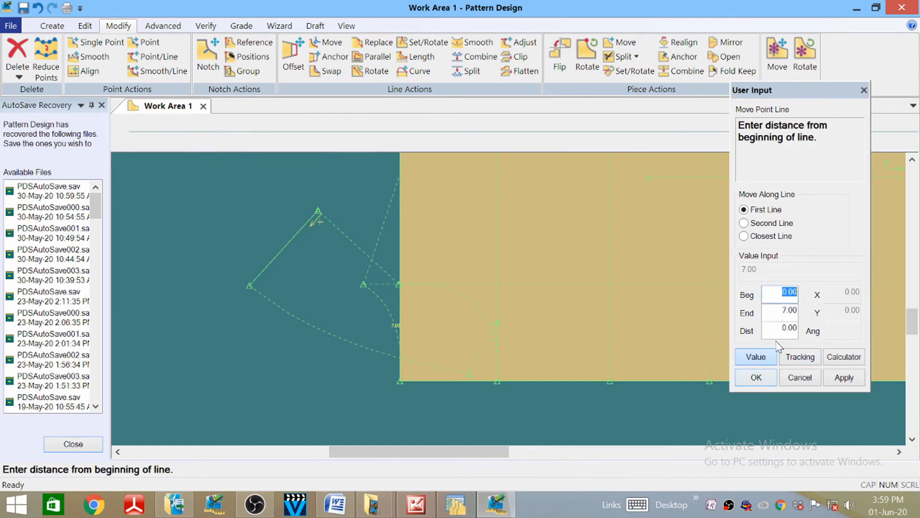
click(774, 312)
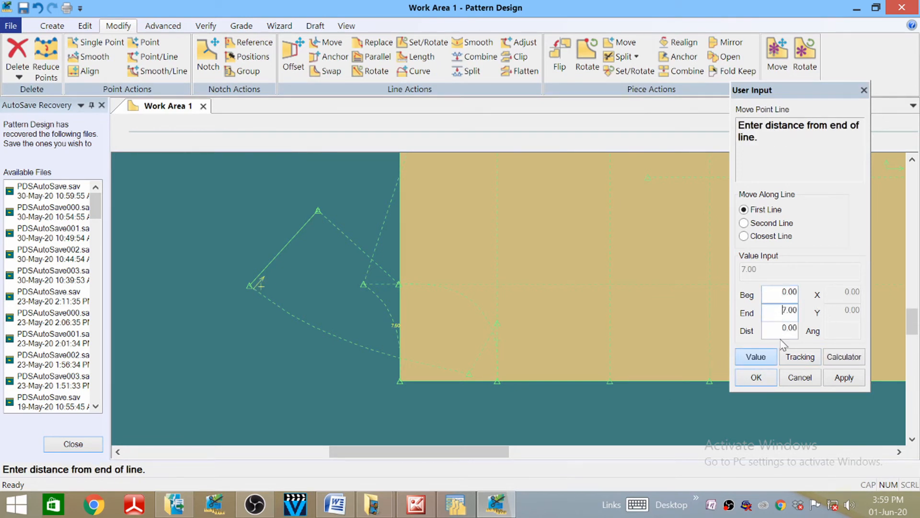
click(777, 329)
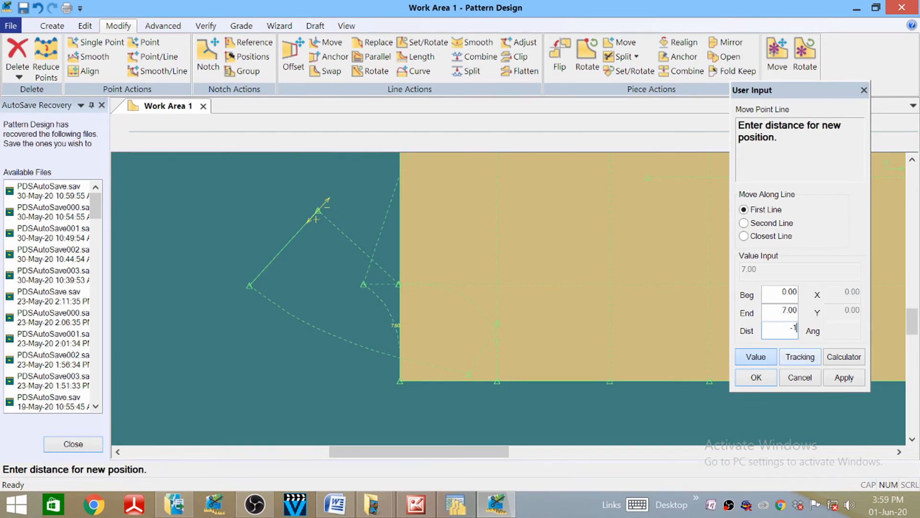
key(Return)
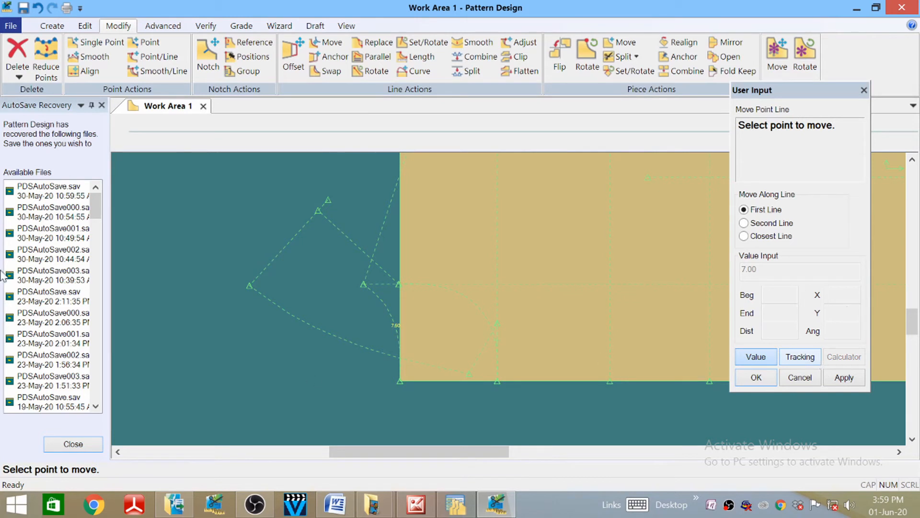
right_click(182, 198)
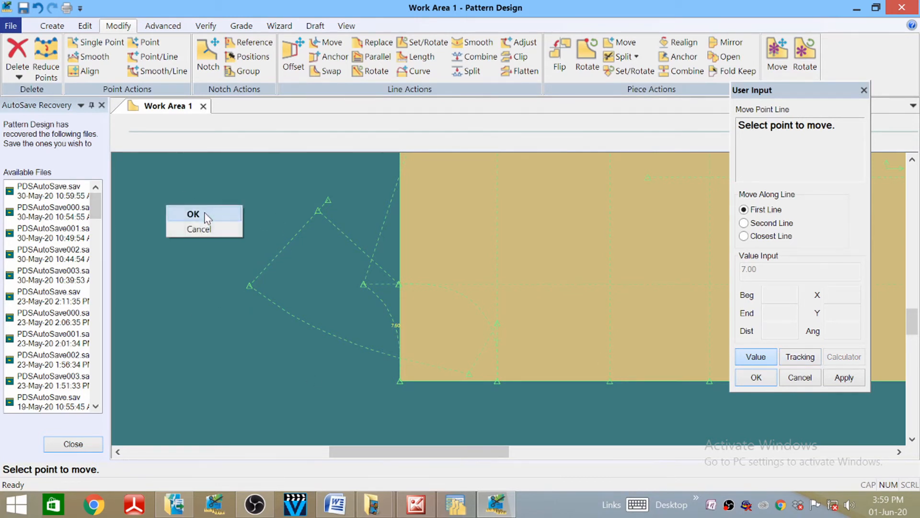
click(192, 211)
click(51, 26)
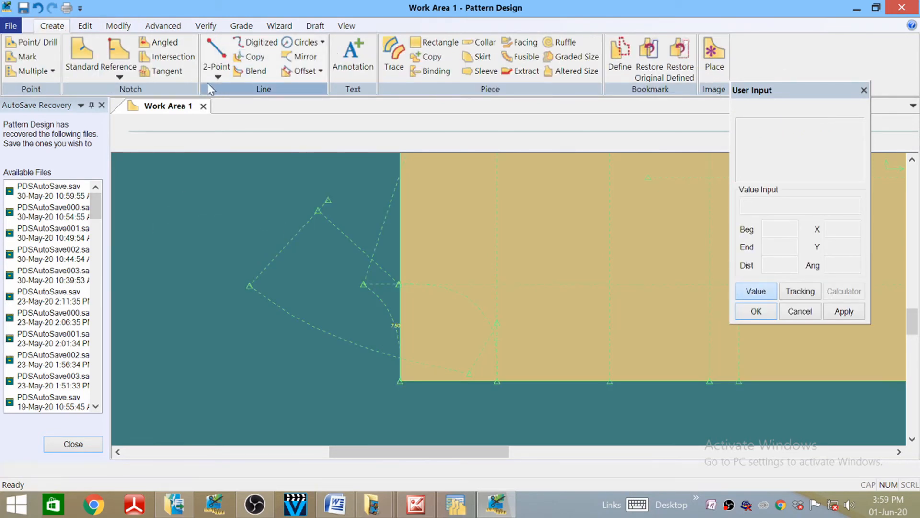
- Draw a 2-Point Curve from the extended top point to the hem corner through a bend point
click(217, 72)
click(254, 104)
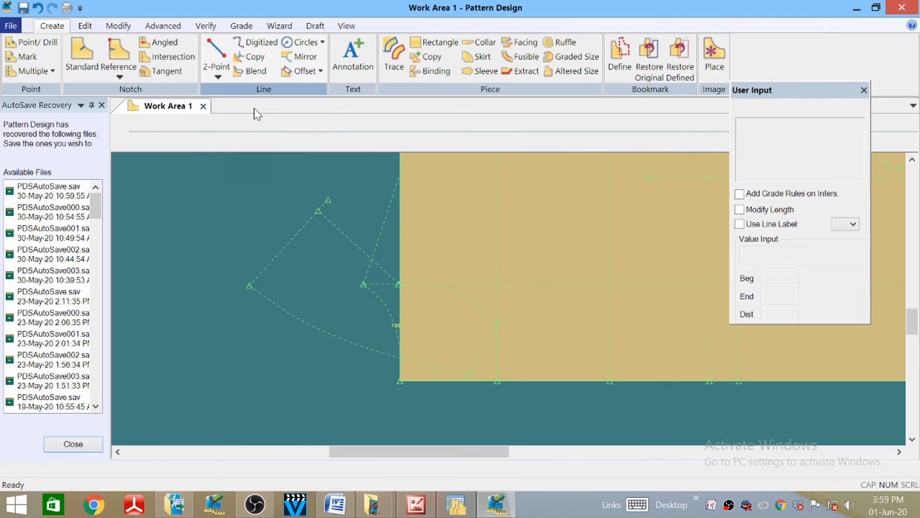
click(328, 199)
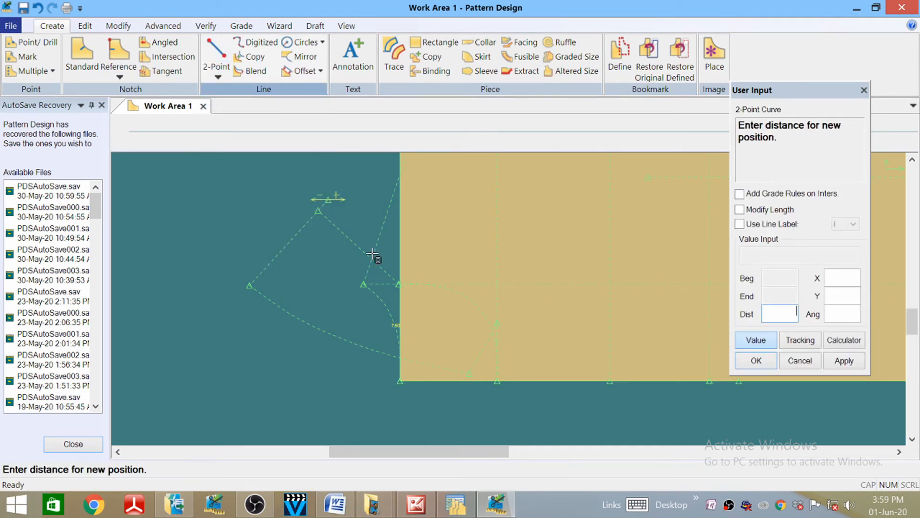
click(756, 339)
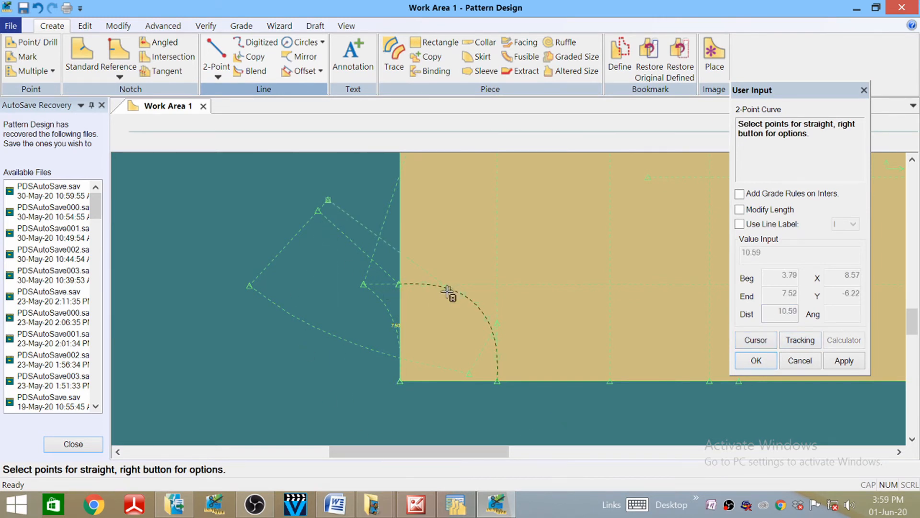
click(387, 263)
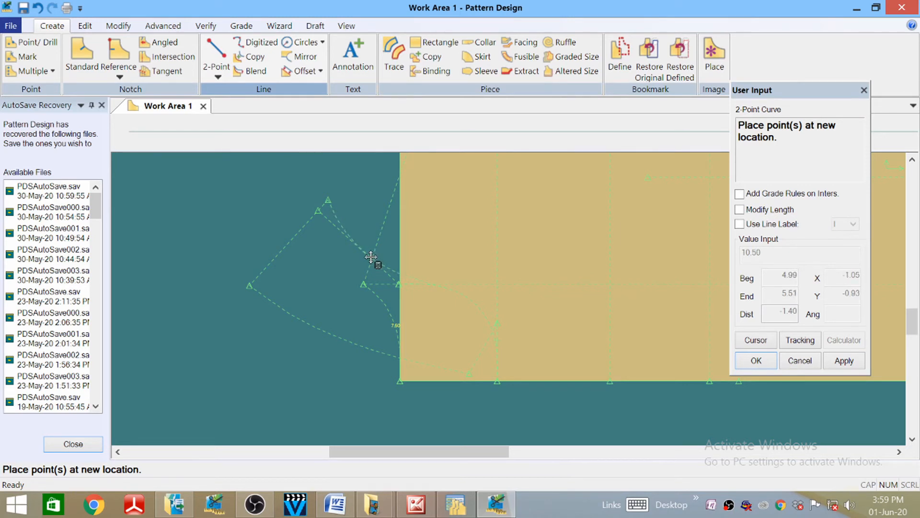
click(372, 257)
right_click(195, 213)
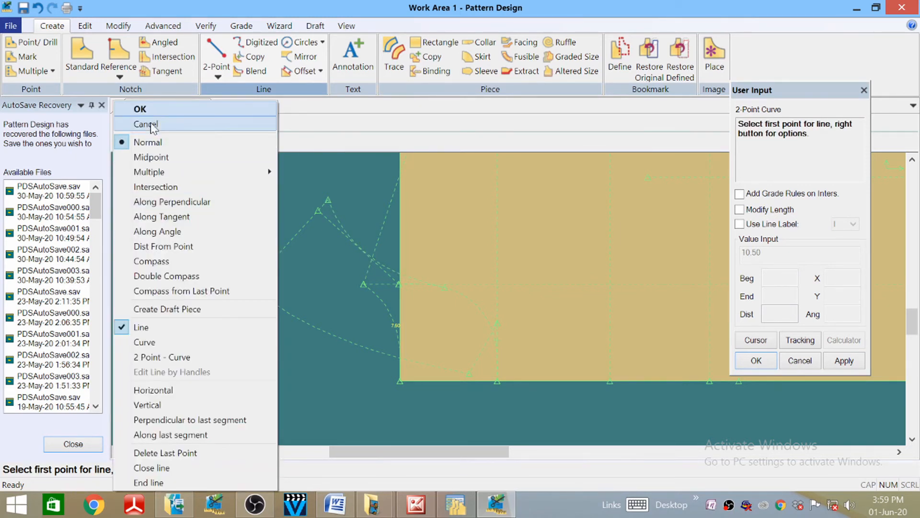
click(145, 112)
drag(207, 206, 245, 229)
scroll(283, 199, up, 1)
scroll(228, 291, up, 1)
scroll(227, 292, down, 1)
scroll(270, 170, down, 2)
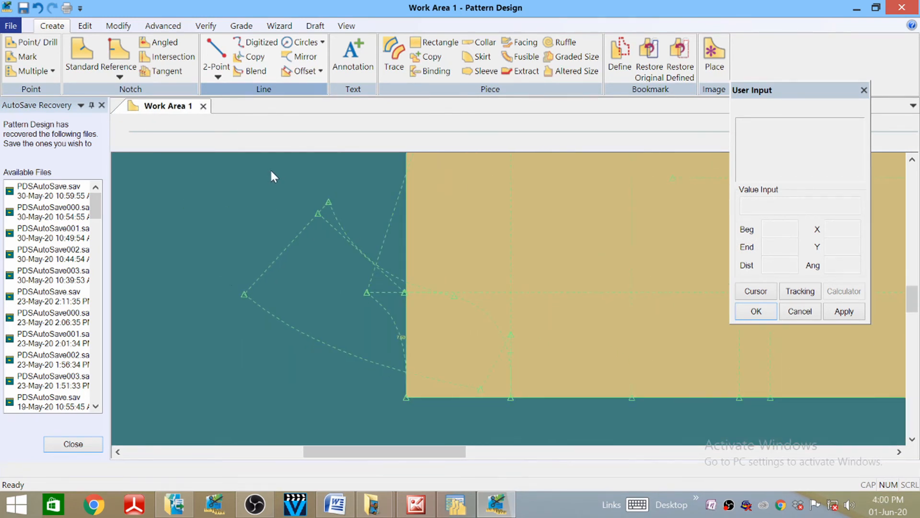
scroll(316, 407, down, 1)
scroll(336, 384, up, 2)
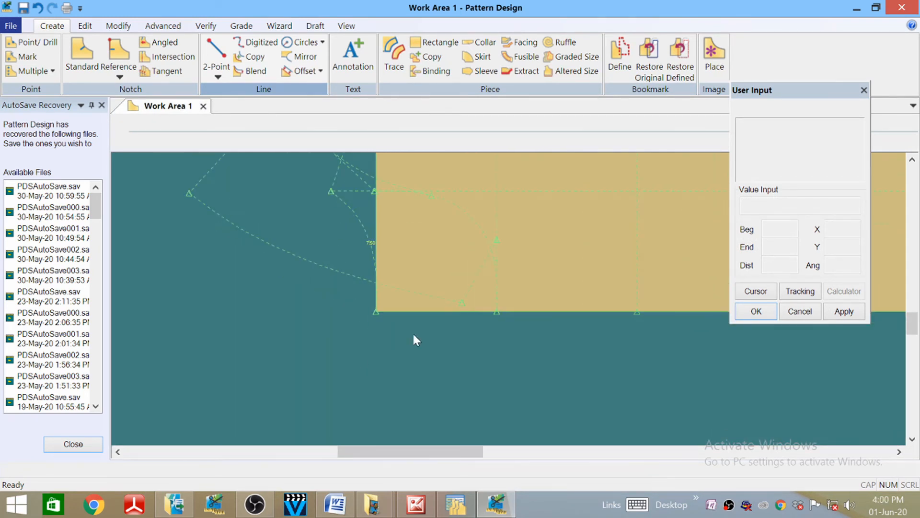
scroll(460, 358, down, 3)
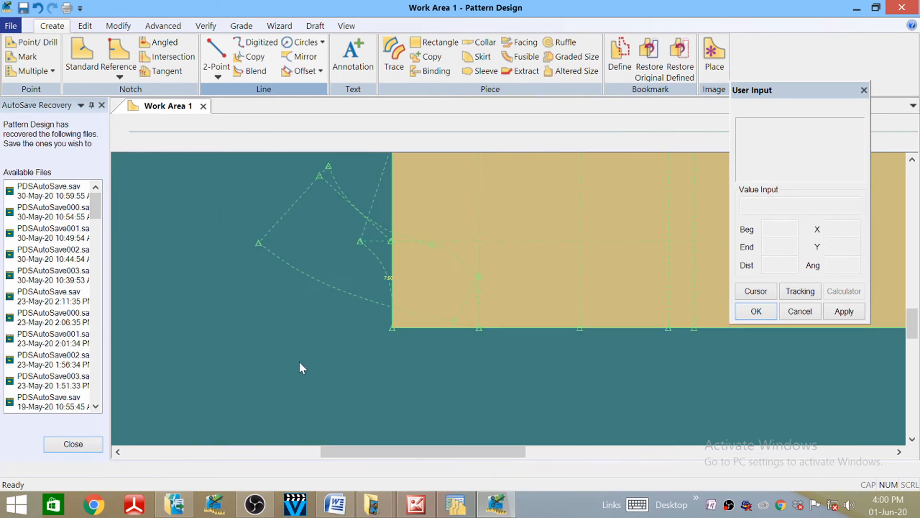
scroll(302, 384, up, 1)
scroll(290, 404, down, 1)
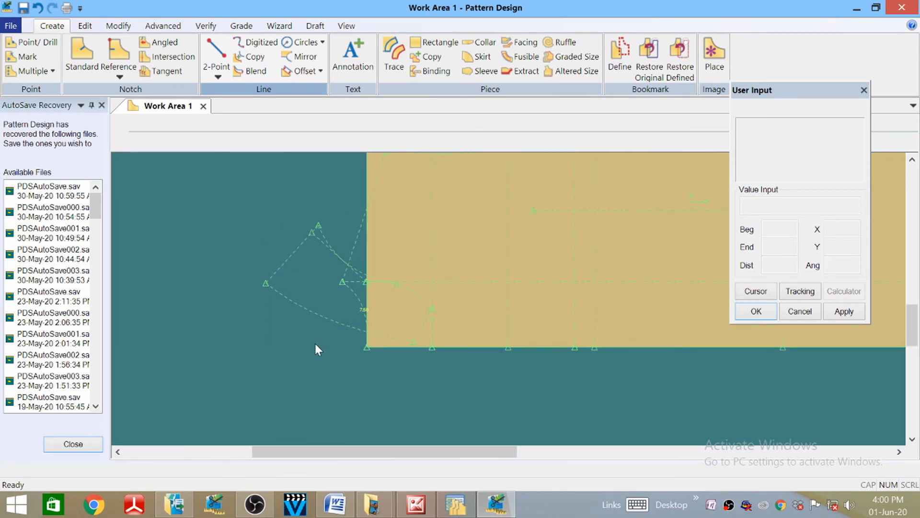
scroll(318, 350, down, 1)
scroll(321, 308, down, 1)
scroll(316, 340, up, 3)
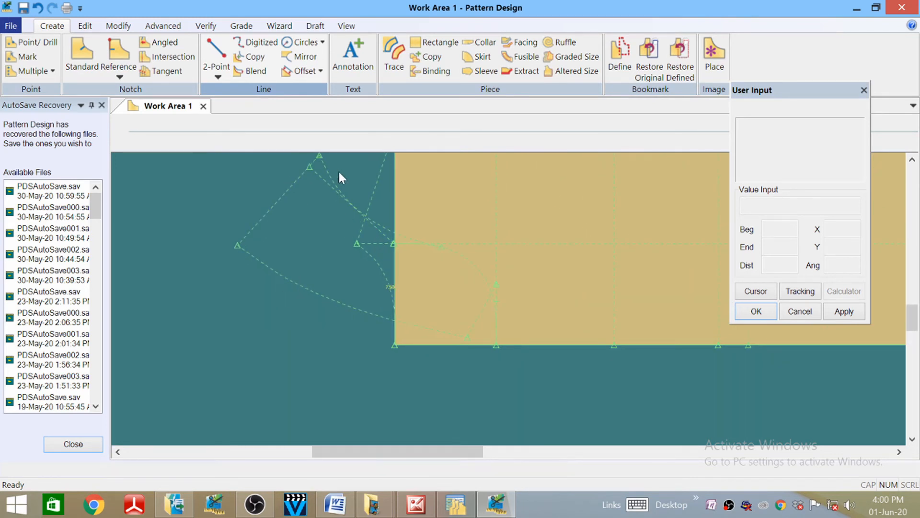
- Attempt a Perpendicular Off Line from the curve to the front edge, then cancel it
click(217, 72)
click(236, 133)
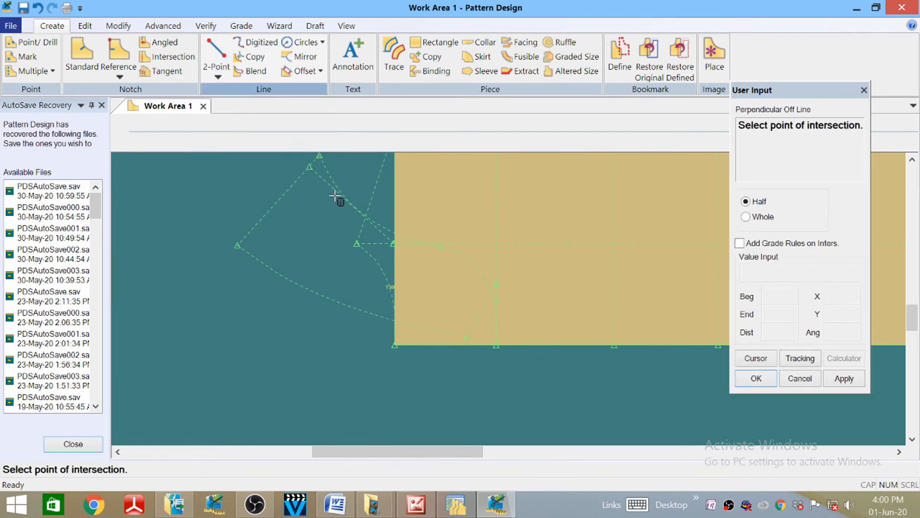
click(379, 239)
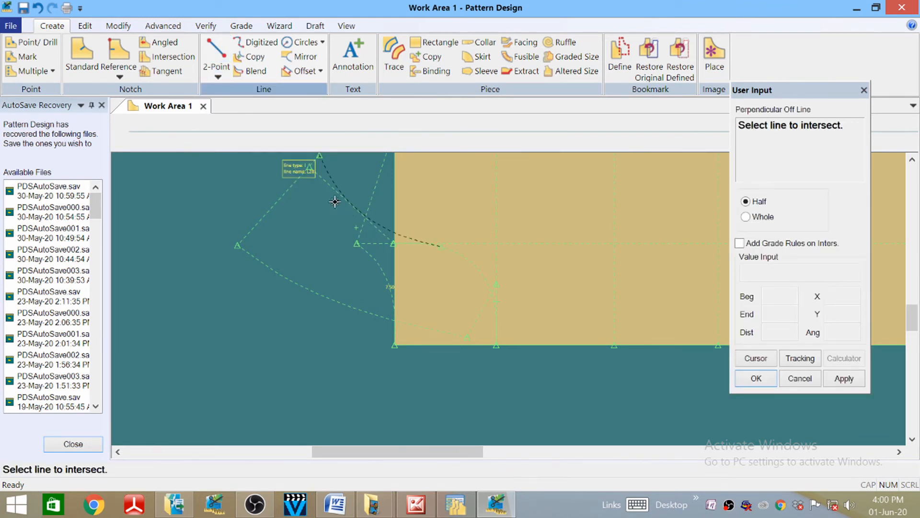
scroll(375, 233, up, 3)
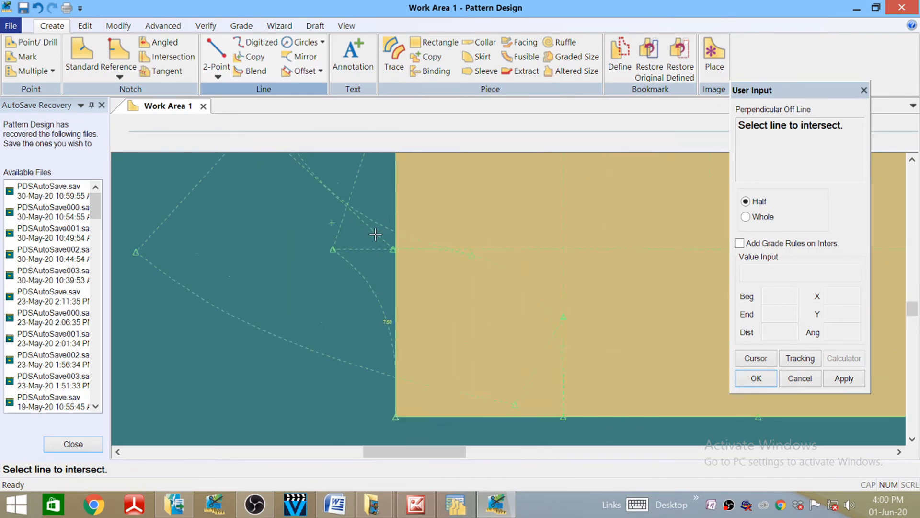
scroll(375, 233, up, 1)
click(400, 254)
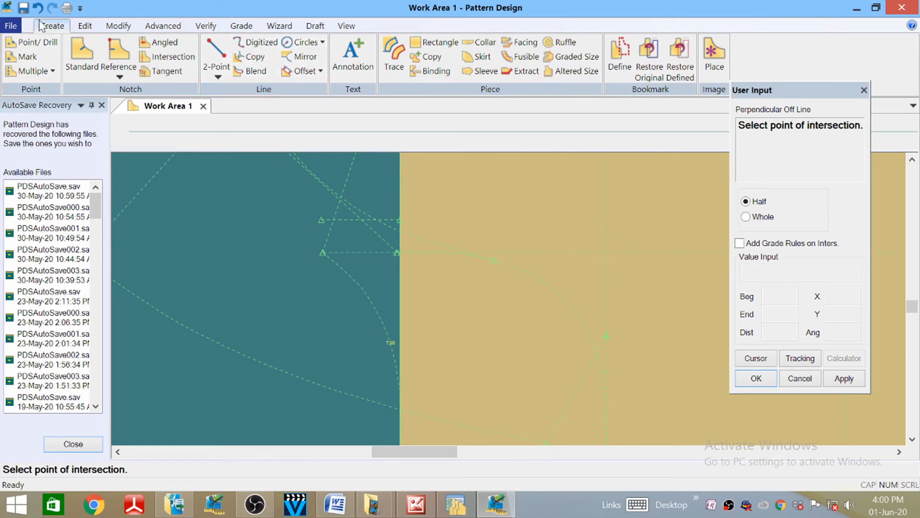
key(Escape)
- Draw a Perpendicular On Line from a point on the curve down-left near the hem corner
click(212, 77)
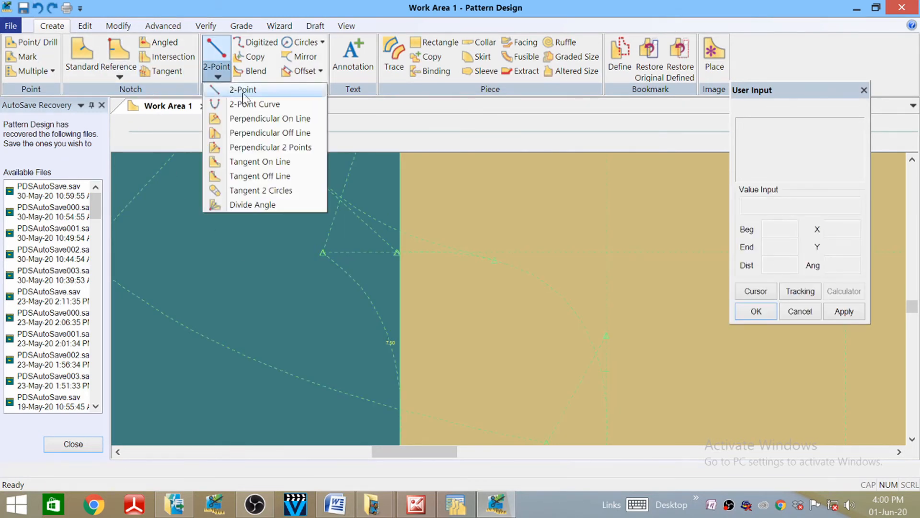
click(271, 118)
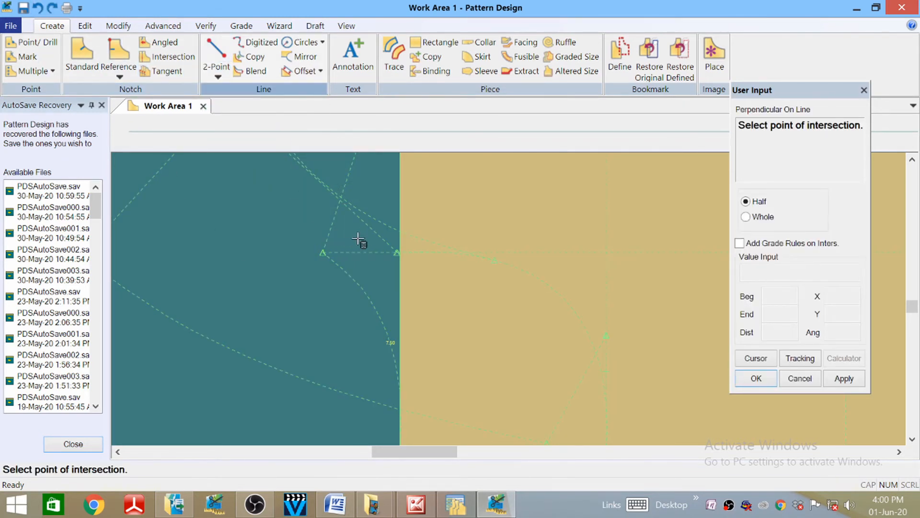
click(384, 242)
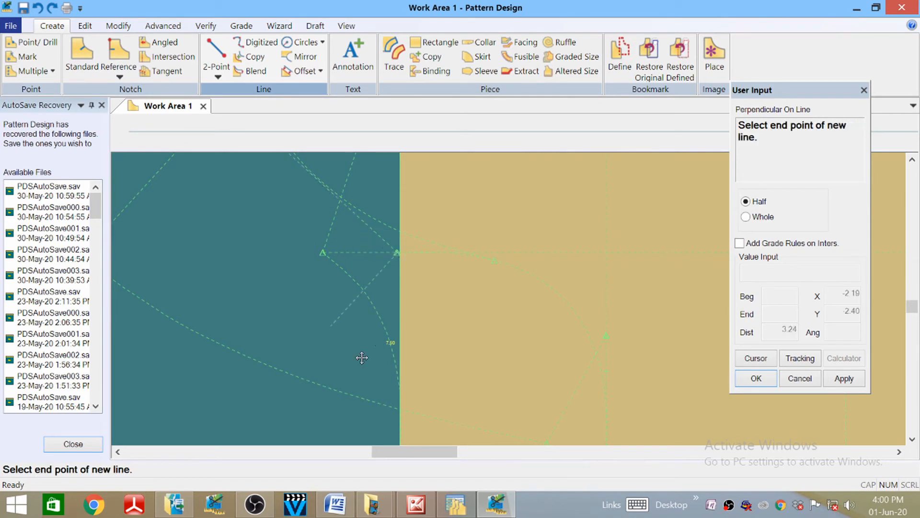
click(311, 395)
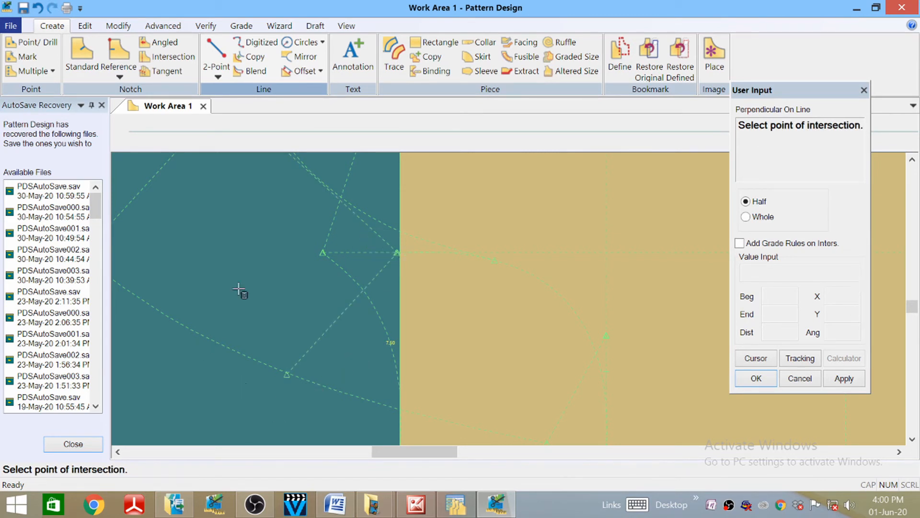
scroll(453, 317, down, 2)
scroll(457, 300, down, 2)
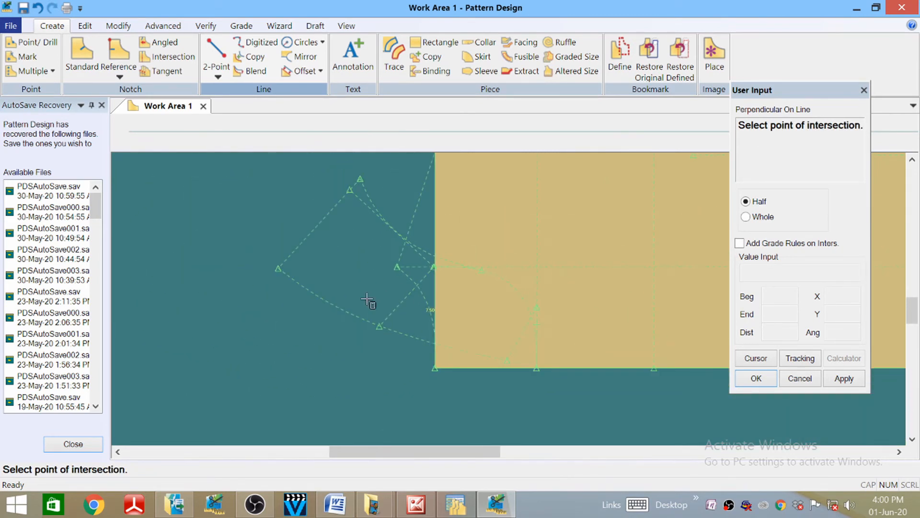
right_click(201, 249)
click(176, 249)
click(183, 208)
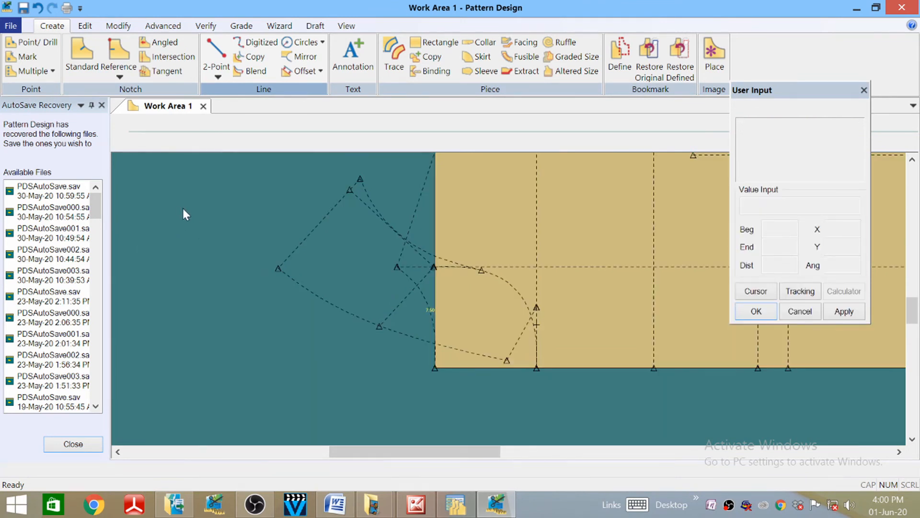
- Window-select every line of the jacket block so it turns green, then zoom to inspect it
scroll(329, 317, up, 1)
scroll(292, 297, down, 2)
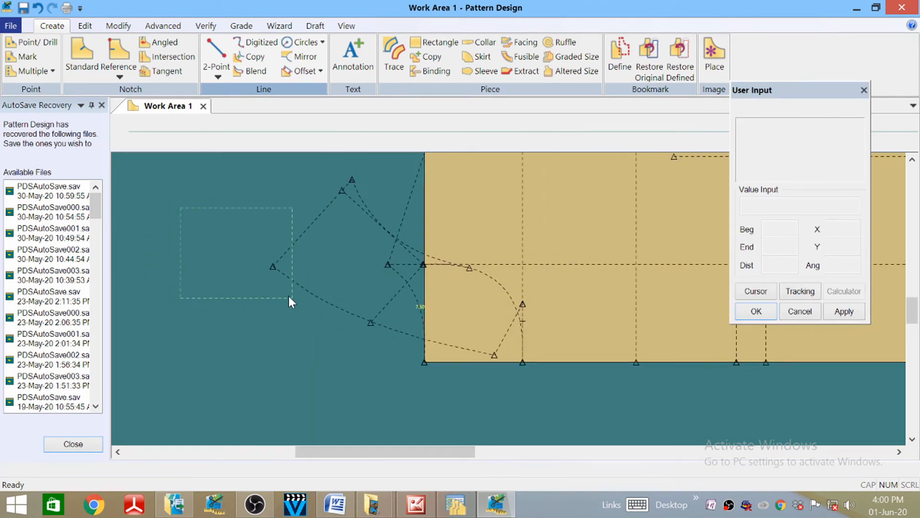
click(213, 246)
scroll(200, 338, down, 2)
scroll(226, 226, down, 2)
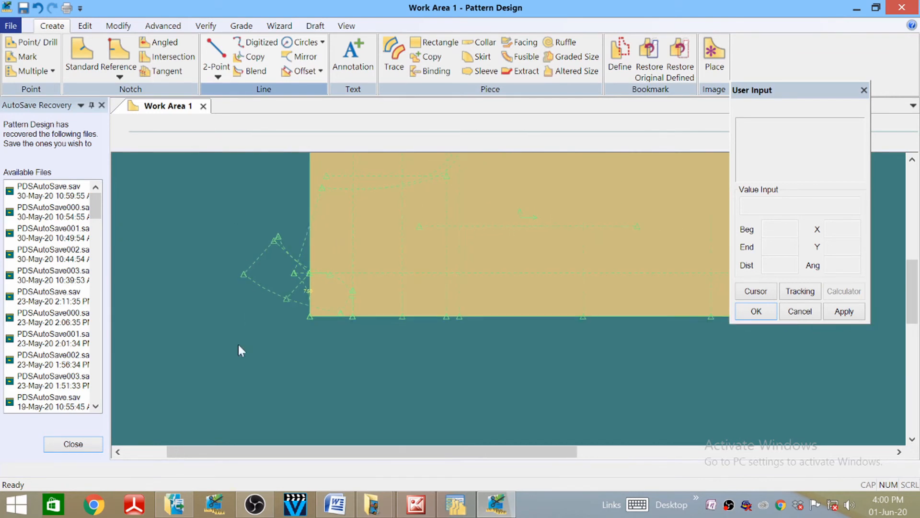
scroll(235, 293, up, 3)
scroll(178, 335, up, 2)
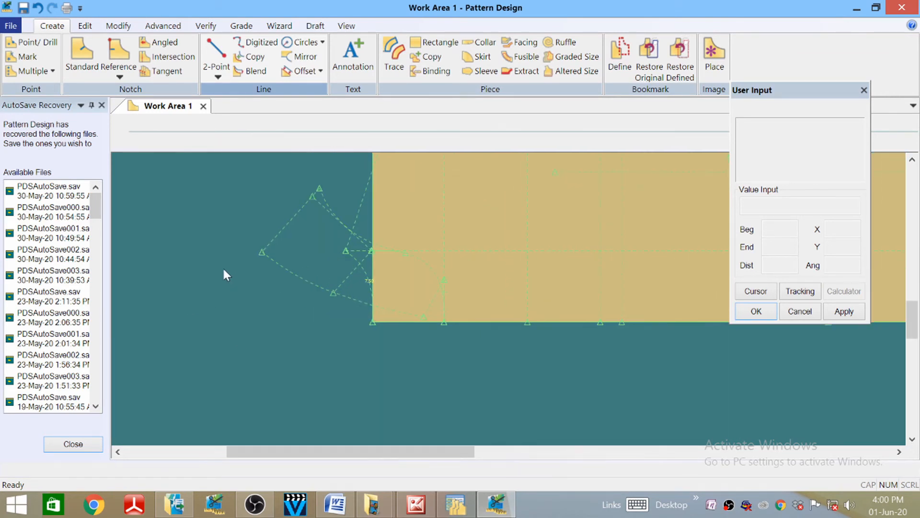
scroll(209, 333, down, 1)
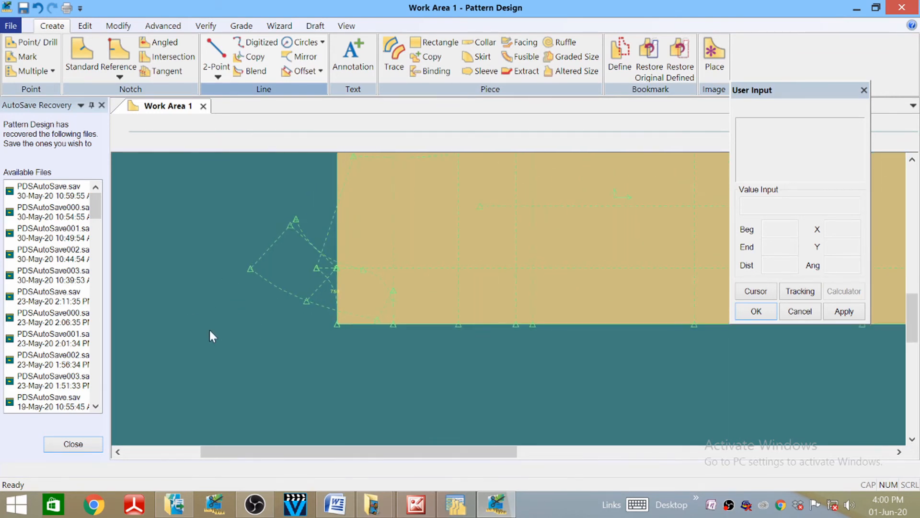
scroll(257, 256, up, 3)
scroll(225, 350, up, 1)
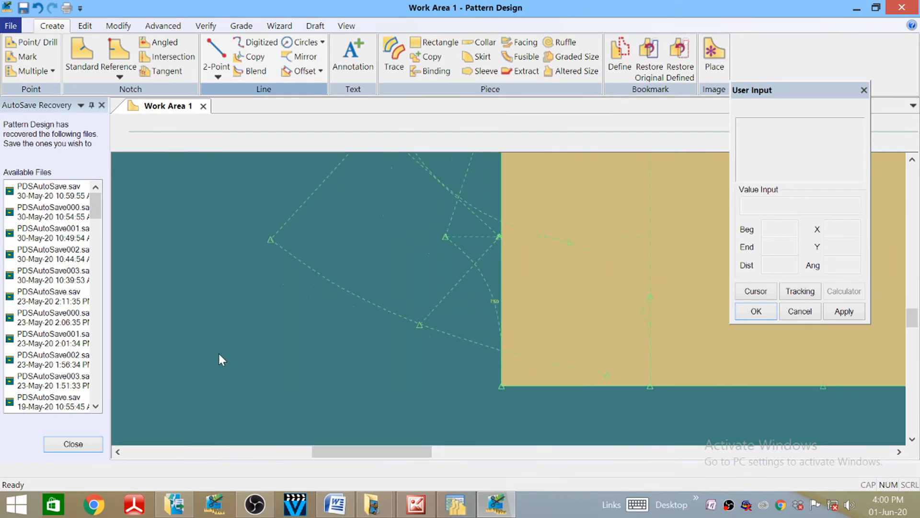
scroll(191, 378, down, 3)
scroll(238, 275, down, 3)
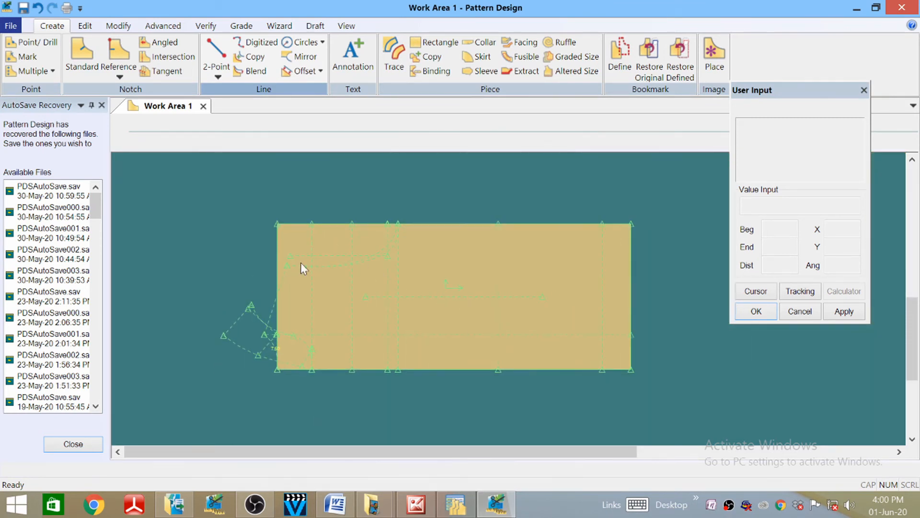
scroll(352, 335, down, 1)
scroll(353, 335, up, 2)
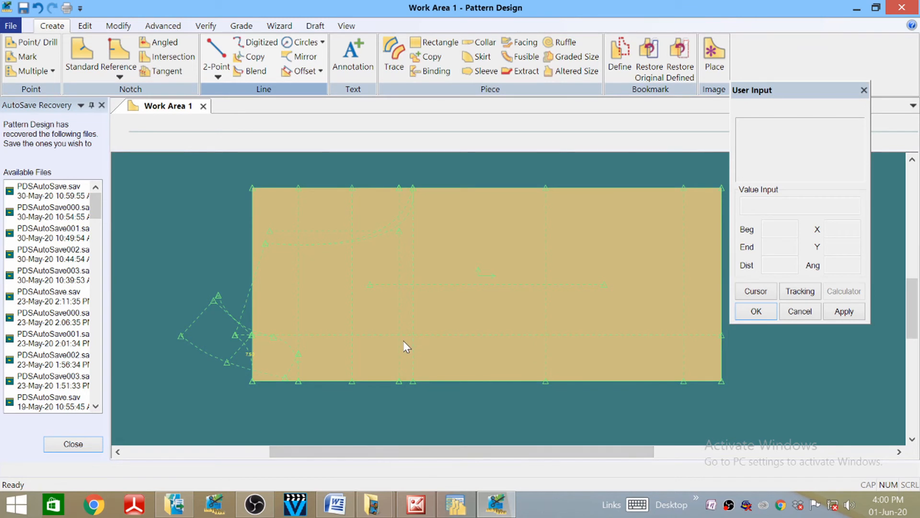
scroll(414, 313, down, 1)
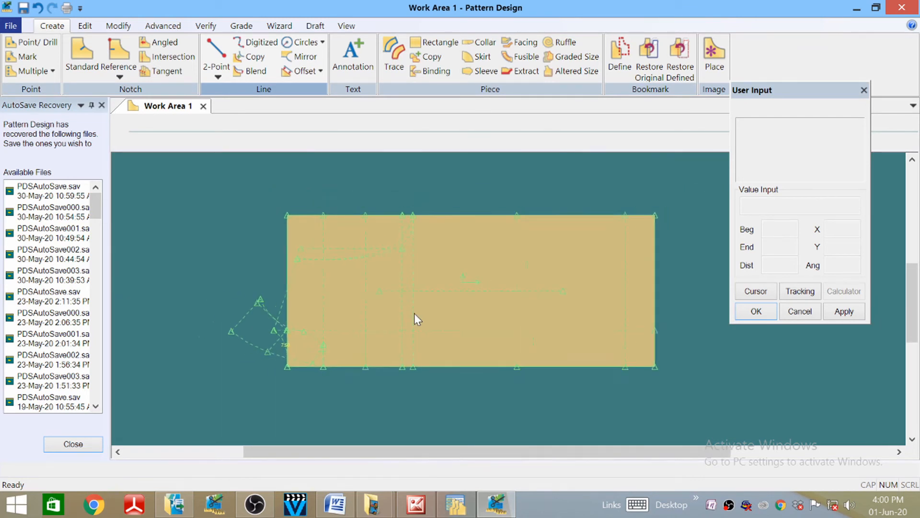
scroll(410, 381, up, 2)
scroll(409, 379, down, 2)
scroll(417, 355, down, 1)
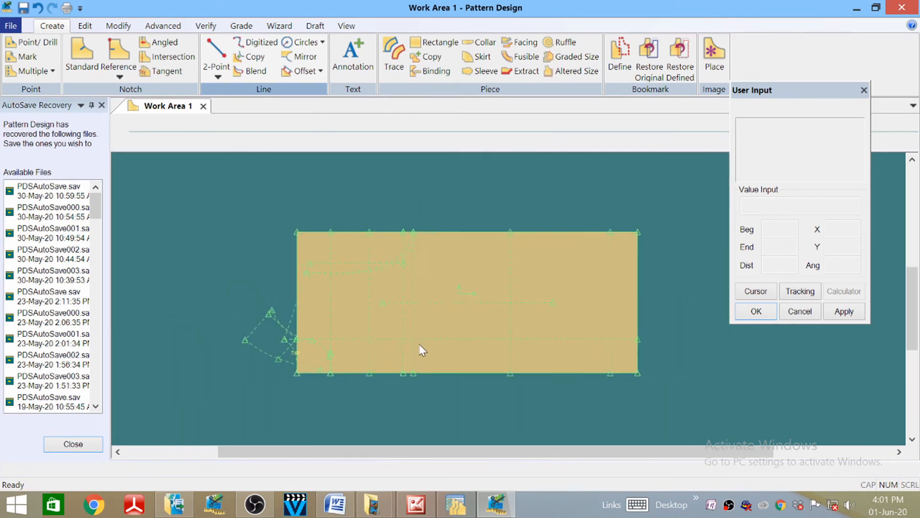
scroll(412, 345, up, 3)
scroll(410, 341, up, 1)
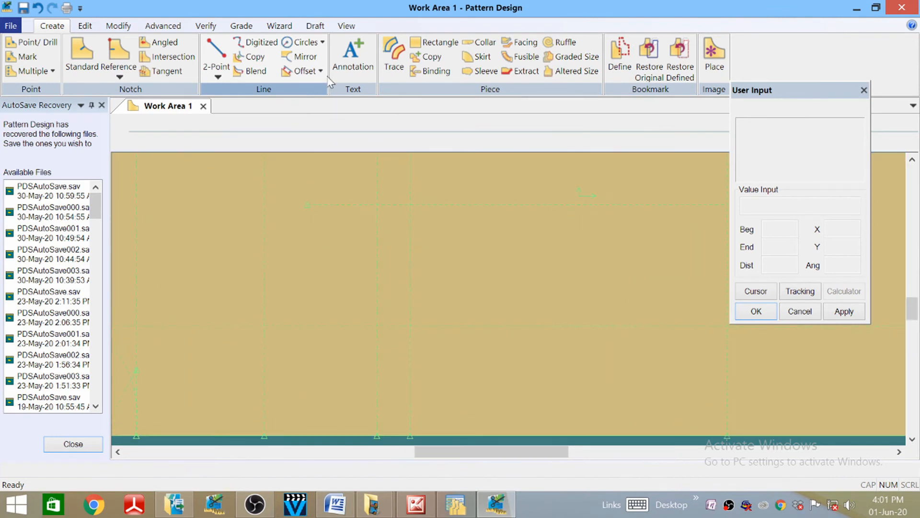
- Zoom into the block and split the vertical dashed line at a point partway along it
click(346, 25)
click(153, 53)
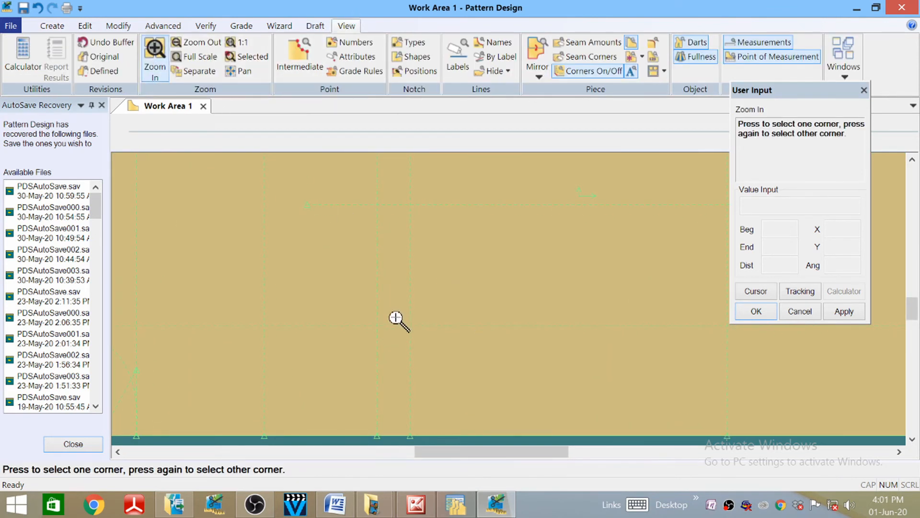
click(425, 338)
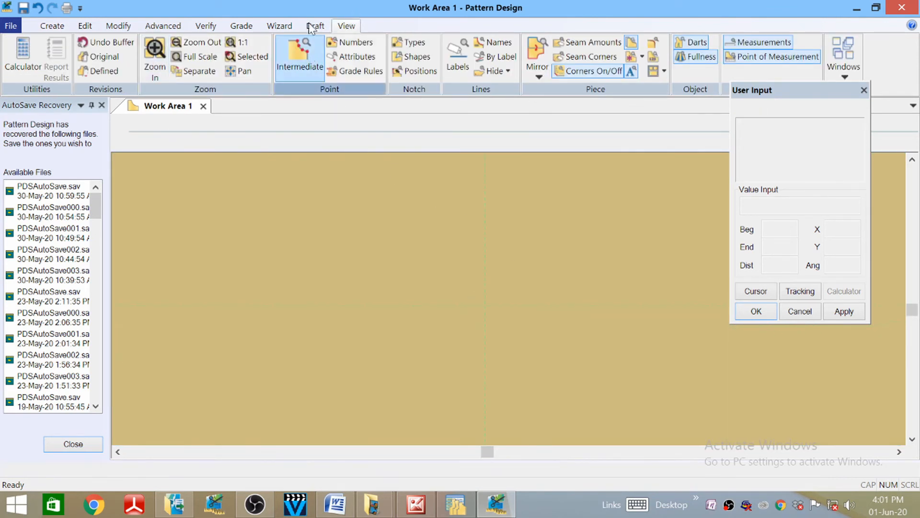
click(118, 25)
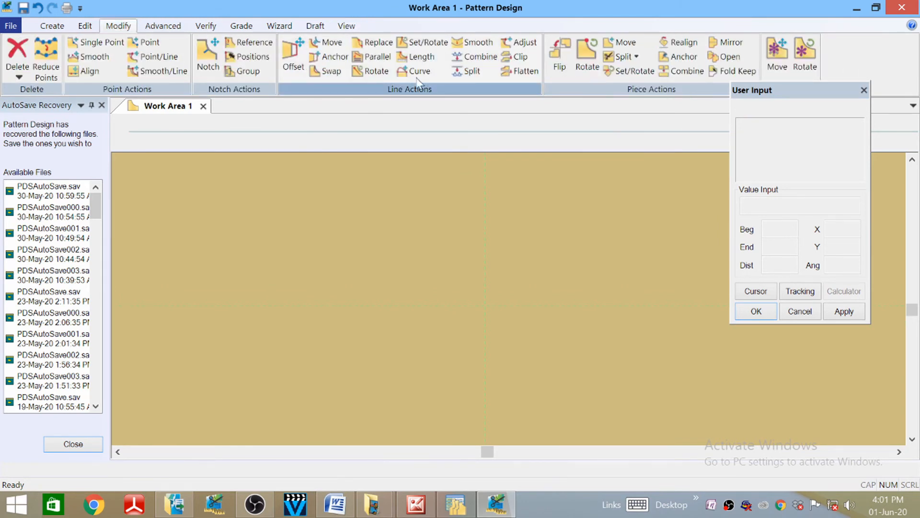
click(467, 73)
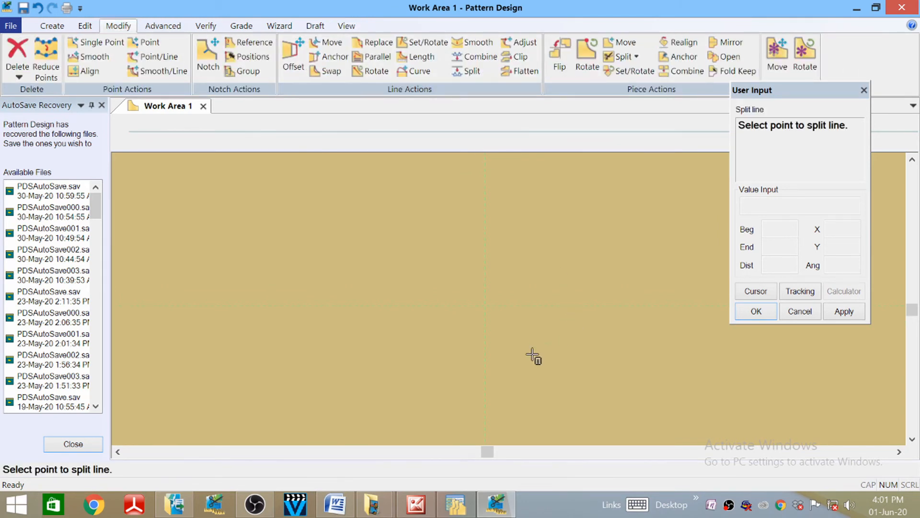
click(482, 305)
right_click(275, 216)
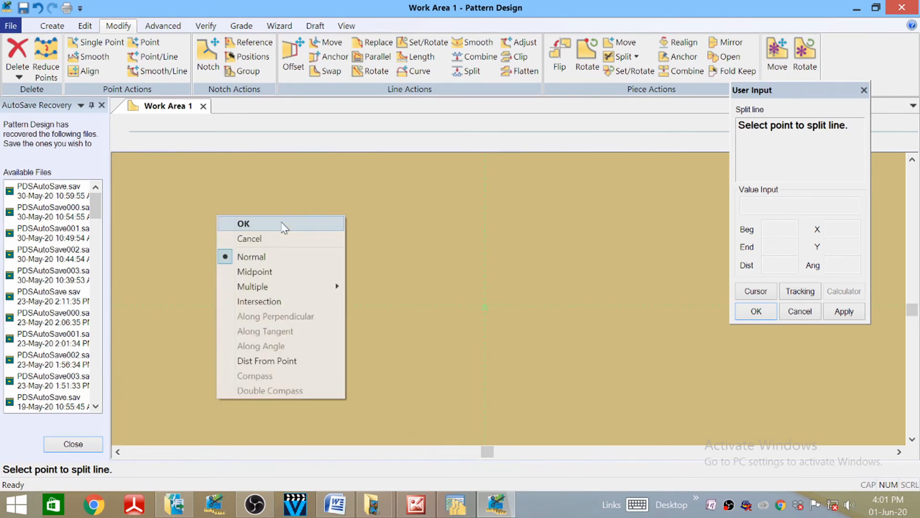
click(280, 221)
click(346, 26)
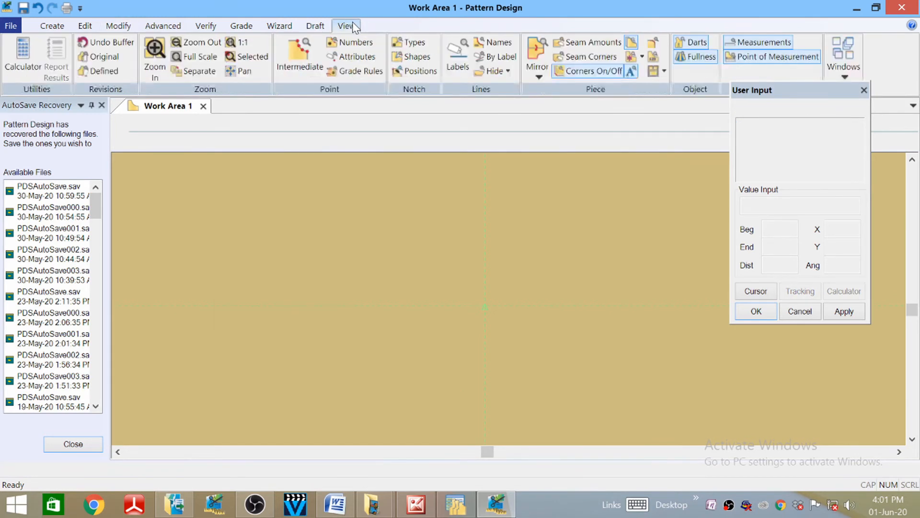
click(194, 42)
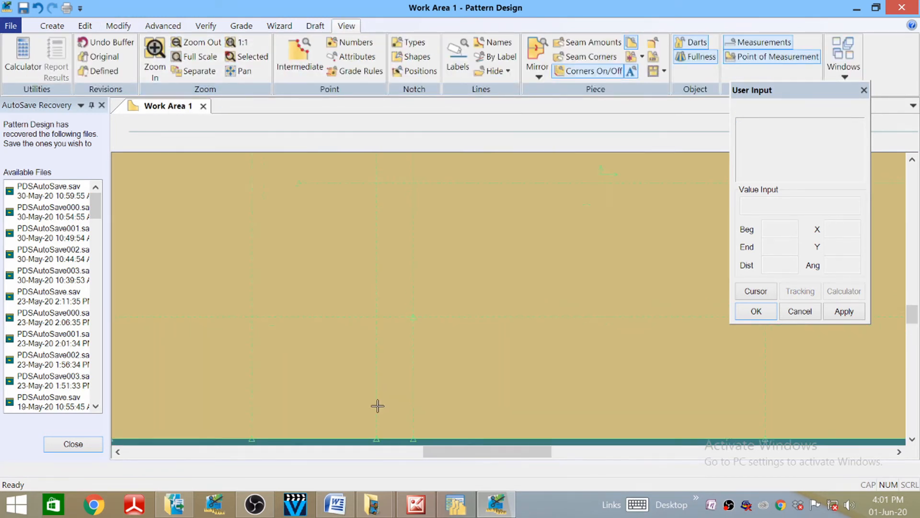
scroll(399, 349, down, 5)
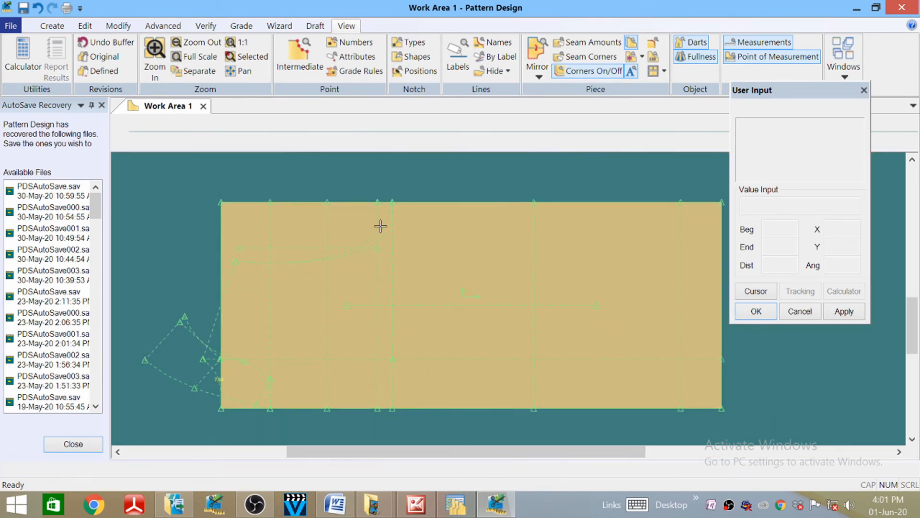
- Draw a horizontal 2-point line 14 long starting 12 along the split vertical guide
click(52, 25)
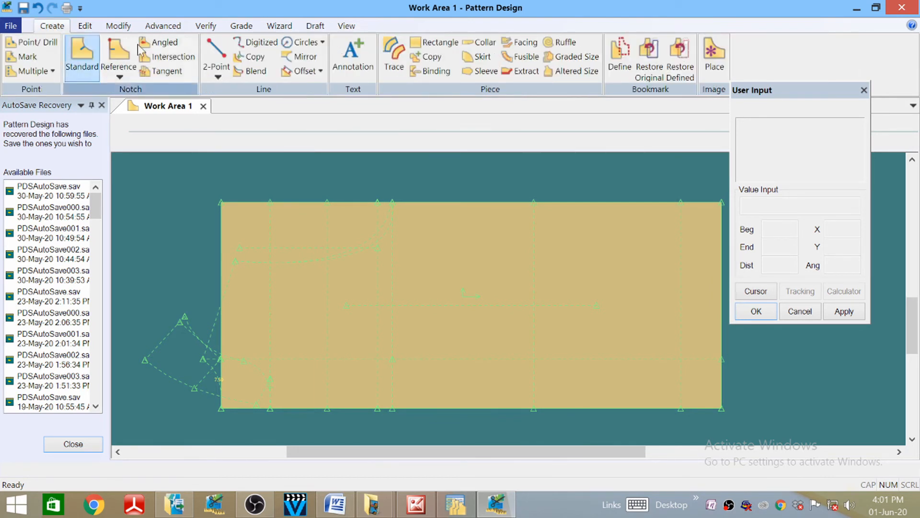
click(218, 77)
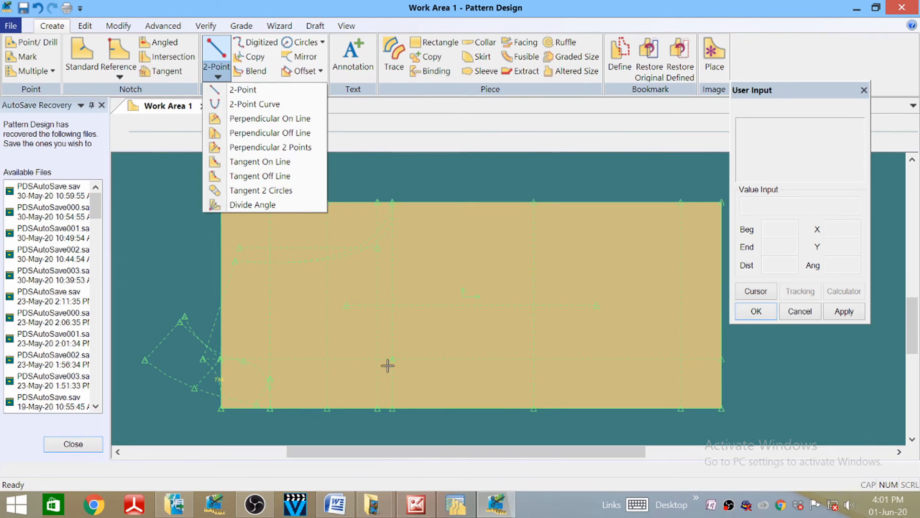
click(390, 331)
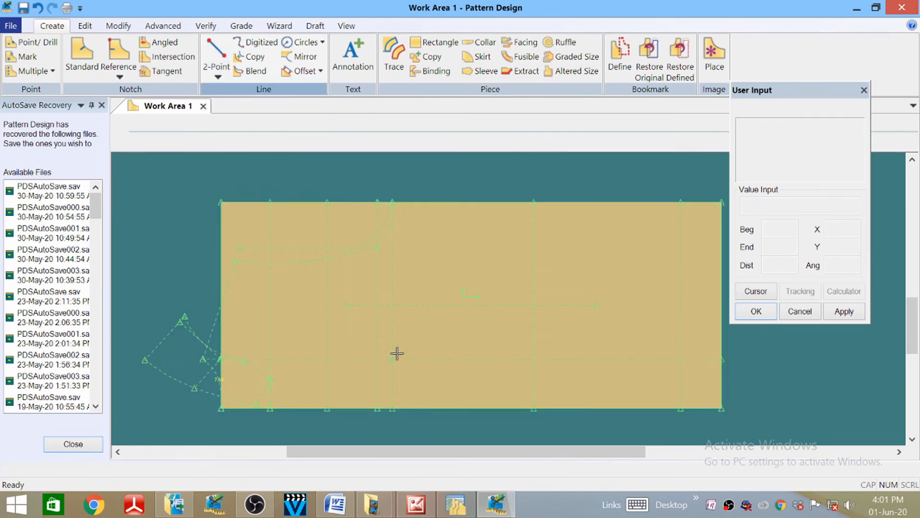
click(216, 60)
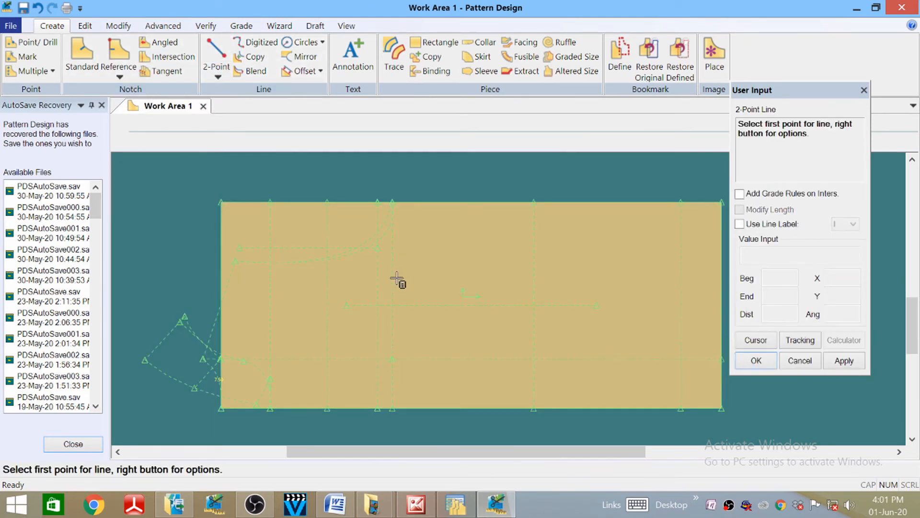
click(393, 359)
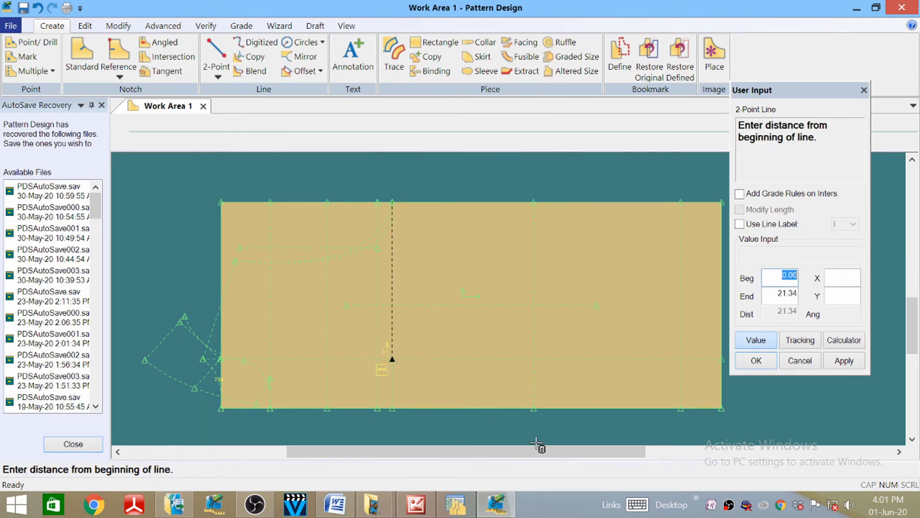
text(12)
key(Return)
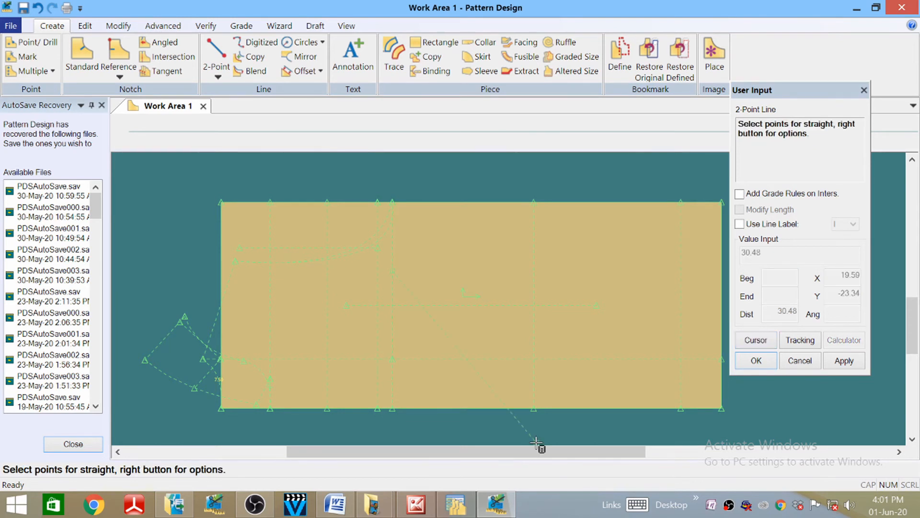
right_click(492, 250)
click(478, 390)
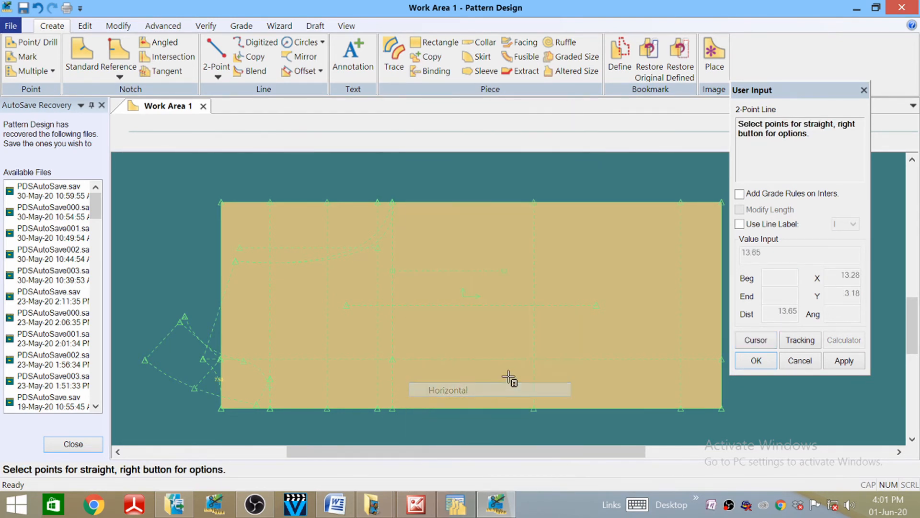
click(757, 341)
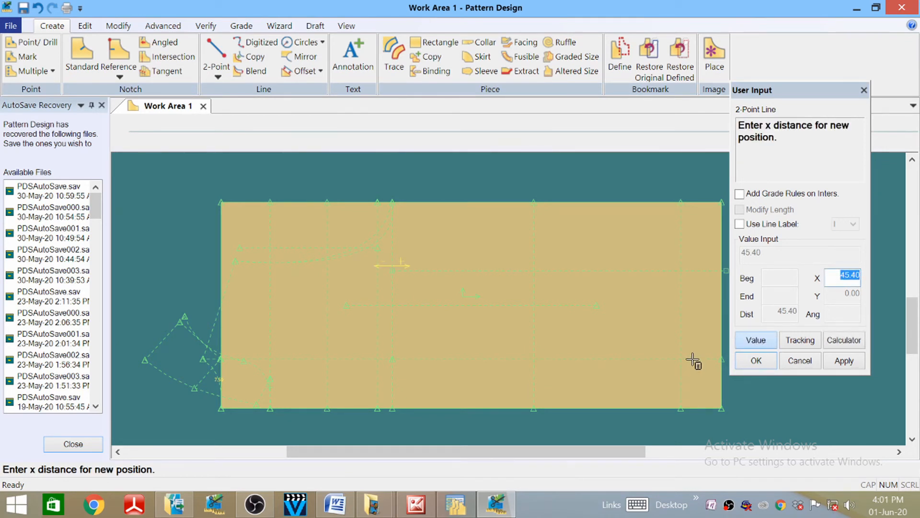
text(14)
key(Return)
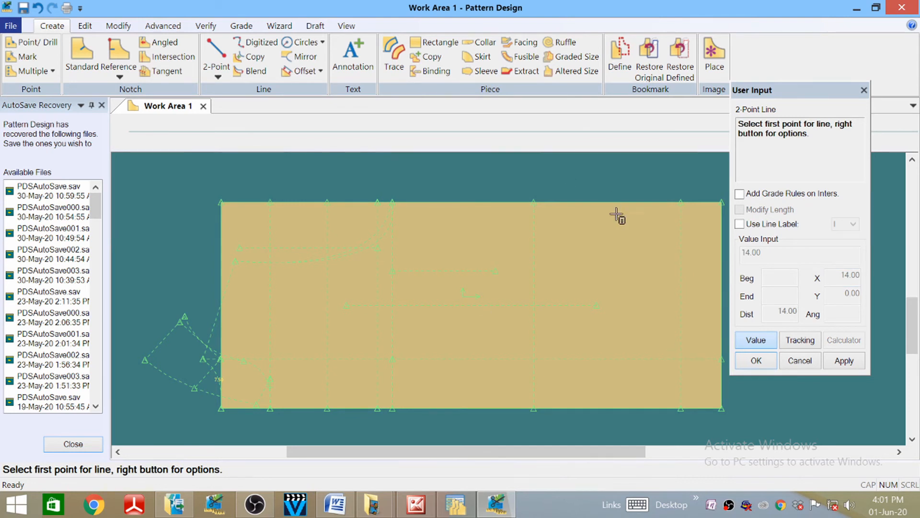
- Draw a 12-long vertical line straight down from the new horizontal line's end
click(496, 271)
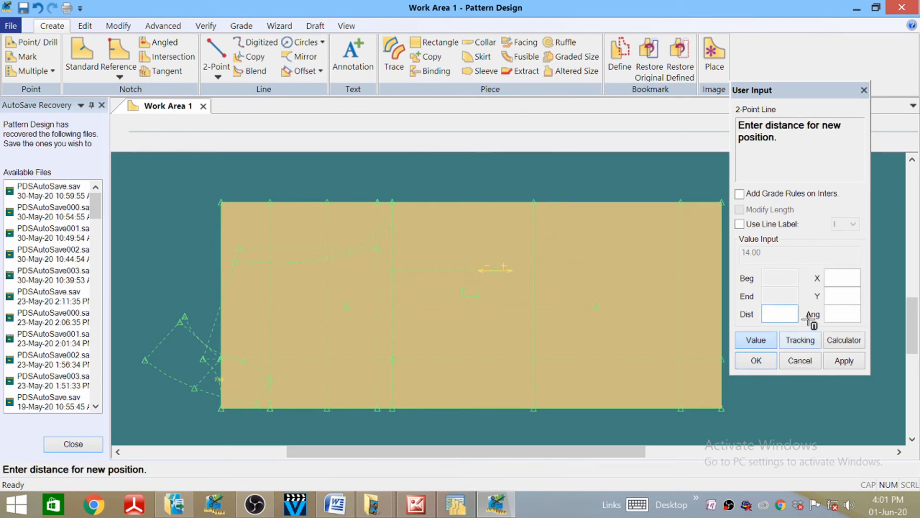
click(842, 278)
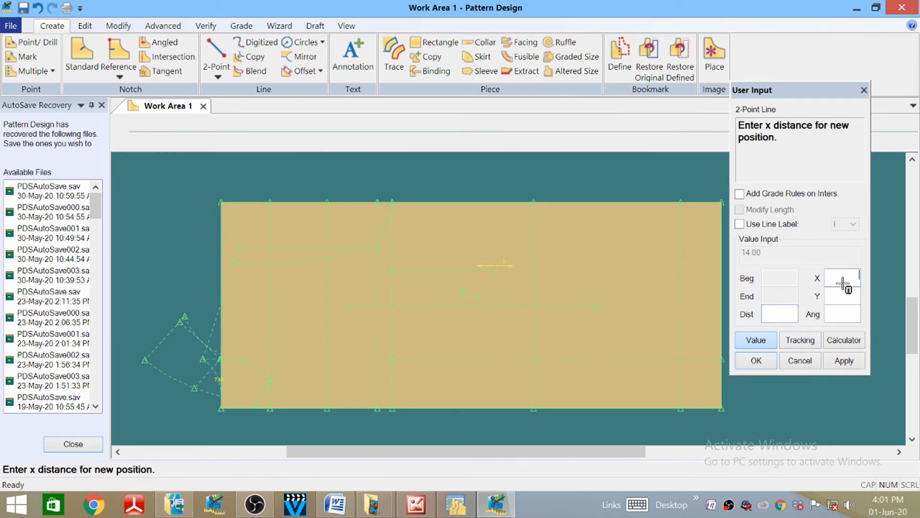
click(844, 297)
key(Return)
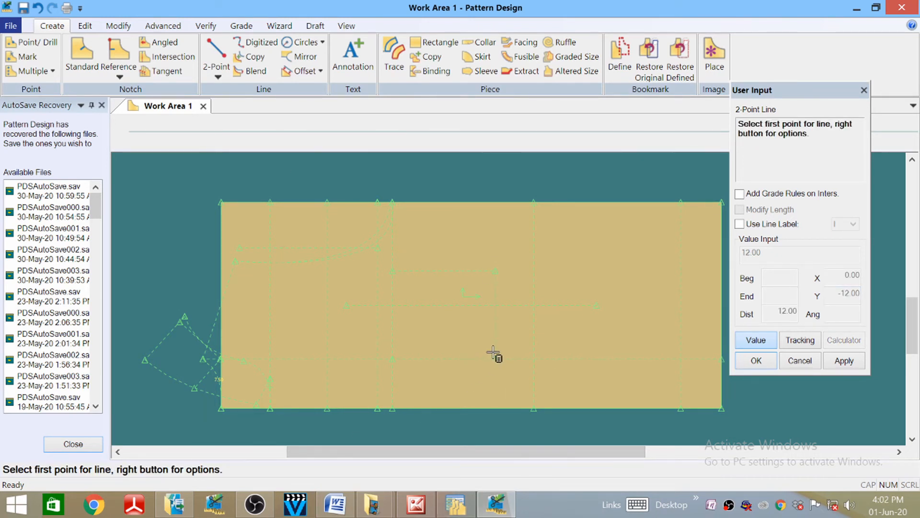
- Add a 14-long horizontal line running left from its bottom and end the line command
click(501, 366)
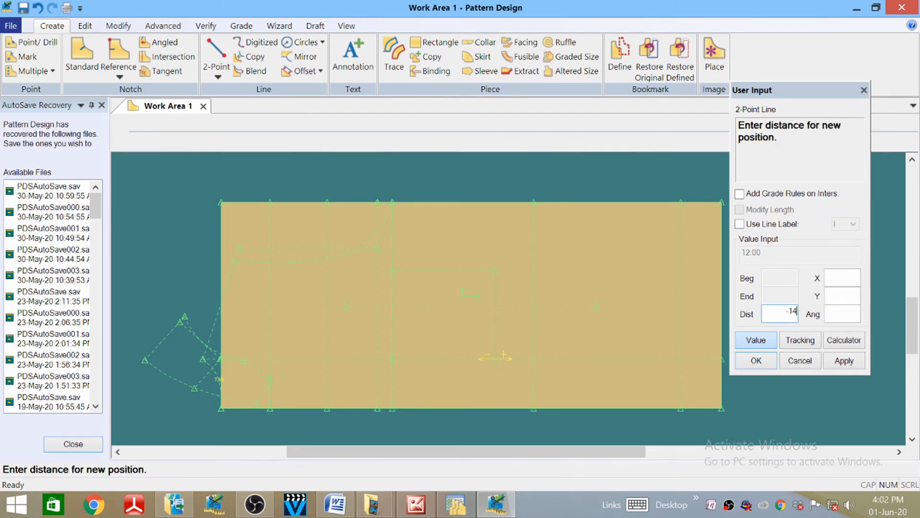
key(Return)
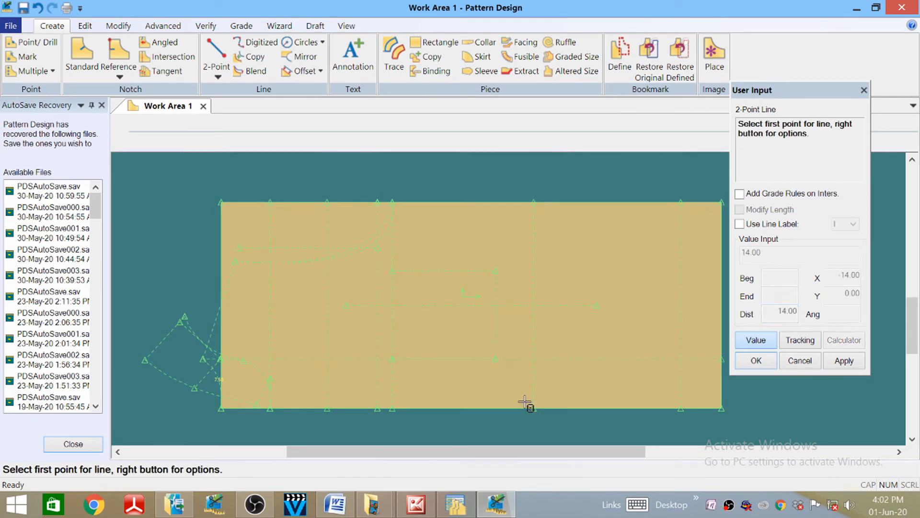
right_click(453, 183)
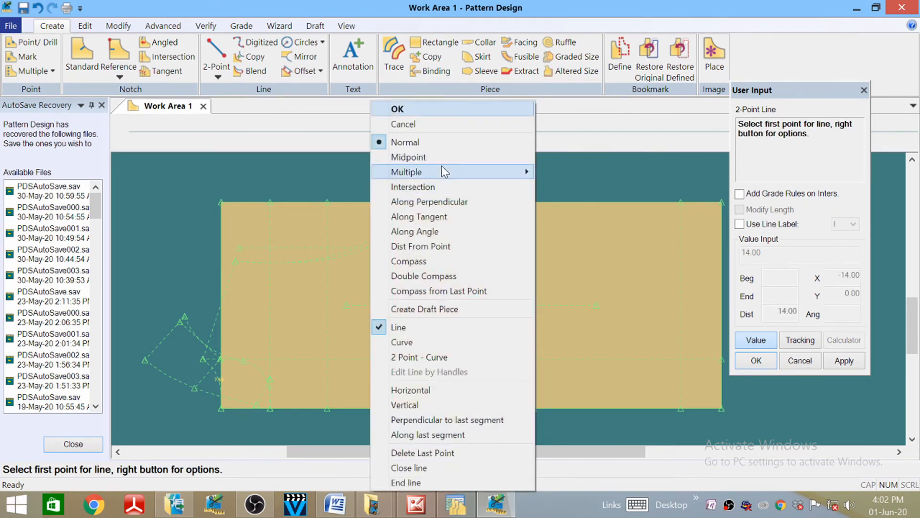
click(425, 111)
scroll(464, 303, down, 1)
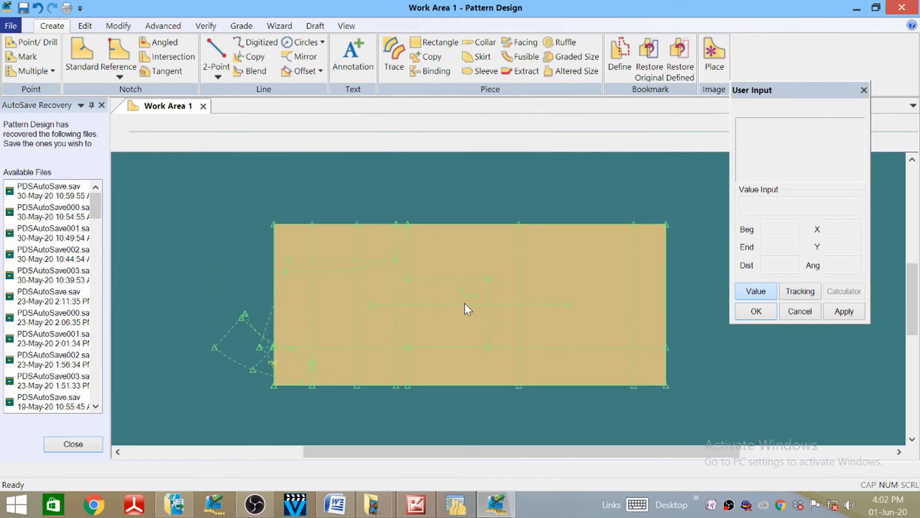
scroll(465, 303, up, 1)
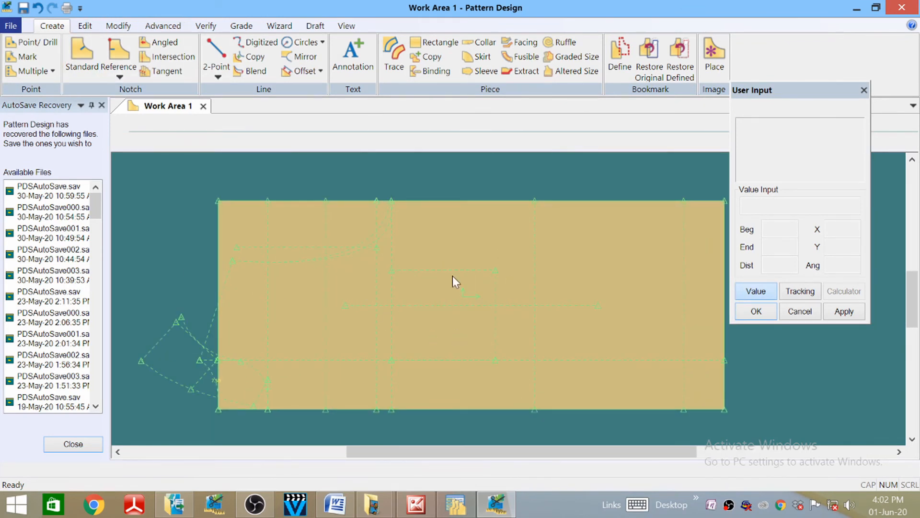
- Offset the middle vertical internal line to make a parallel copy just to its right
click(300, 71)
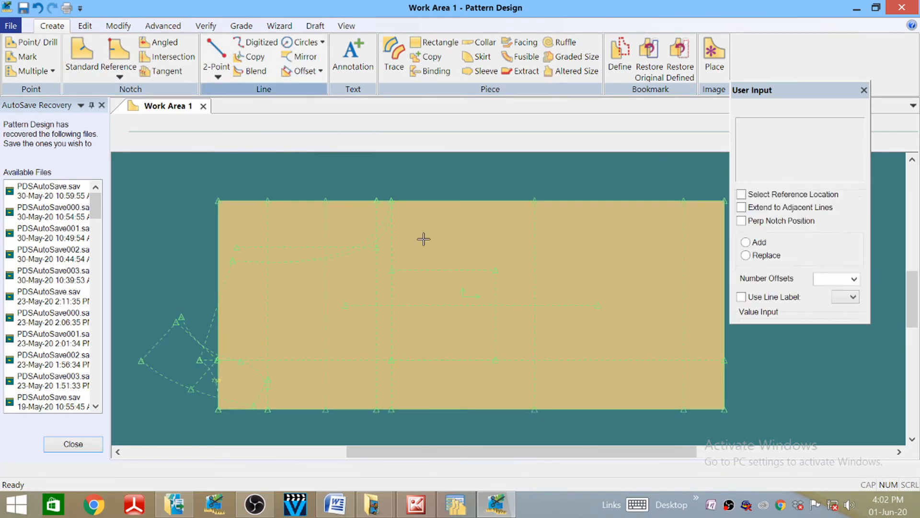
click(499, 326)
right_click(499, 326)
click(503, 330)
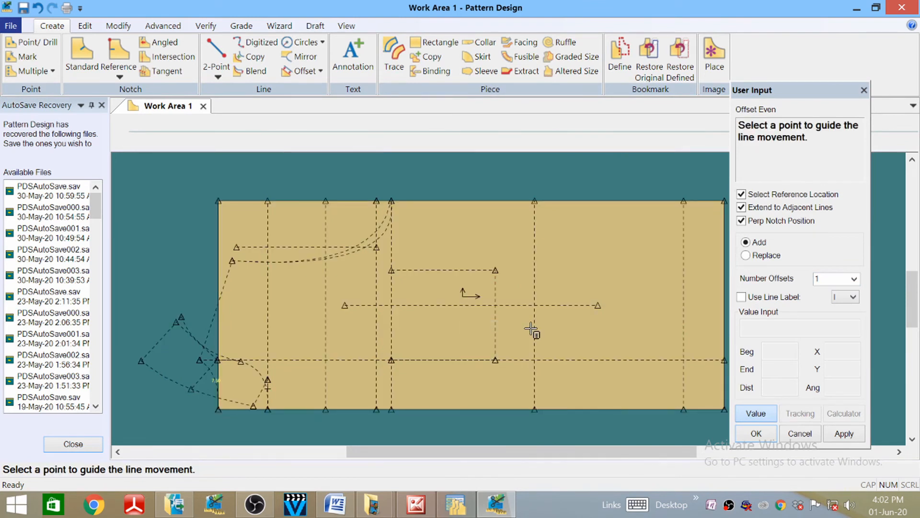
click(499, 318)
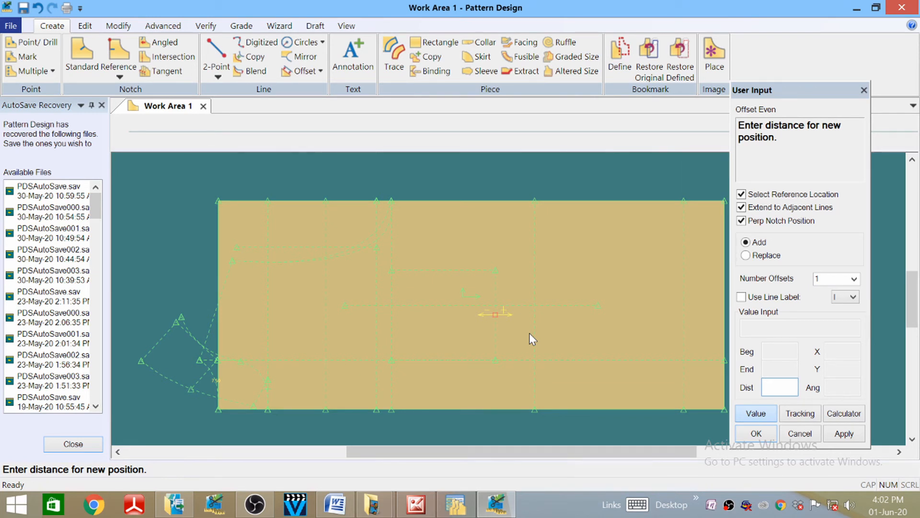
key(Return)
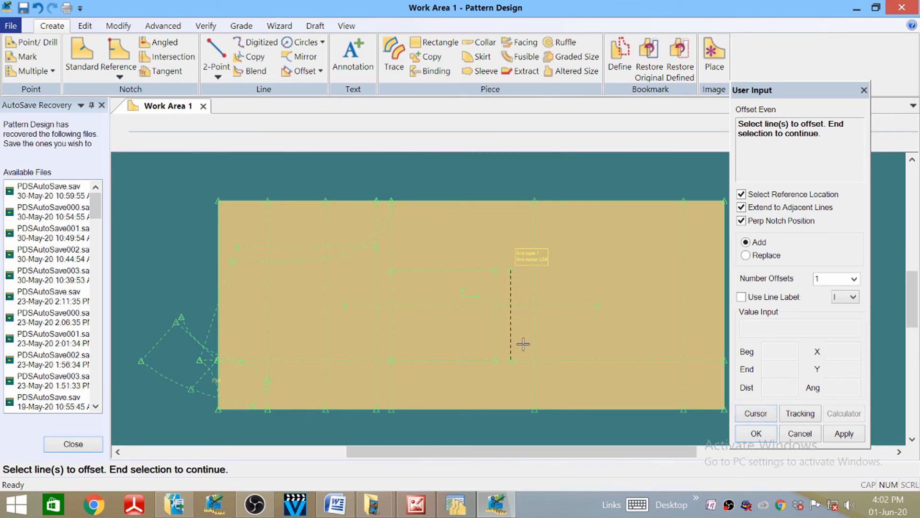
right_click(523, 221)
click(501, 210)
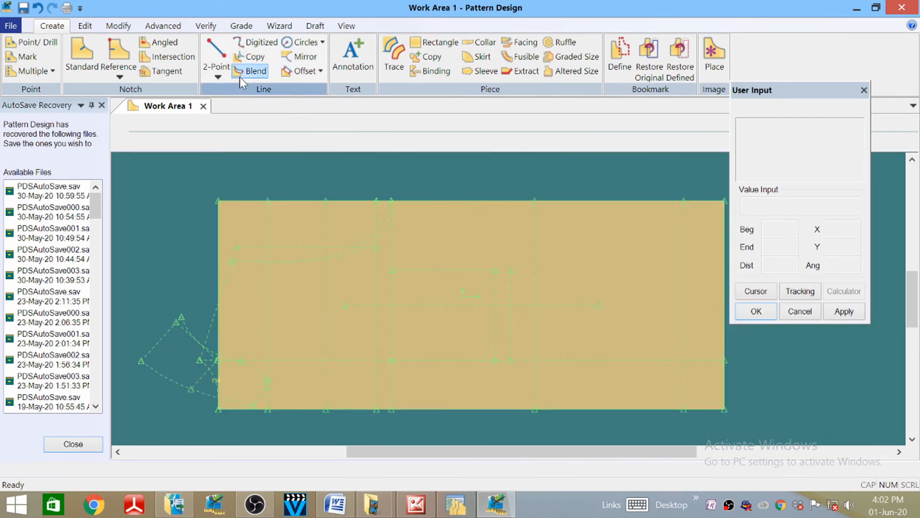
- Draw a line from a point 5 along the offset line up to the piece's upper corner
click(219, 56)
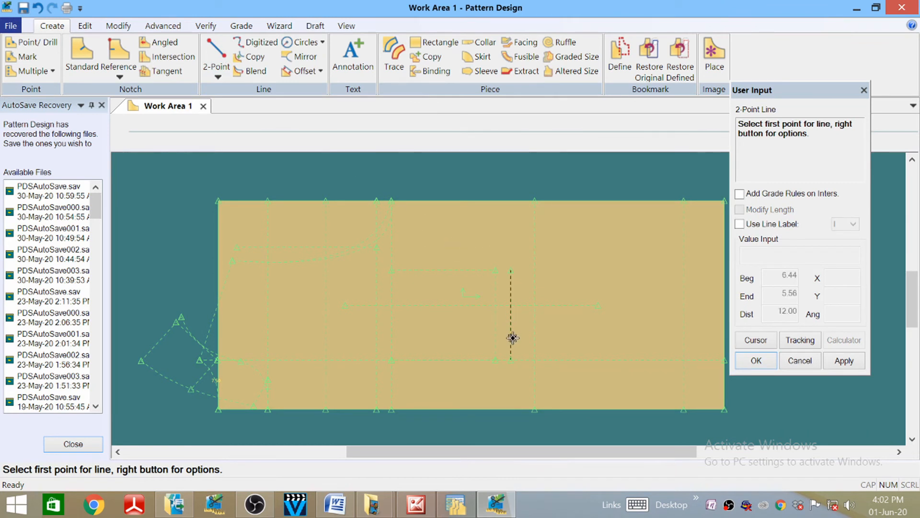
click(518, 363)
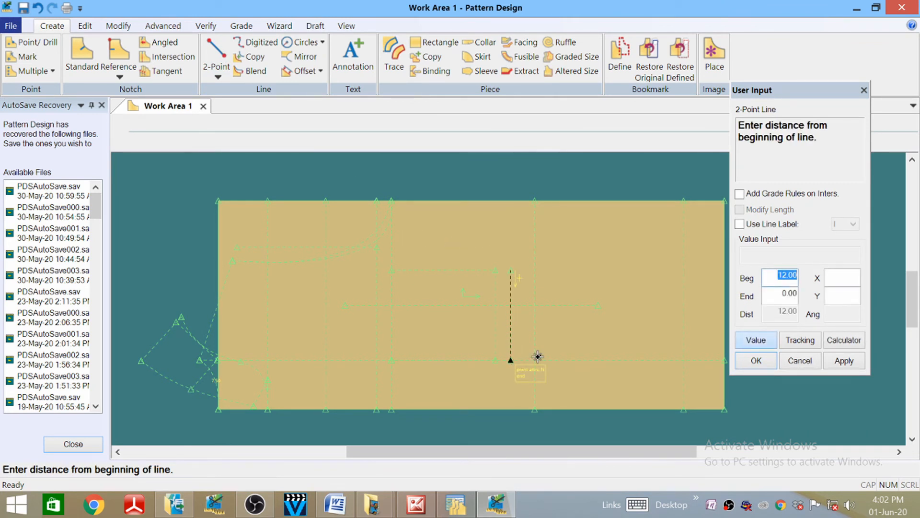
text(50)
key(Return)
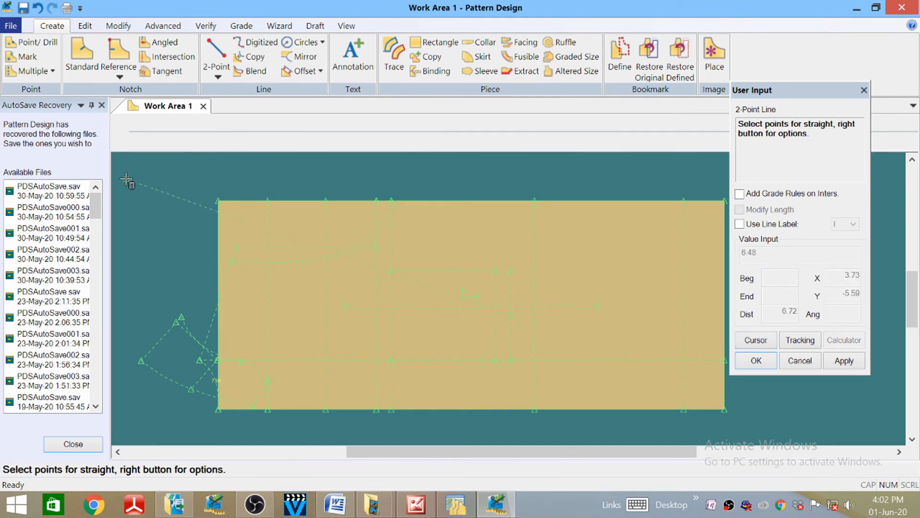
scroll(481, 287, up, 3)
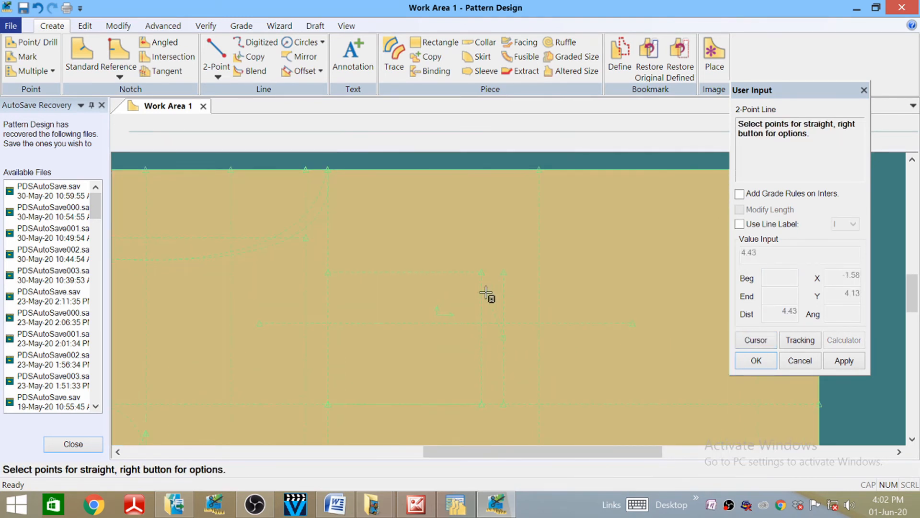
click(481, 272)
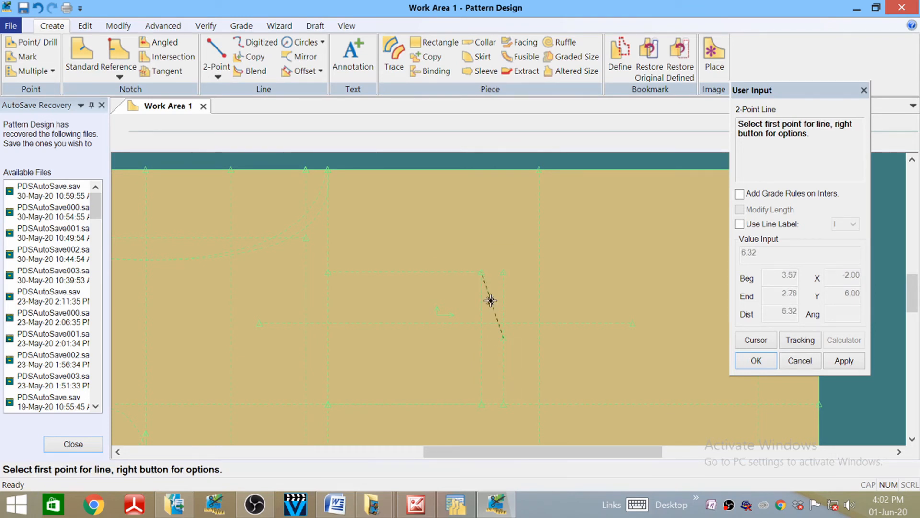
- Draw a second line from the internal line's end down to the lower horizontal line
click(512, 343)
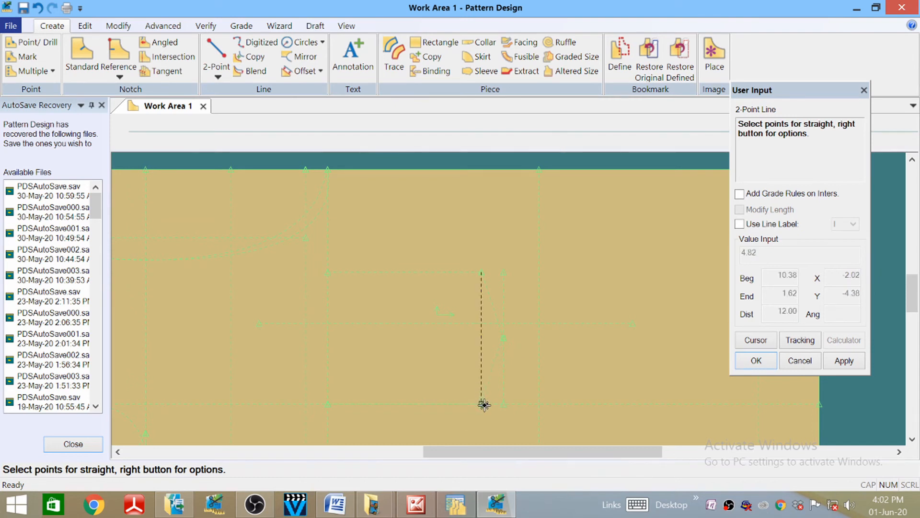
click(483, 407)
right_click(610, 258)
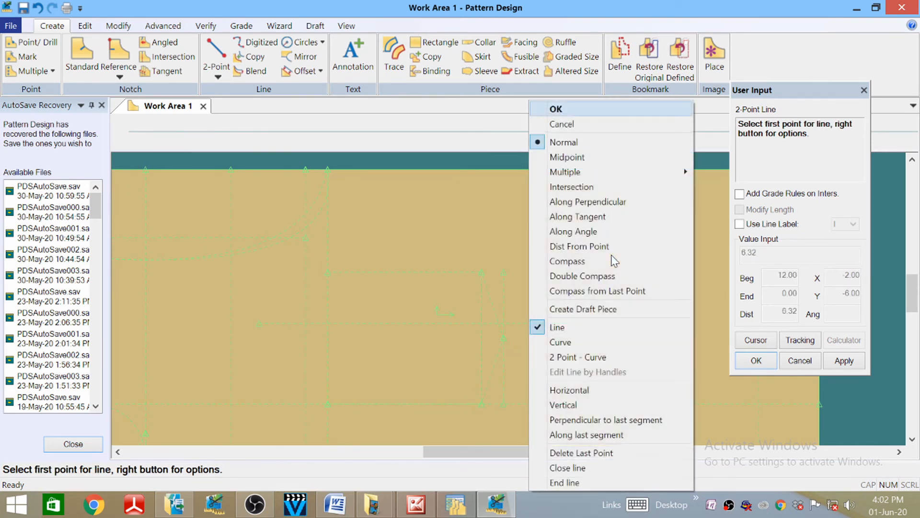
click(556, 109)
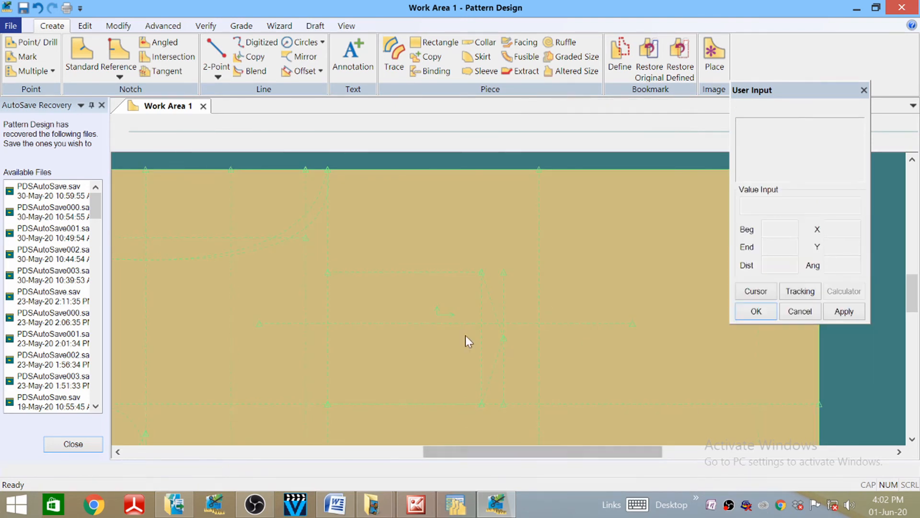
scroll(545, 228, down, 3)
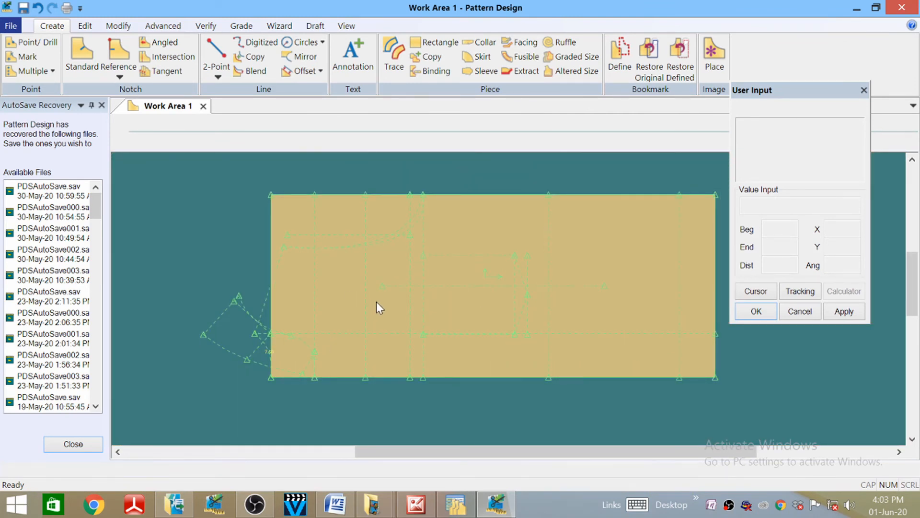
scroll(529, 353, up, 2)
scroll(472, 368, down, 2)
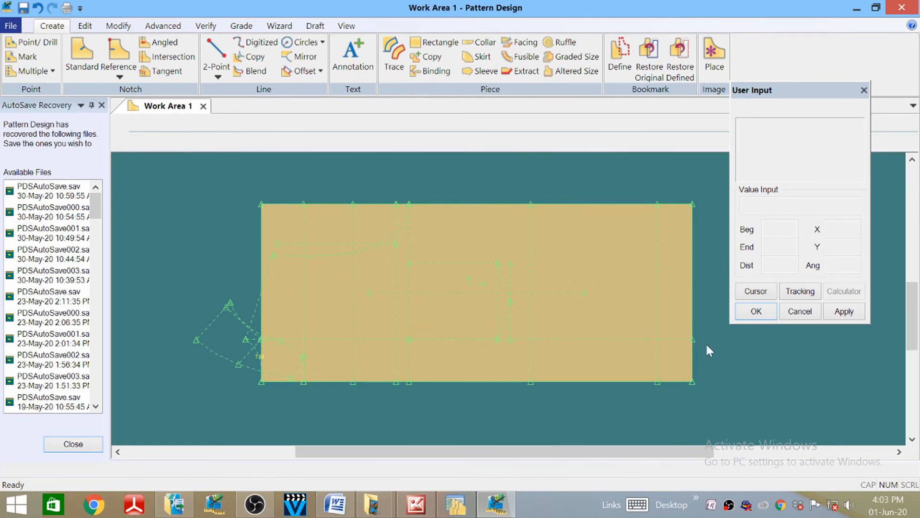
click(213, 75)
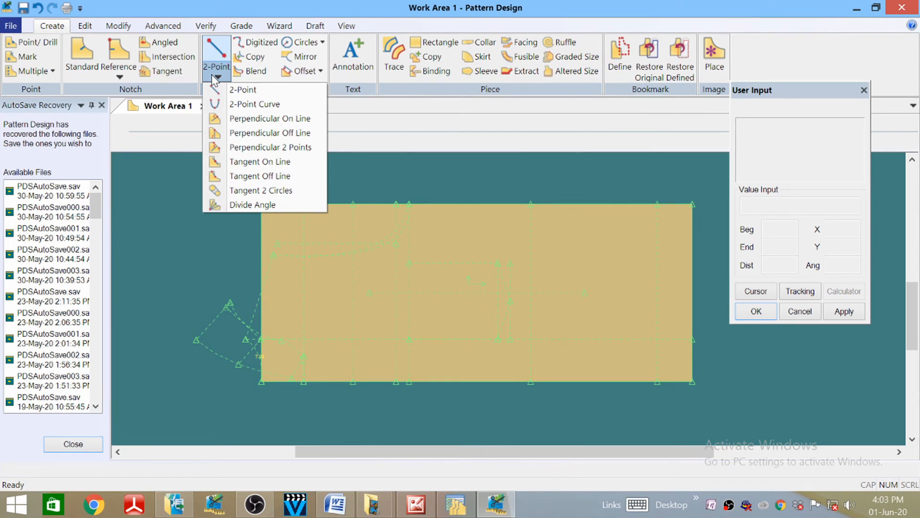
- Round the lower-right corner with a two-point curve from the right edge to the hem
click(240, 104)
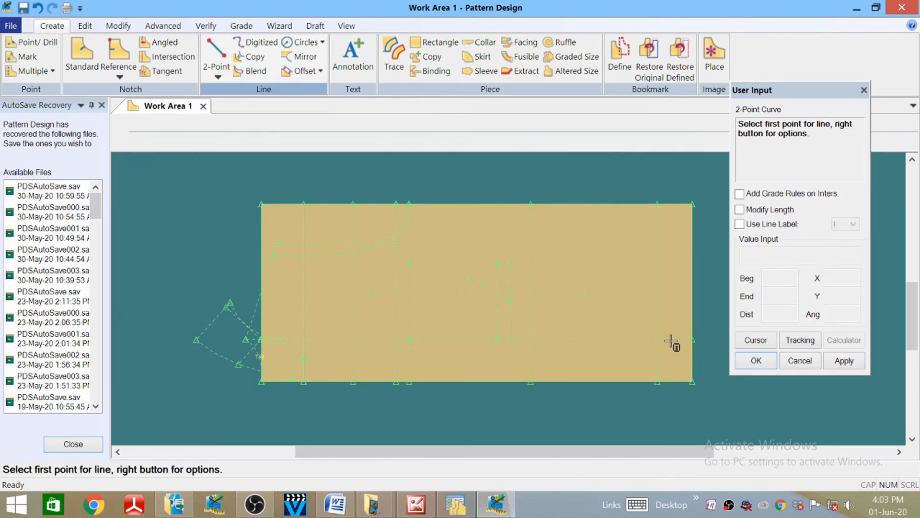
click(693, 340)
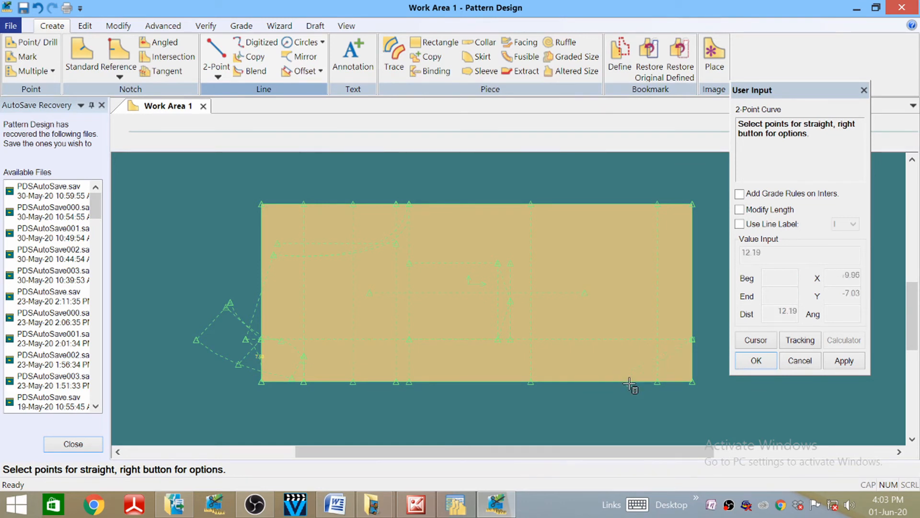
click(624, 382)
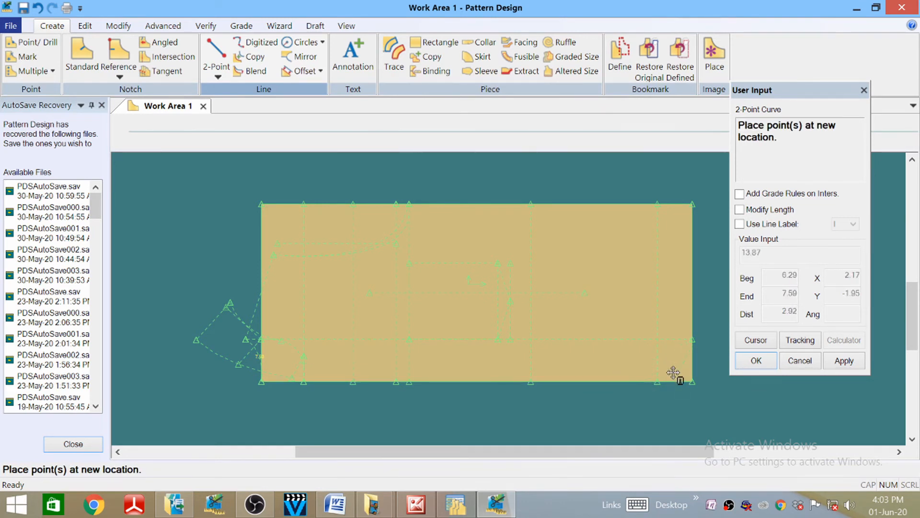
scroll(673, 374, down, 1)
scroll(672, 373, up, 3)
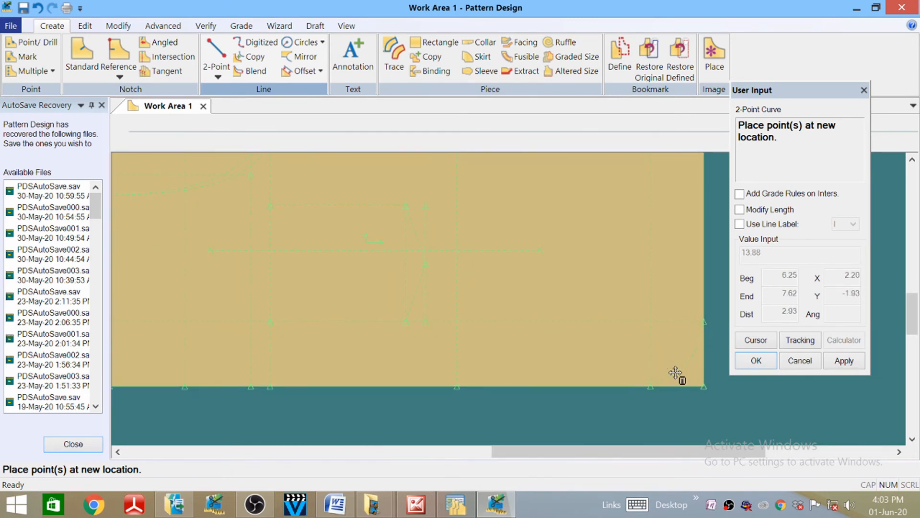
click(676, 373)
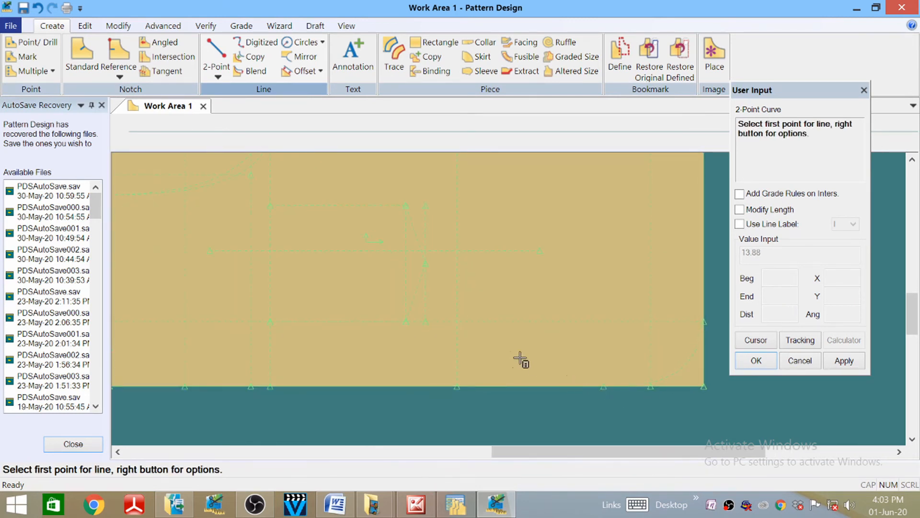
right_click(489, 410)
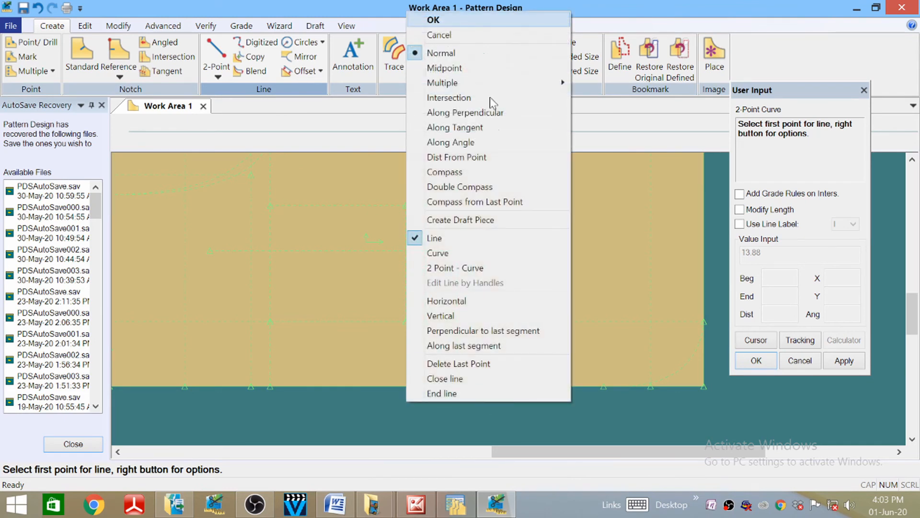
click(465, 19)
scroll(518, 310, down, 3)
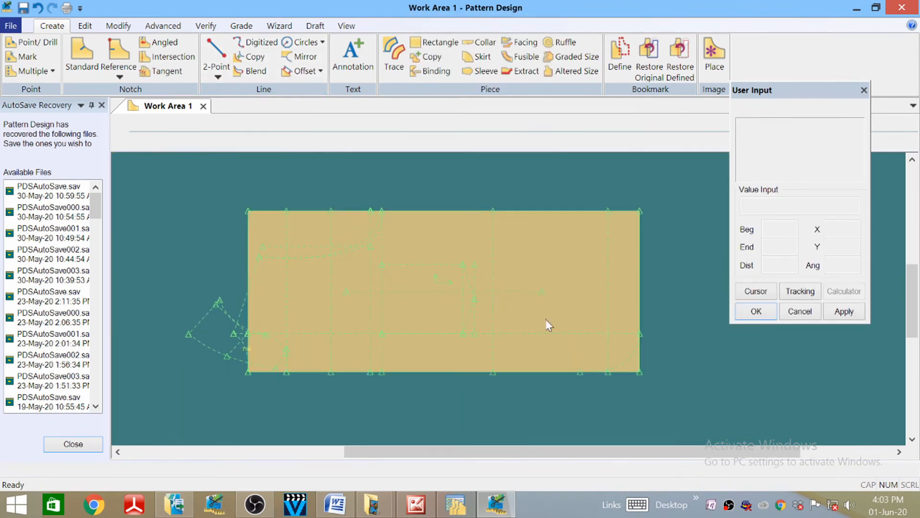
- After zooming around the block, start the 2-Point Line tool from the Create tools
scroll(637, 355, up, 3)
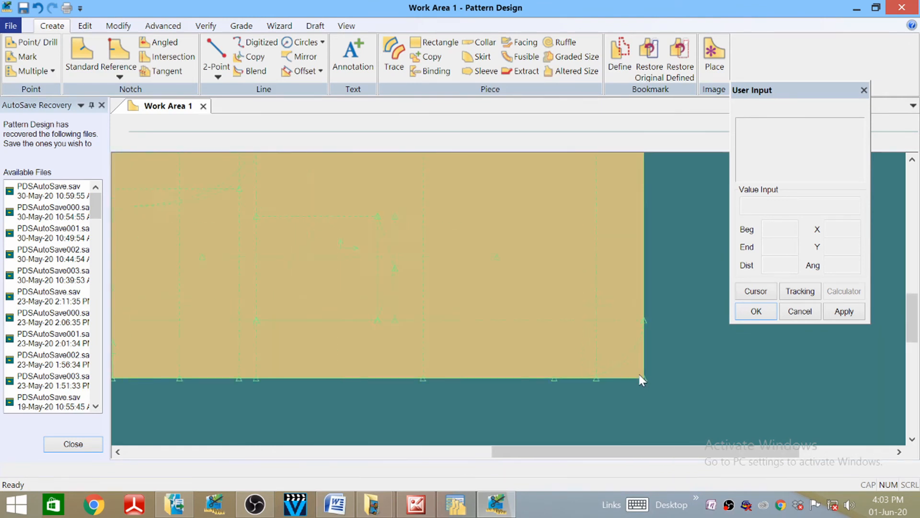
scroll(642, 375, down, 3)
scroll(467, 291, up, 1)
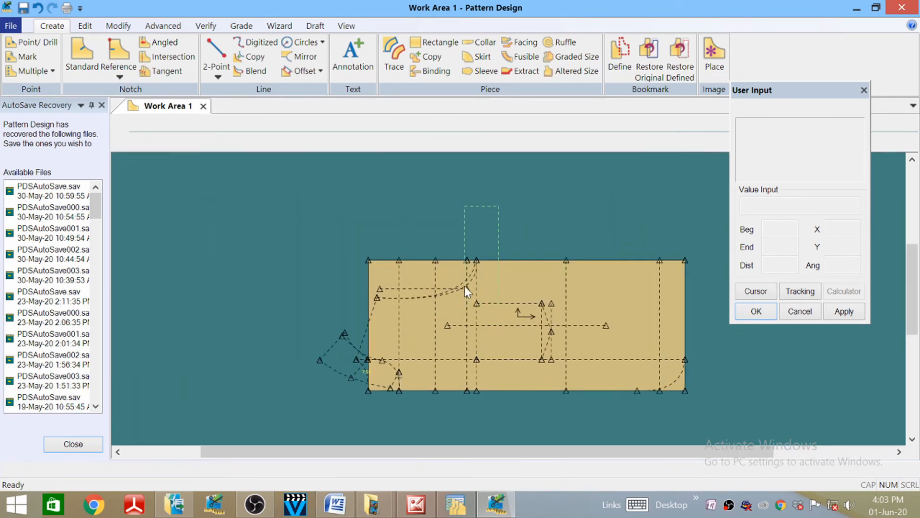
scroll(393, 319, up, 5)
scroll(353, 262, down, 7)
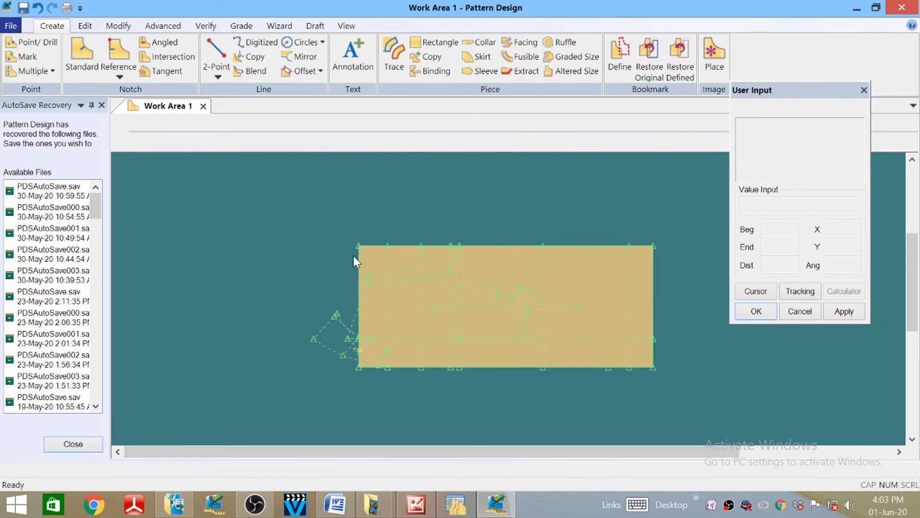
scroll(402, 328, up, 4)
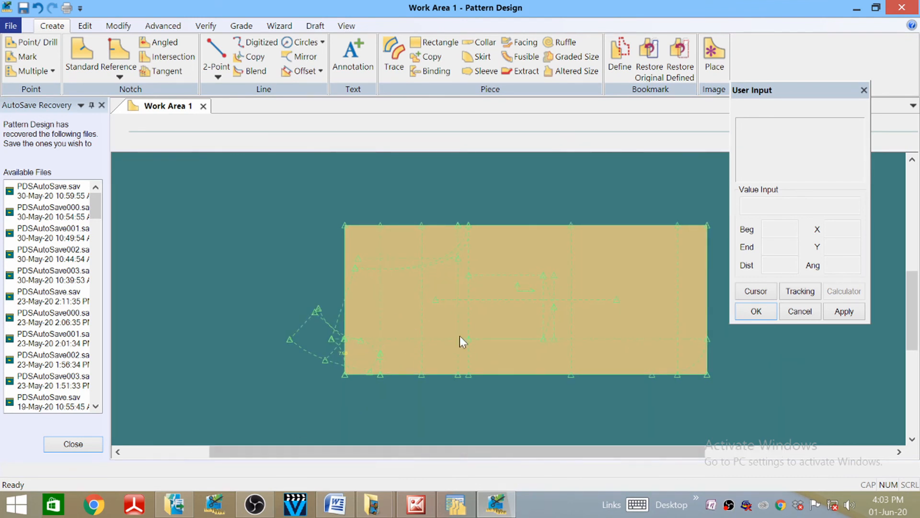
scroll(319, 339, up, 1)
scroll(278, 336, down, 3)
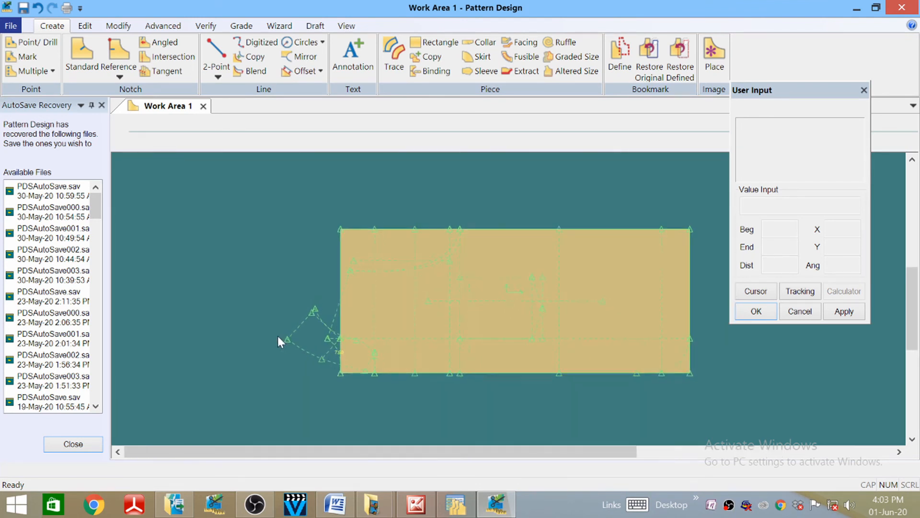
scroll(449, 309, up, 1)
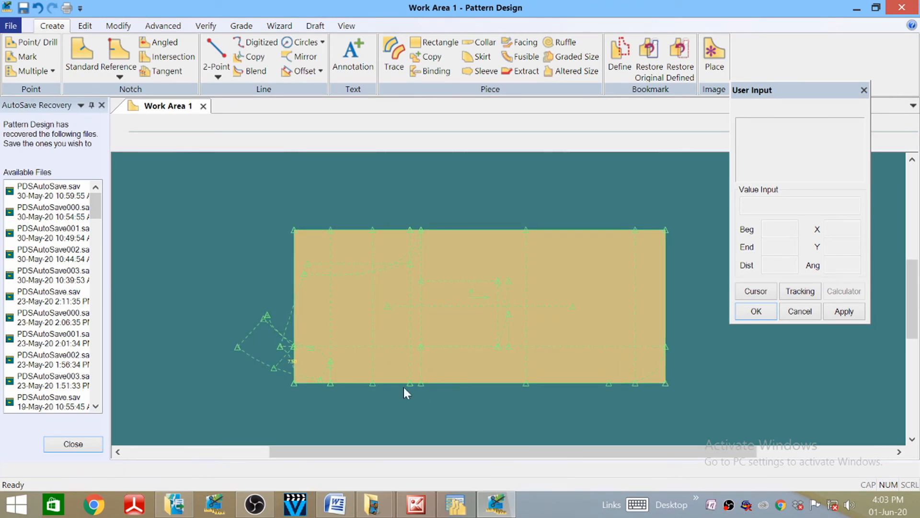
scroll(337, 403, up, 2)
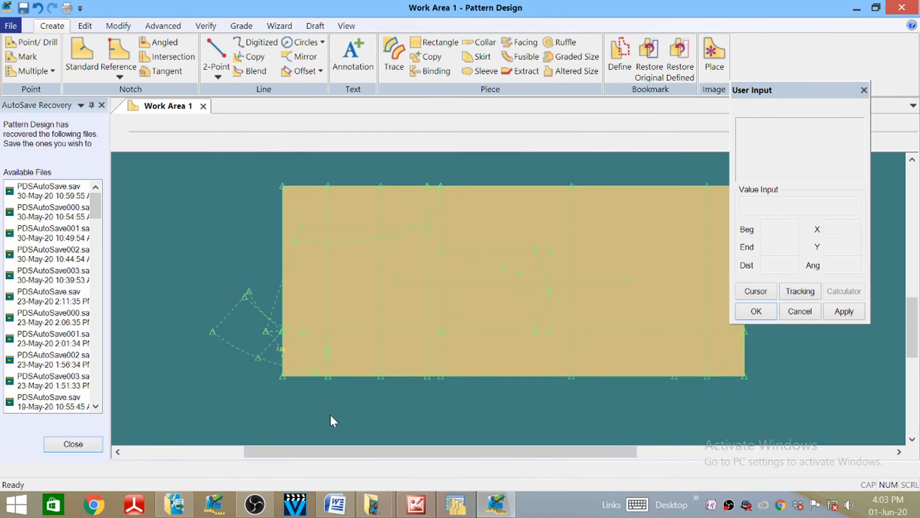
scroll(252, 46, down, 1)
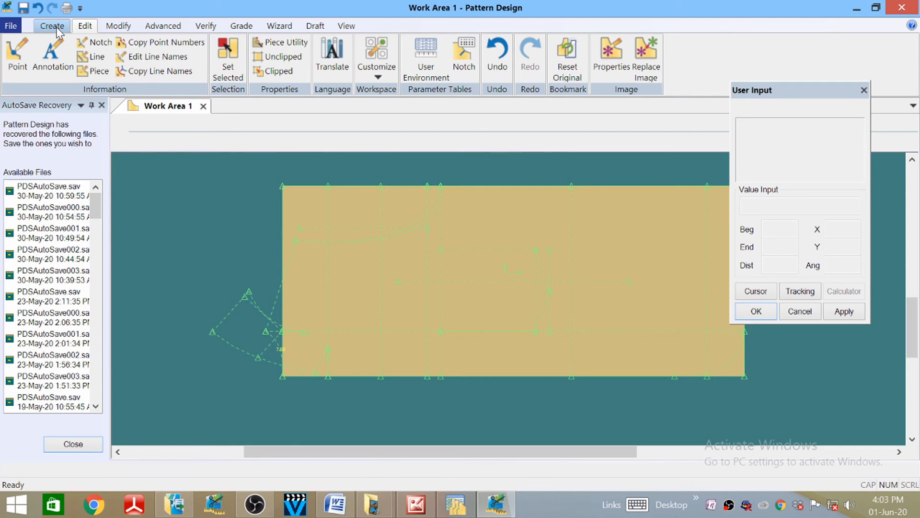
scroll(57, 31, down, 1)
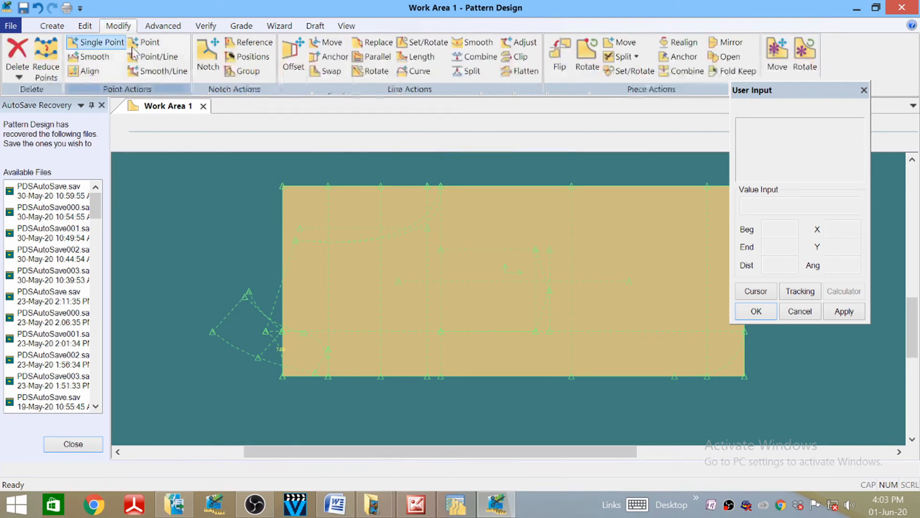
click(61, 29)
click(216, 52)
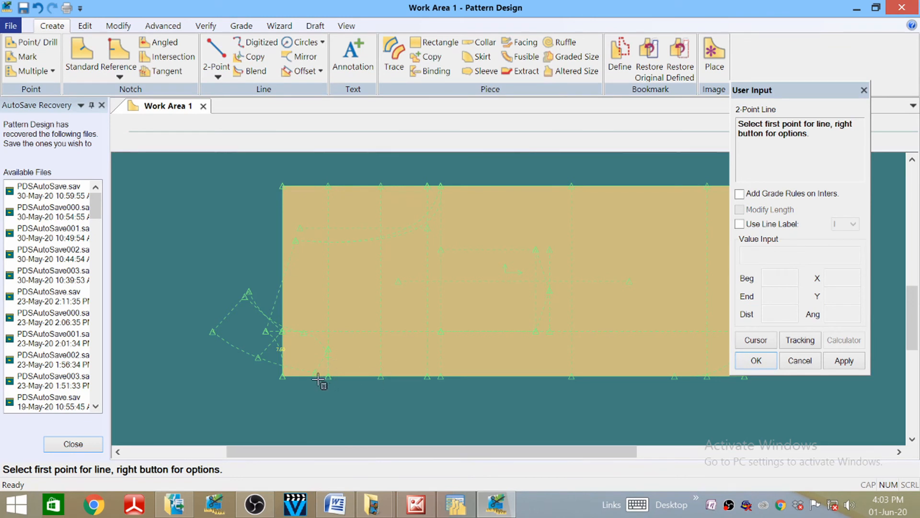
- Draw a vertical line 4 down from a point on the lower edge near the left
scroll(324, 384, up, 3)
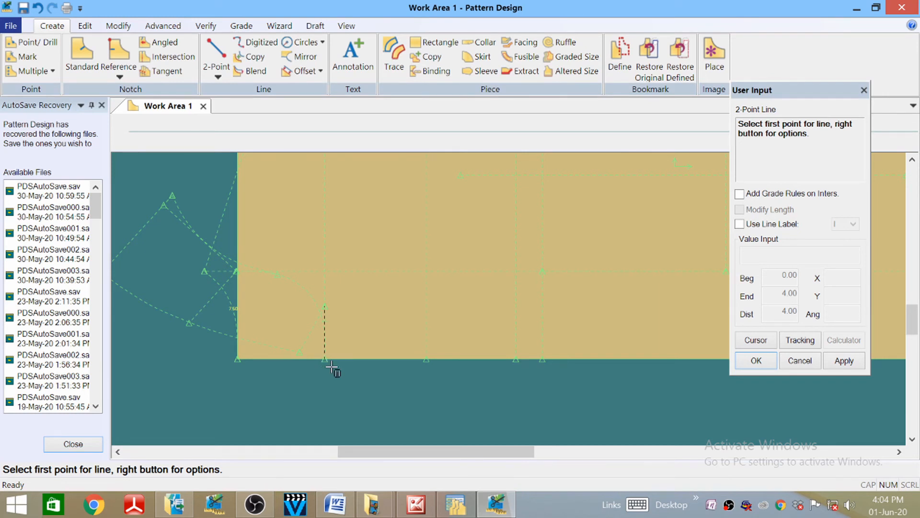
click(331, 368)
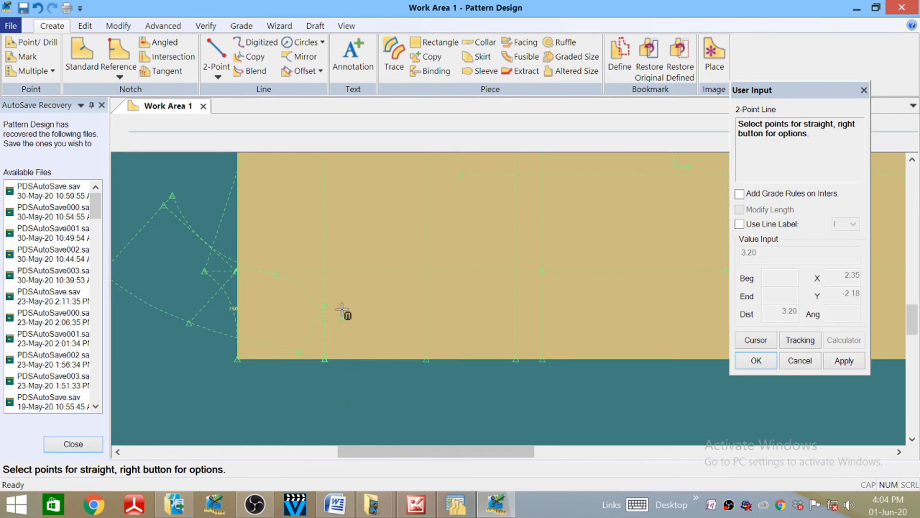
scroll(336, 280, down, 4)
scroll(279, 186, up, 4)
scroll(304, 218, down, 3)
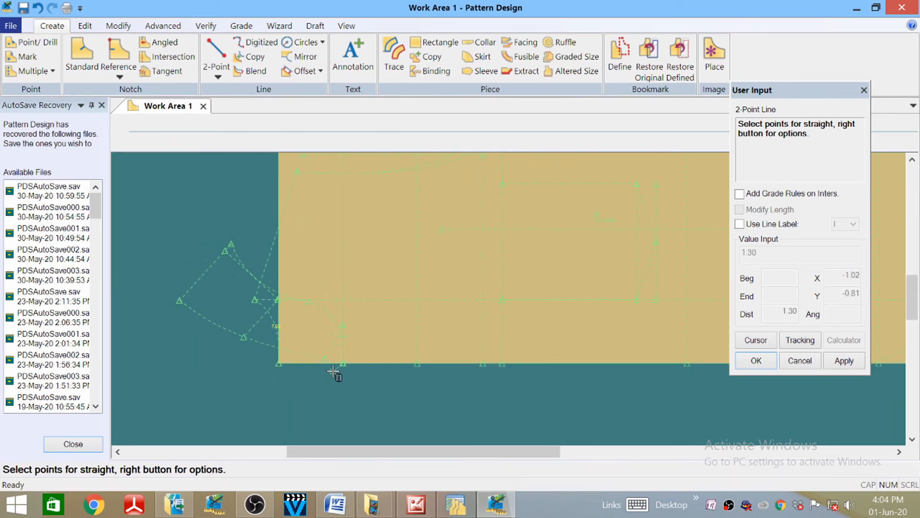
right_click(344, 388)
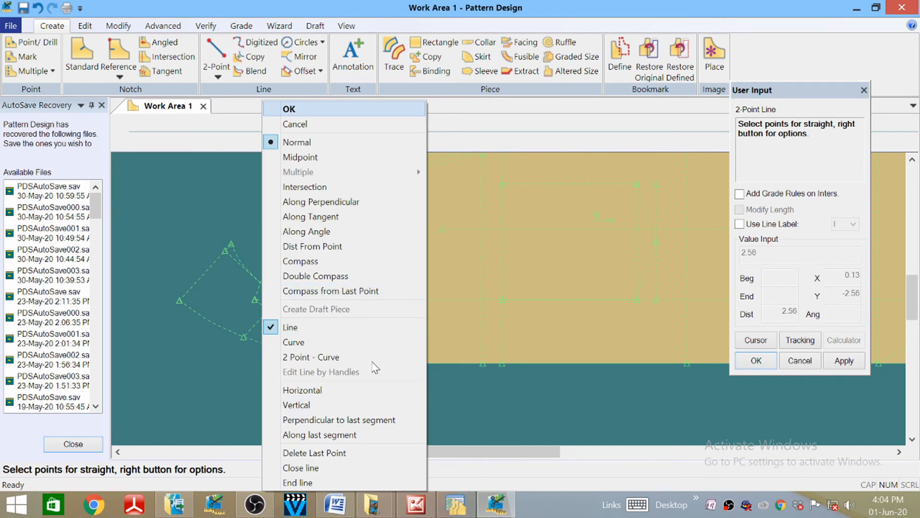
click(309, 404)
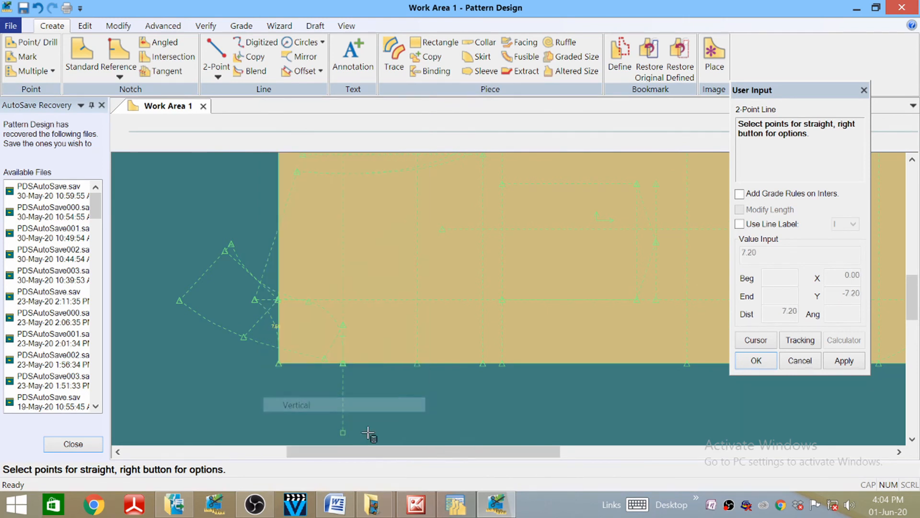
click(764, 340)
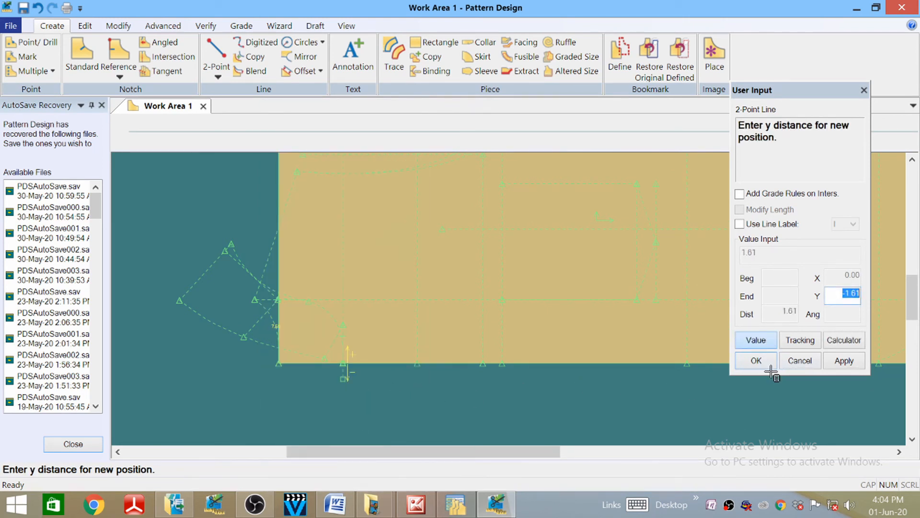
text(-4)
key(Return)
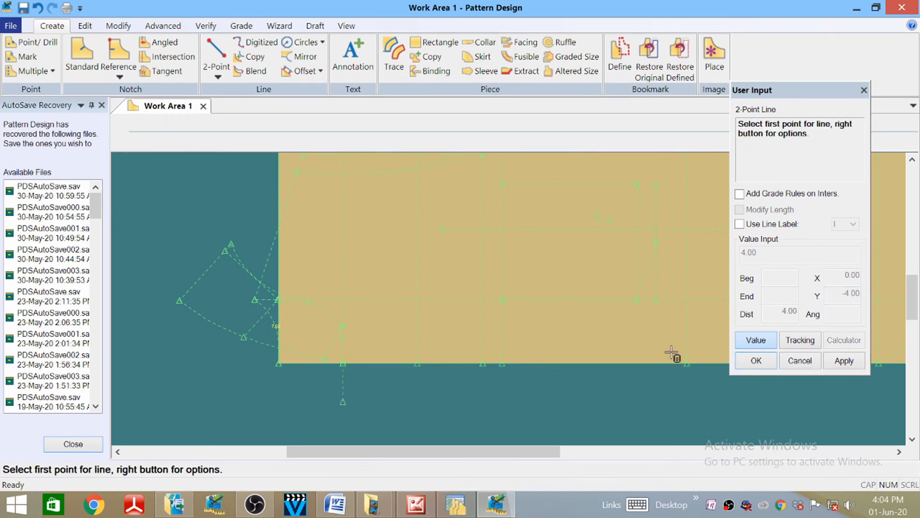
- Draw a sloped line from 2 below the right edge's corner to that vertical line's bottom
scroll(178, 345, down, 3)
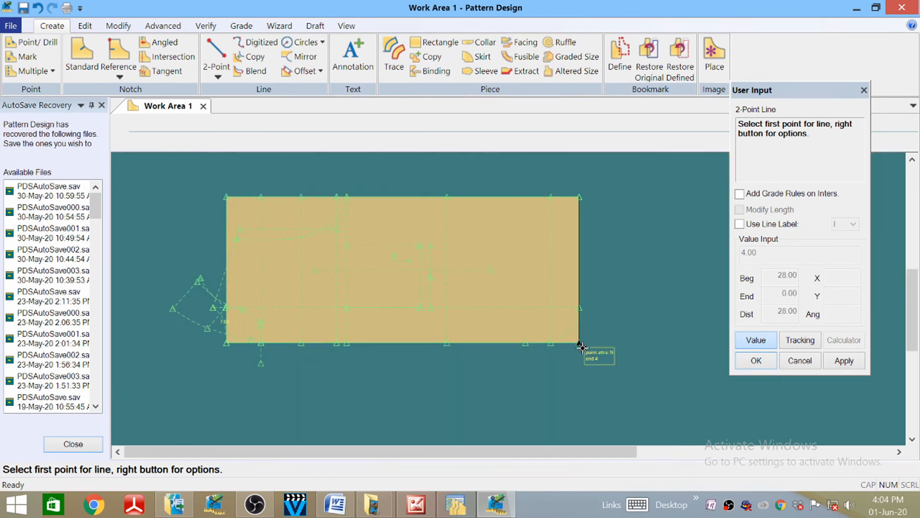
click(581, 346)
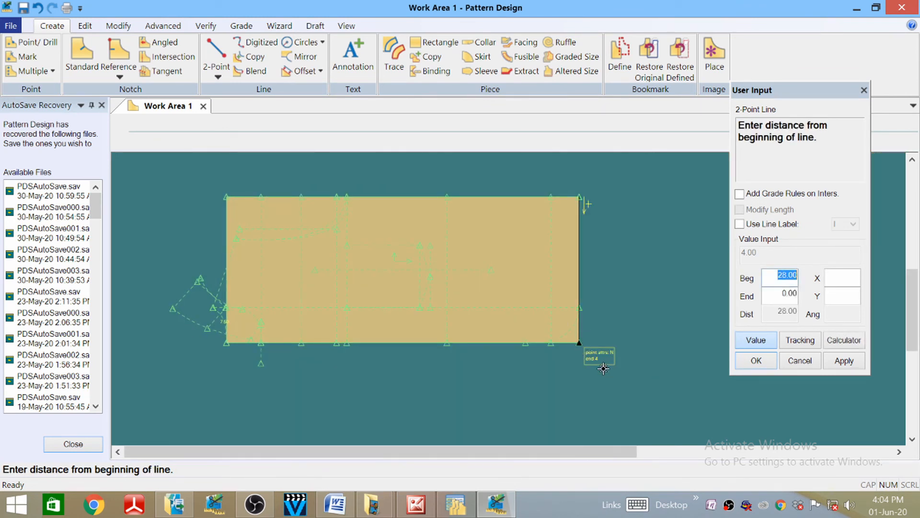
click(849, 283)
click(843, 301)
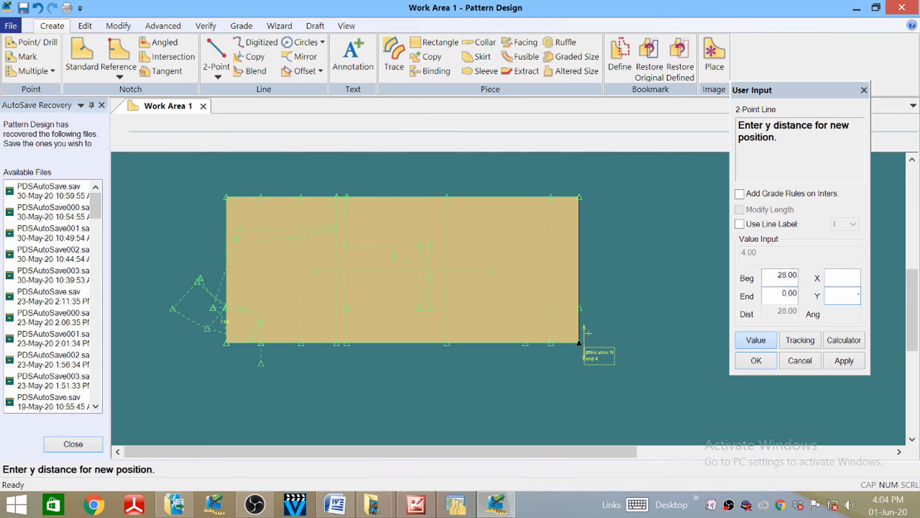
text(-2)
key(Return)
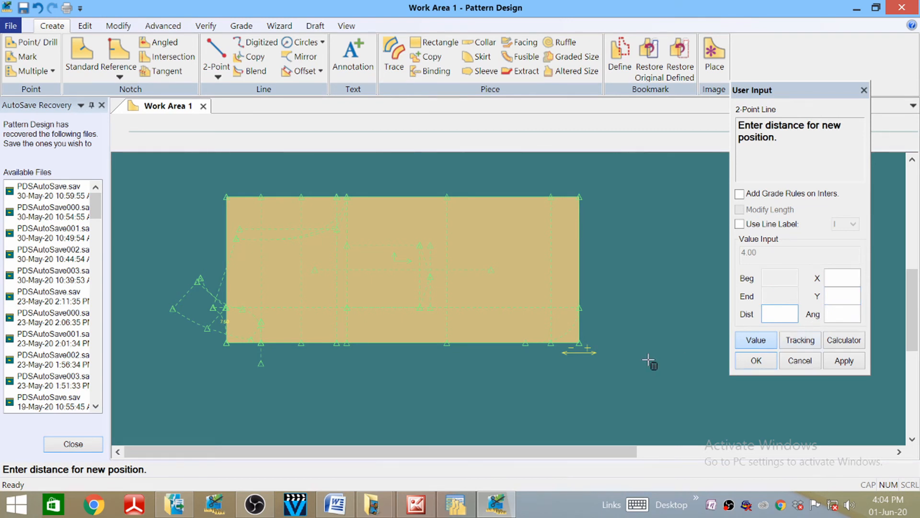
click(752, 341)
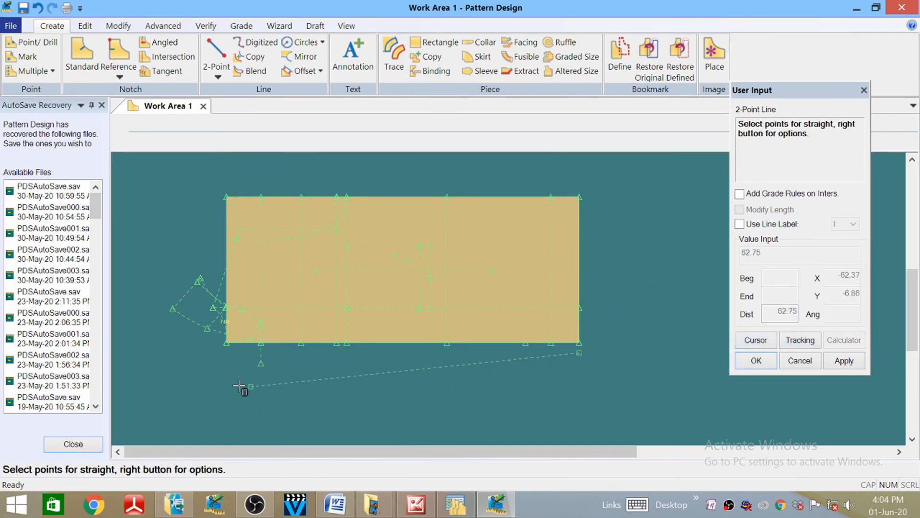
click(261, 363)
- Join the sloped line's right end up to the bottom-right corner and end the line command
scroll(532, 392, up, 3)
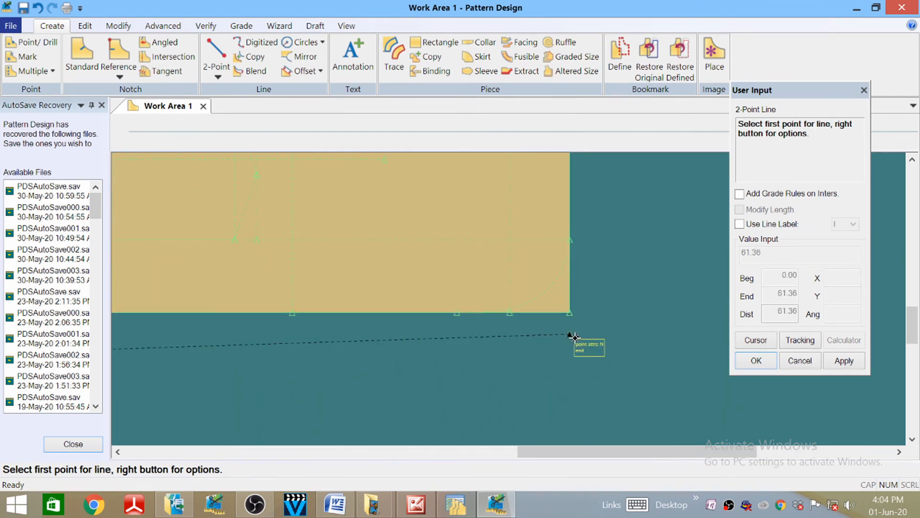
click(571, 336)
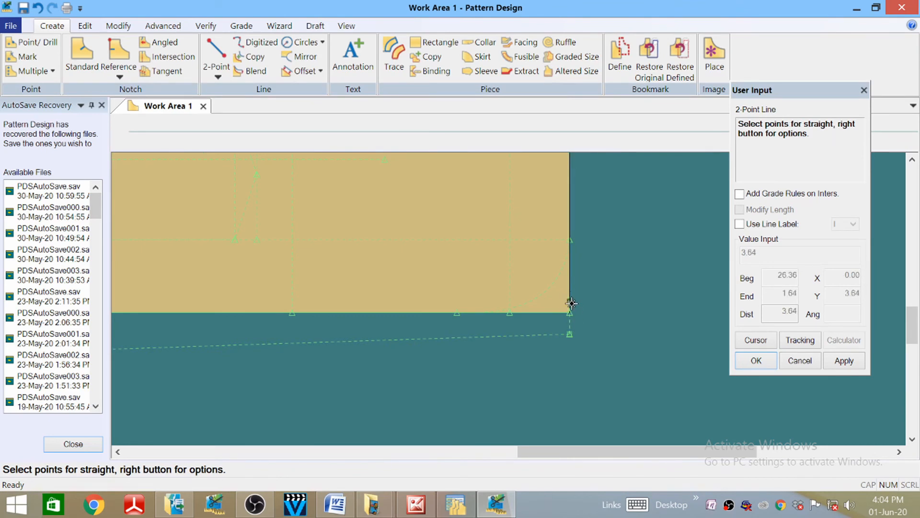
click(575, 317)
right_click(631, 268)
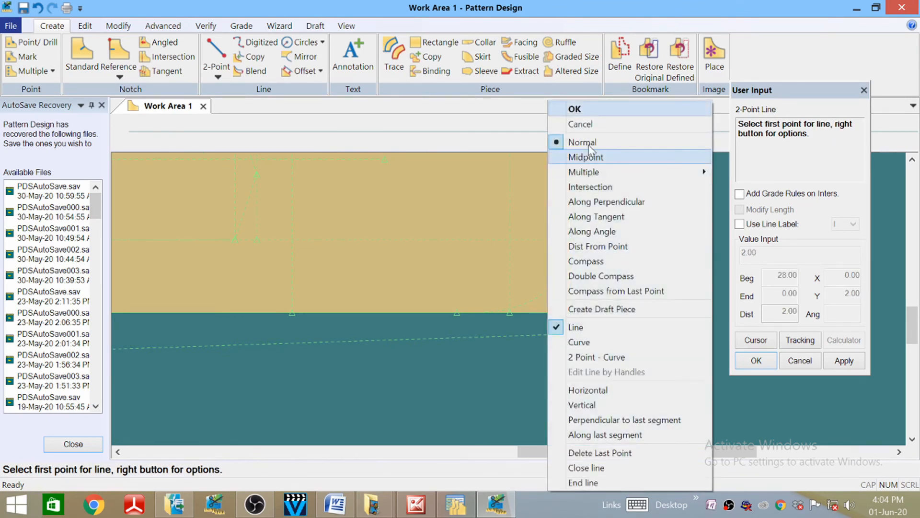
click(597, 113)
middle_drag(622, 269, 676, 306)
scroll(691, 309, down, 3)
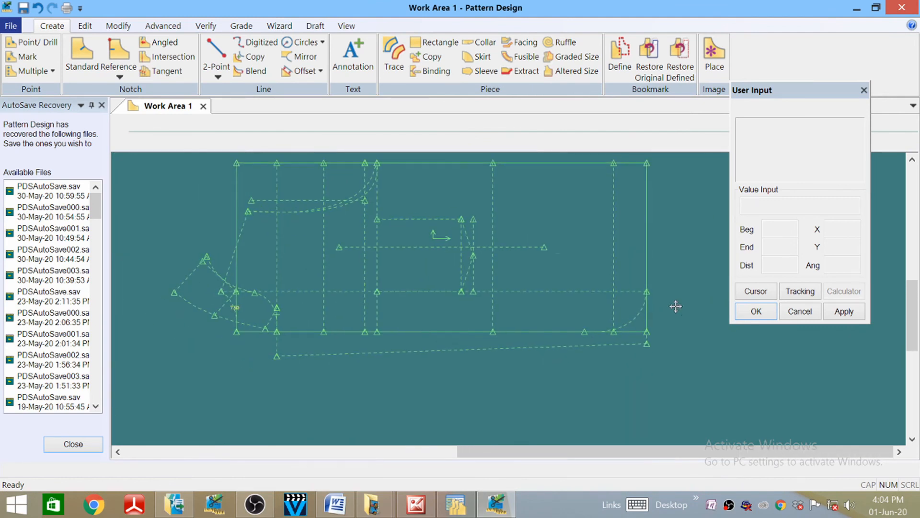
scroll(233, 329, up, 2)
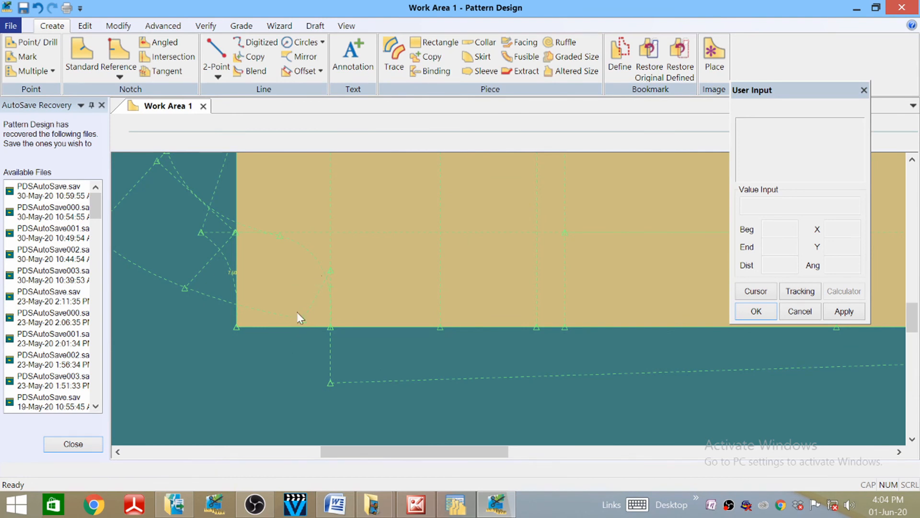
scroll(299, 317, up, 1)
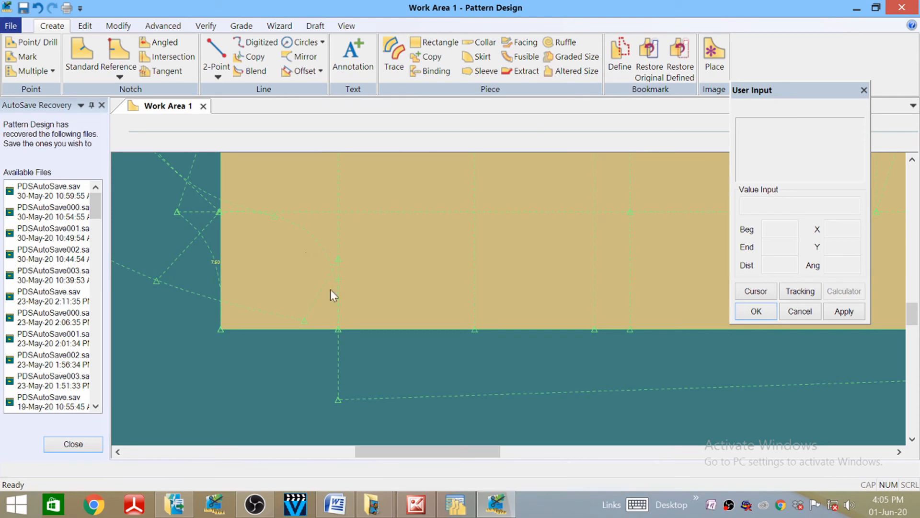
mouse_move(314, 295)
middle_down()
mouse_move(328, 281)
mouse_move(311, 301)
middle_up()
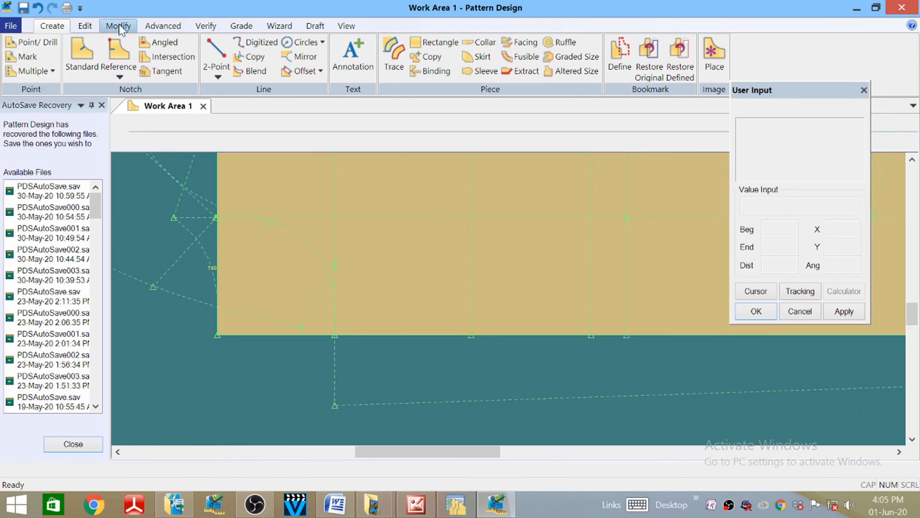
- Start deleting a pattern piece from the Modify tools, then cancel without deleting it
click(118, 26)
click(18, 67)
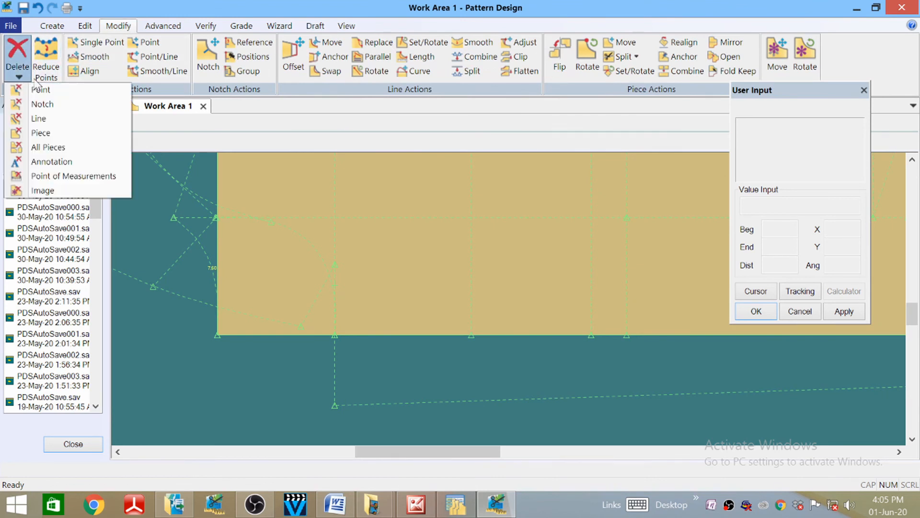
click(40, 132)
click(311, 308)
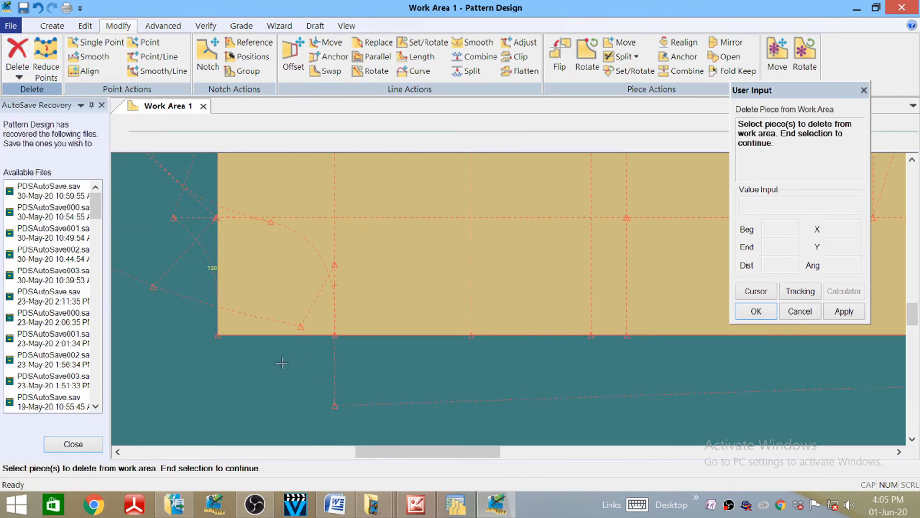
scroll(402, 311, down, 1)
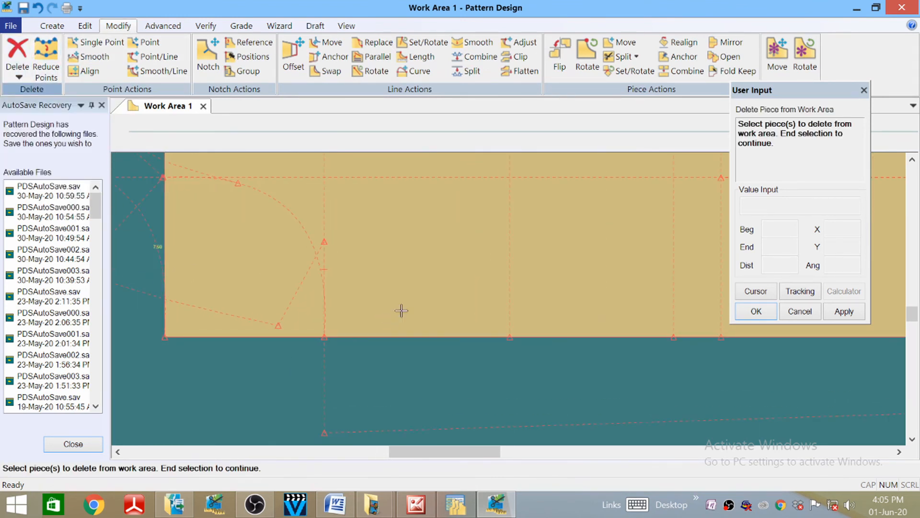
right_click(286, 362)
click(281, 384)
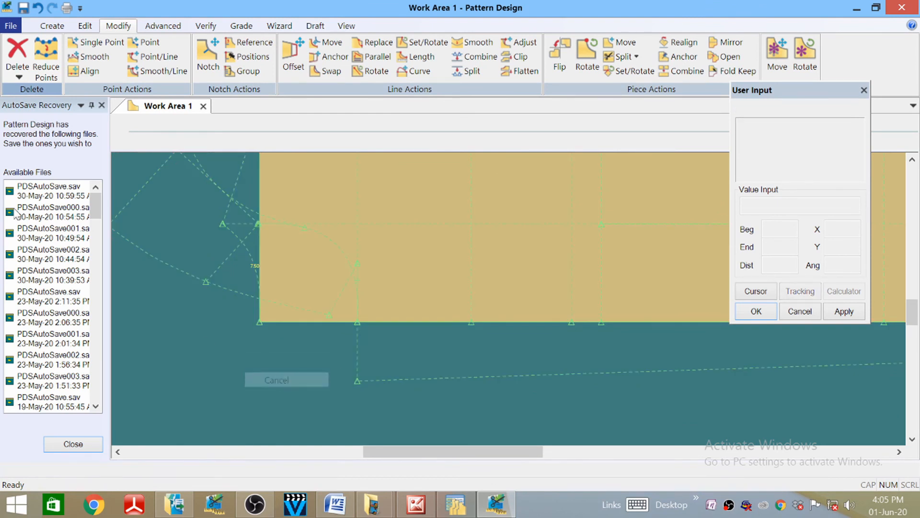
- Delete the diagonal internal line near the piece's left side with Delete > Line
click(18, 72)
click(28, 120)
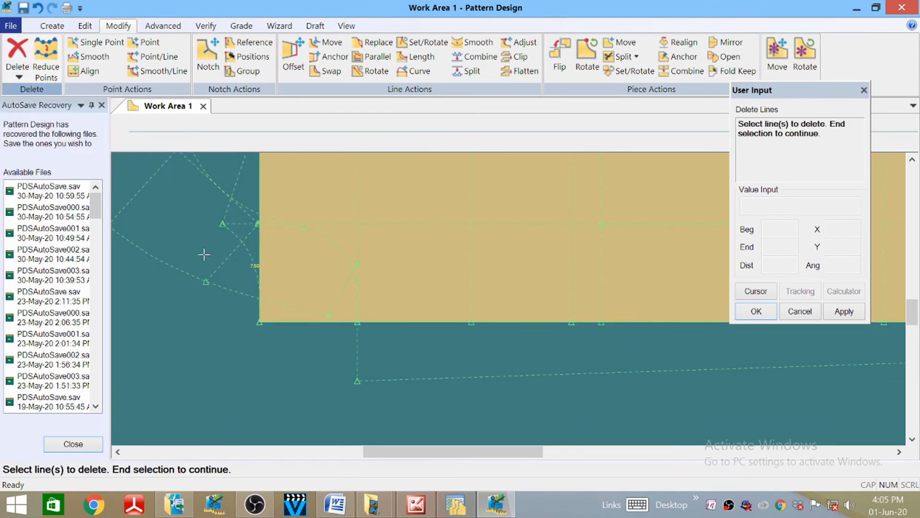
scroll(318, 304, up, 4)
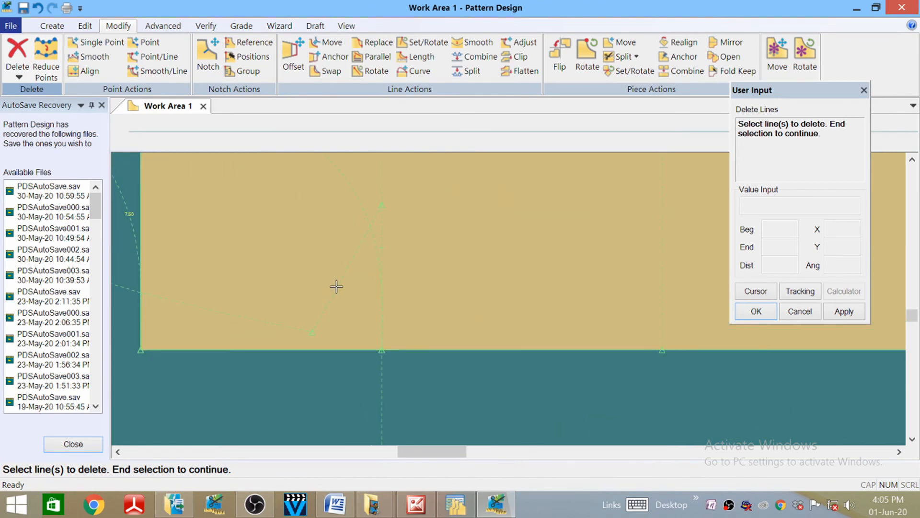
click(336, 287)
right_click(298, 260)
click(297, 260)
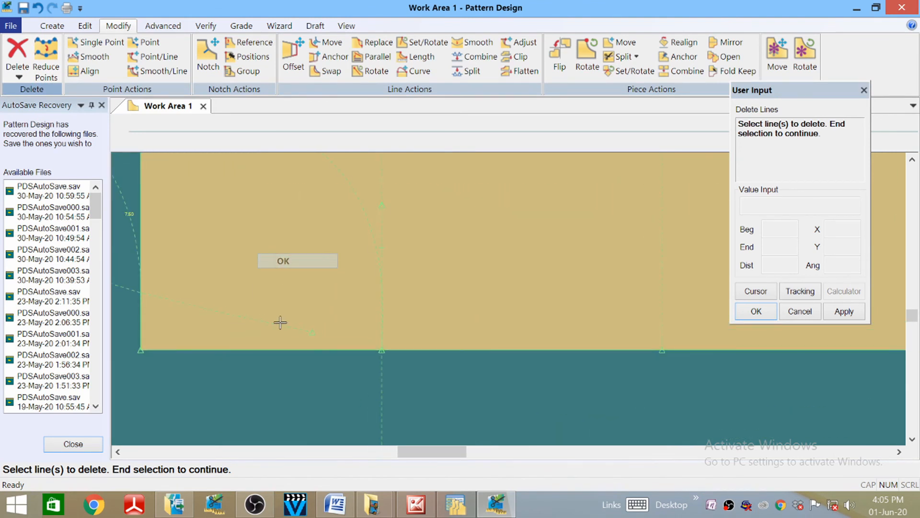
right_click(293, 386)
click(294, 388)
scroll(316, 294, down, 2)
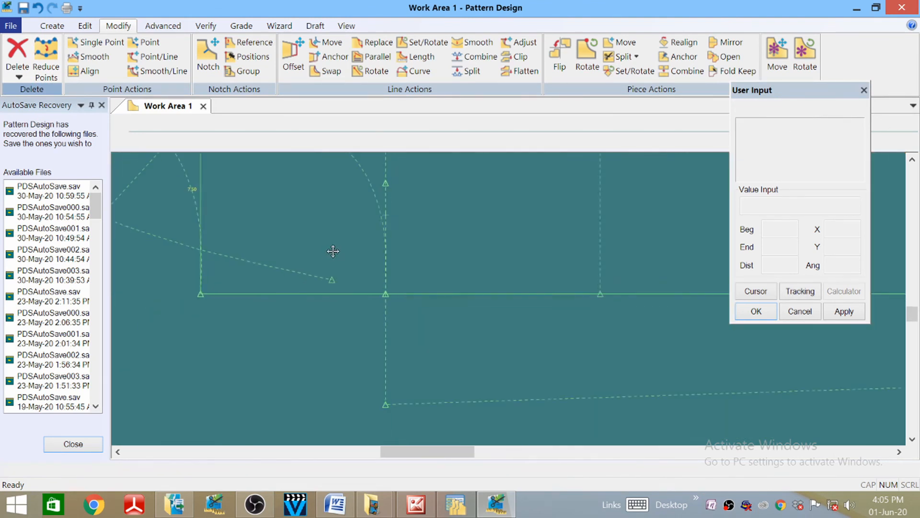
scroll(333, 251, down, 3)
click(344, 366)
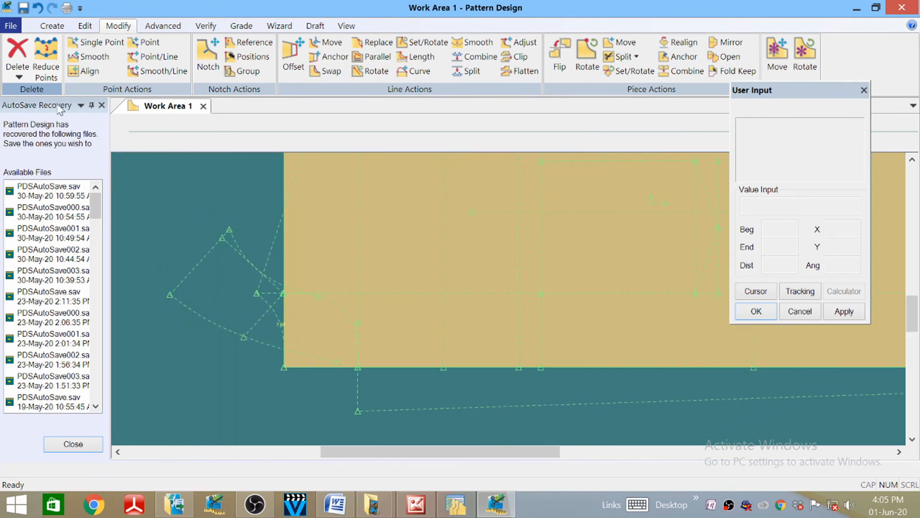
click(52, 26)
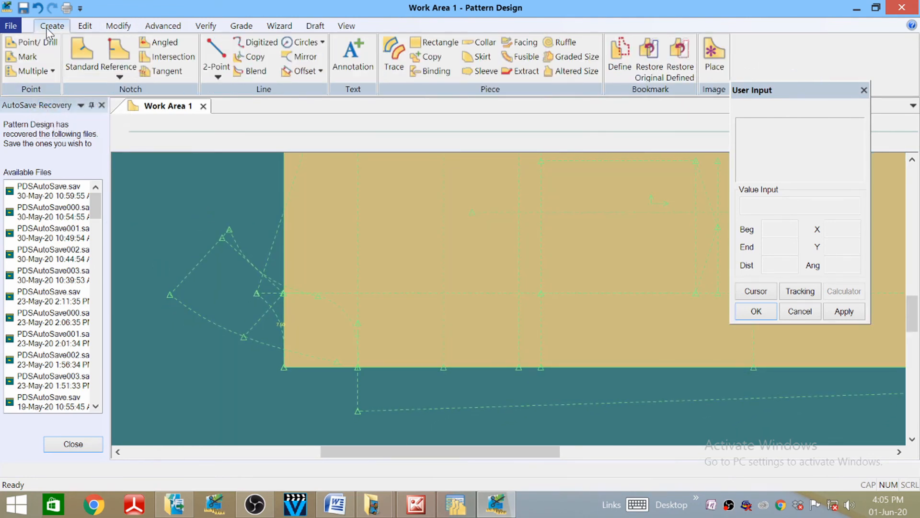
- Draw a 2-Point line running down and left from the hem point
click(216, 53)
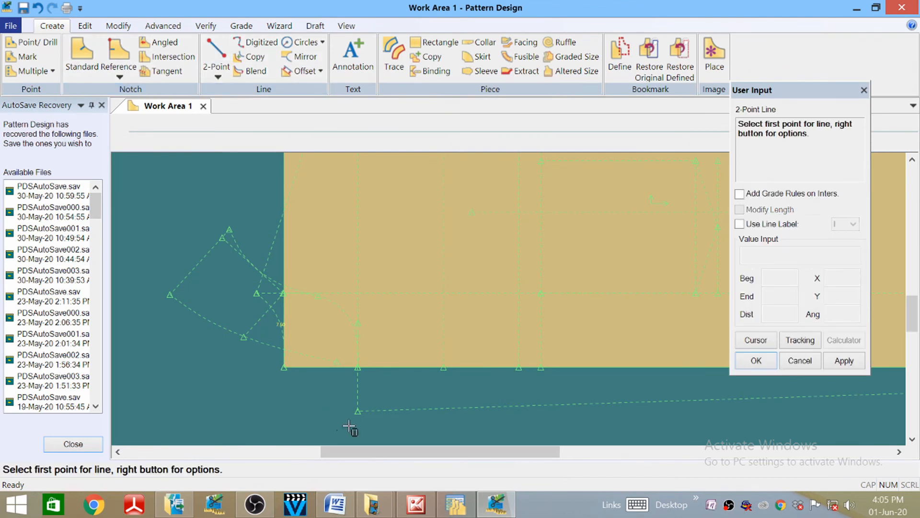
click(357, 368)
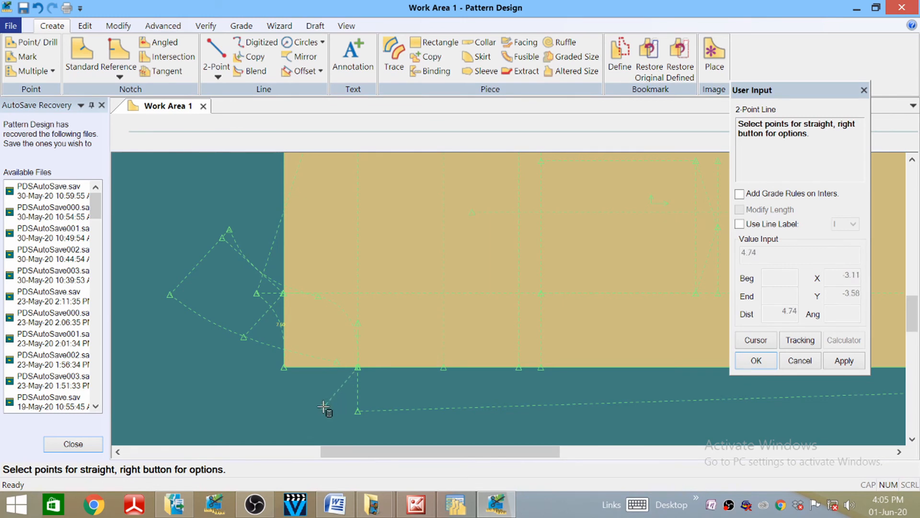
click(324, 406)
right_click(353, 404)
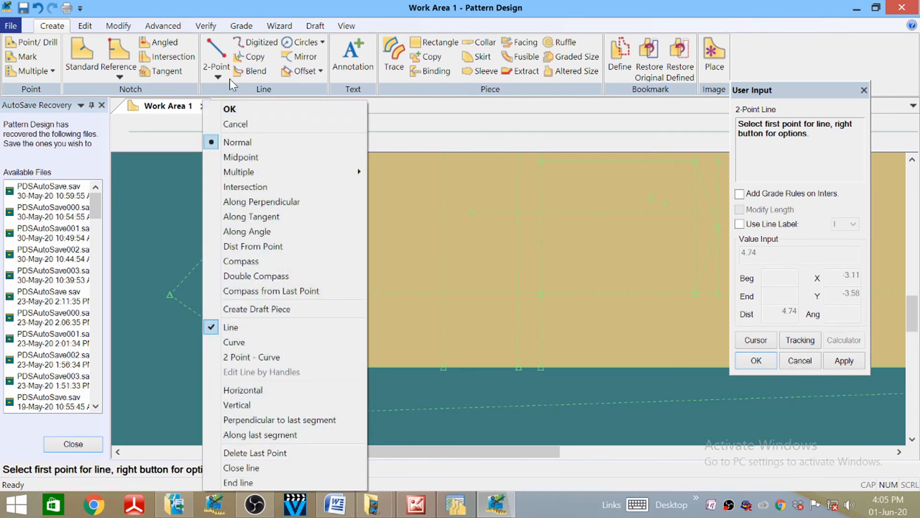
click(249, 109)
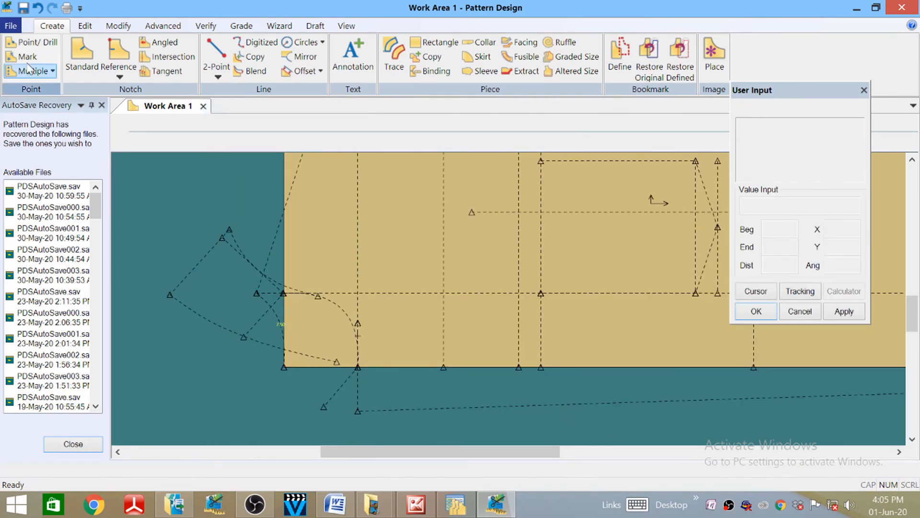
- Move the new line's lower end point along the line to 4 from its start
click(113, 27)
click(155, 57)
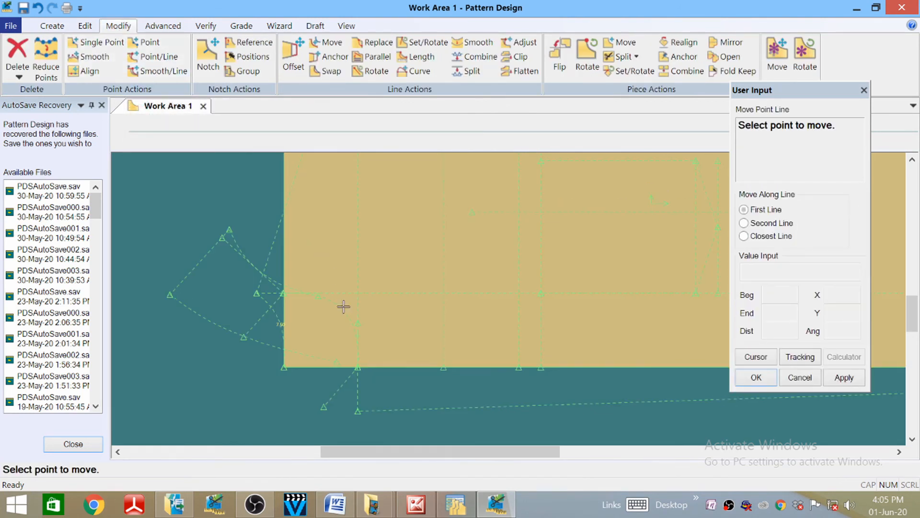
click(318, 410)
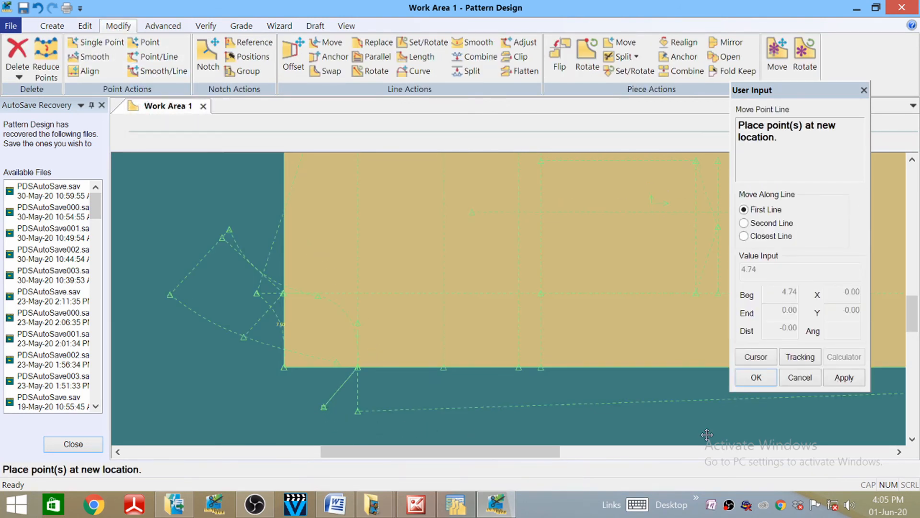
click(767, 358)
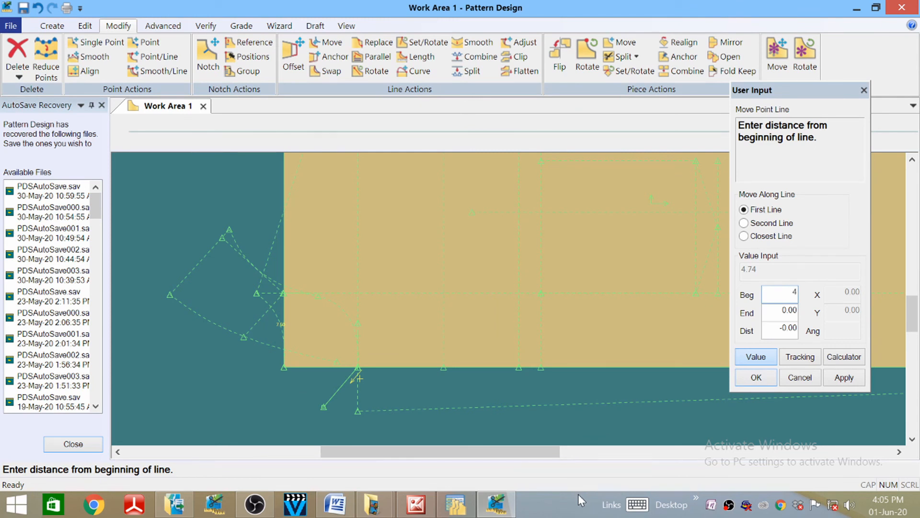
text(4)
key(Return)
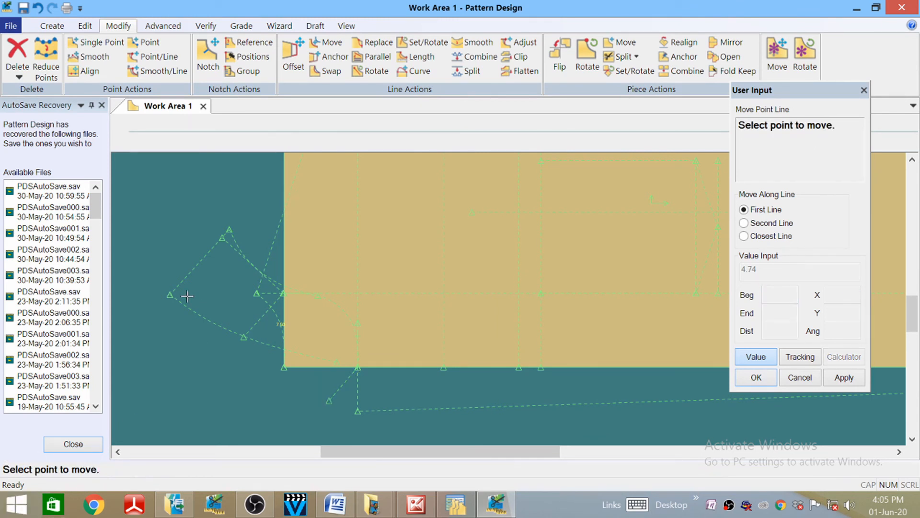
right_click(154, 232)
click(150, 236)
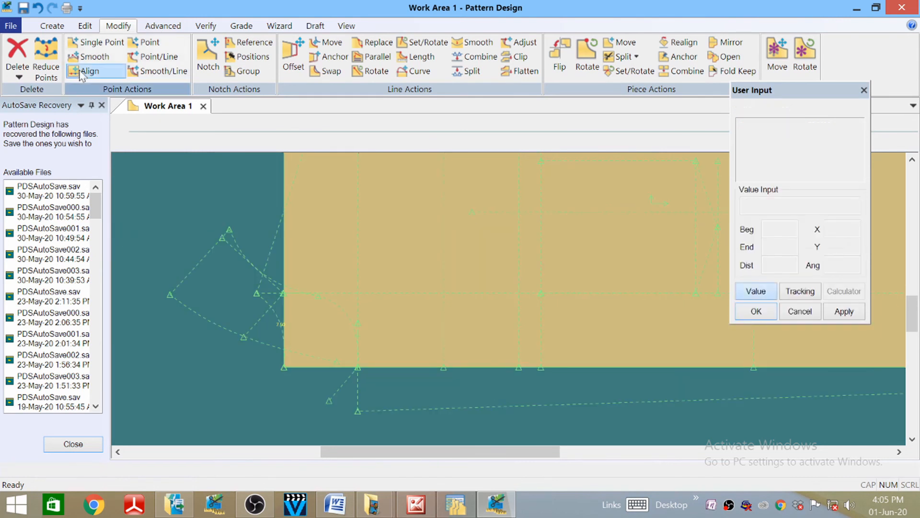
- Try a single point move and cancel it, then start deleting lines
click(84, 44)
click(329, 377)
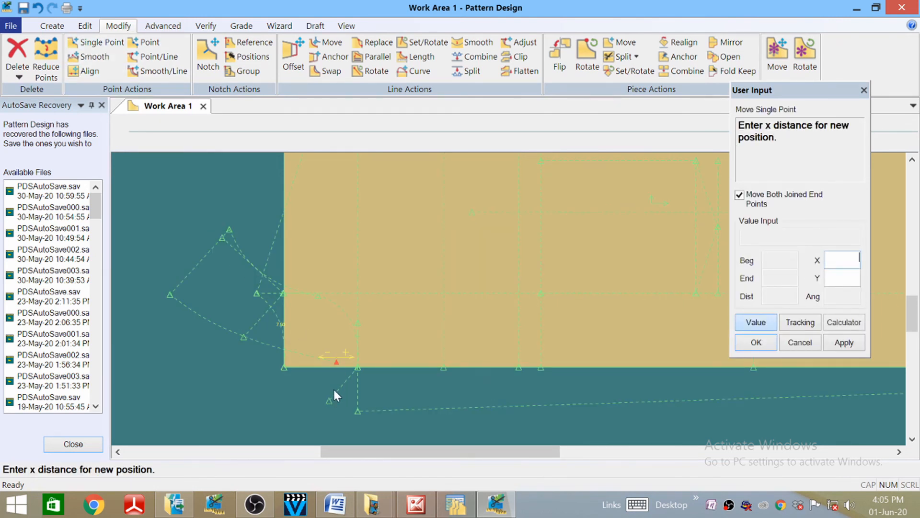
click(754, 327)
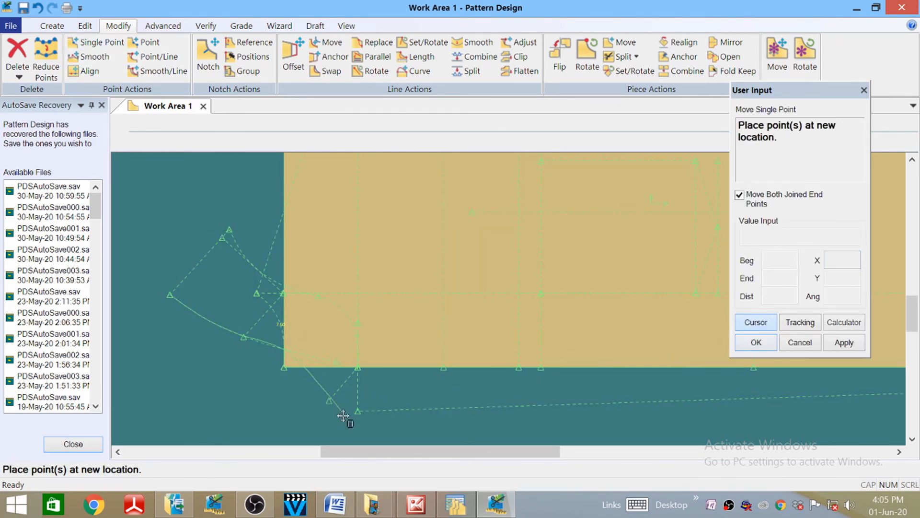
right_click(313, 374)
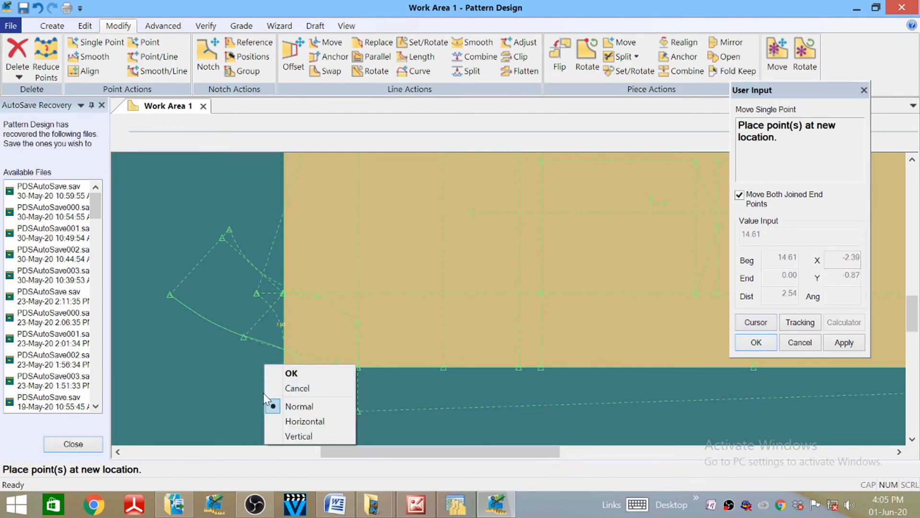
click(306, 388)
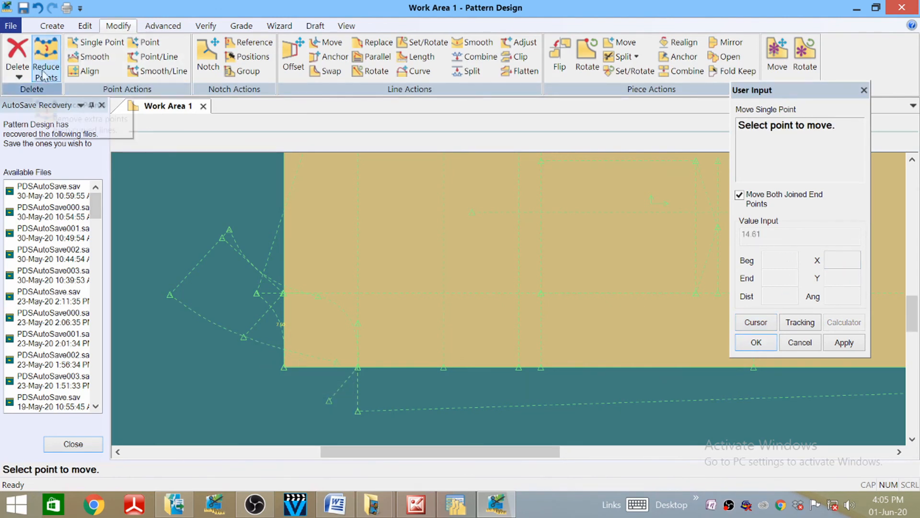
click(18, 73)
click(38, 119)
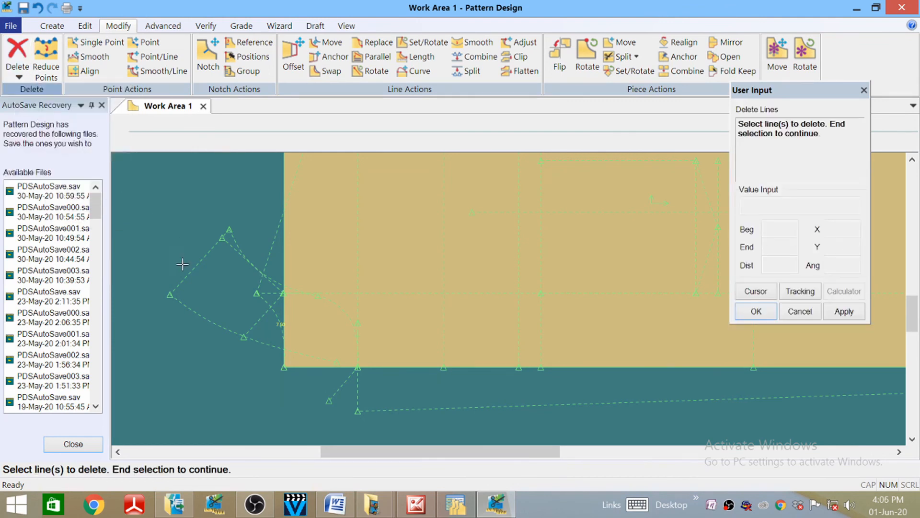
- Delete the old lower dashed line
click(217, 324)
right_click(153, 238)
click(154, 242)
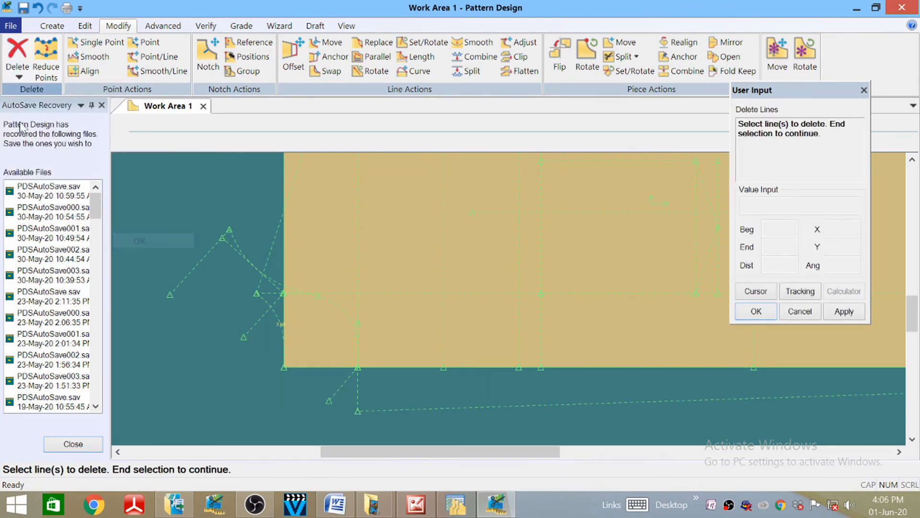
- Draw a straight line from the leftmost point to the diagonal's tip, then undo it
click(51, 25)
click(216, 53)
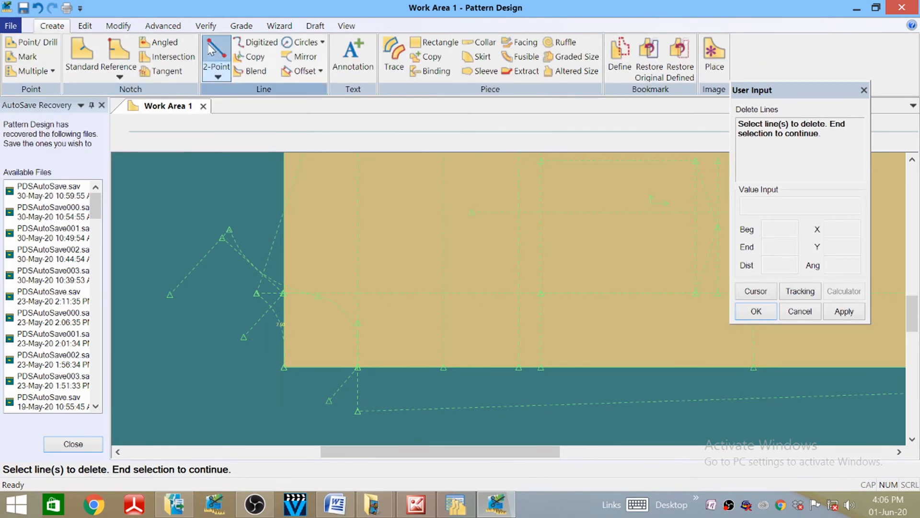
click(171, 294)
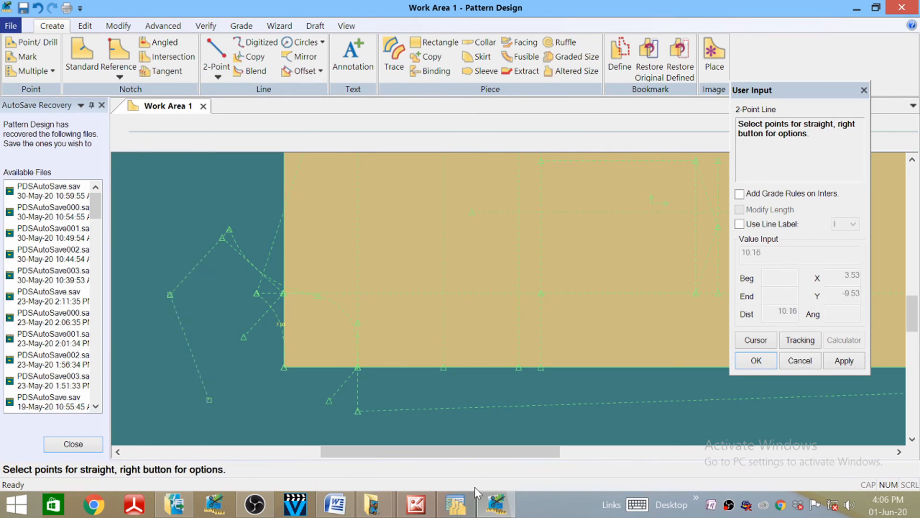
click(328, 401)
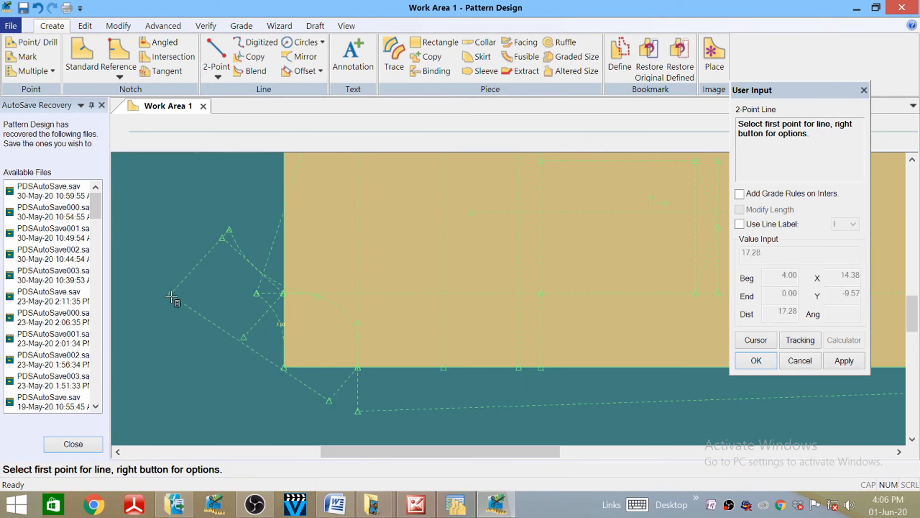
right_click(113, 169)
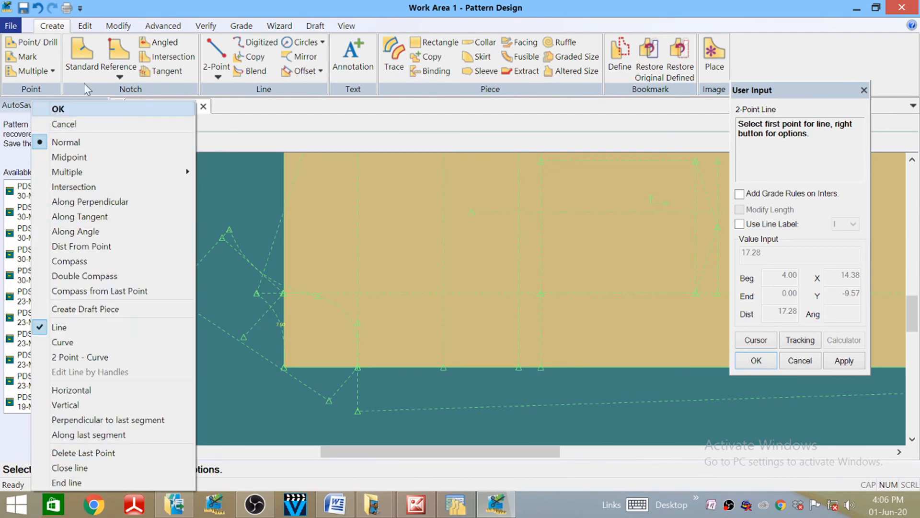
click(41, 9)
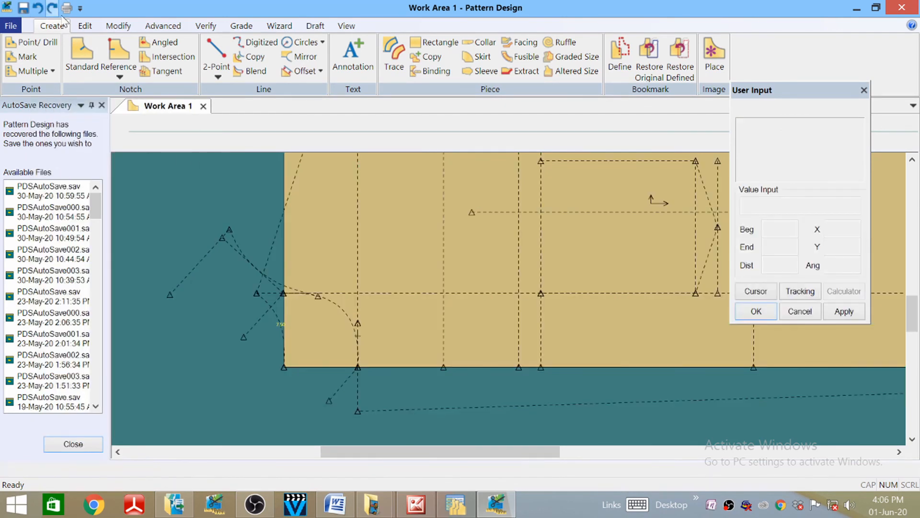
- Draw a 2-Point curve, about 17.36 long, from the leftmost point to the diagonal's tip
click(224, 73)
click(247, 104)
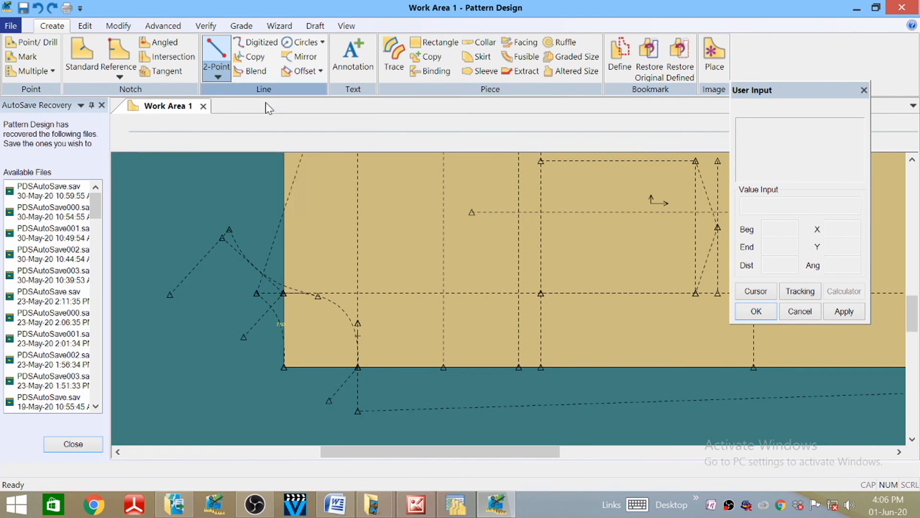
click(171, 293)
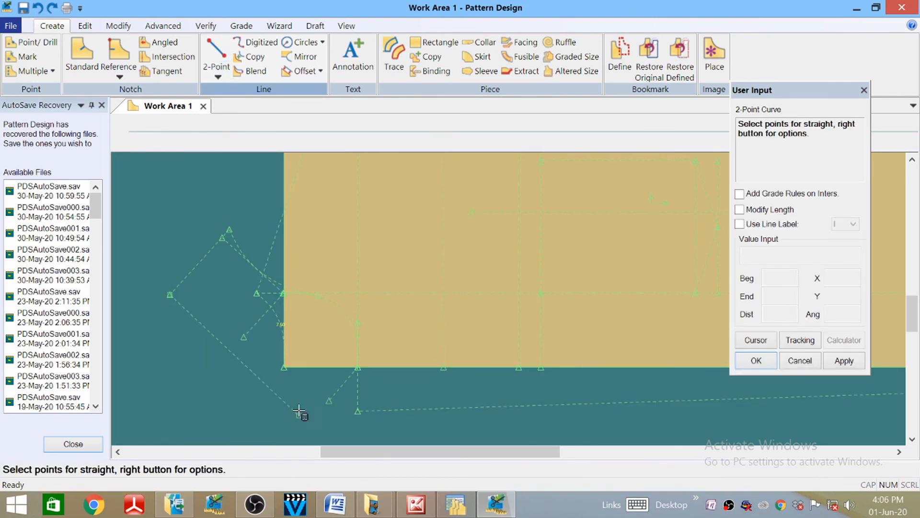
click(326, 400)
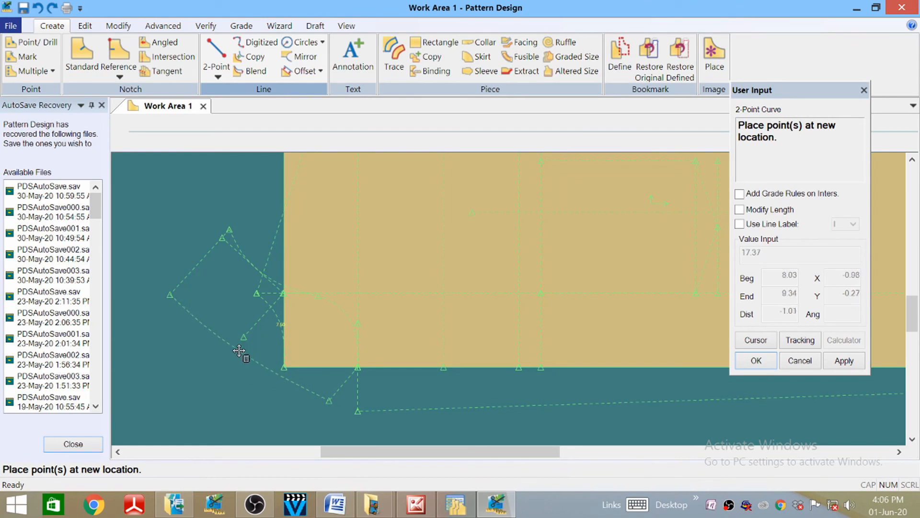
click(239, 350)
right_click(171, 216)
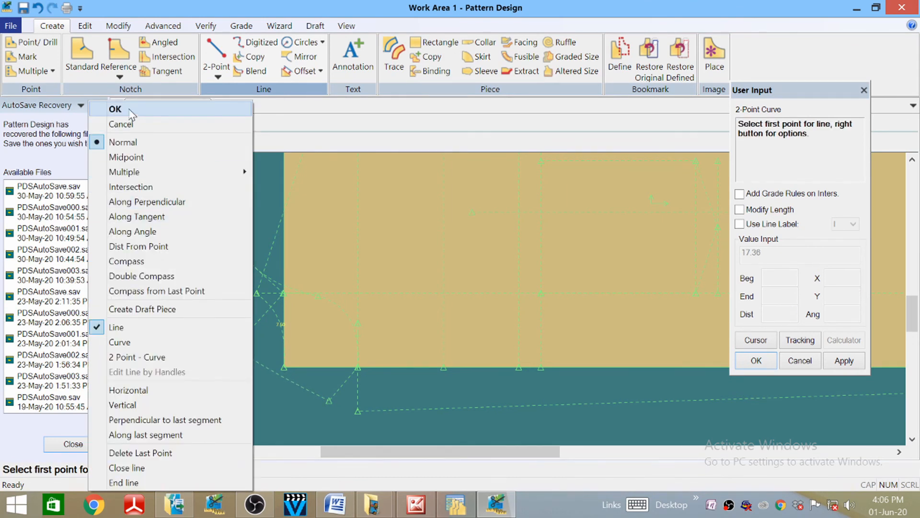
click(206, 107)
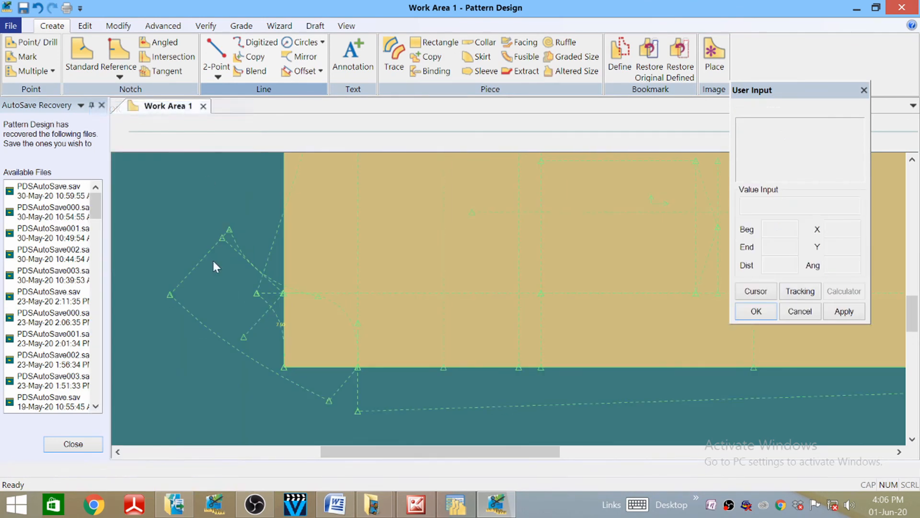
- Begin moving a point on the new curve, then cancel the move
click(118, 26)
click(96, 42)
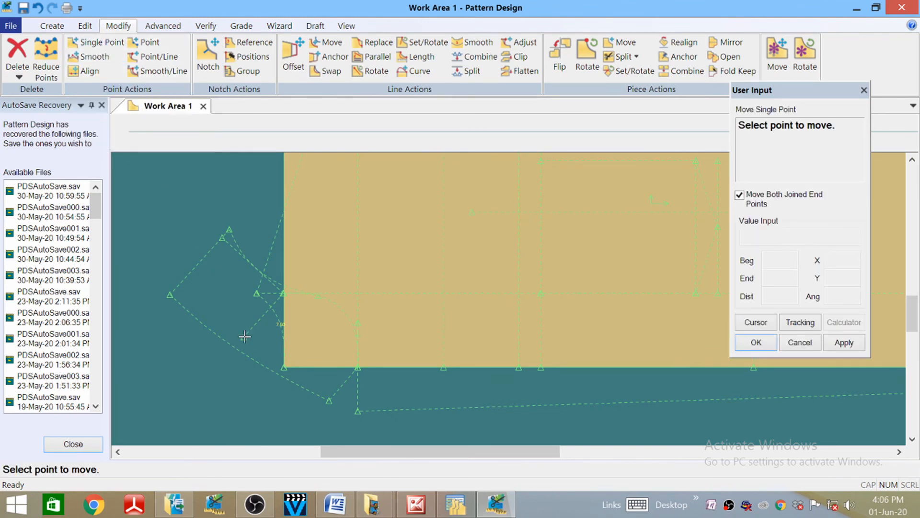
click(251, 348)
click(228, 346)
right_click(142, 253)
click(139, 272)
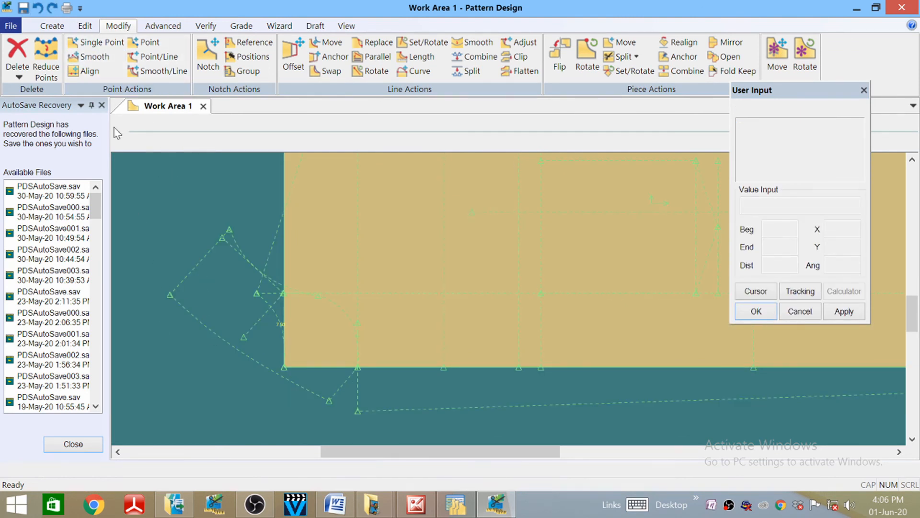
middle_drag(244, 336, 251, 343)
- Slide the hem-corner point along the angled guide line to about 5.32 from its start
click(152, 57)
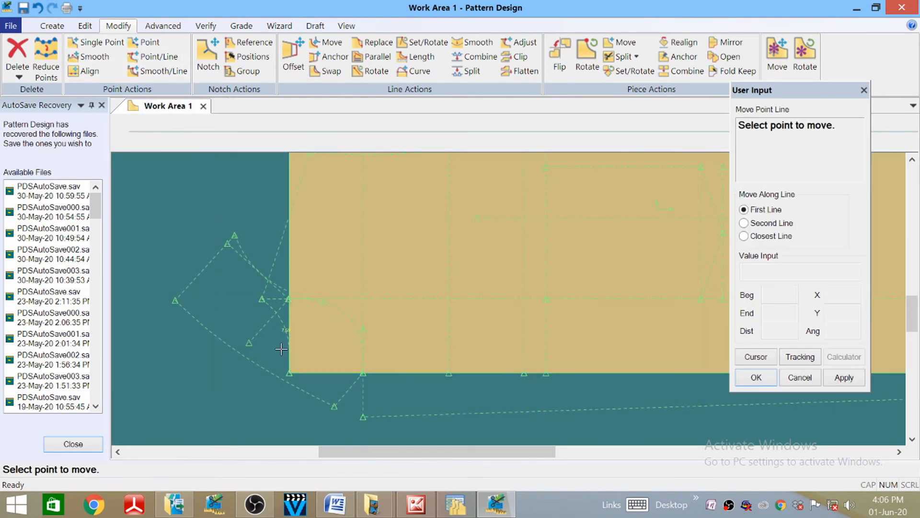
click(249, 342)
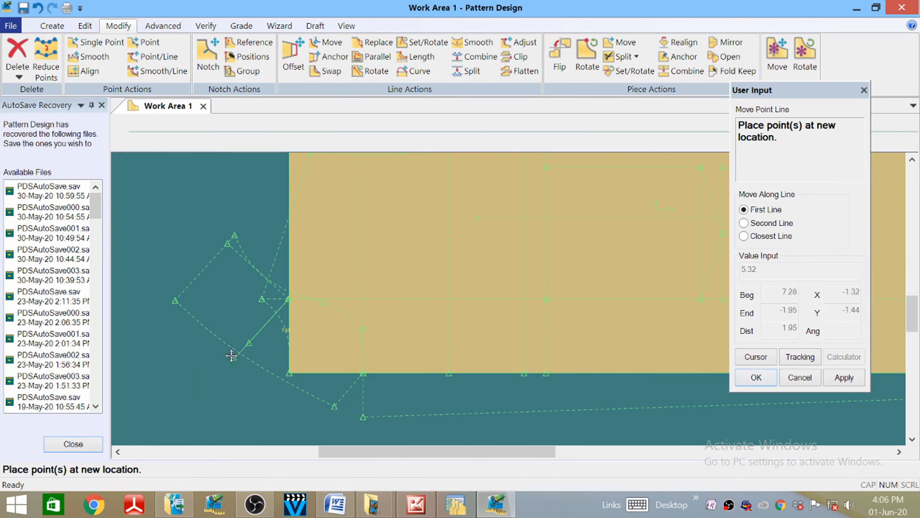
scroll(233, 355, down, 1)
scroll(232, 356, up, 4)
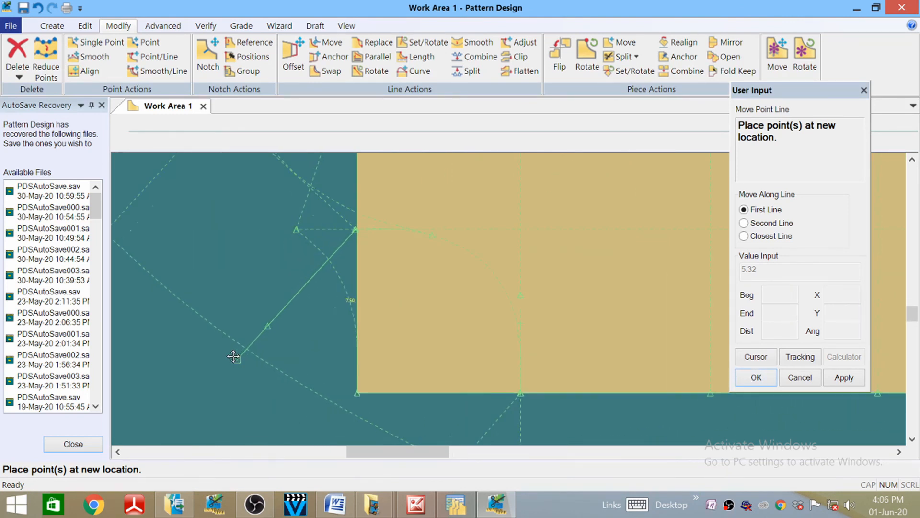
click(247, 350)
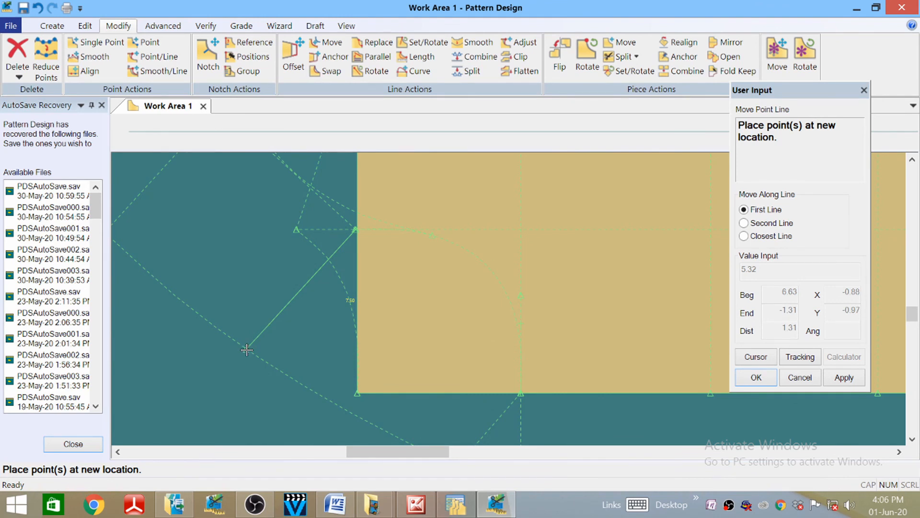
right_click(154, 312)
click(148, 319)
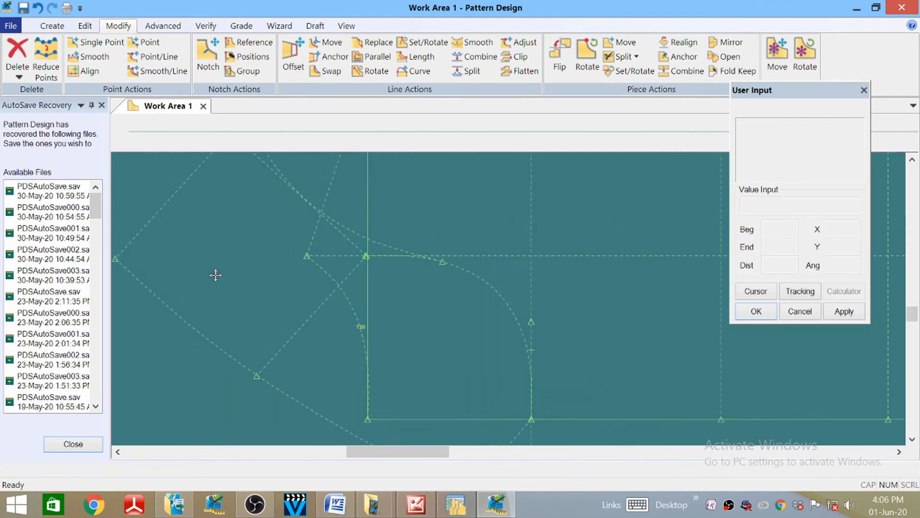
scroll(215, 271, down, 3)
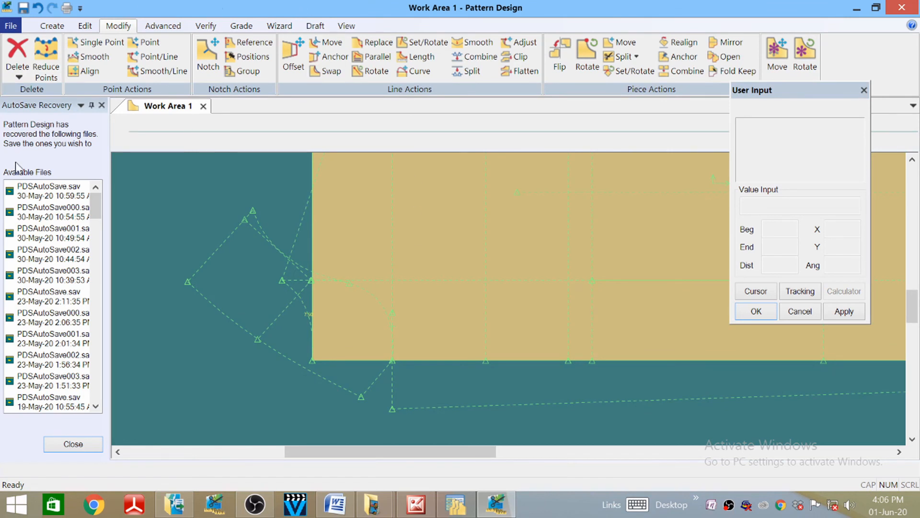
click(51, 26)
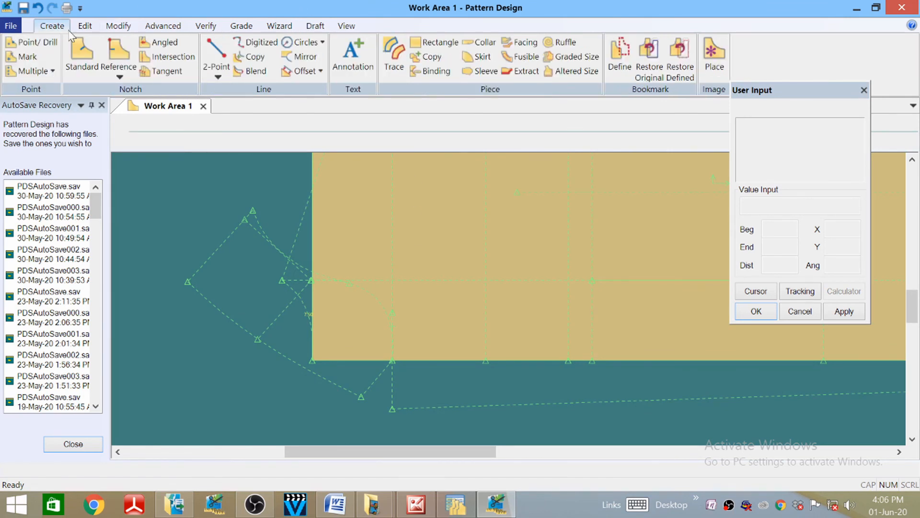
- Place a standard notch where the two diagonal construction lines meet by the hem corner
click(89, 62)
scroll(256, 336, up, 5)
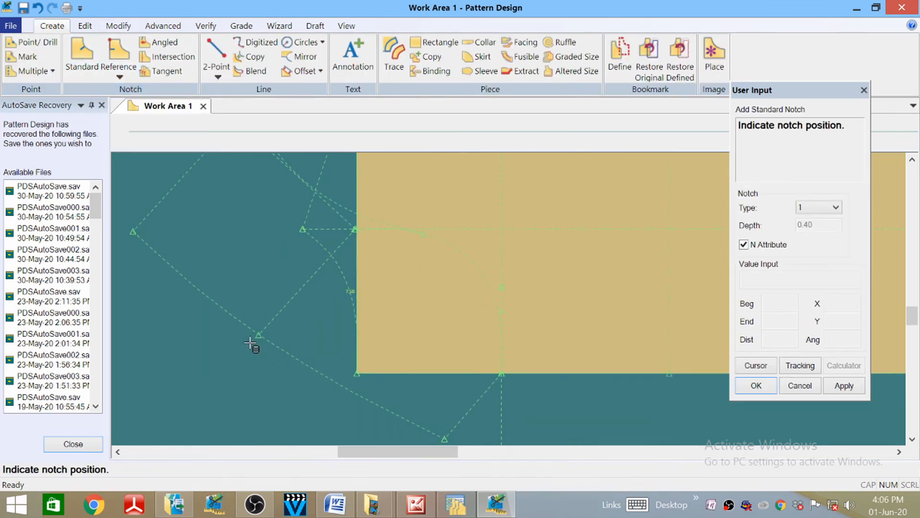
scroll(256, 331, up, 3)
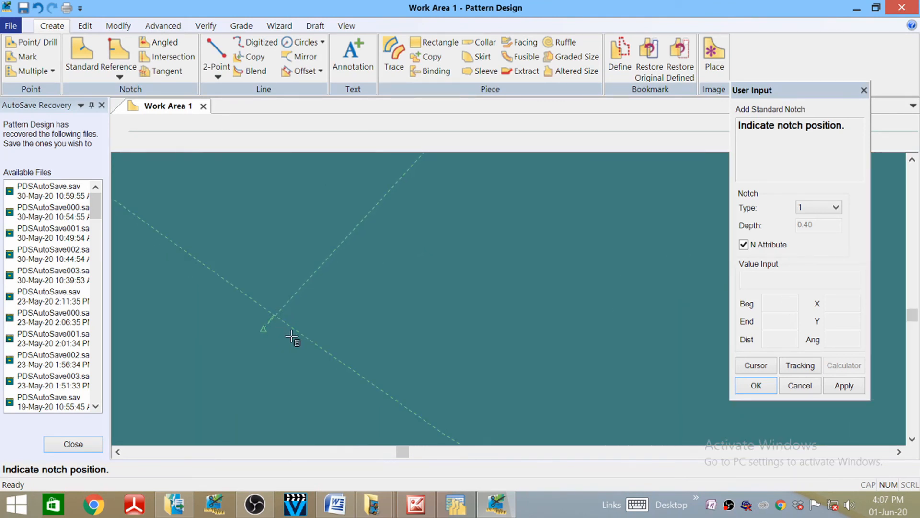
scroll(271, 352, up, 3)
right_click(224, 353)
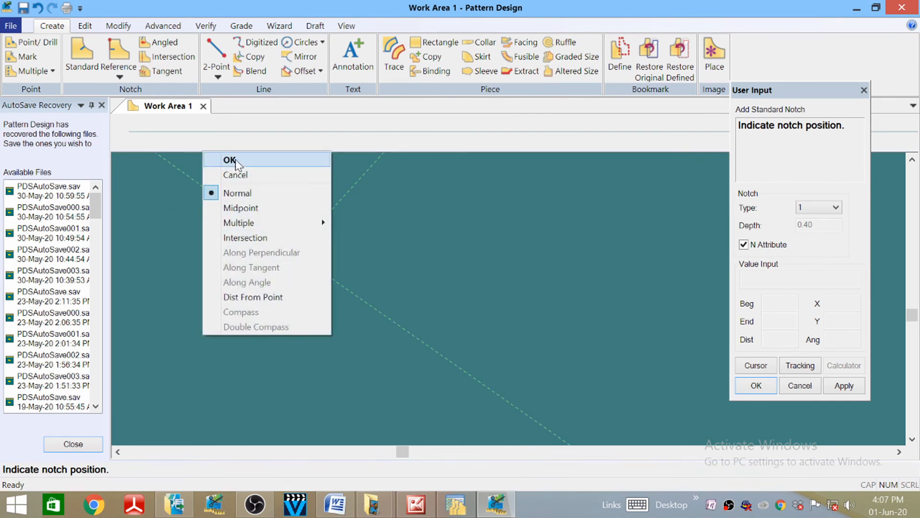
click(216, 159)
scroll(364, 443, down, 2)
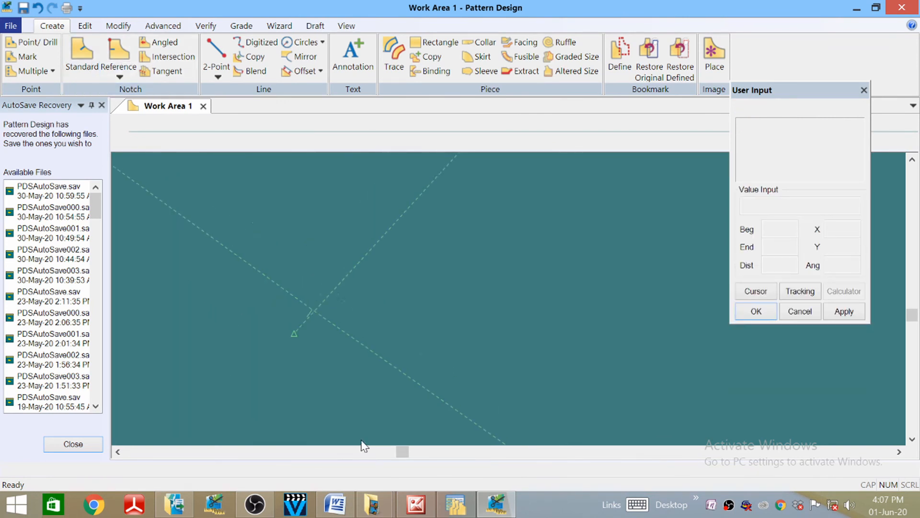
scroll(345, 438, down, 4)
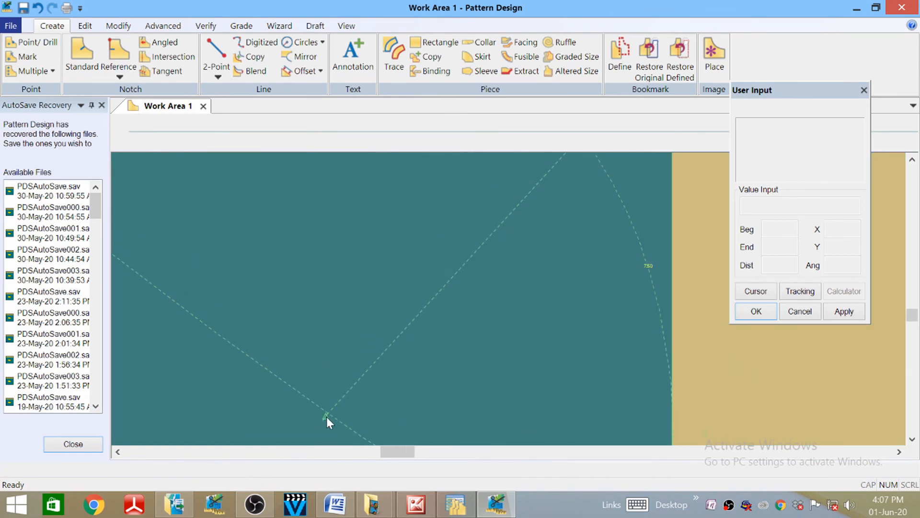
scroll(326, 416, down, 2)
scroll(387, 272, down, 6)
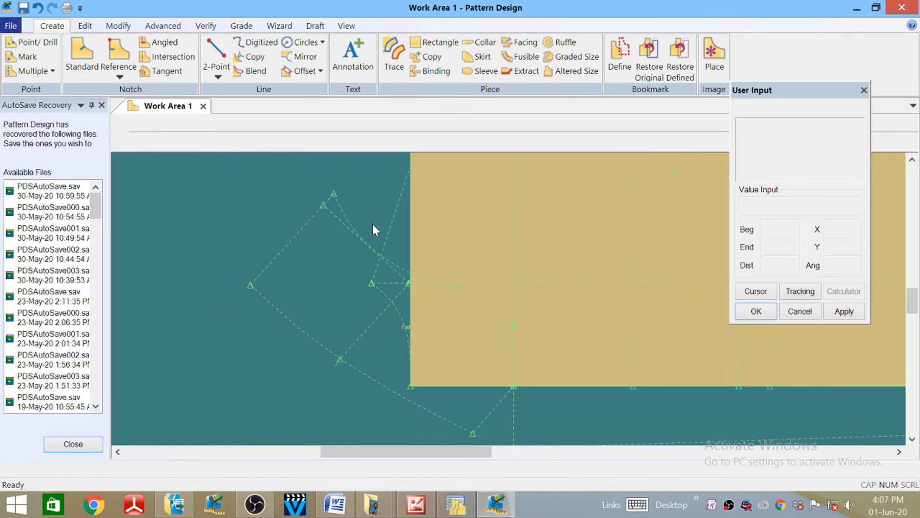
- Zoom around the hem corner and dismiss the canvas menus without choosing anything
scroll(264, 418, down, 1)
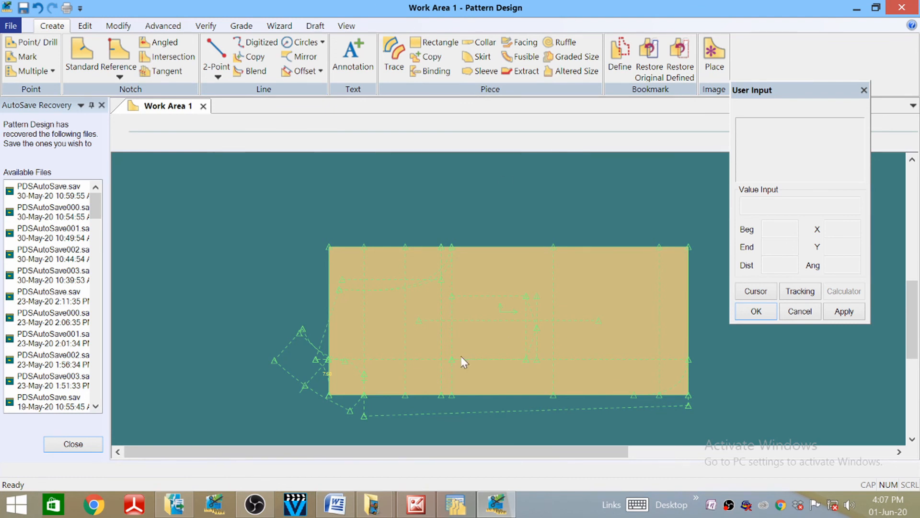
scroll(438, 177, up, 1)
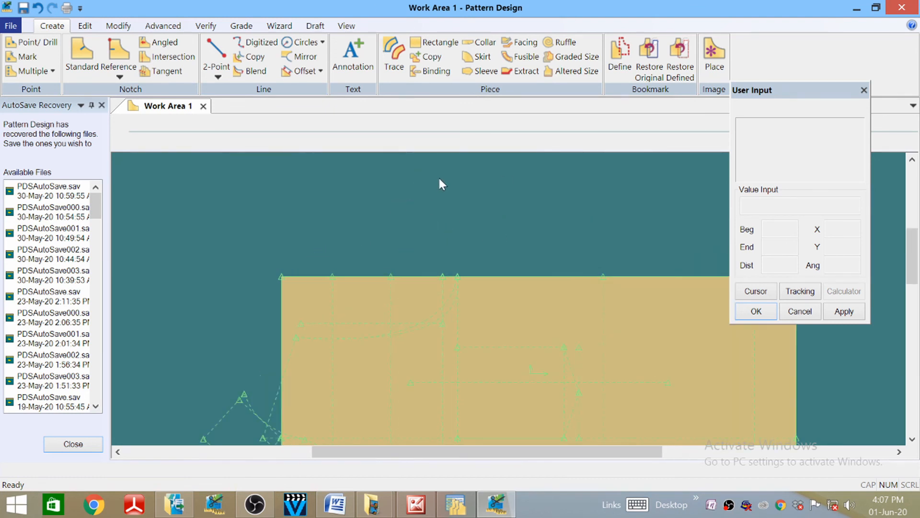
scroll(438, 177, down, 1)
scroll(285, 407, up, 2)
scroll(284, 231, down, 3)
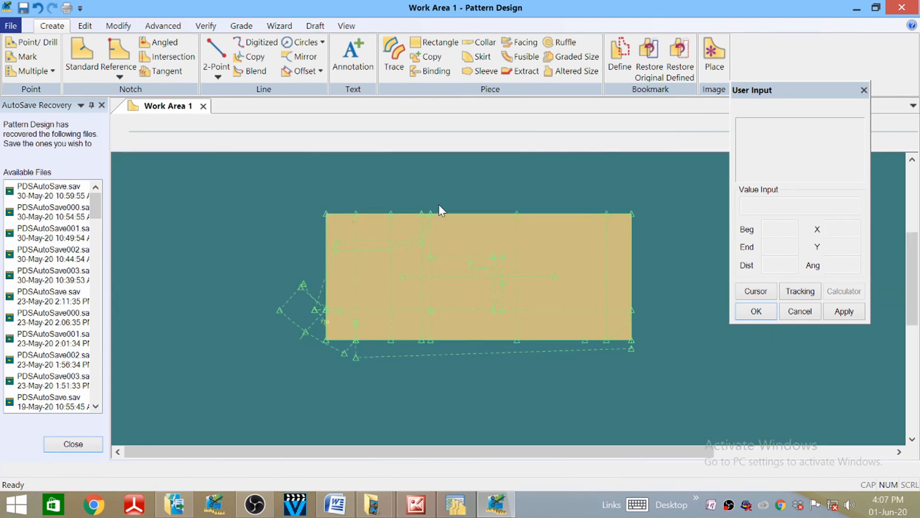
right_click(456, 184)
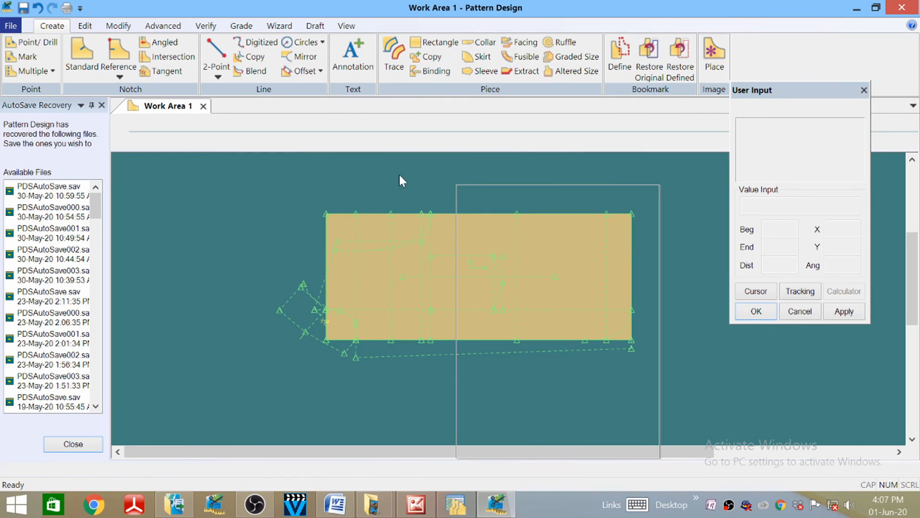
click(330, 180)
drag(330, 180, 415, 174)
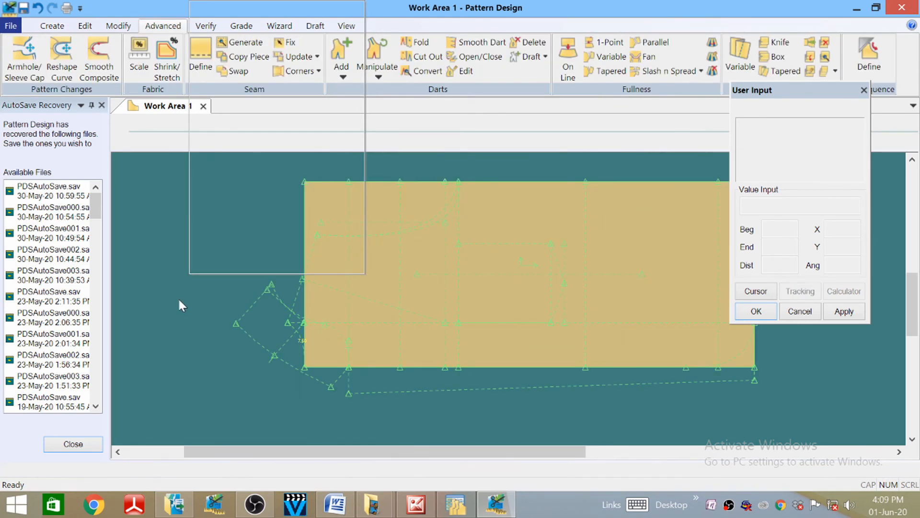
right_click(177, 297)
click(148, 248)
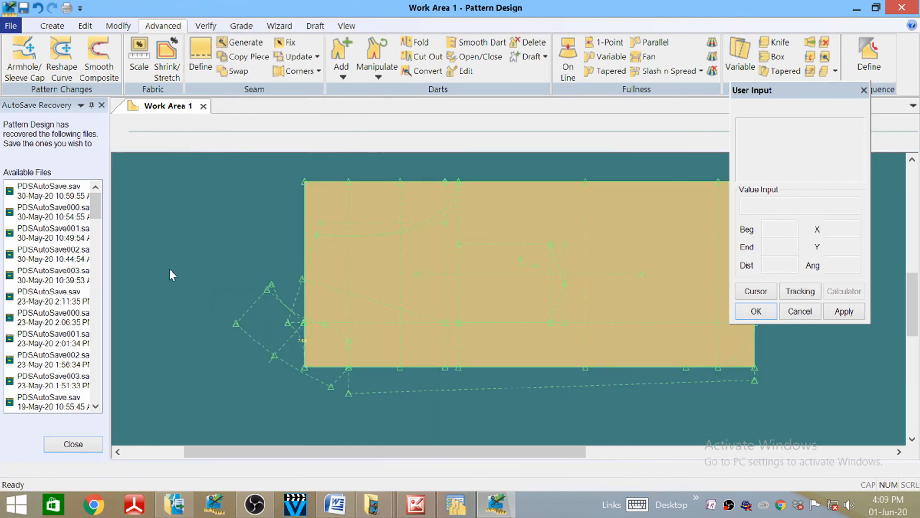
scroll(253, 214, up, 2)
scroll(237, 220, down, 3)
scroll(383, 316, up, 2)
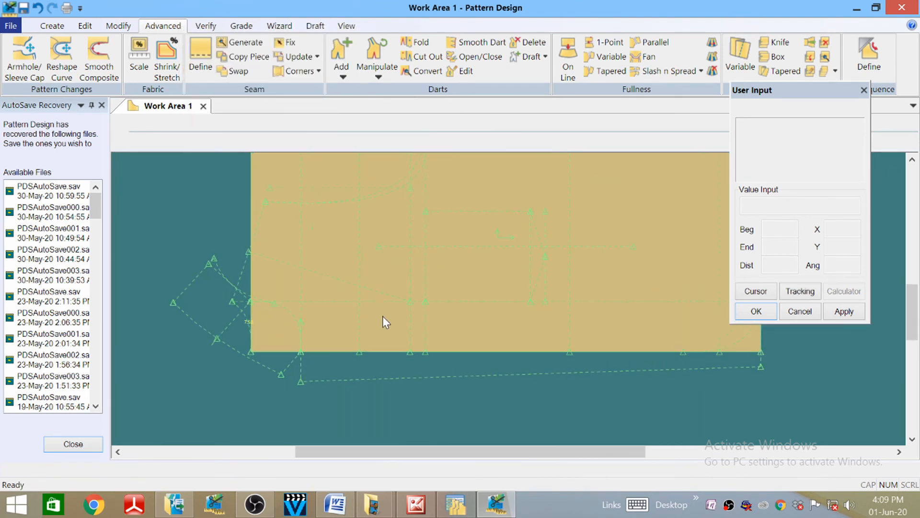
scroll(385, 313, up, 2)
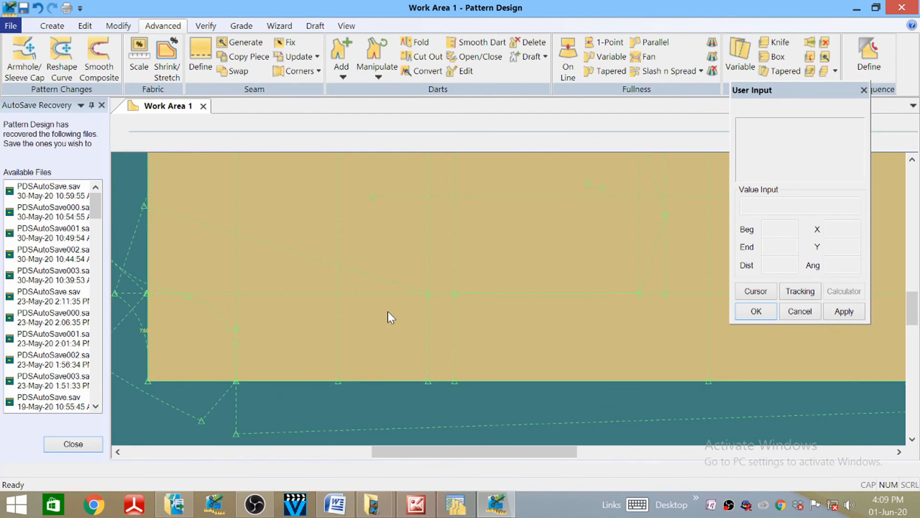
scroll(387, 310, down, 1)
scroll(387, 310, down, 2)
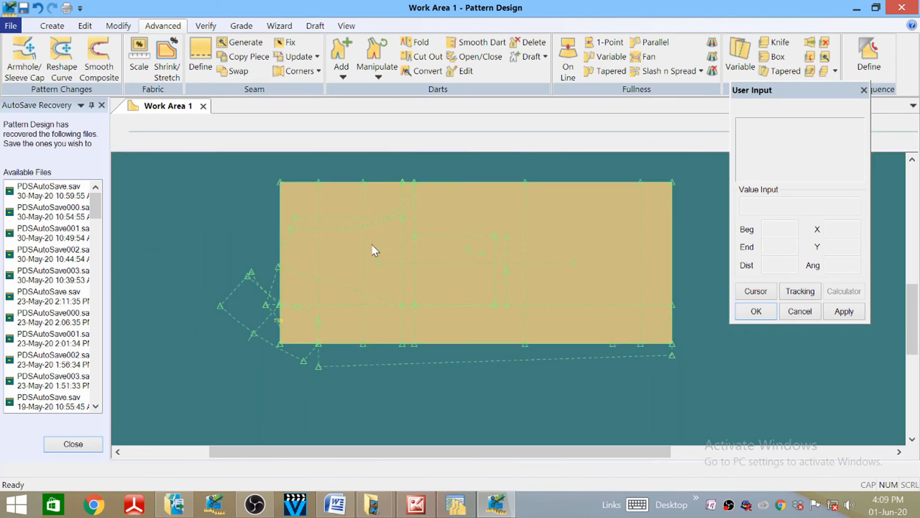
- Undo the most recent 2-Point line on the jacket block
click(39, 7)
scroll(302, 259, up, 1)
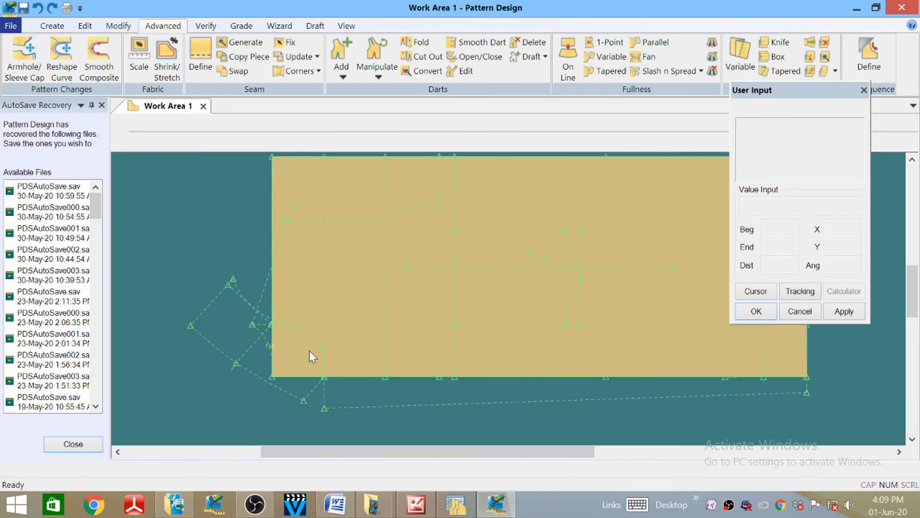
scroll(310, 356, up, 1)
scroll(326, 335, down, 3)
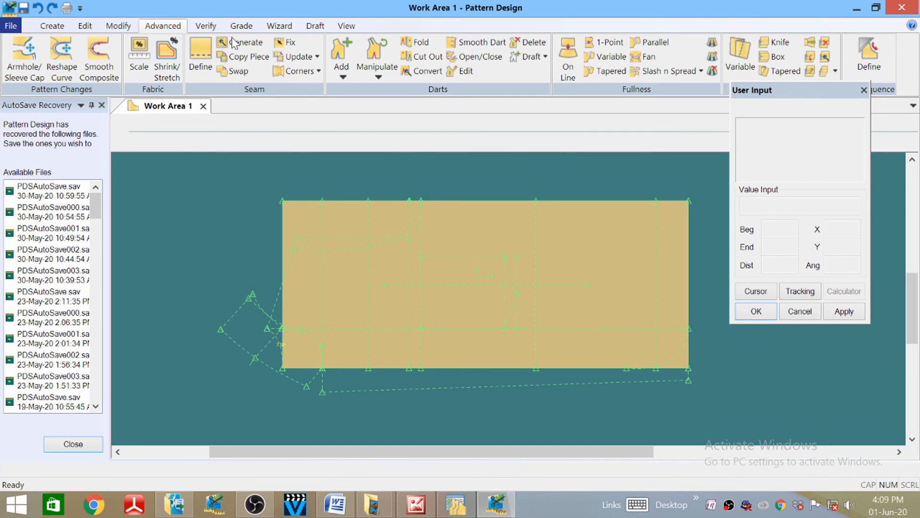
click(56, 27)
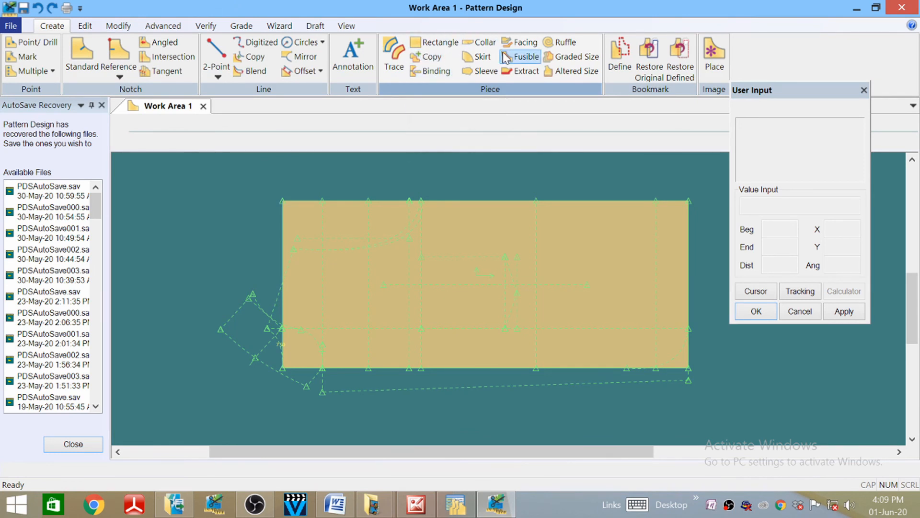
- Start Trace with Normal type, Copy Original and Use Perimeter, ready for the block's perimeter lines
click(399, 57)
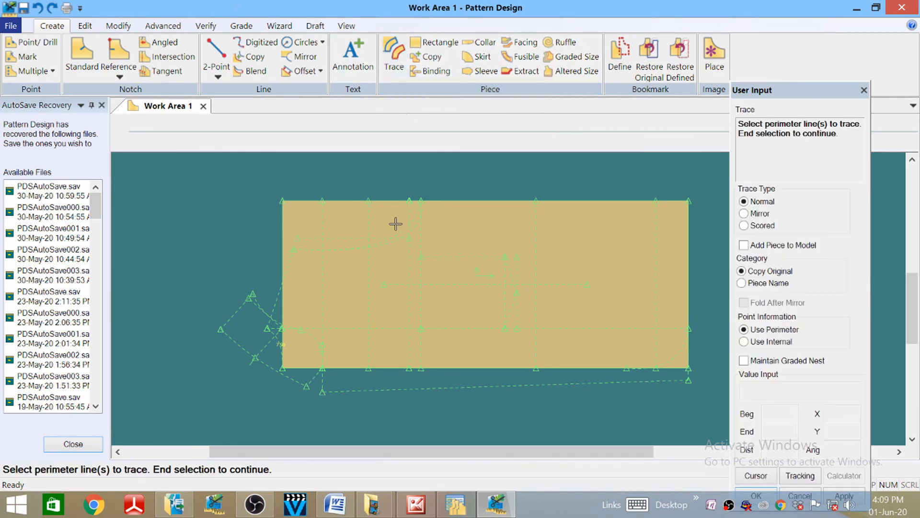
scroll(295, 290, up, 1)
scroll(243, 211, down, 2)
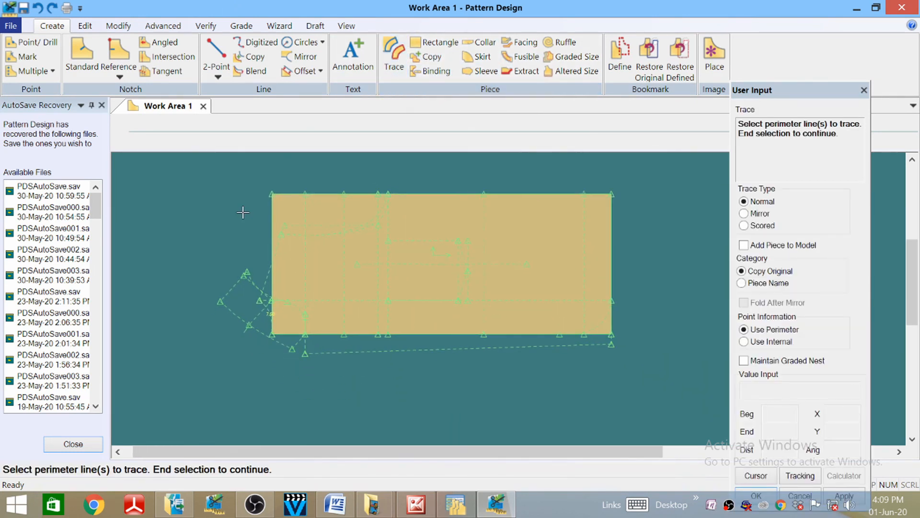
scroll(278, 263, up, 3)
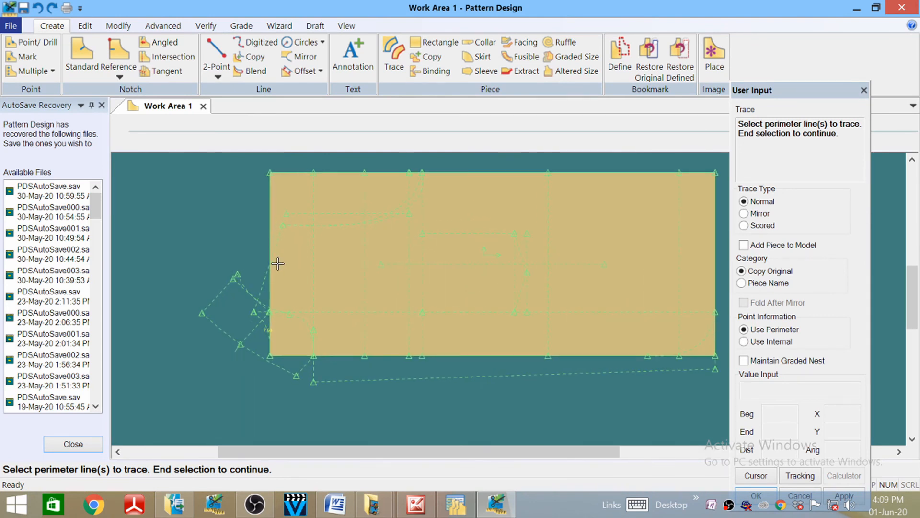
scroll(268, 272, down, 3)
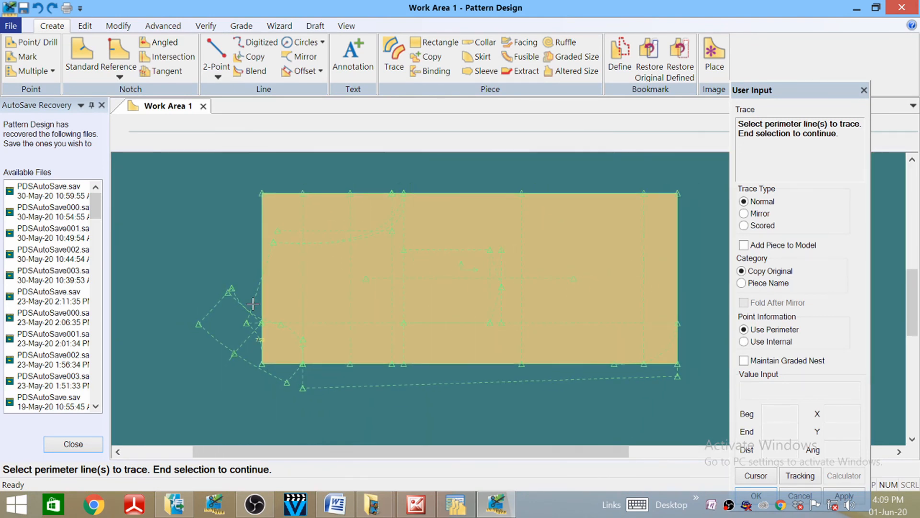
scroll(330, 254, up, 1)
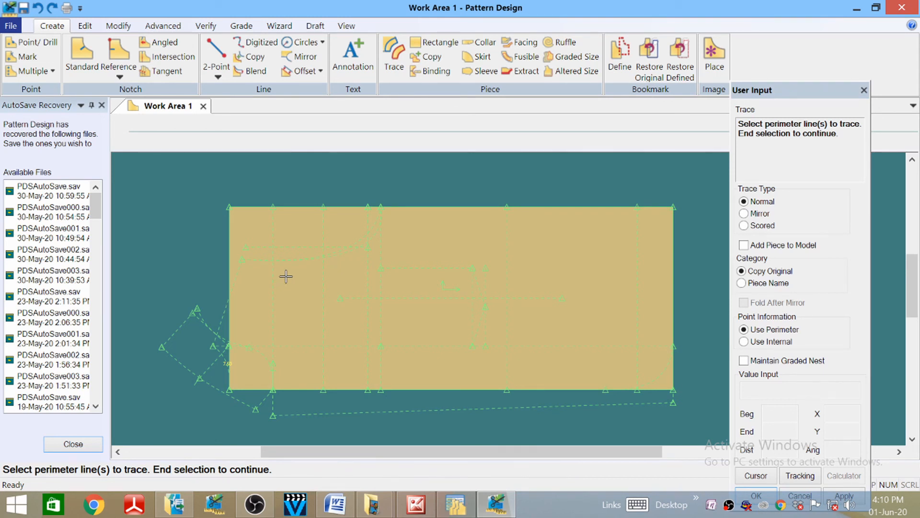
scroll(283, 230, up, 3)
scroll(277, 185, down, 3)
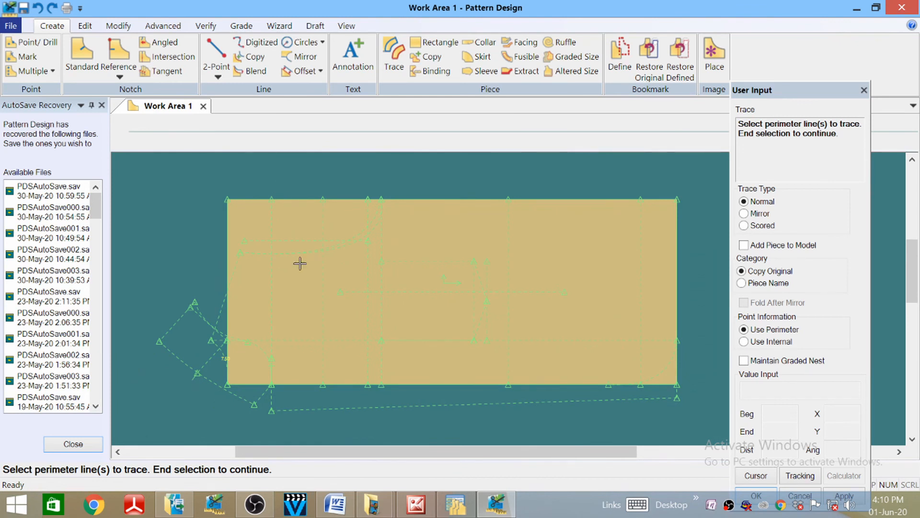
scroll(293, 185, down, 1)
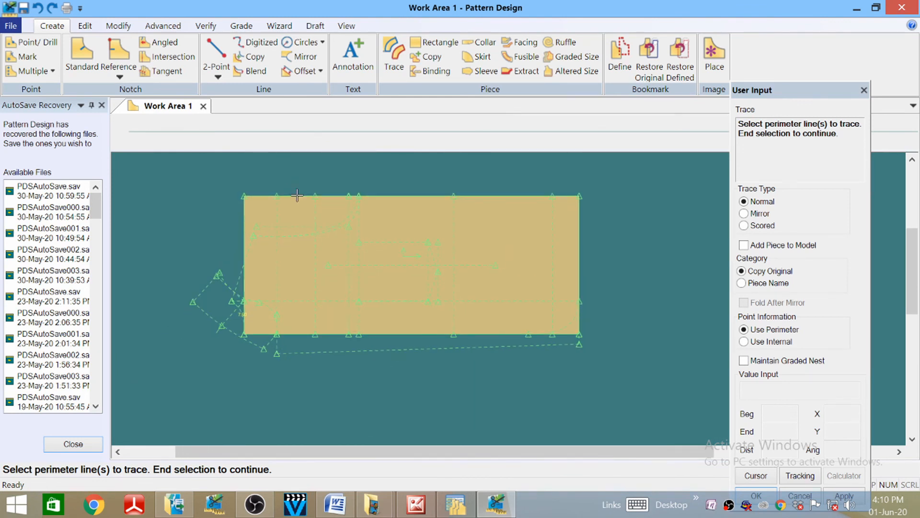
scroll(299, 213, up, 1)
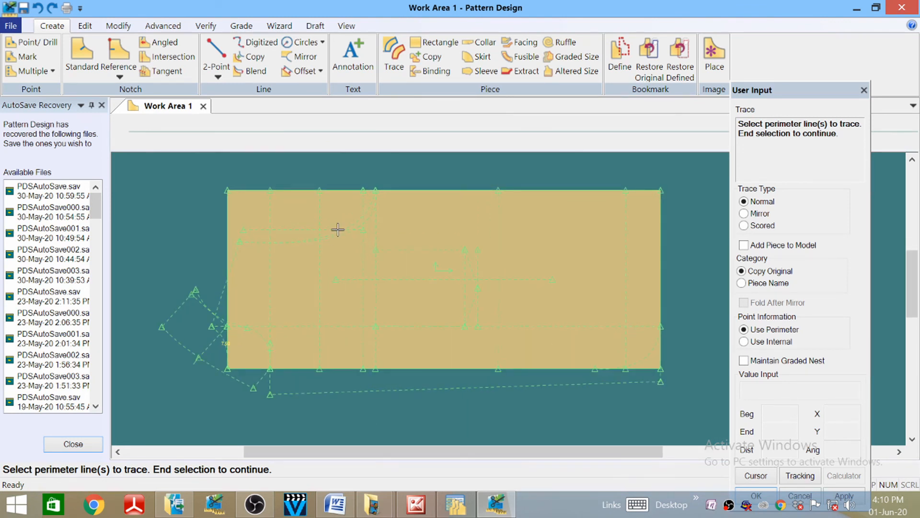